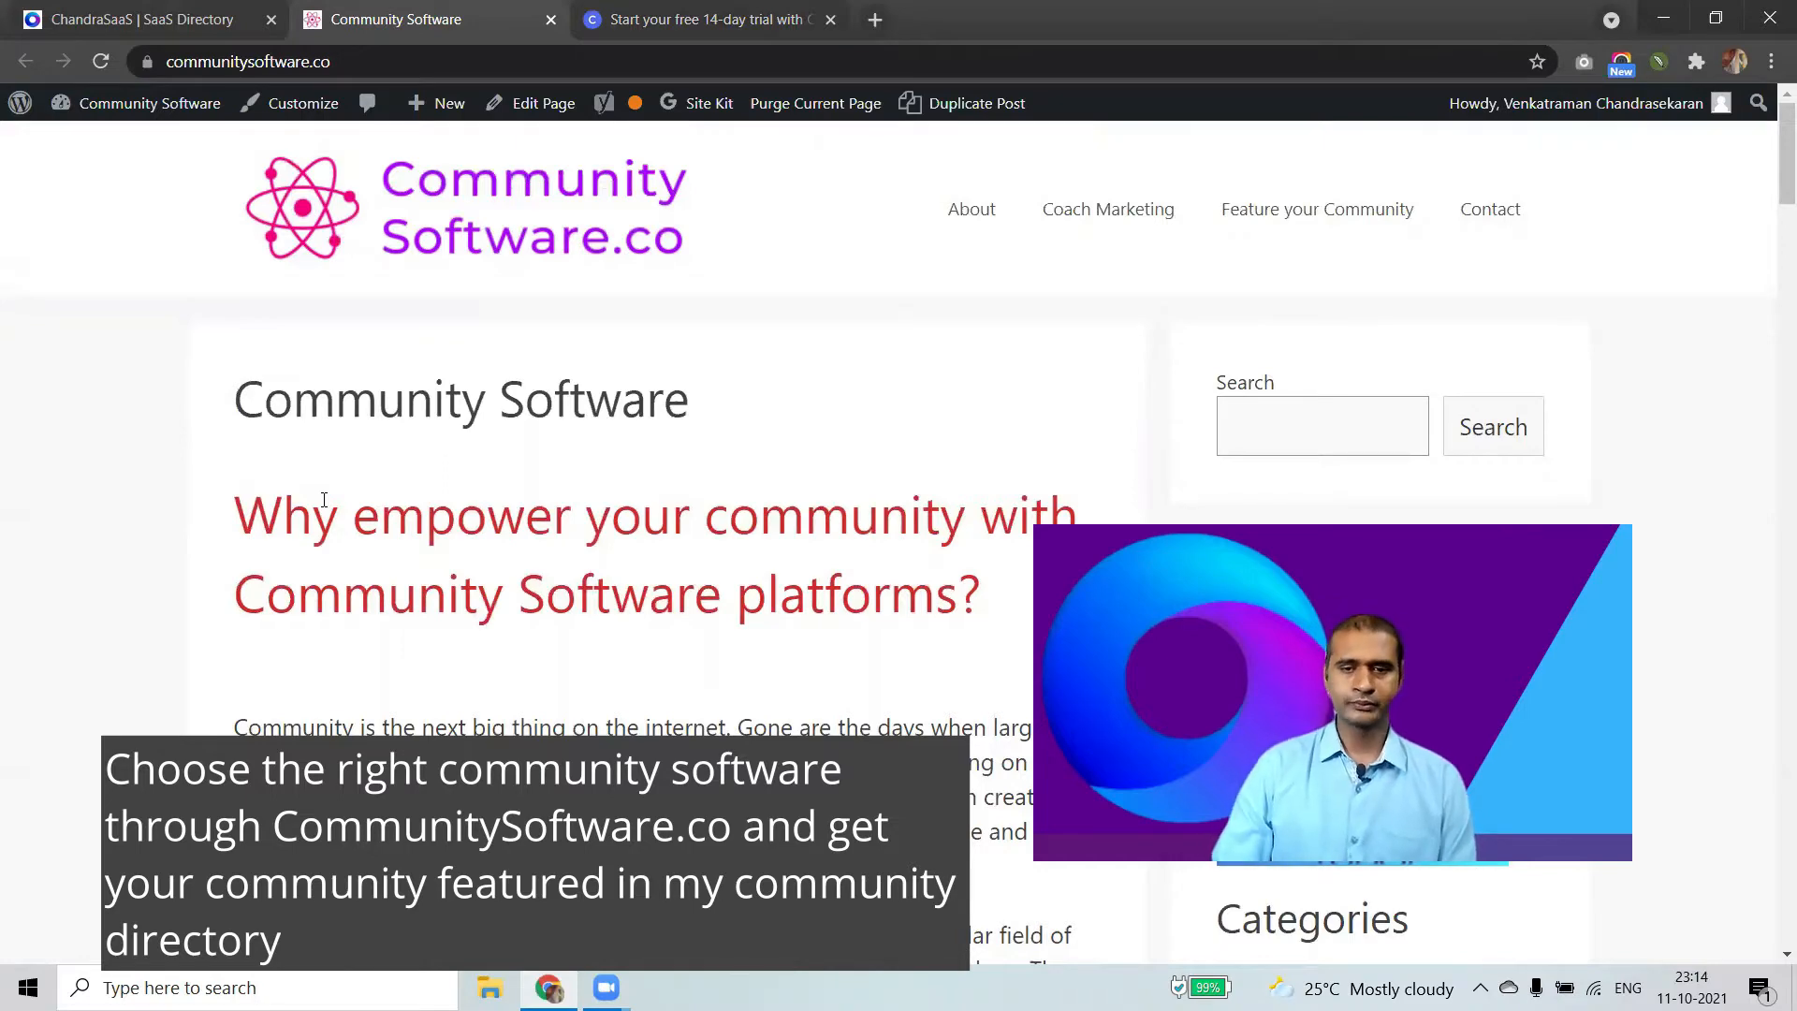
Scroll to the Circle signup link, glance at ChandraSaaS, then open Circle's free 14-day trial page.
scroll(324, 500, "down", 10)
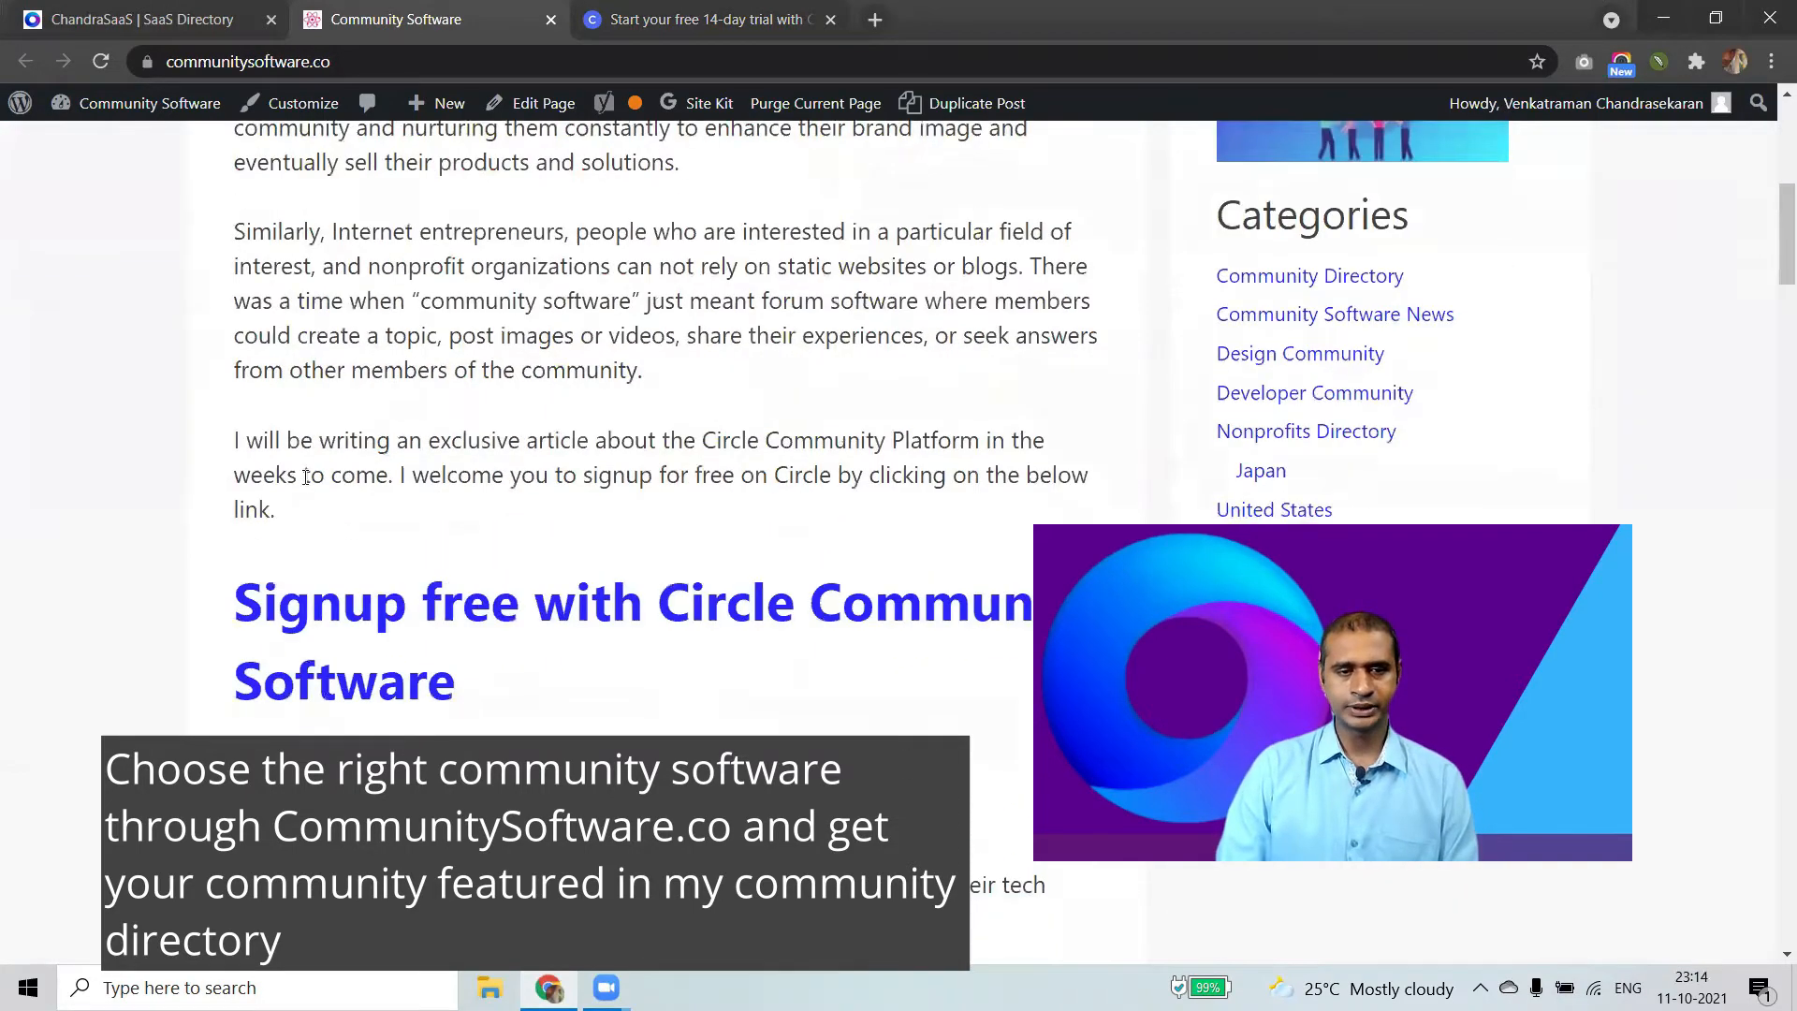
scroll(306, 477, "down", 2)
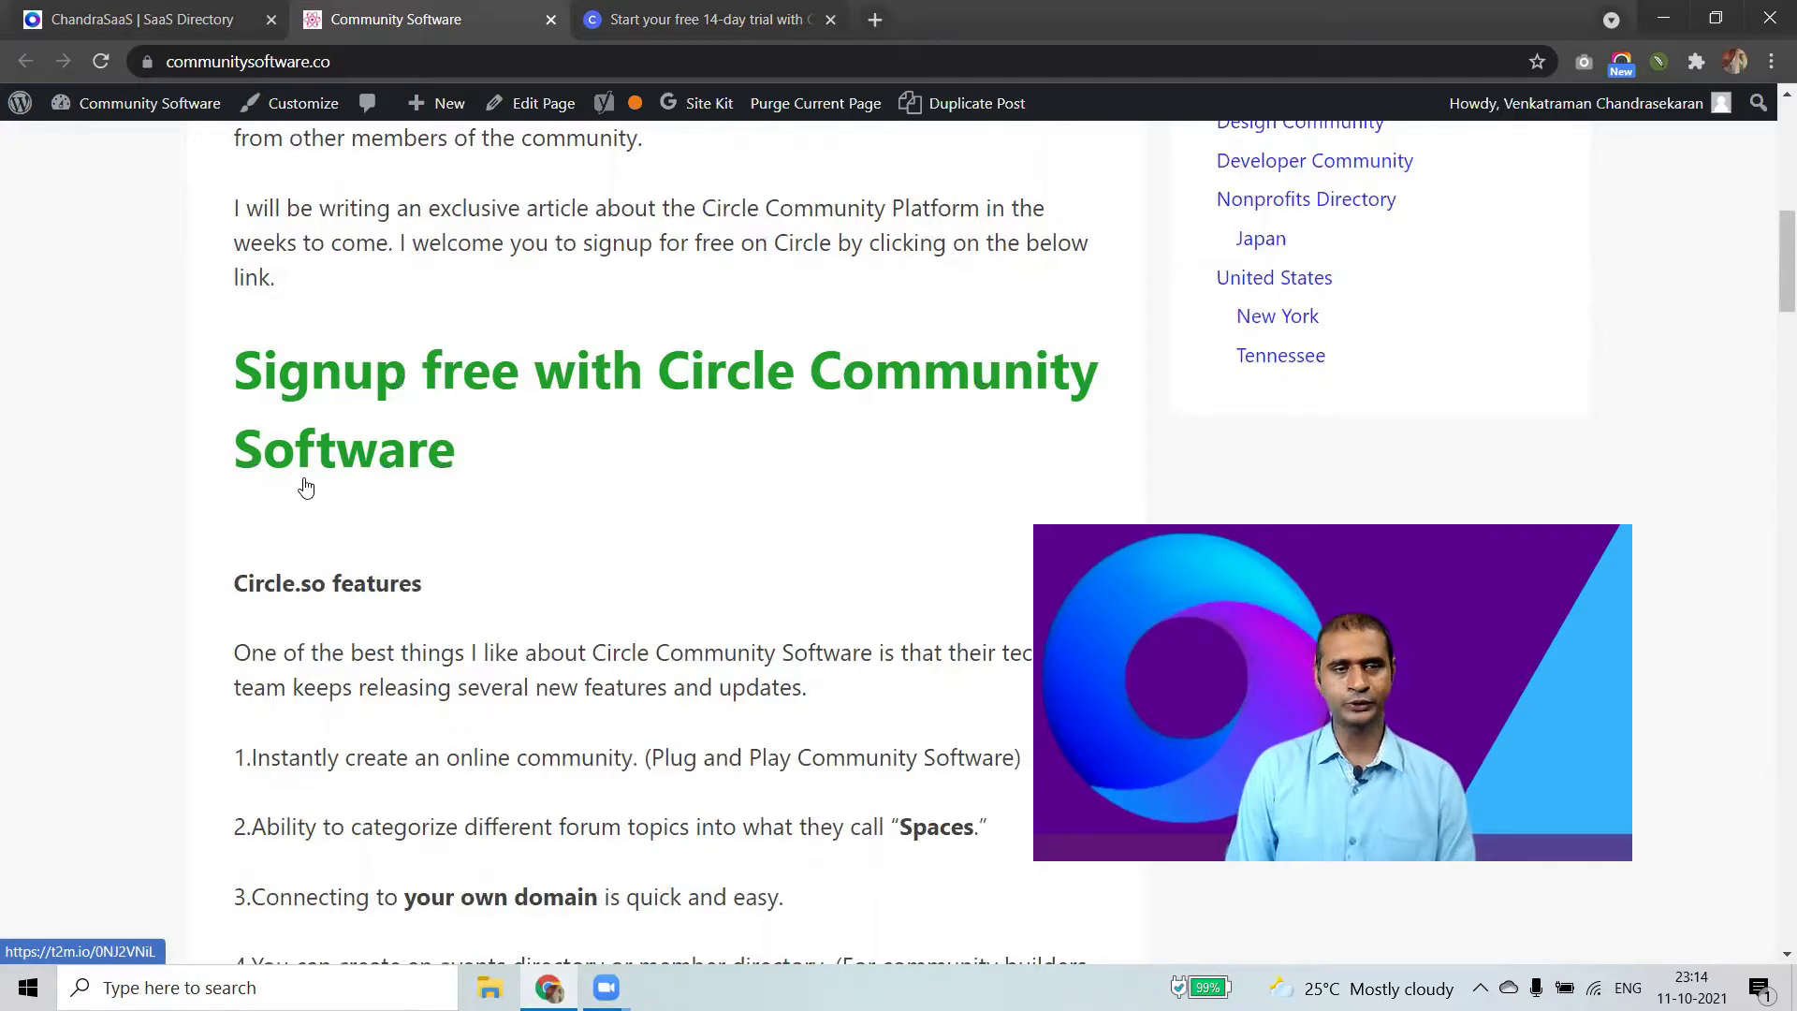
left_click(140, 19)
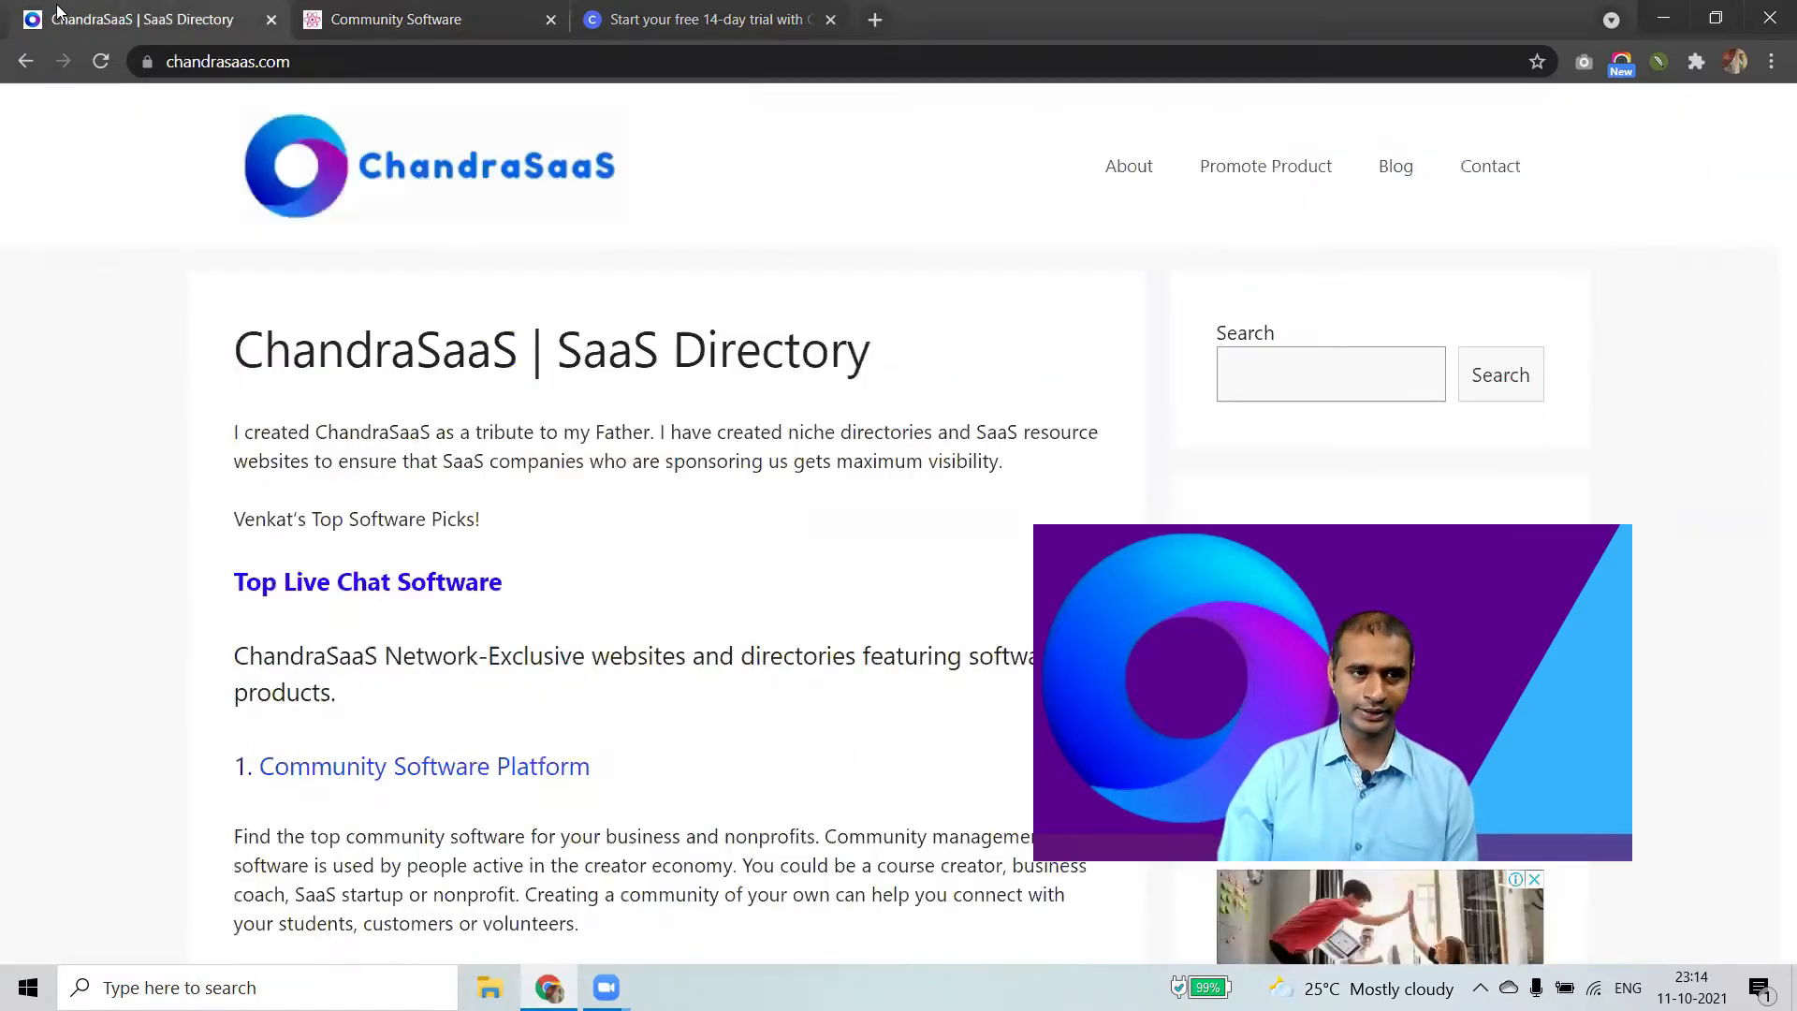
left_click(422, 19)
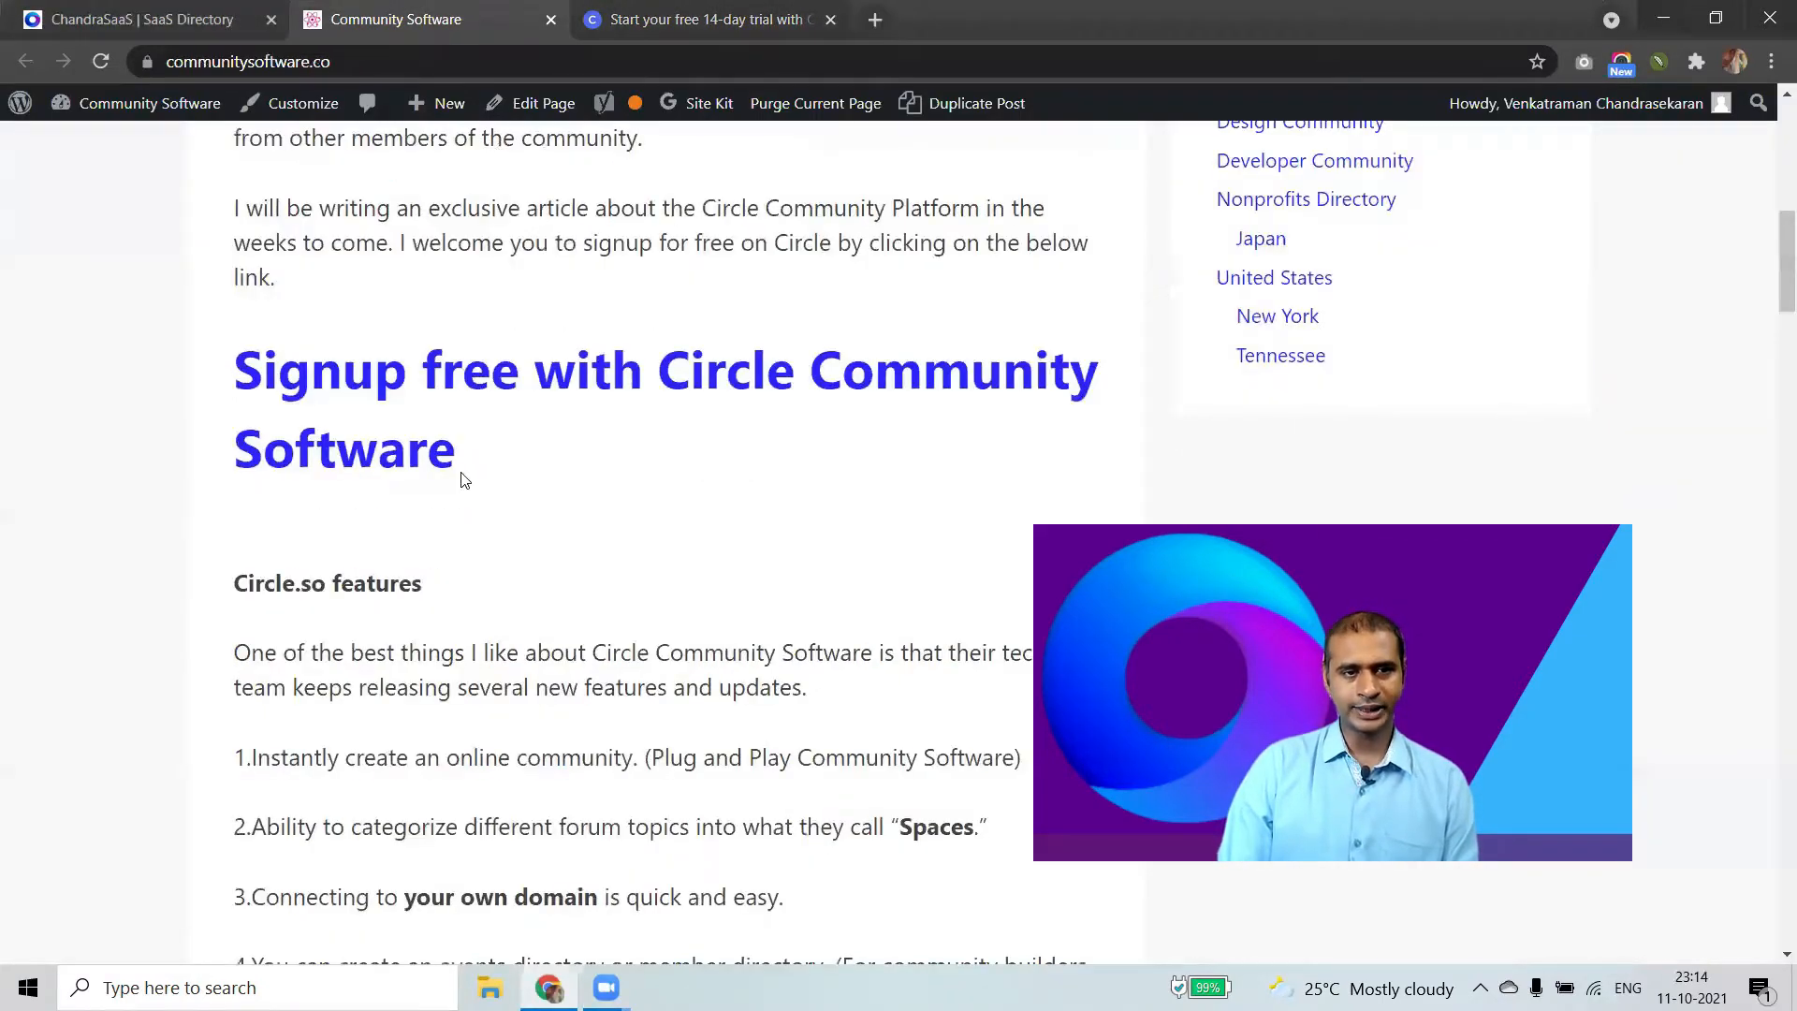
scroll(473, 361, "up", 1)
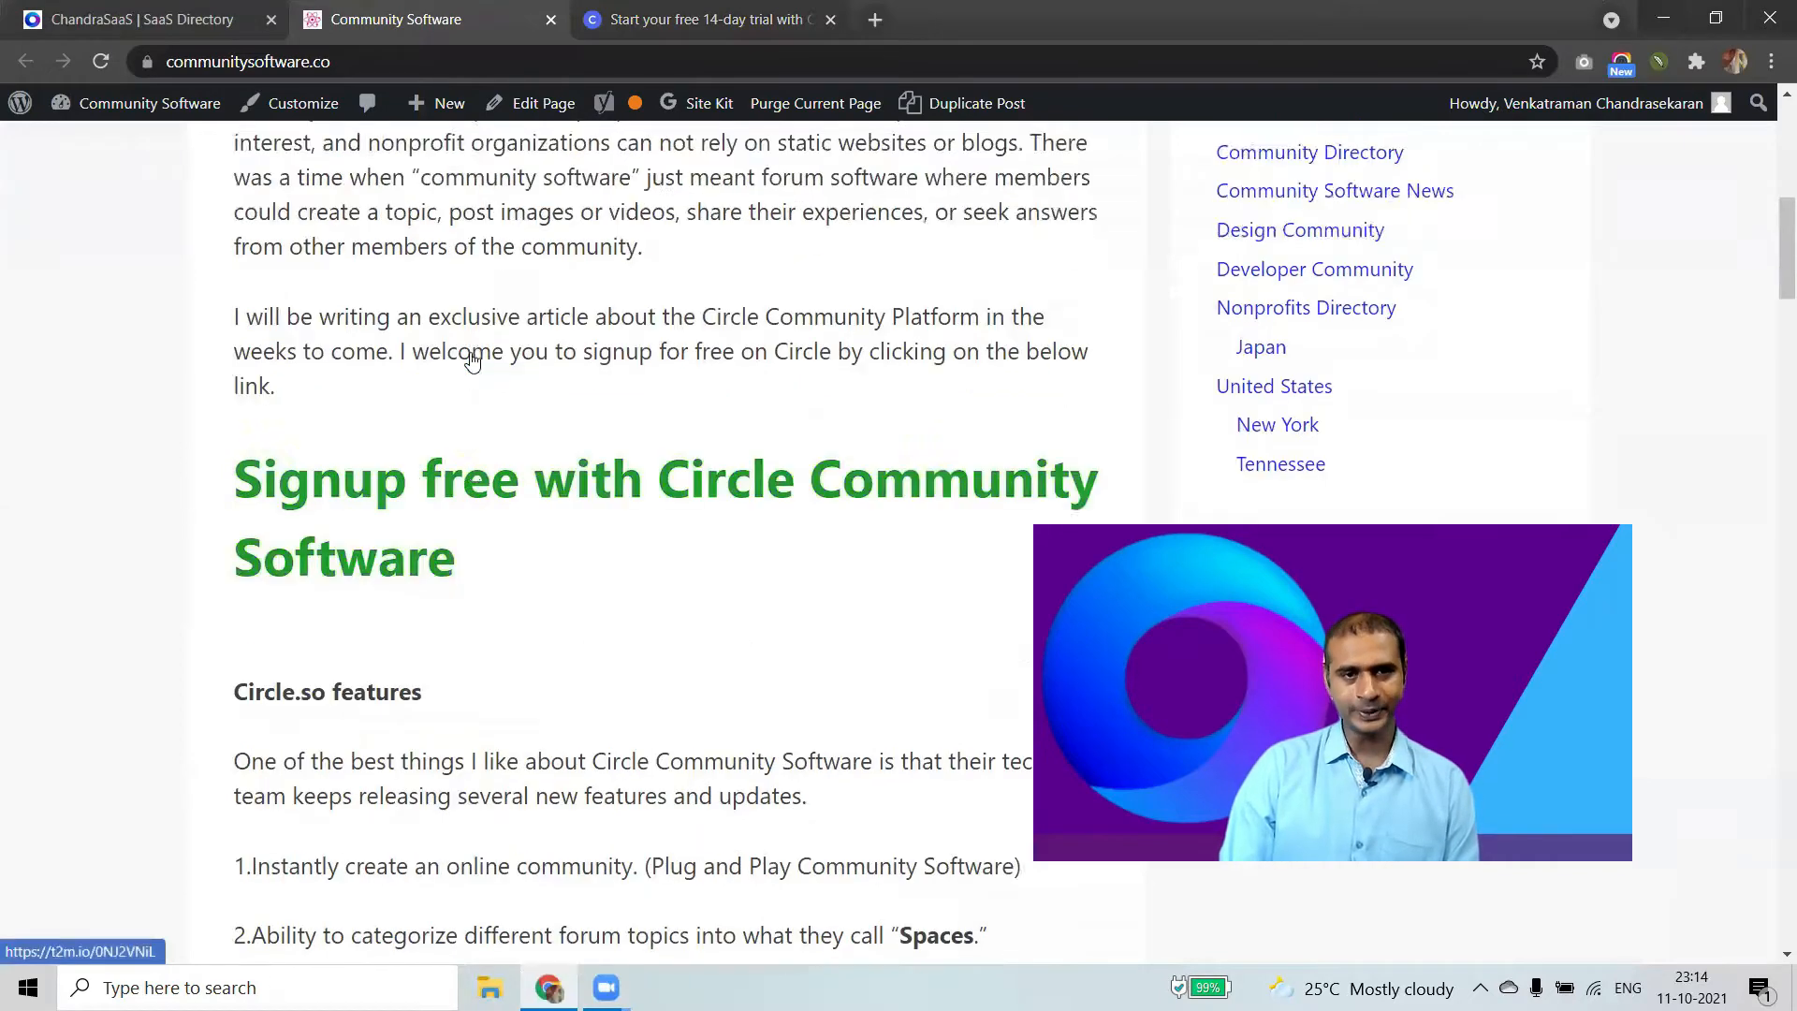
left_click(785, 11)
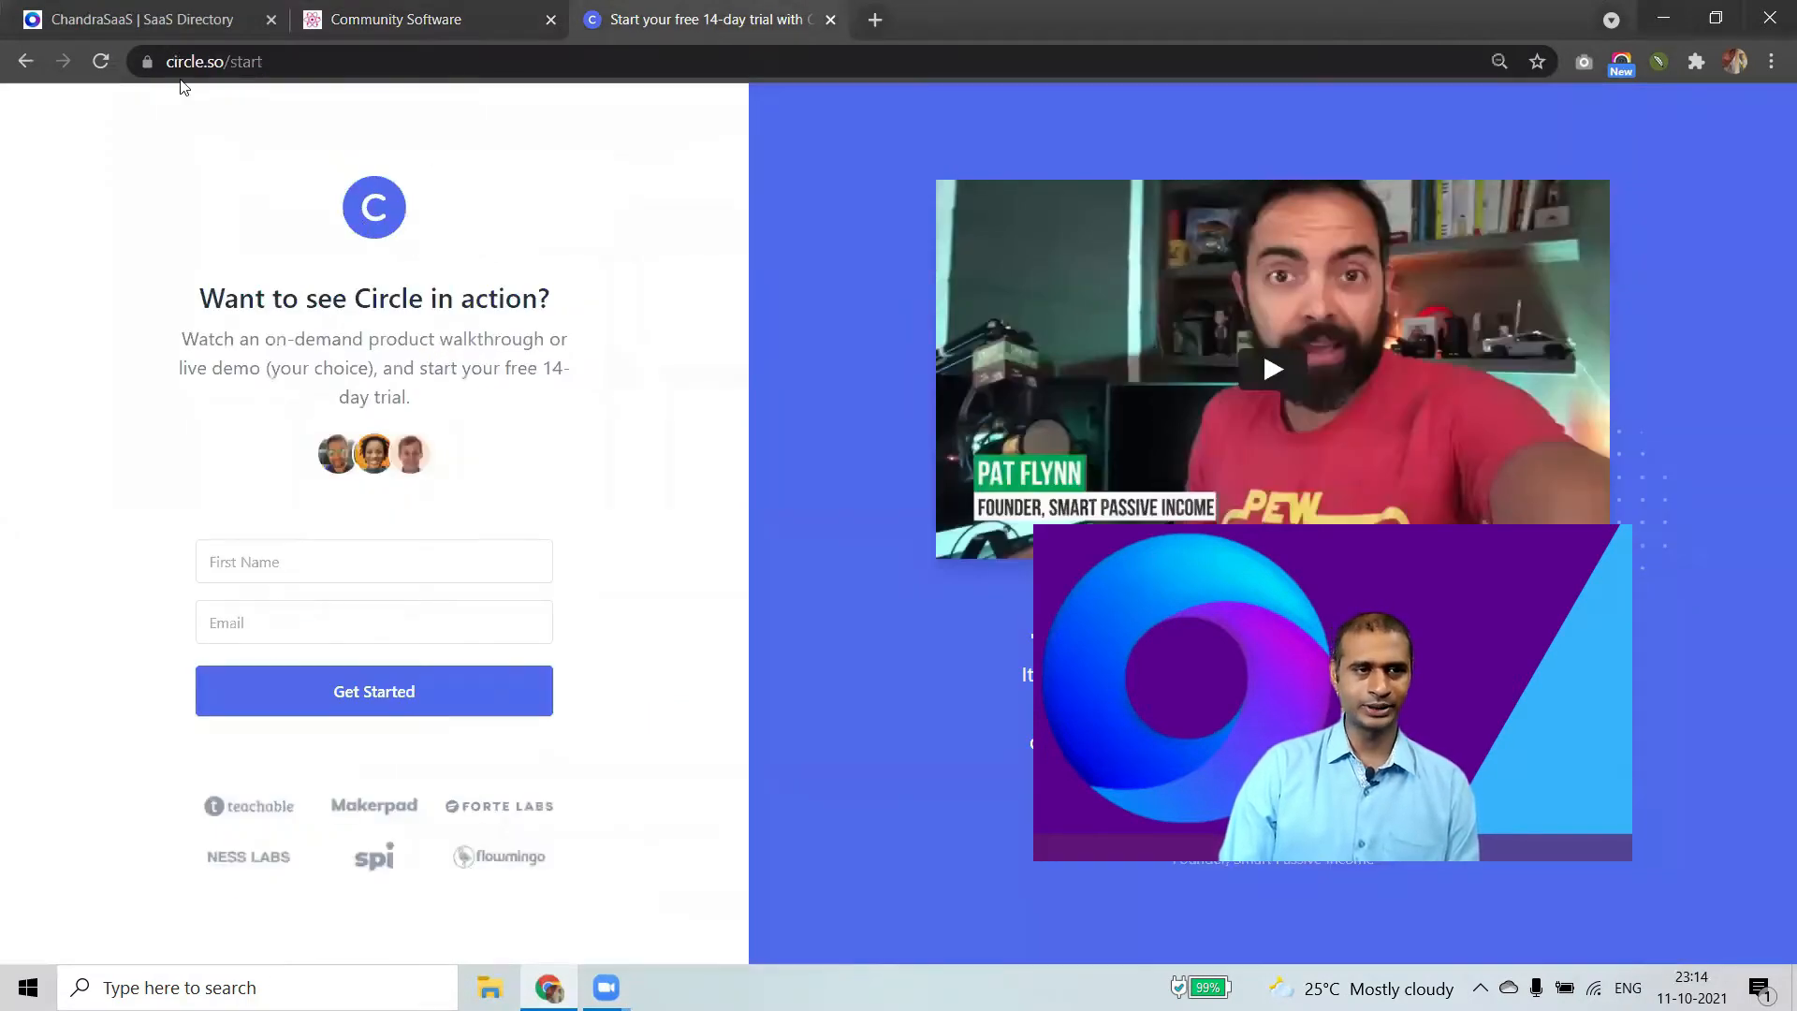
Sign up for the Circle trial with the saved first name and e-mail, then continue through onboarding.
left_click(25, 61)
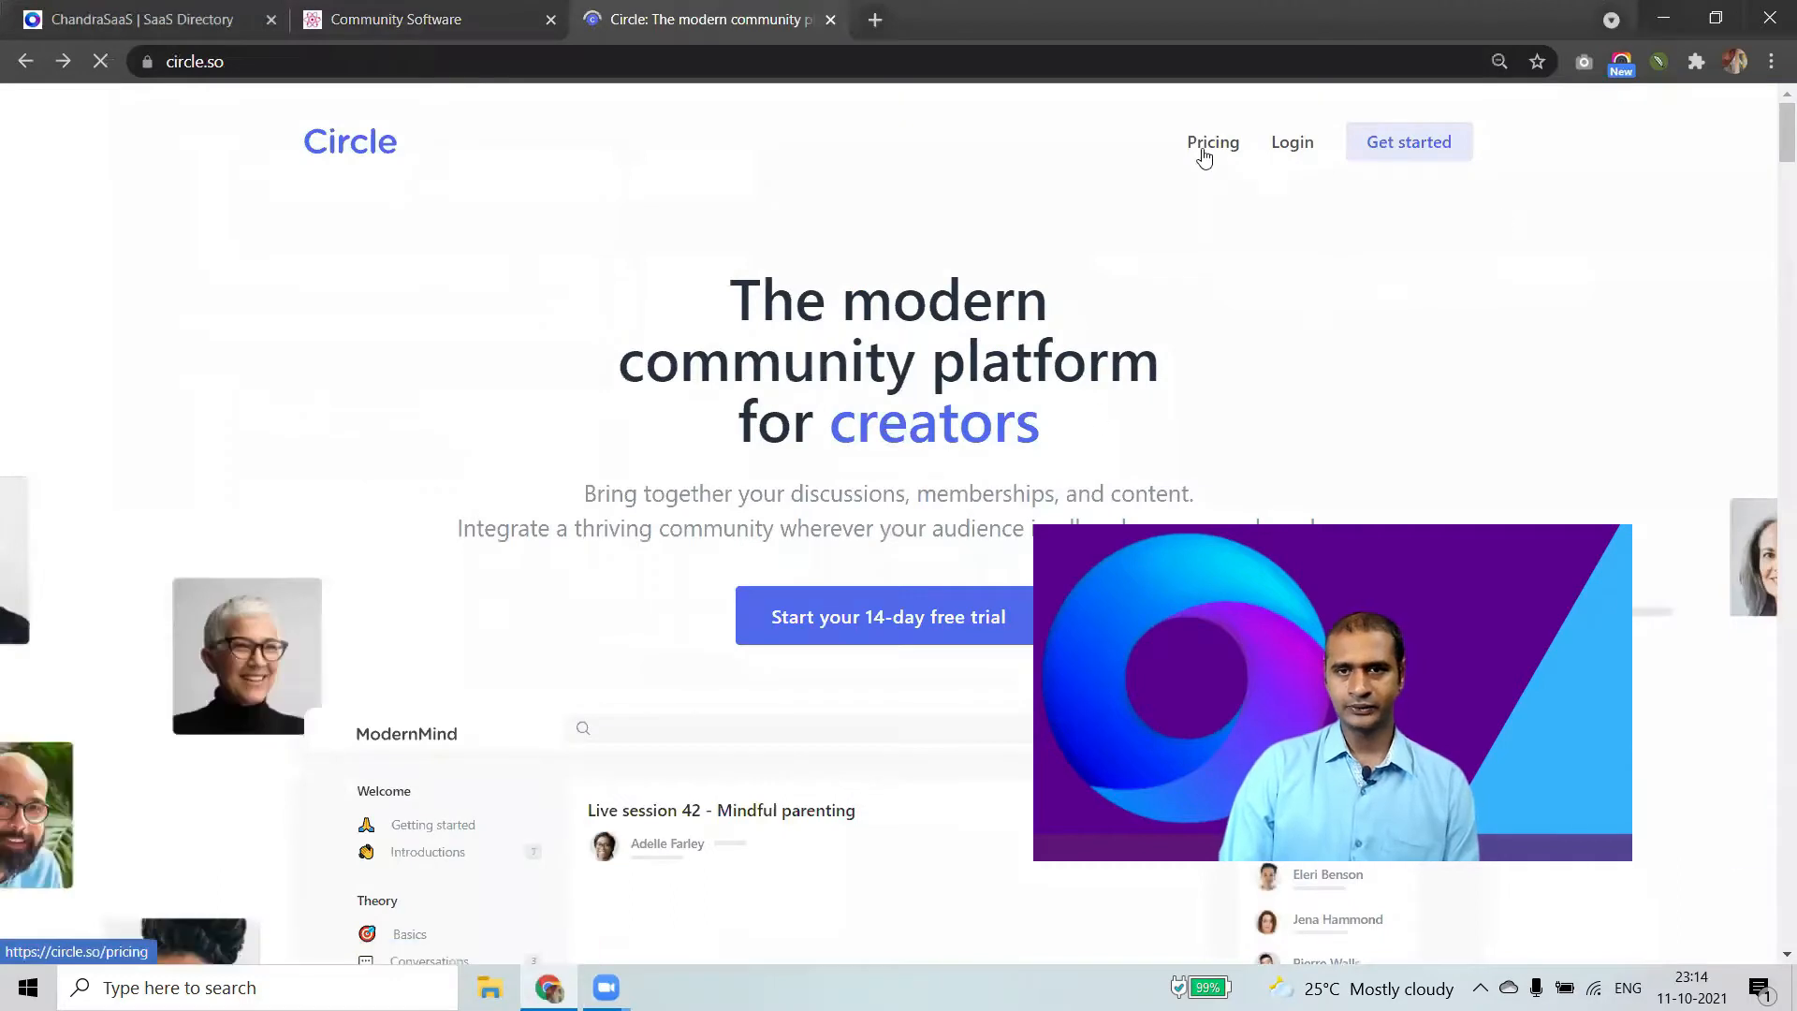
left_click(1440, 152)
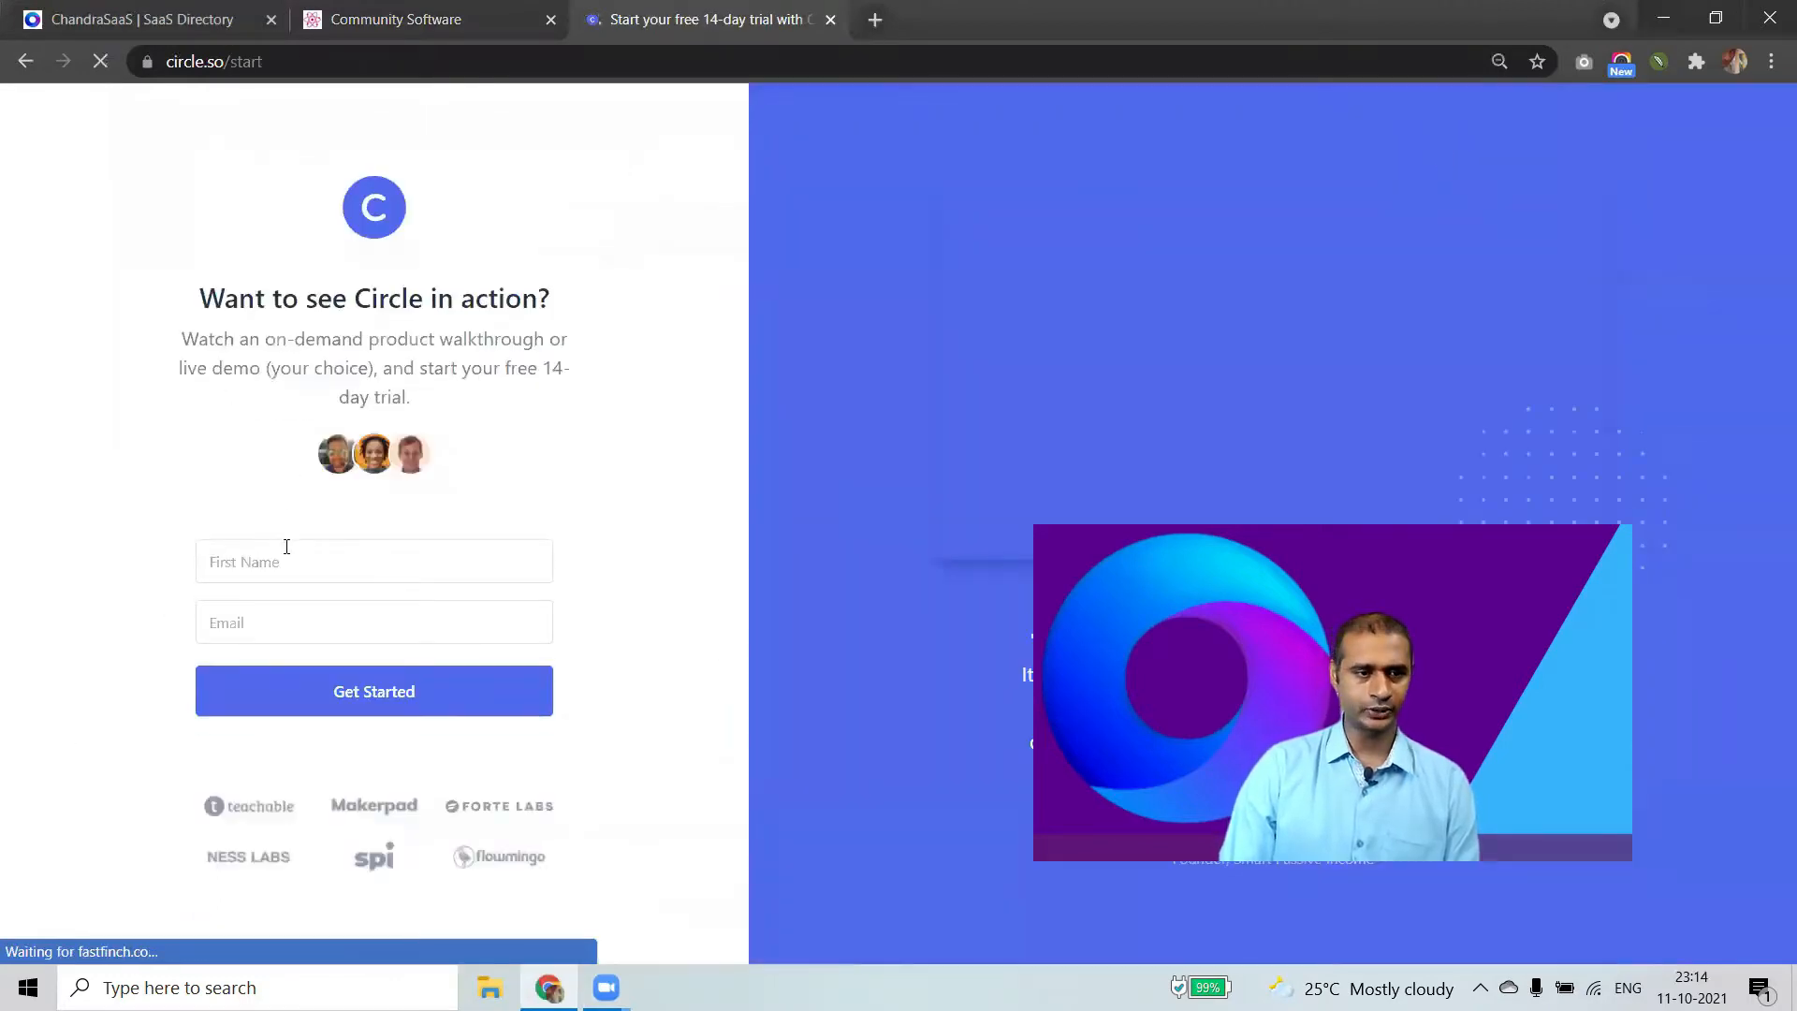
left_click(286, 547)
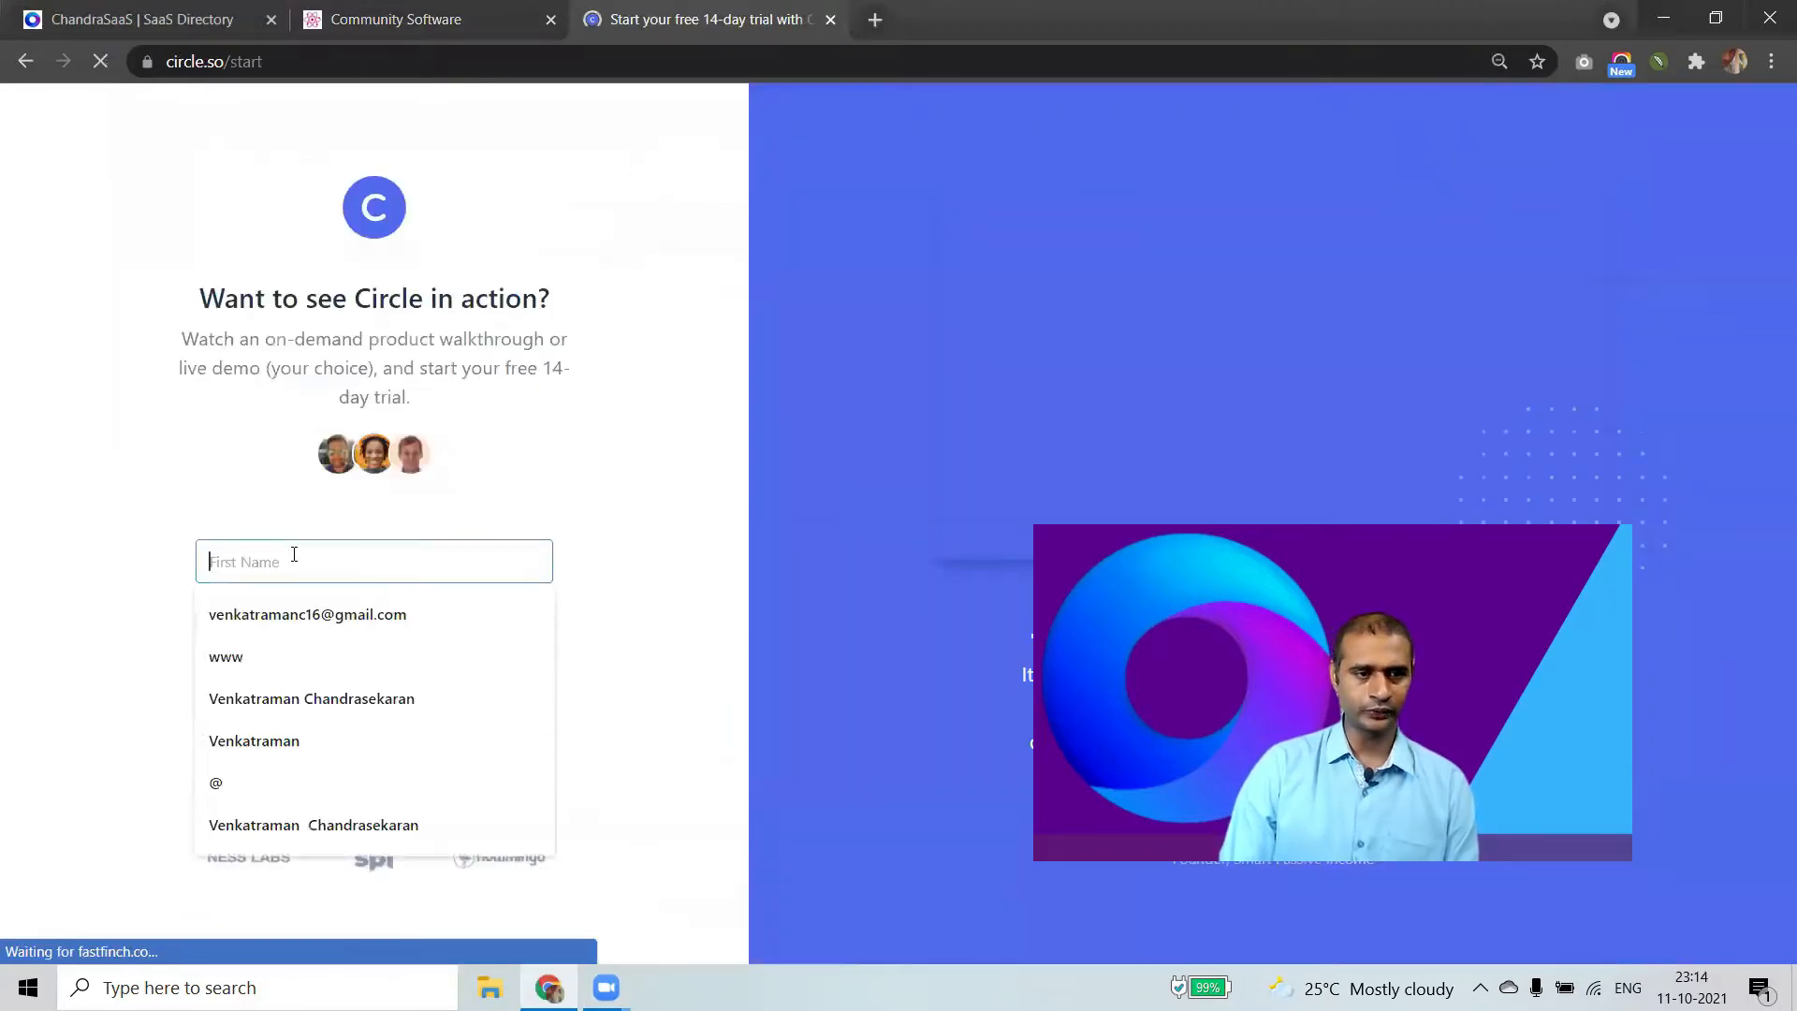
left_click(395, 624)
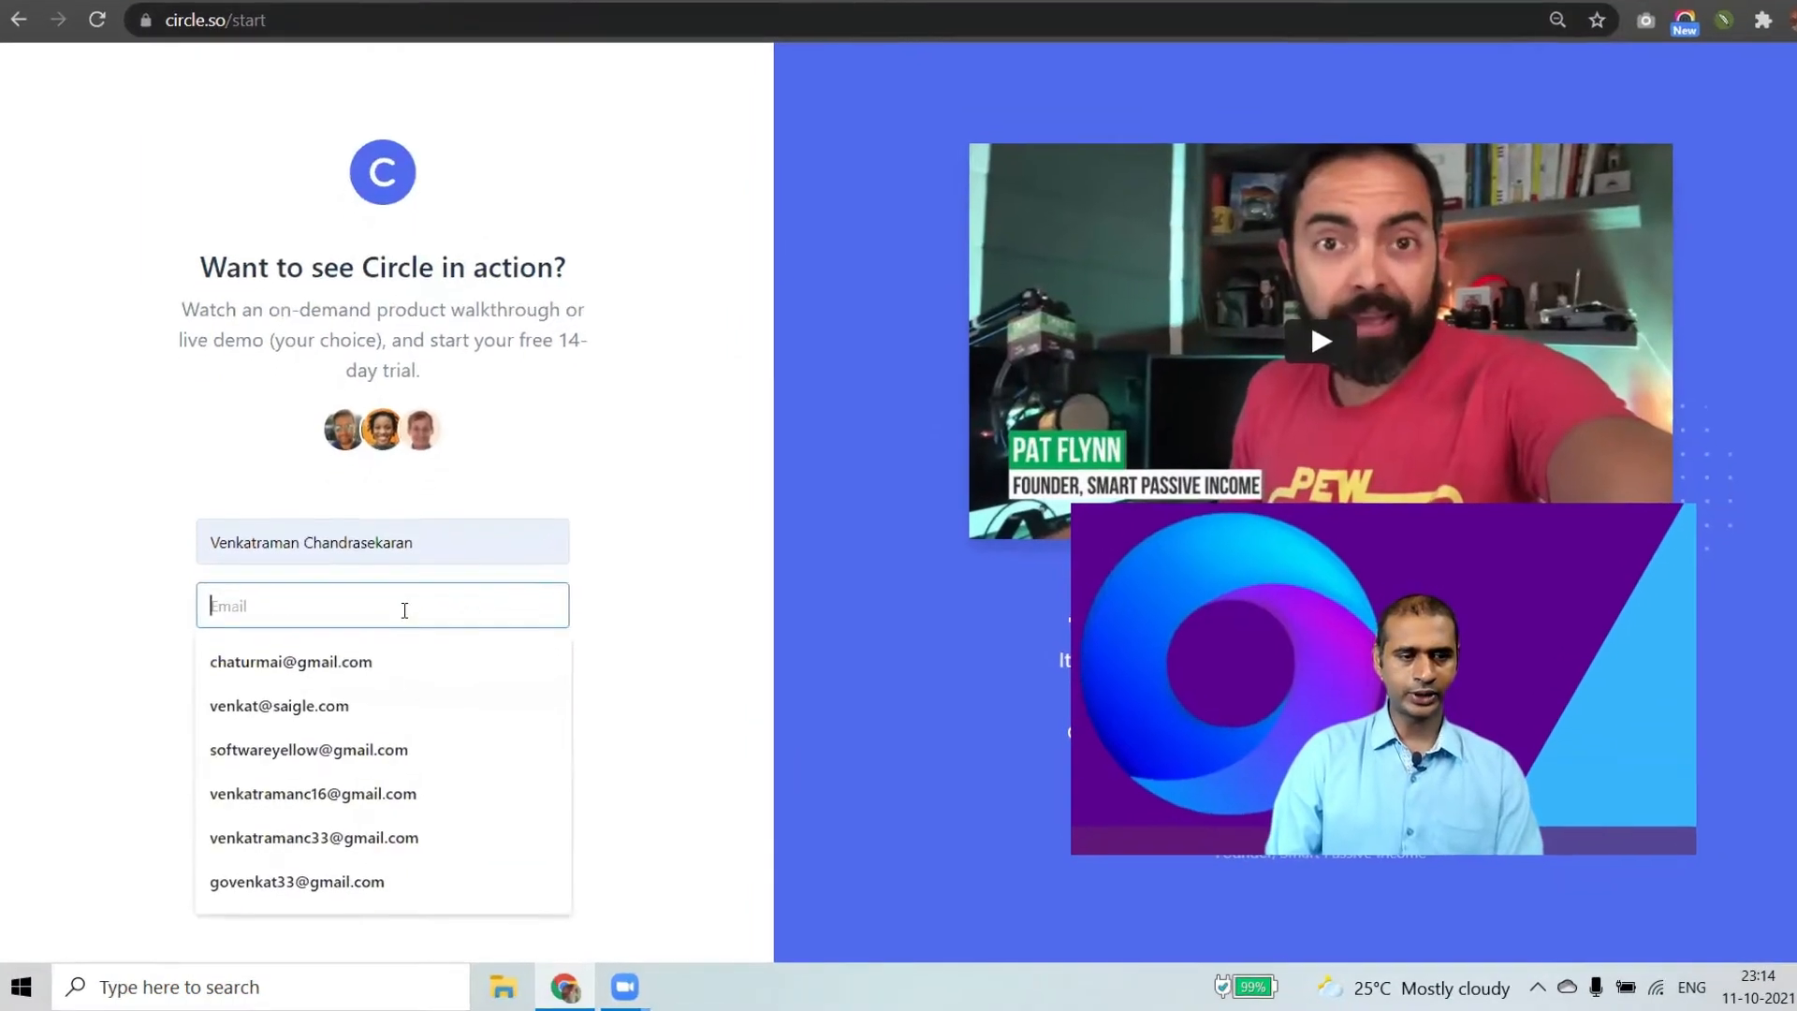
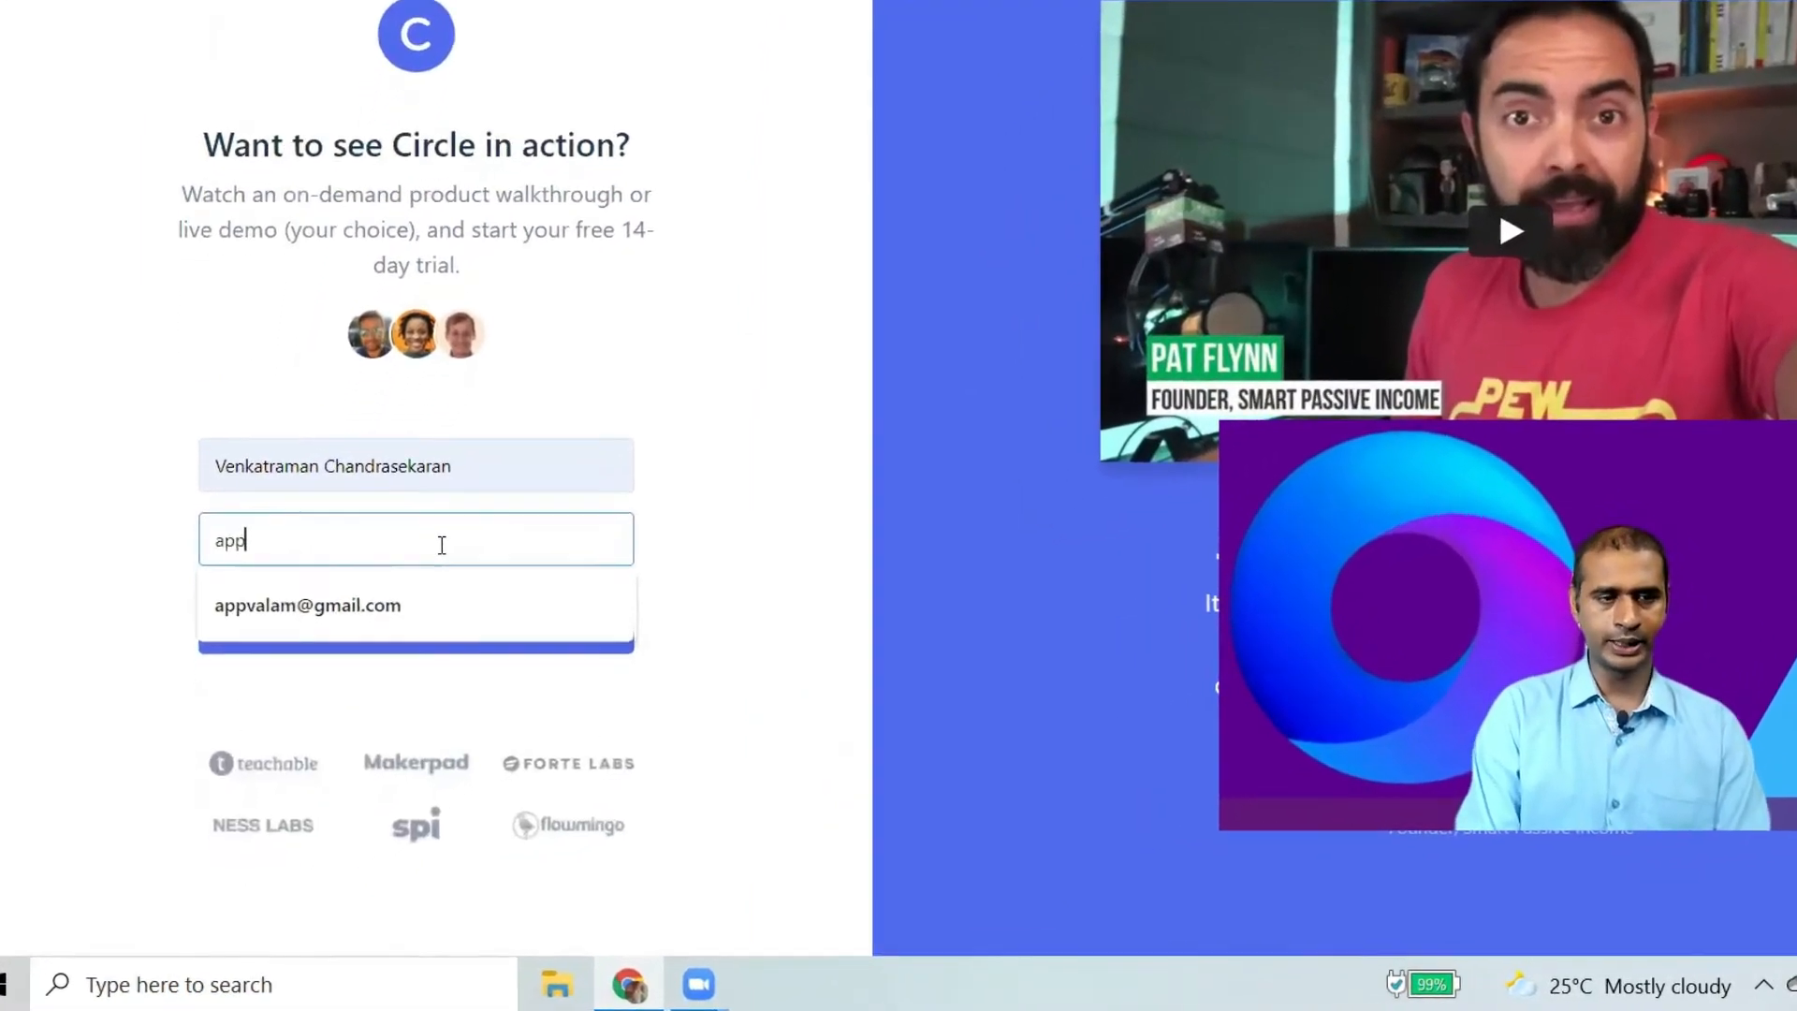
left_click(487, 579)
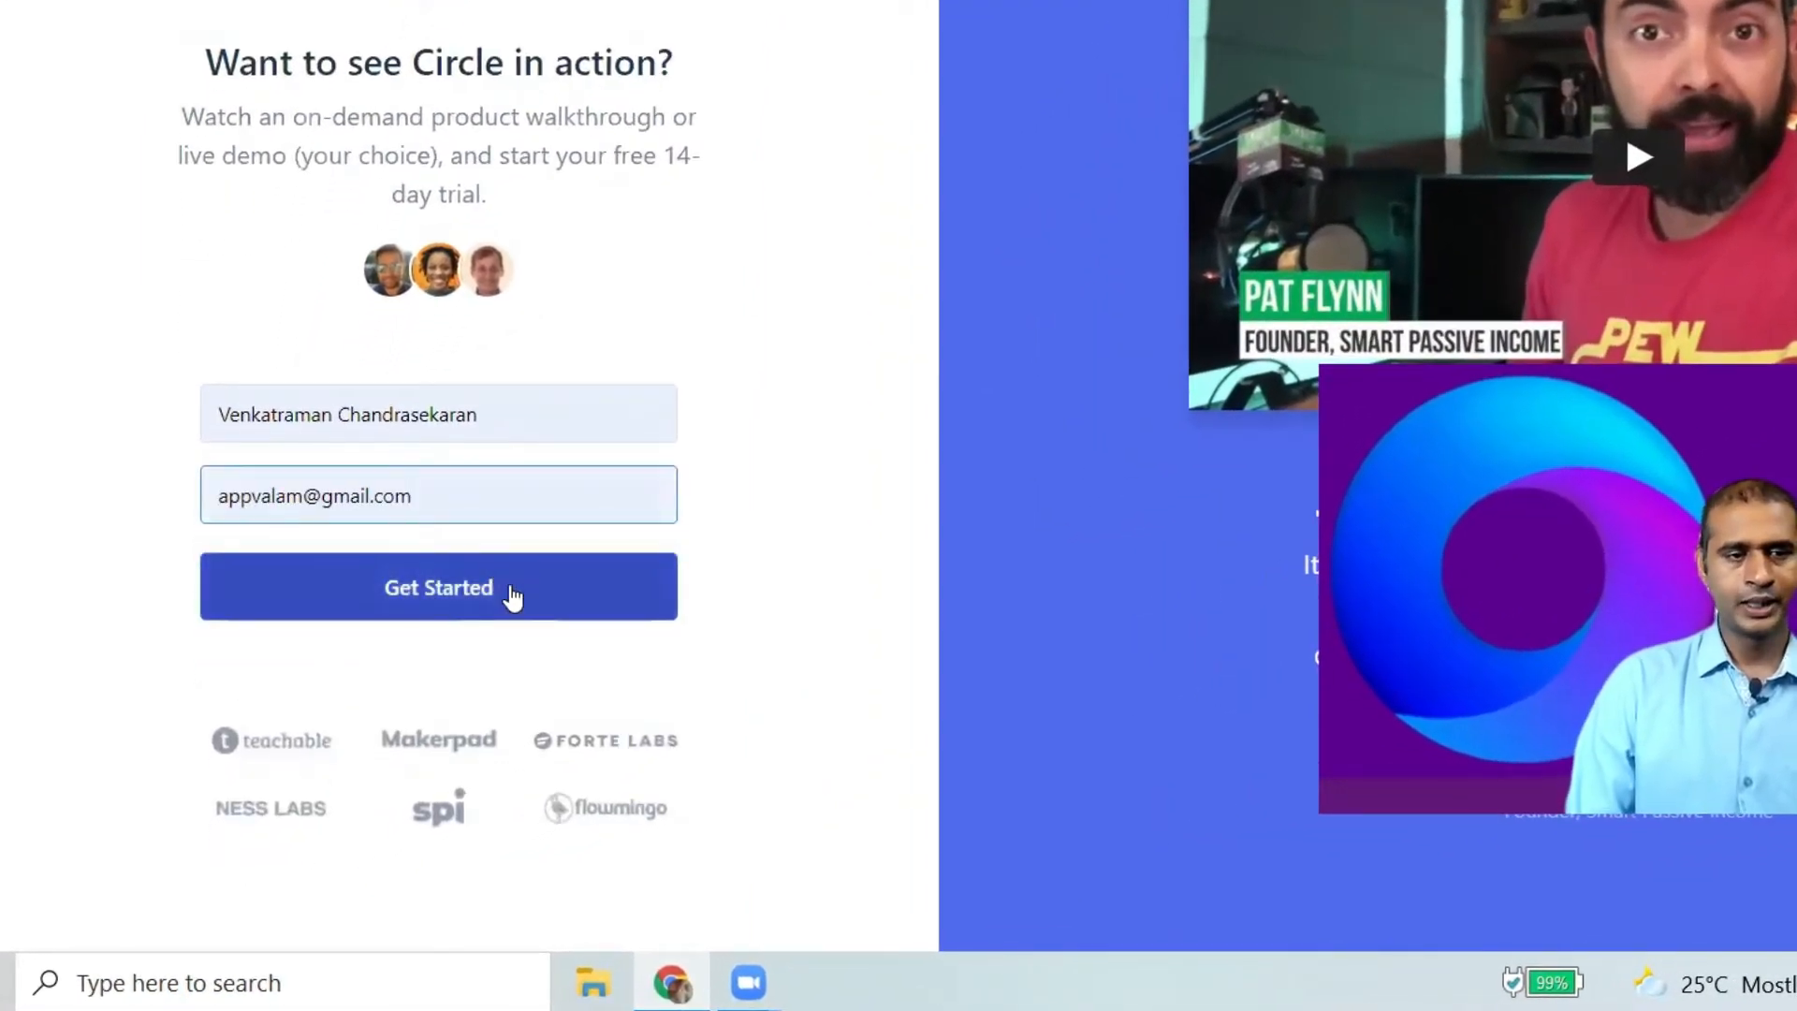
left_click(511, 586)
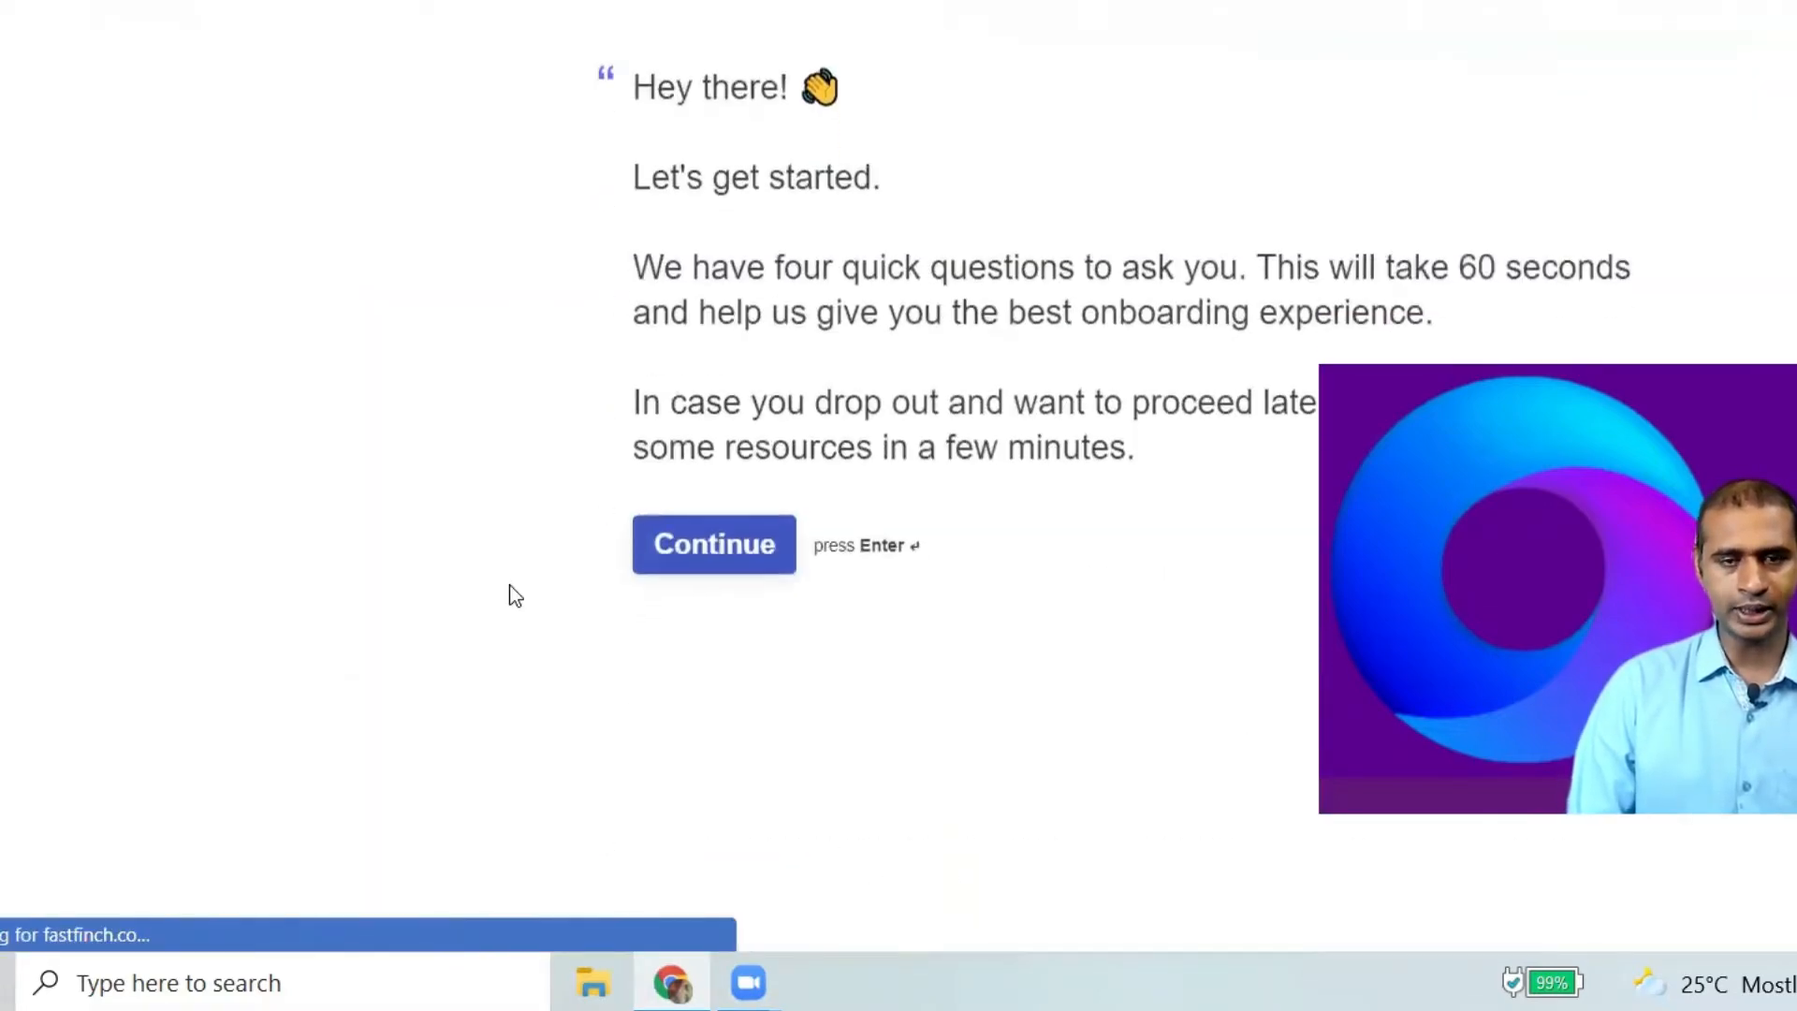
left_click(552, 636)
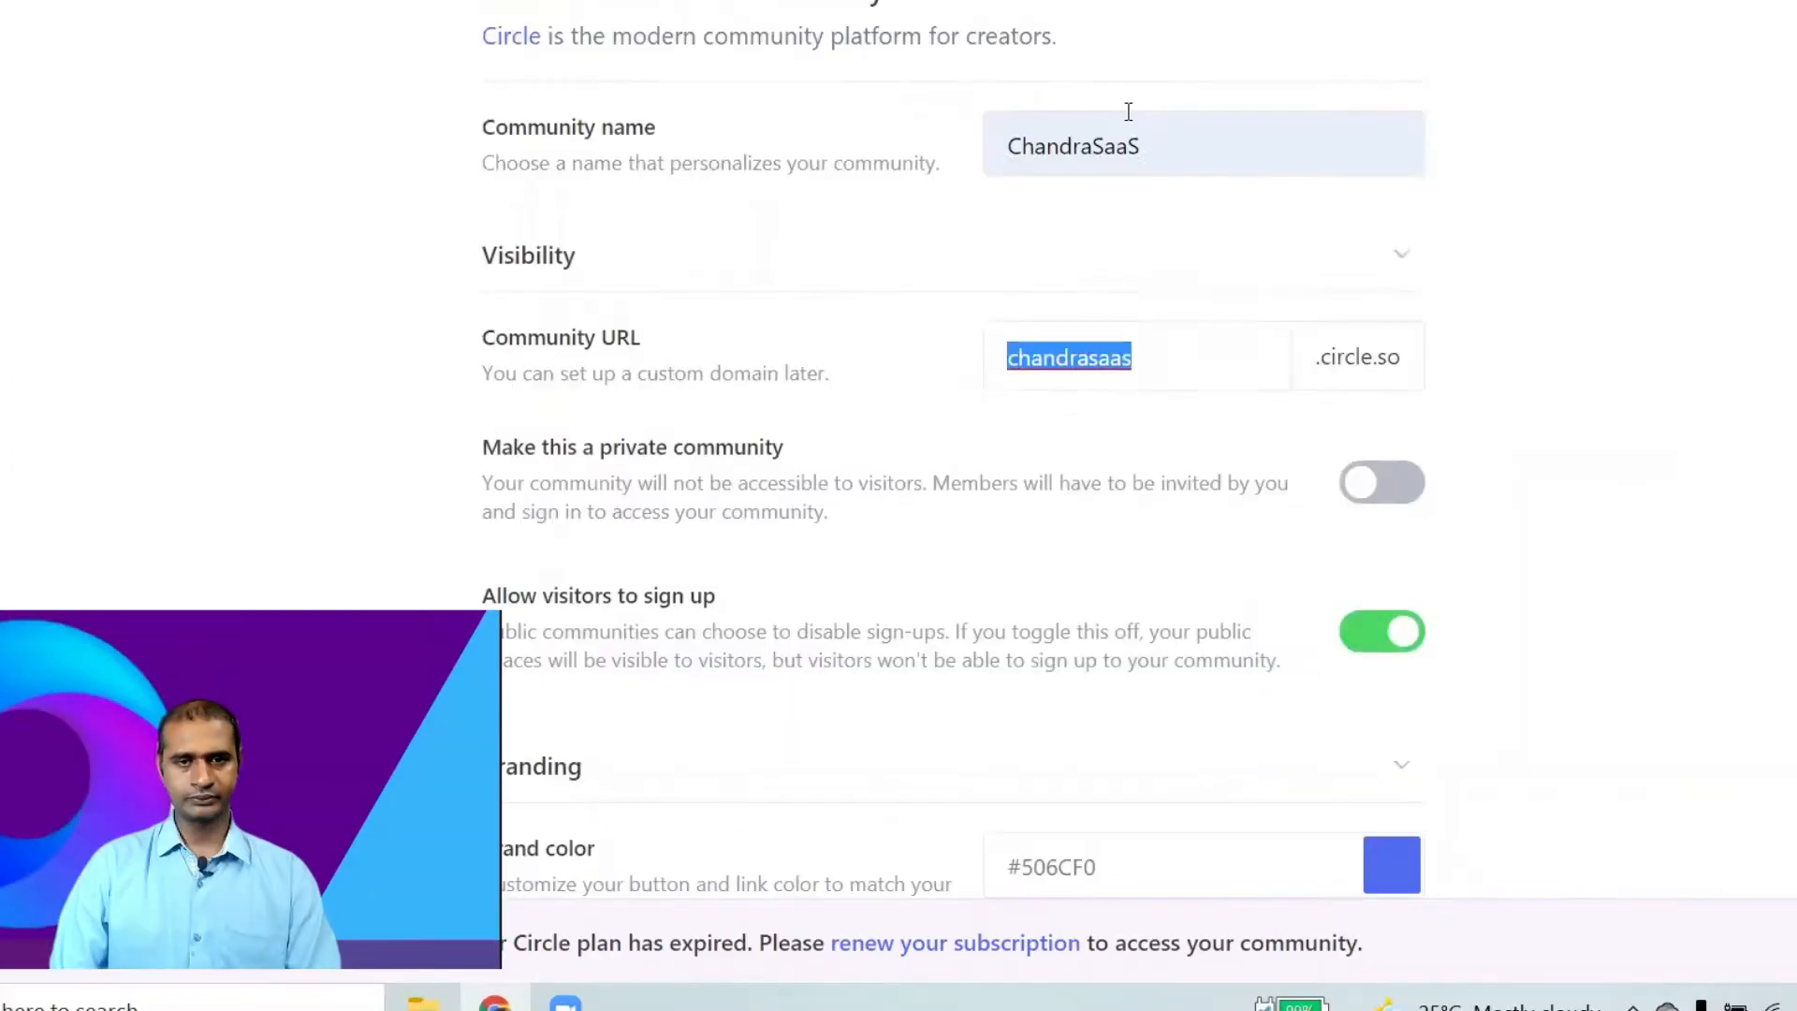
Name the community ChandraStartups and leave it public after toggling private mode on and off.
double_click(1068, 374)
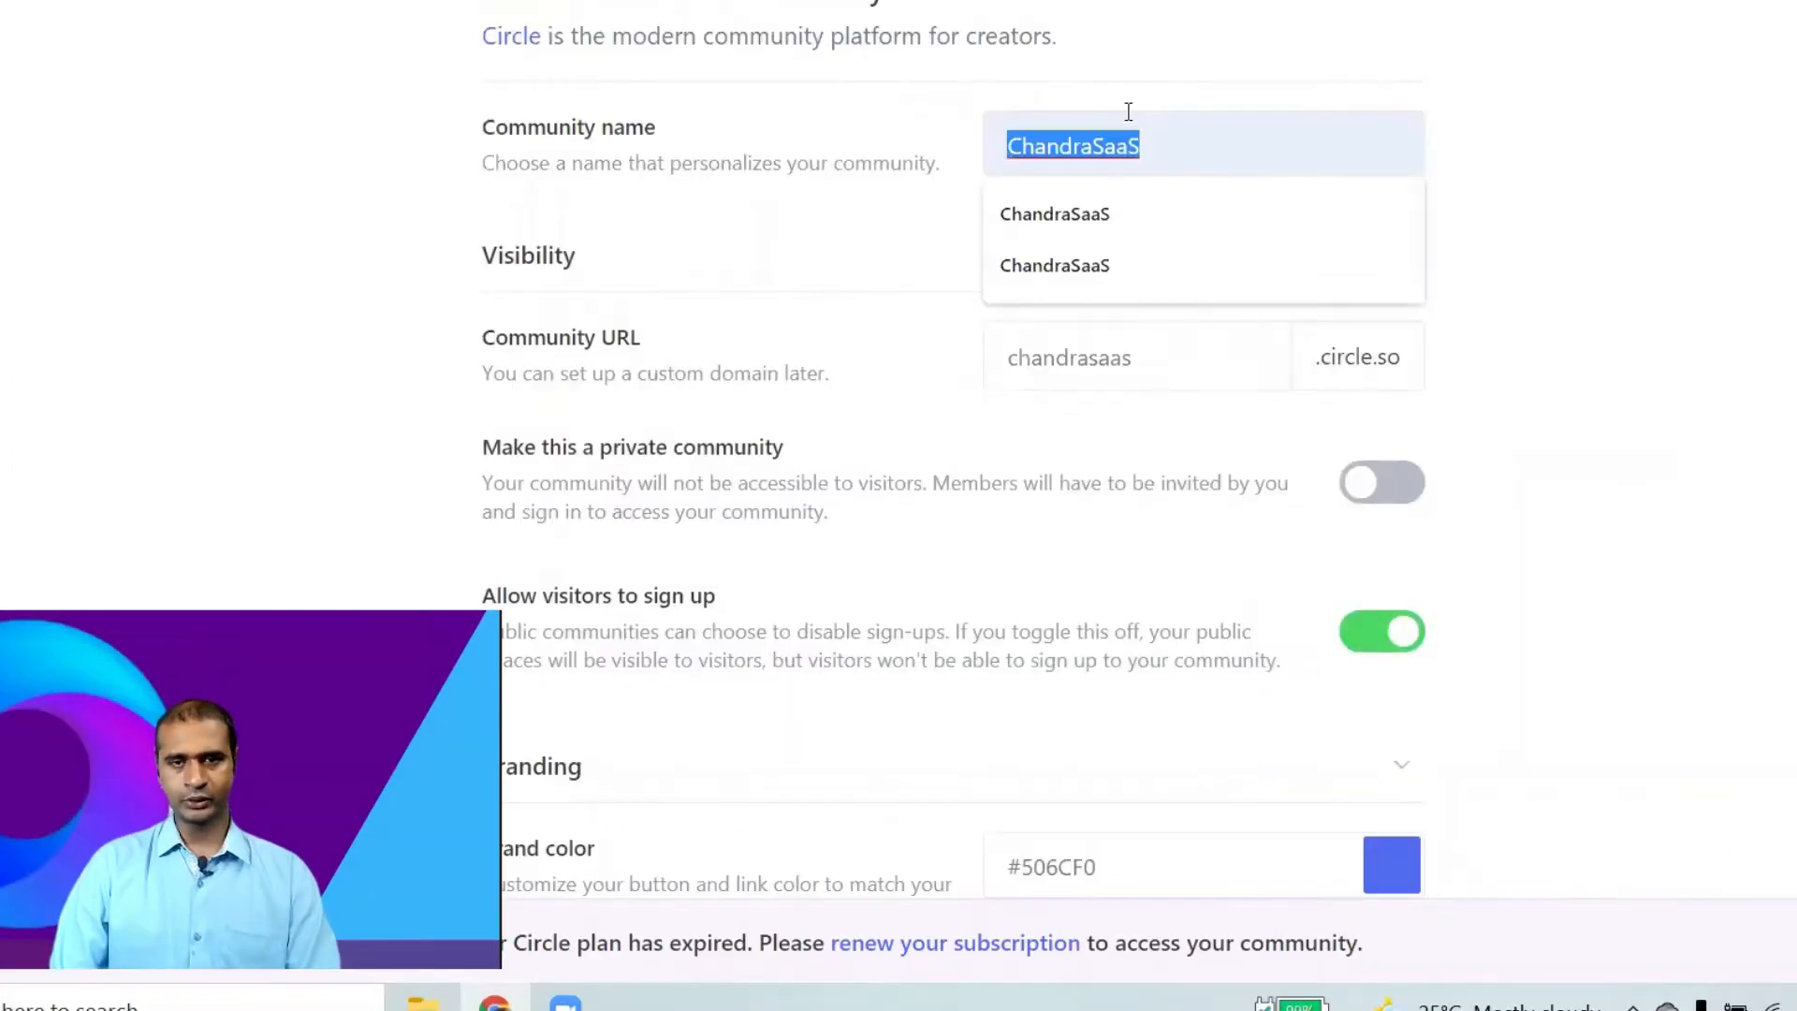
type("ChandraStarr")
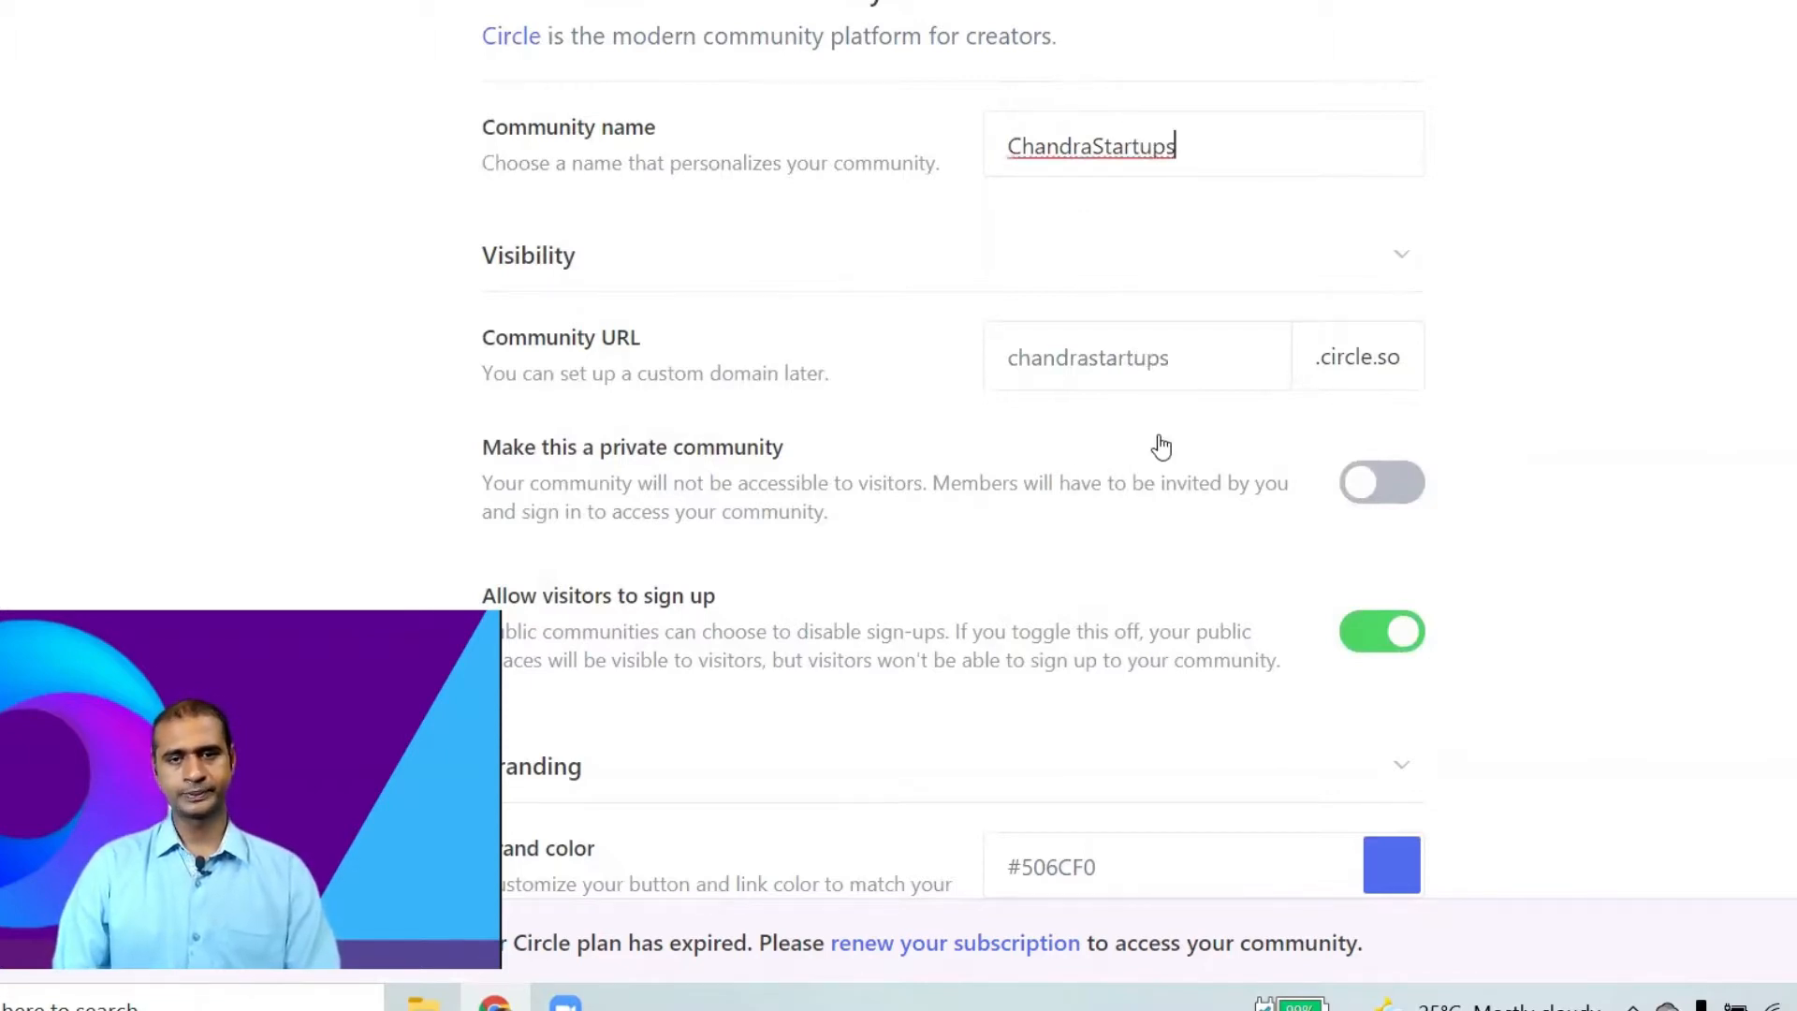
scroll(1161, 442, "down", 1)
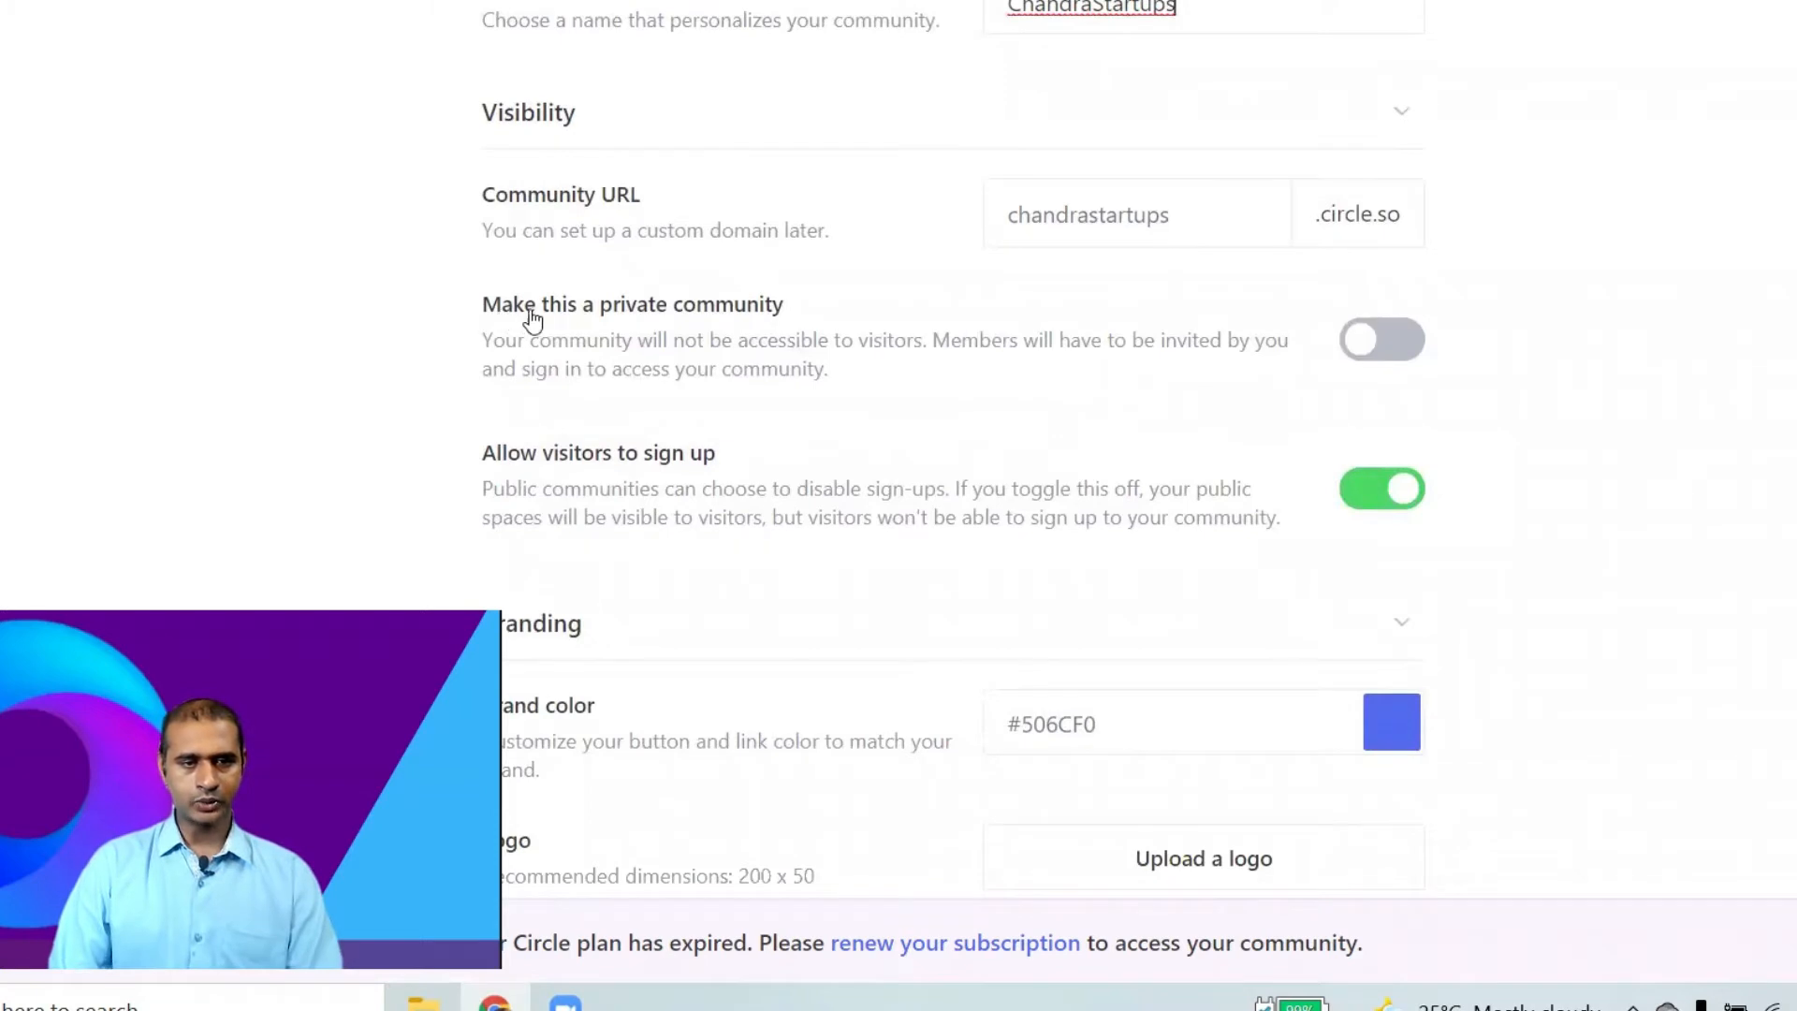
left_click(1382, 343)
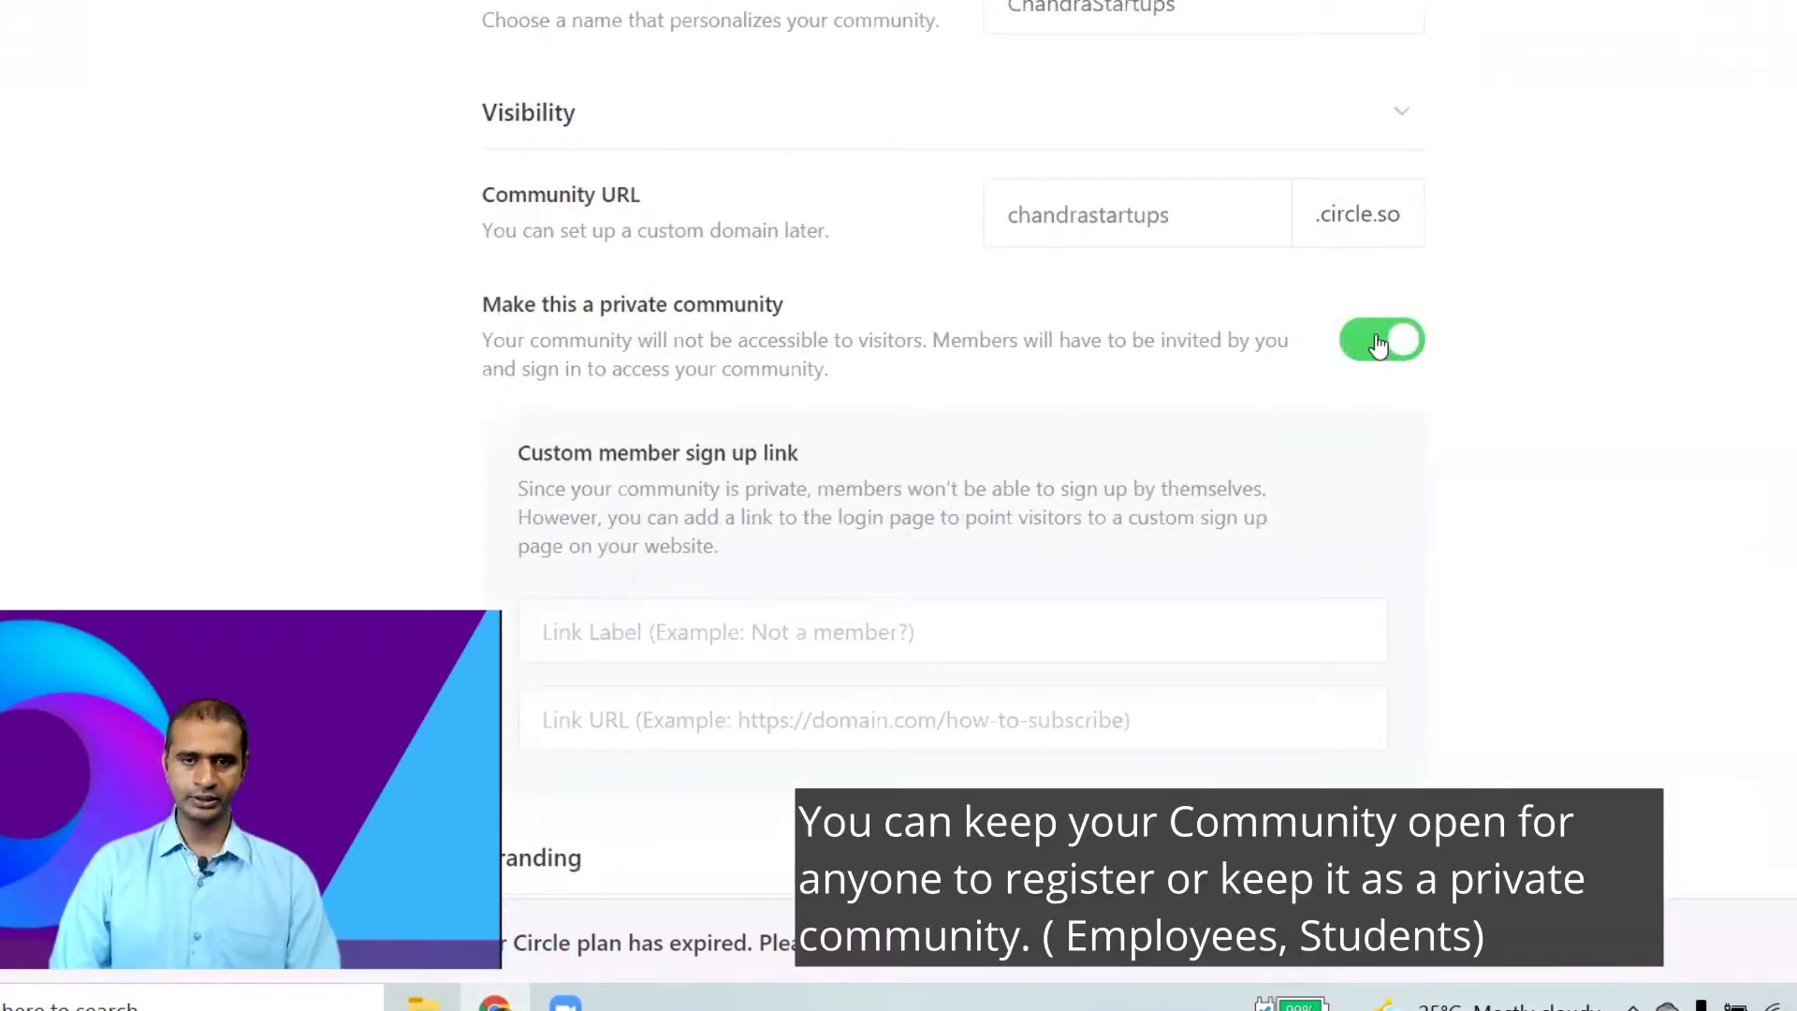
left_click(1378, 345)
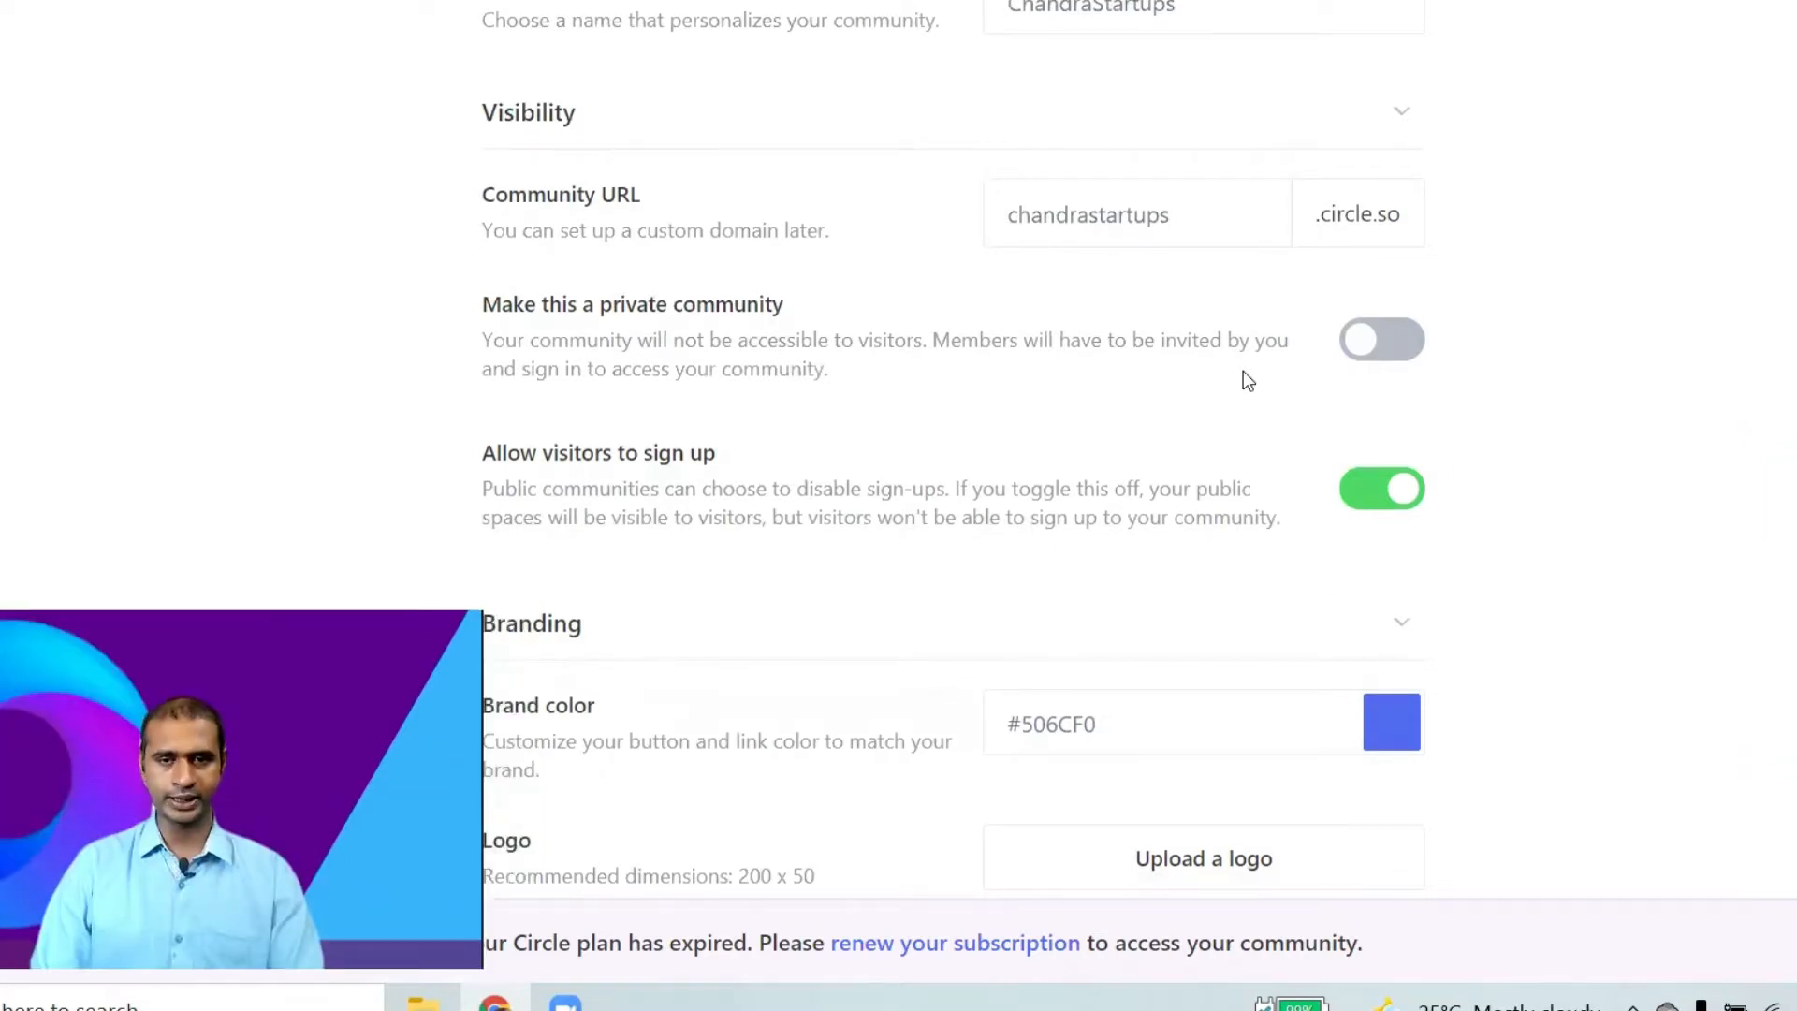
left_click(1416, 346)
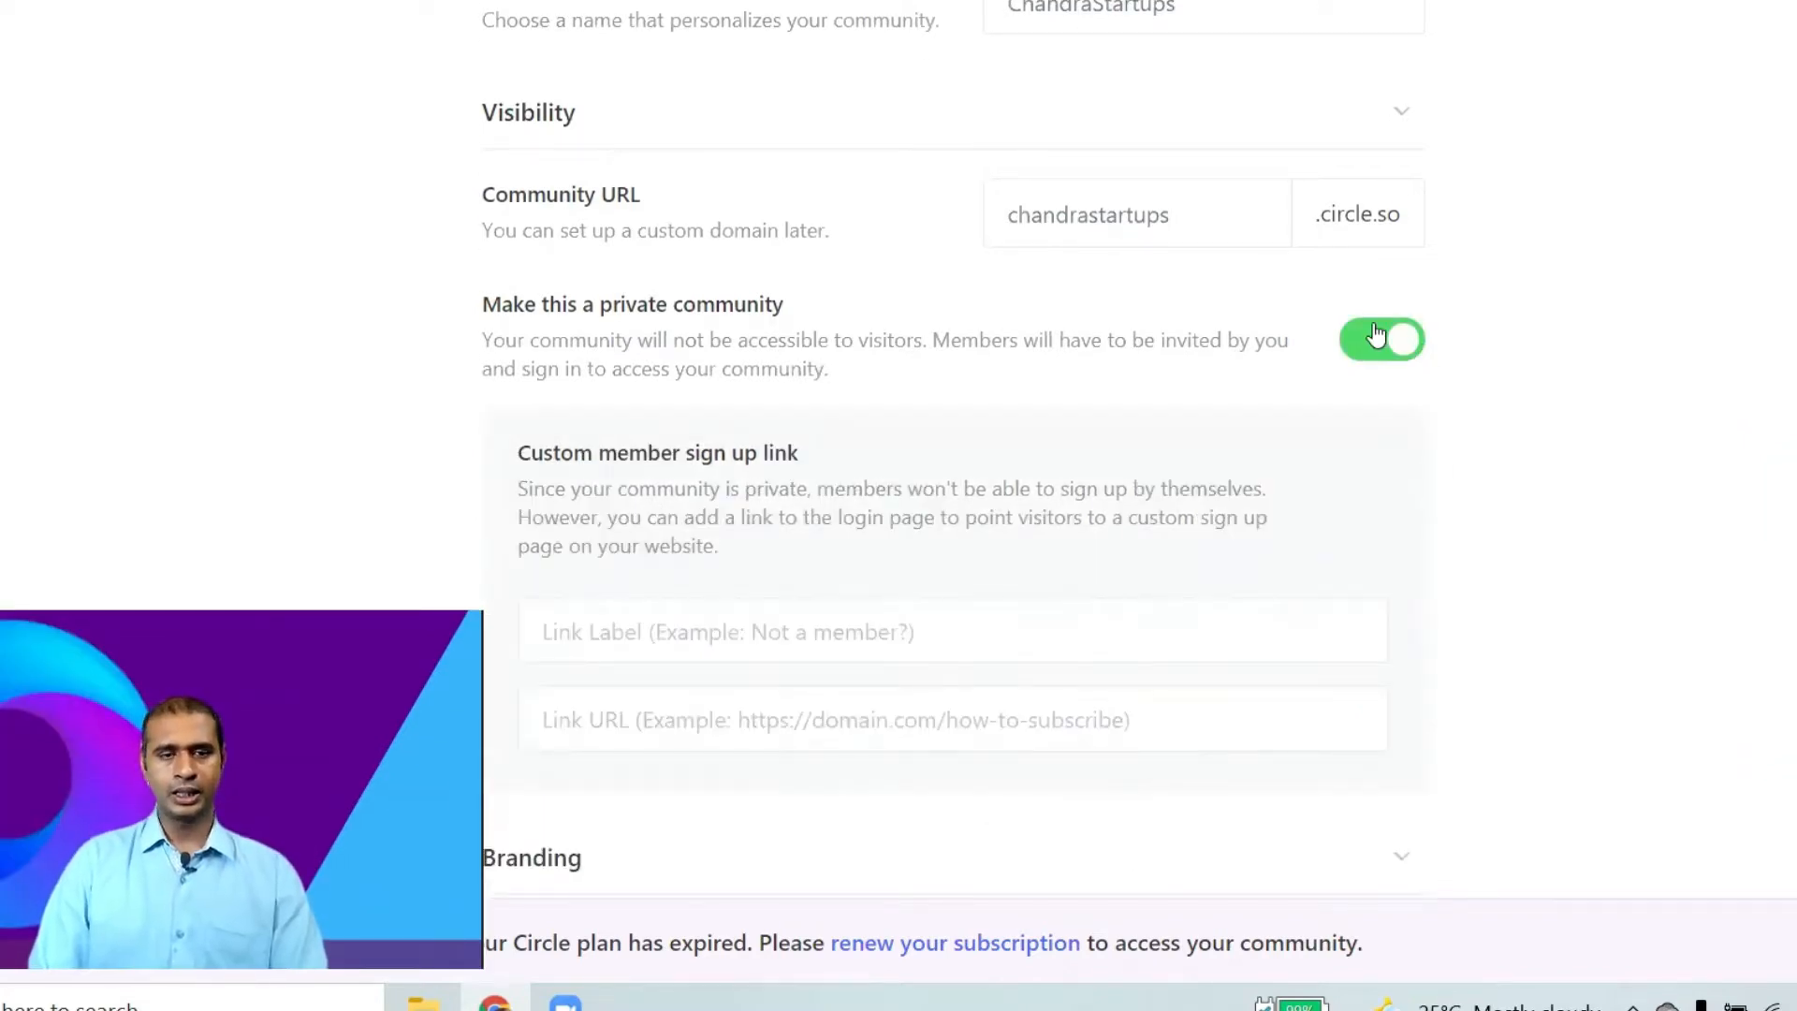
left_click(1376, 335)
Keep visitor sign-ups public, leave the brand colour at #506CF0, and start choosing a logo image.
scroll(898, 393, "down", 3)
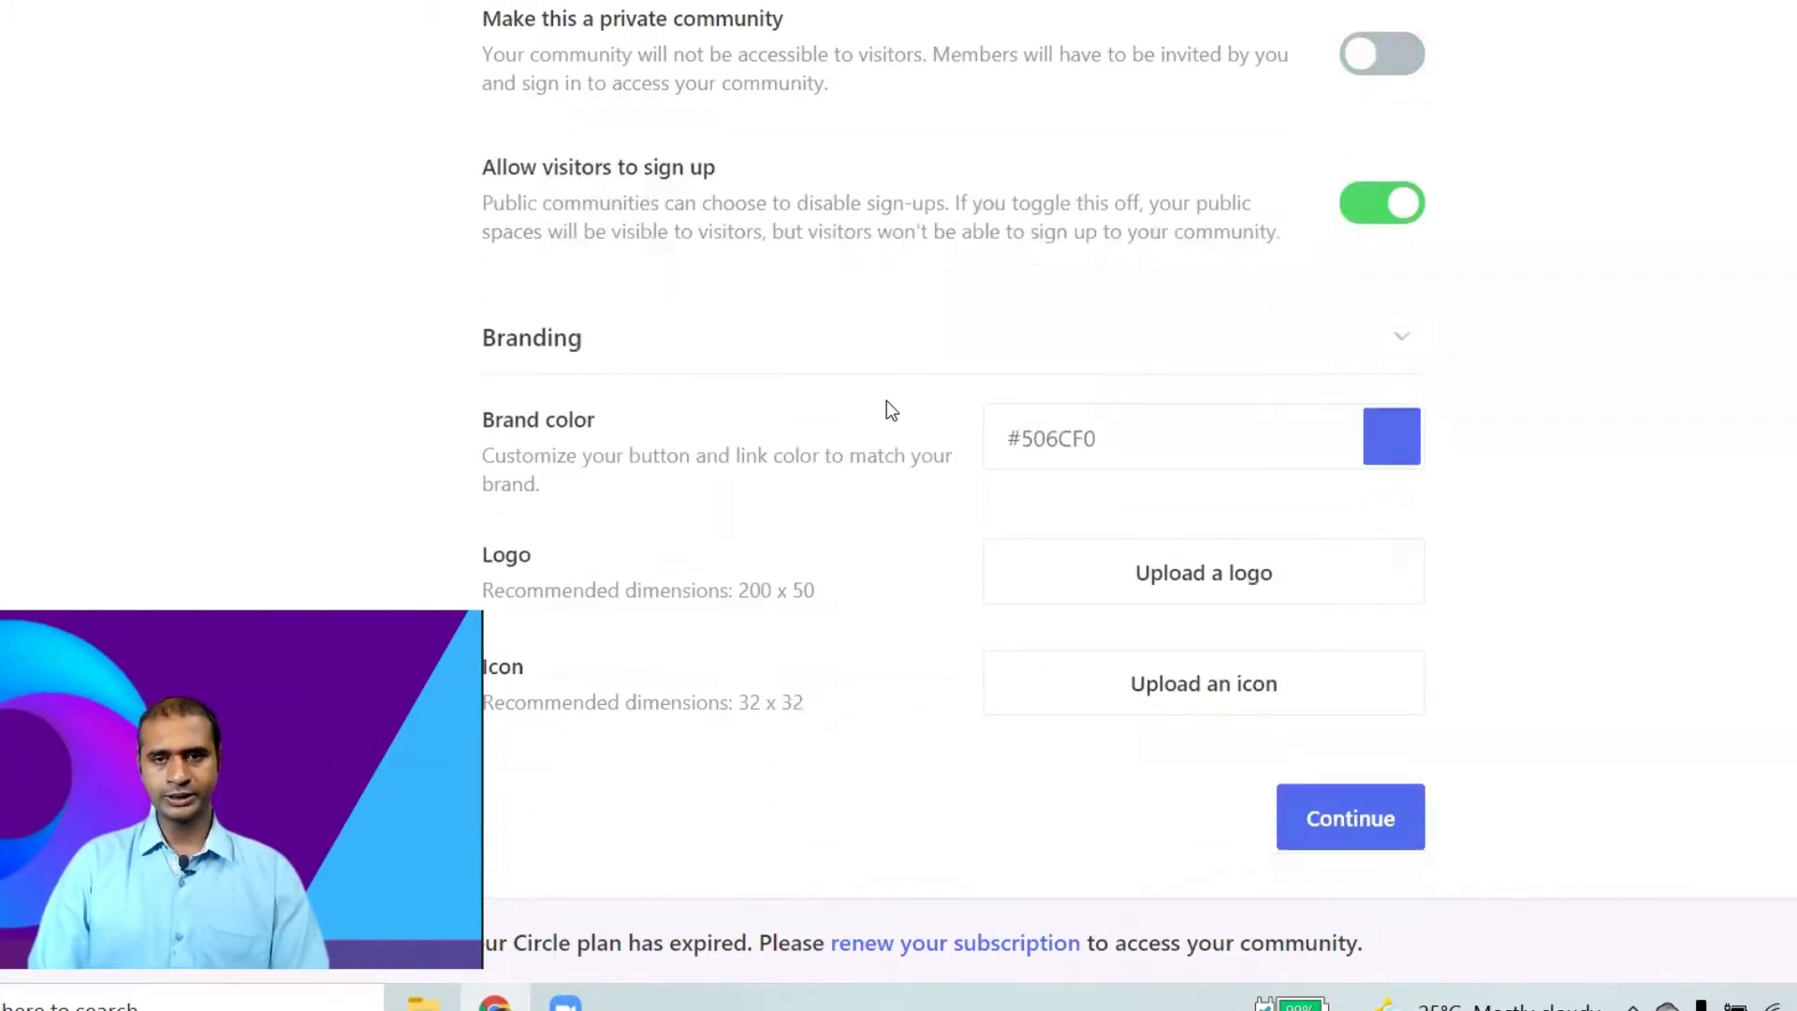
left_click(1383, 62)
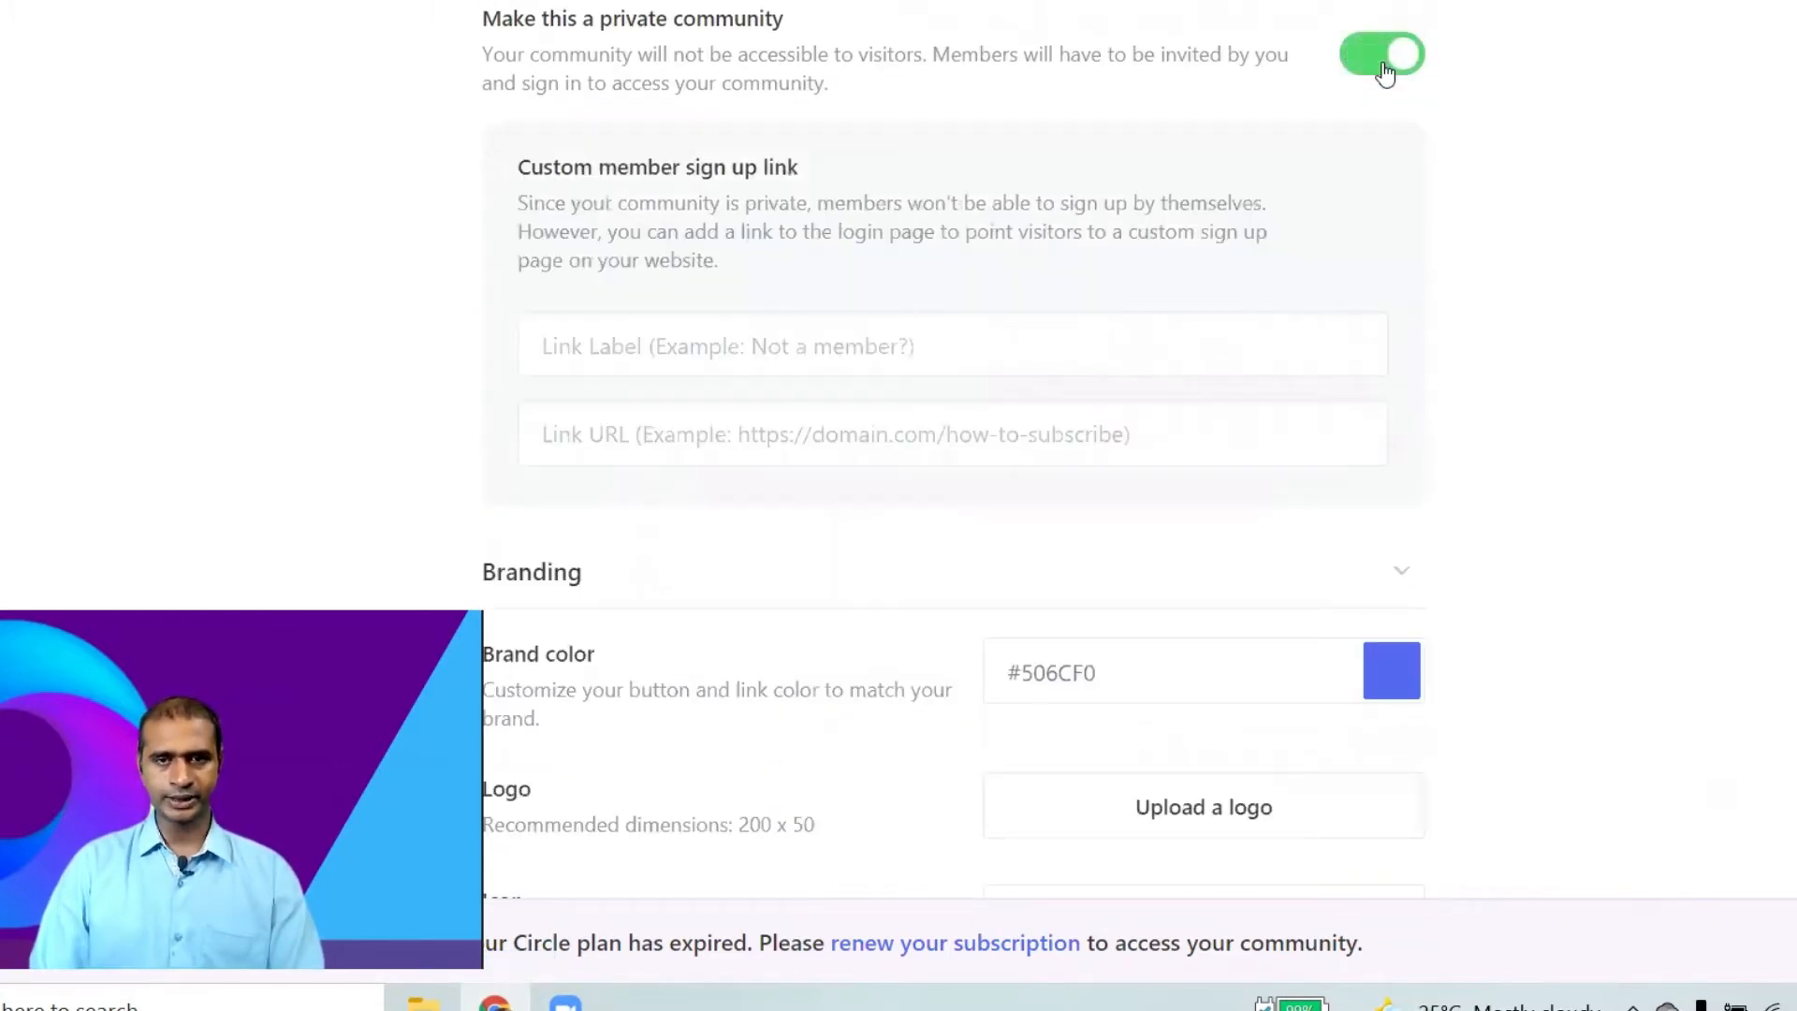
left_click(1383, 58)
left_click_drag(529, 203, 1123, 240)
left_click(1136, 256)
scroll(1020, 372, "down", 1)
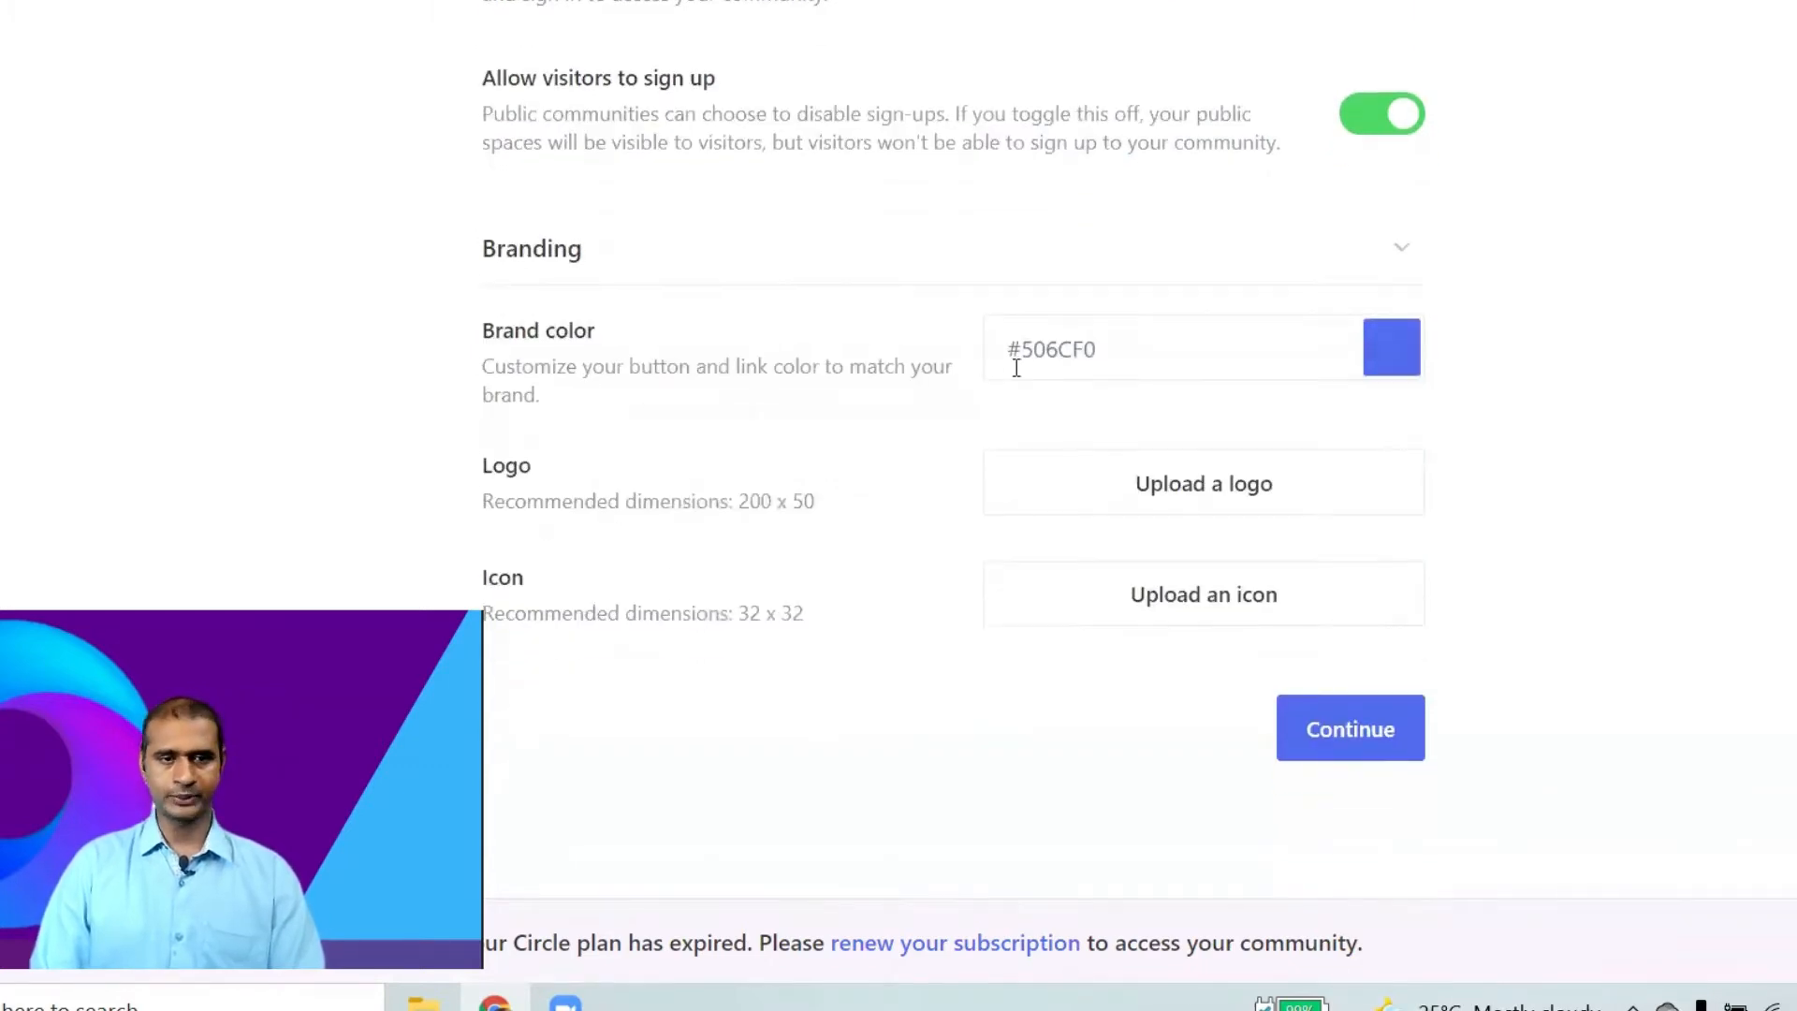
left_click(1409, 372)
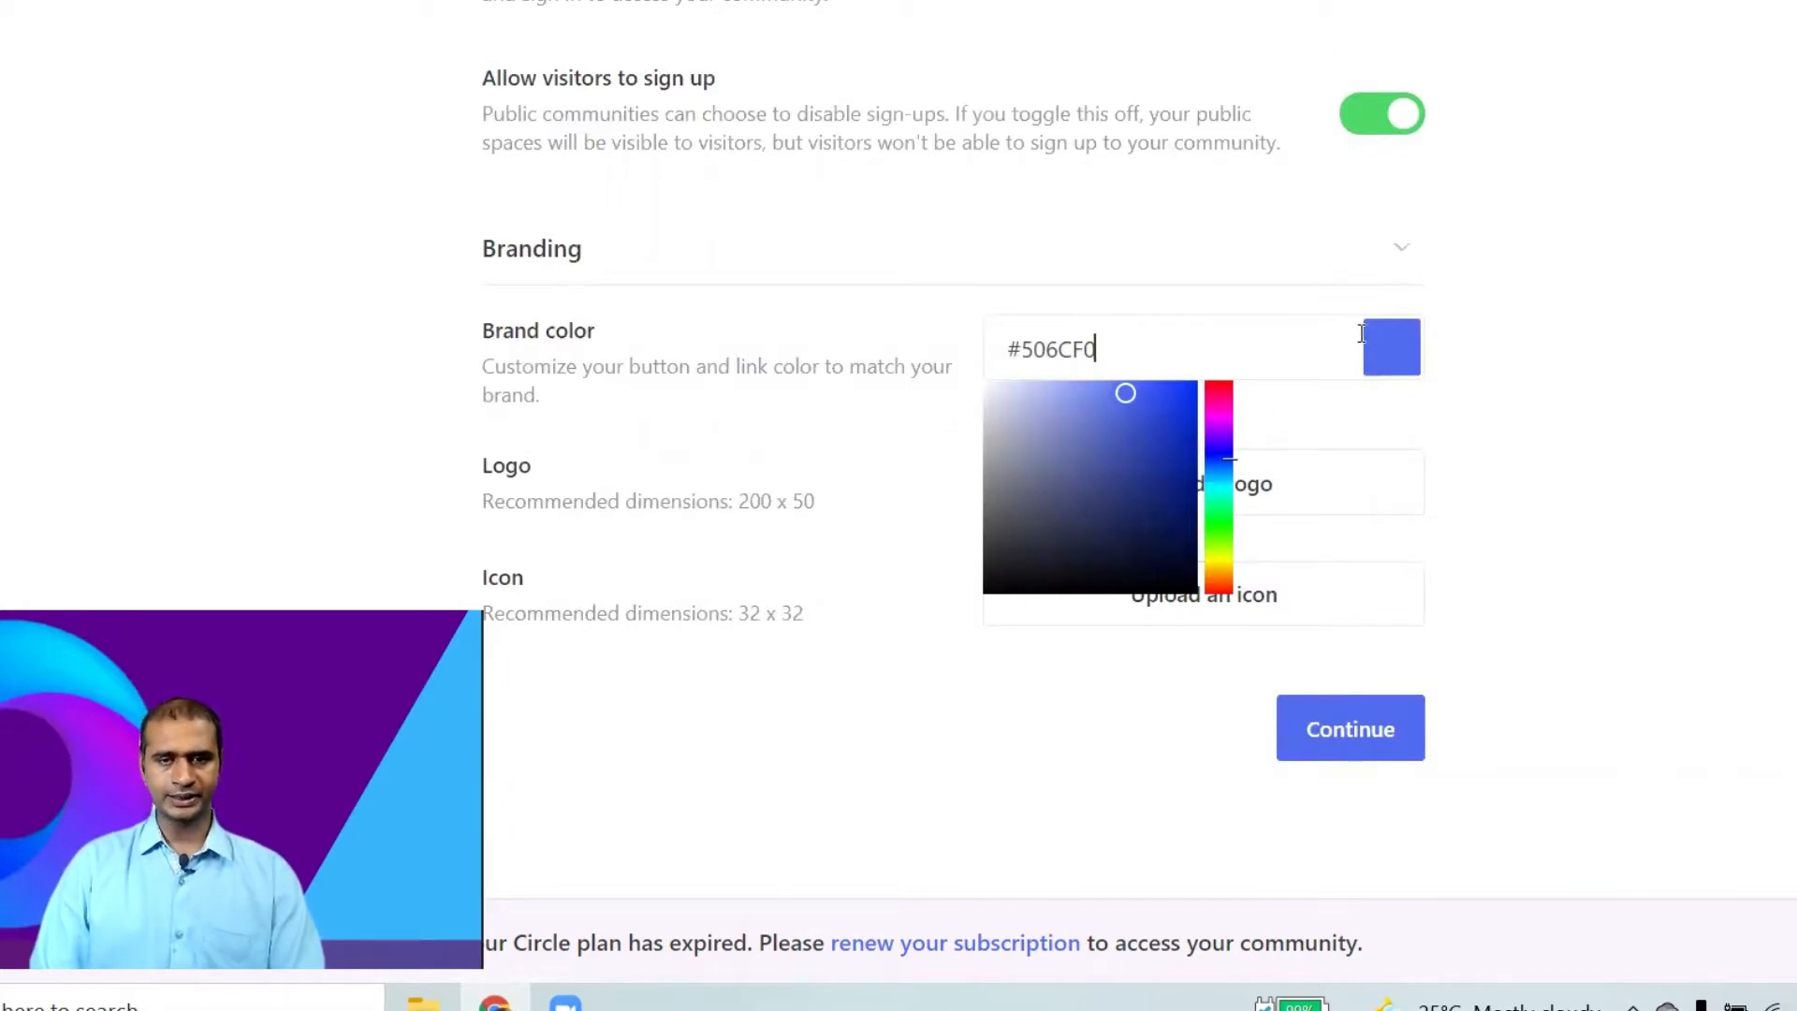
left_click(1492, 330)
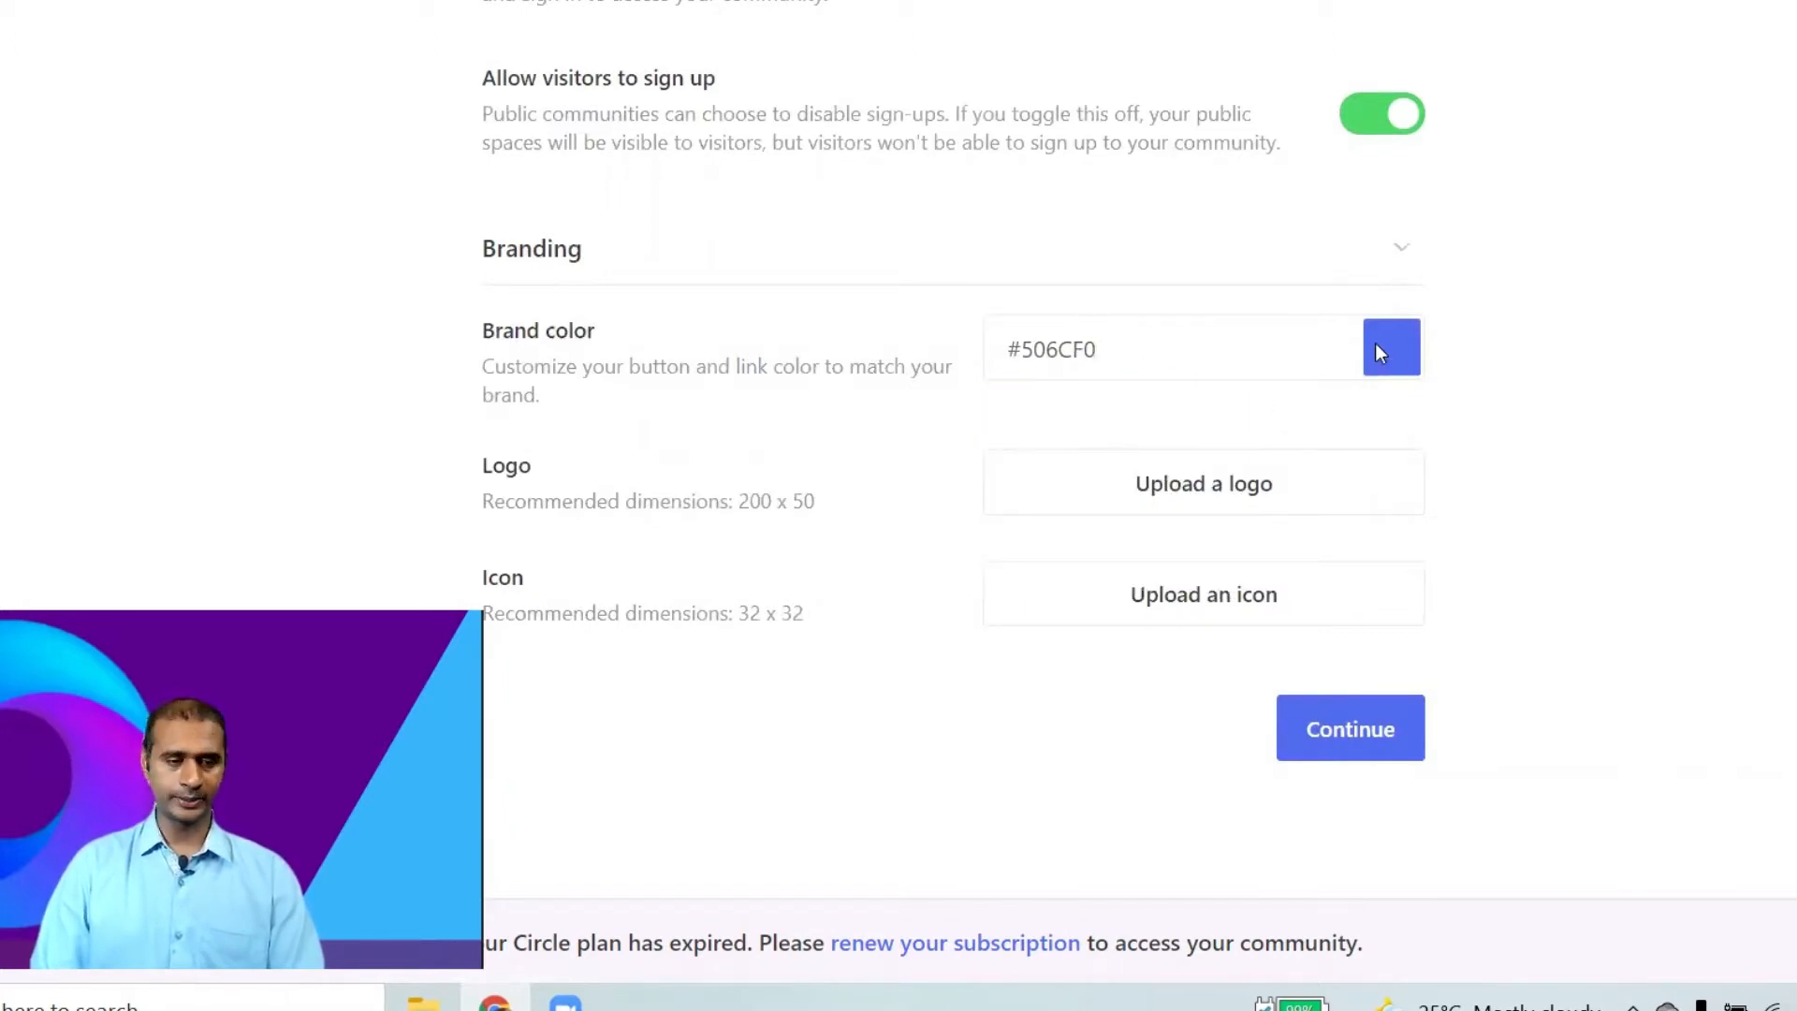
left_click(1322, 589)
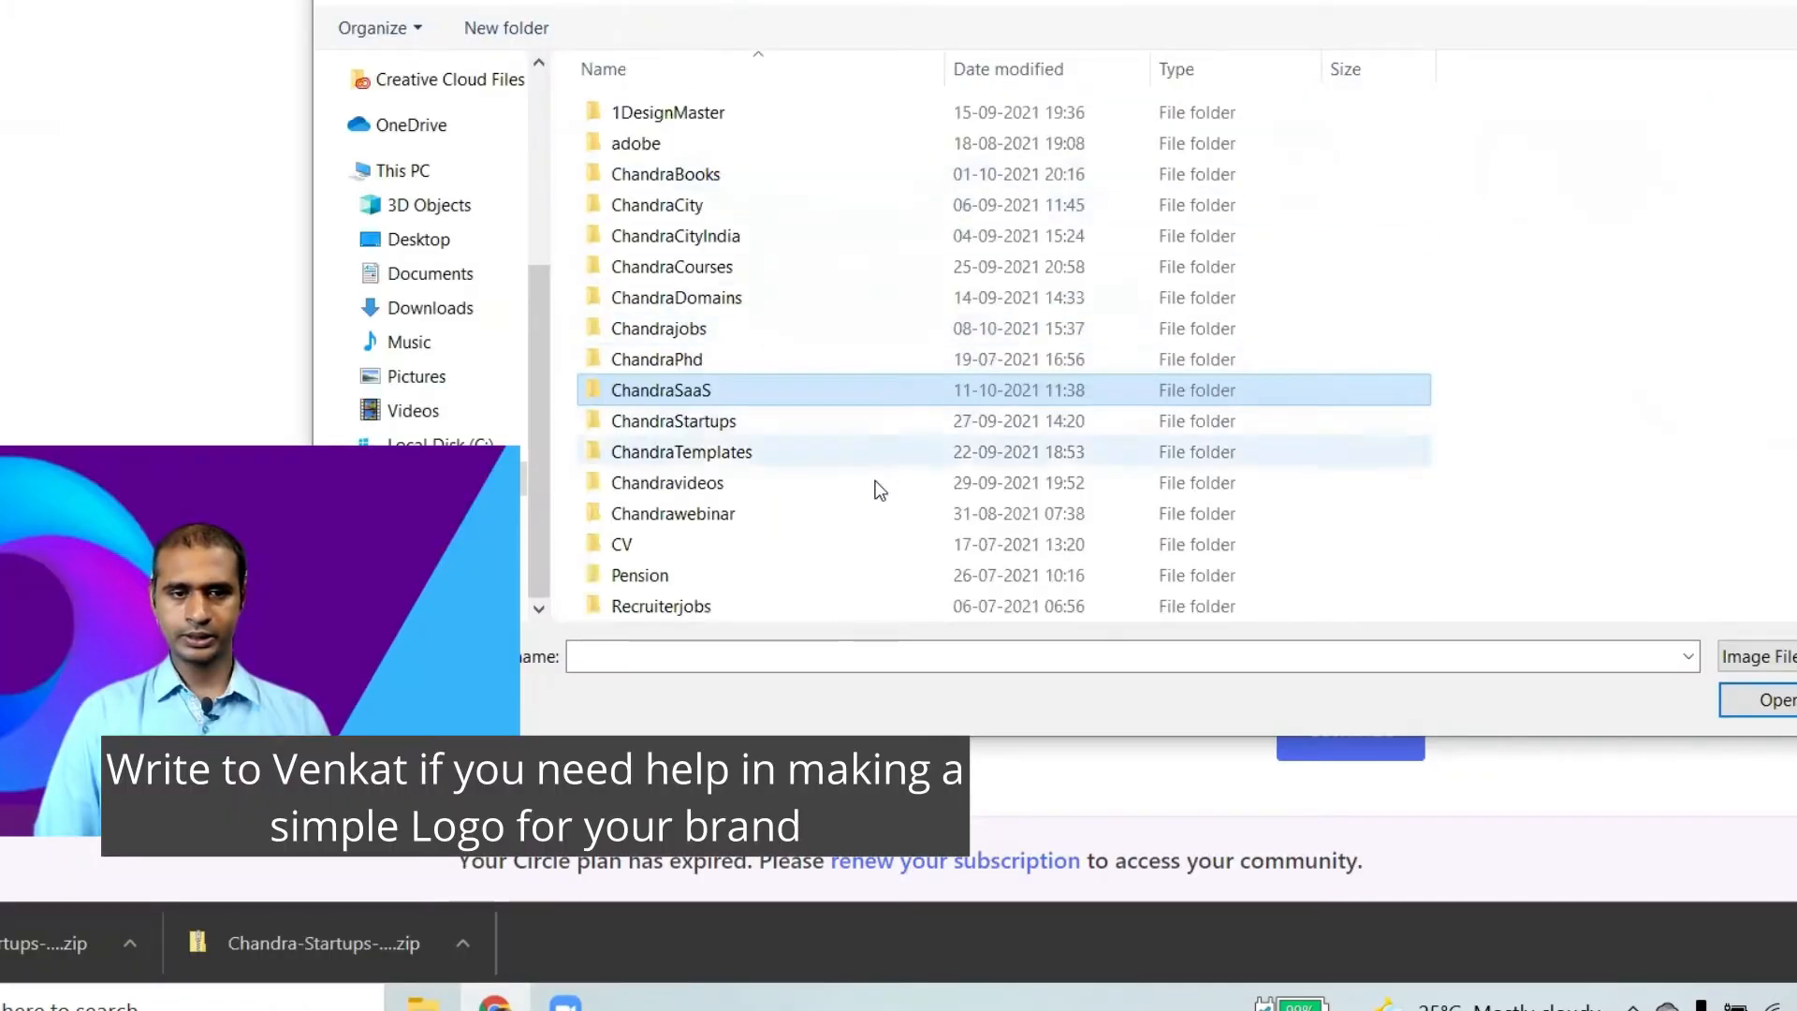
Upload the Chandra Startups logo image from the ChandraStartups Logo folder.
double_click(733, 425)
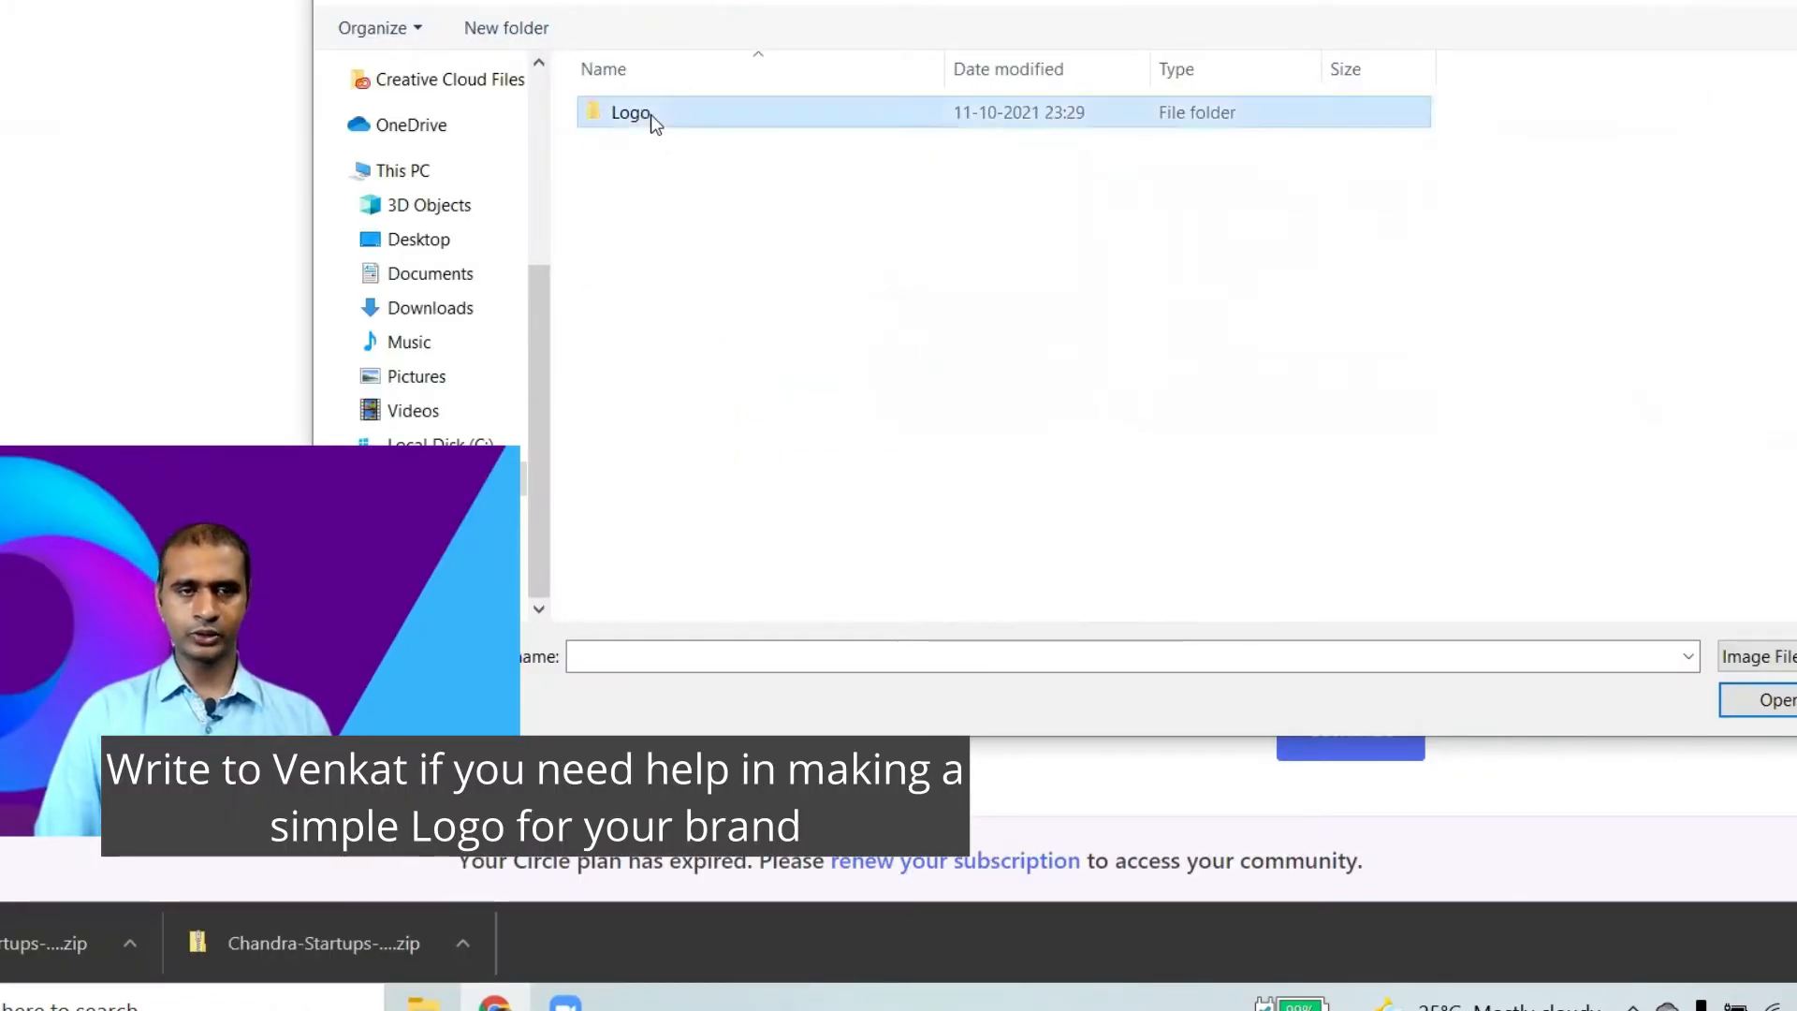
double_click(650, 114)
double_click(632, 139)
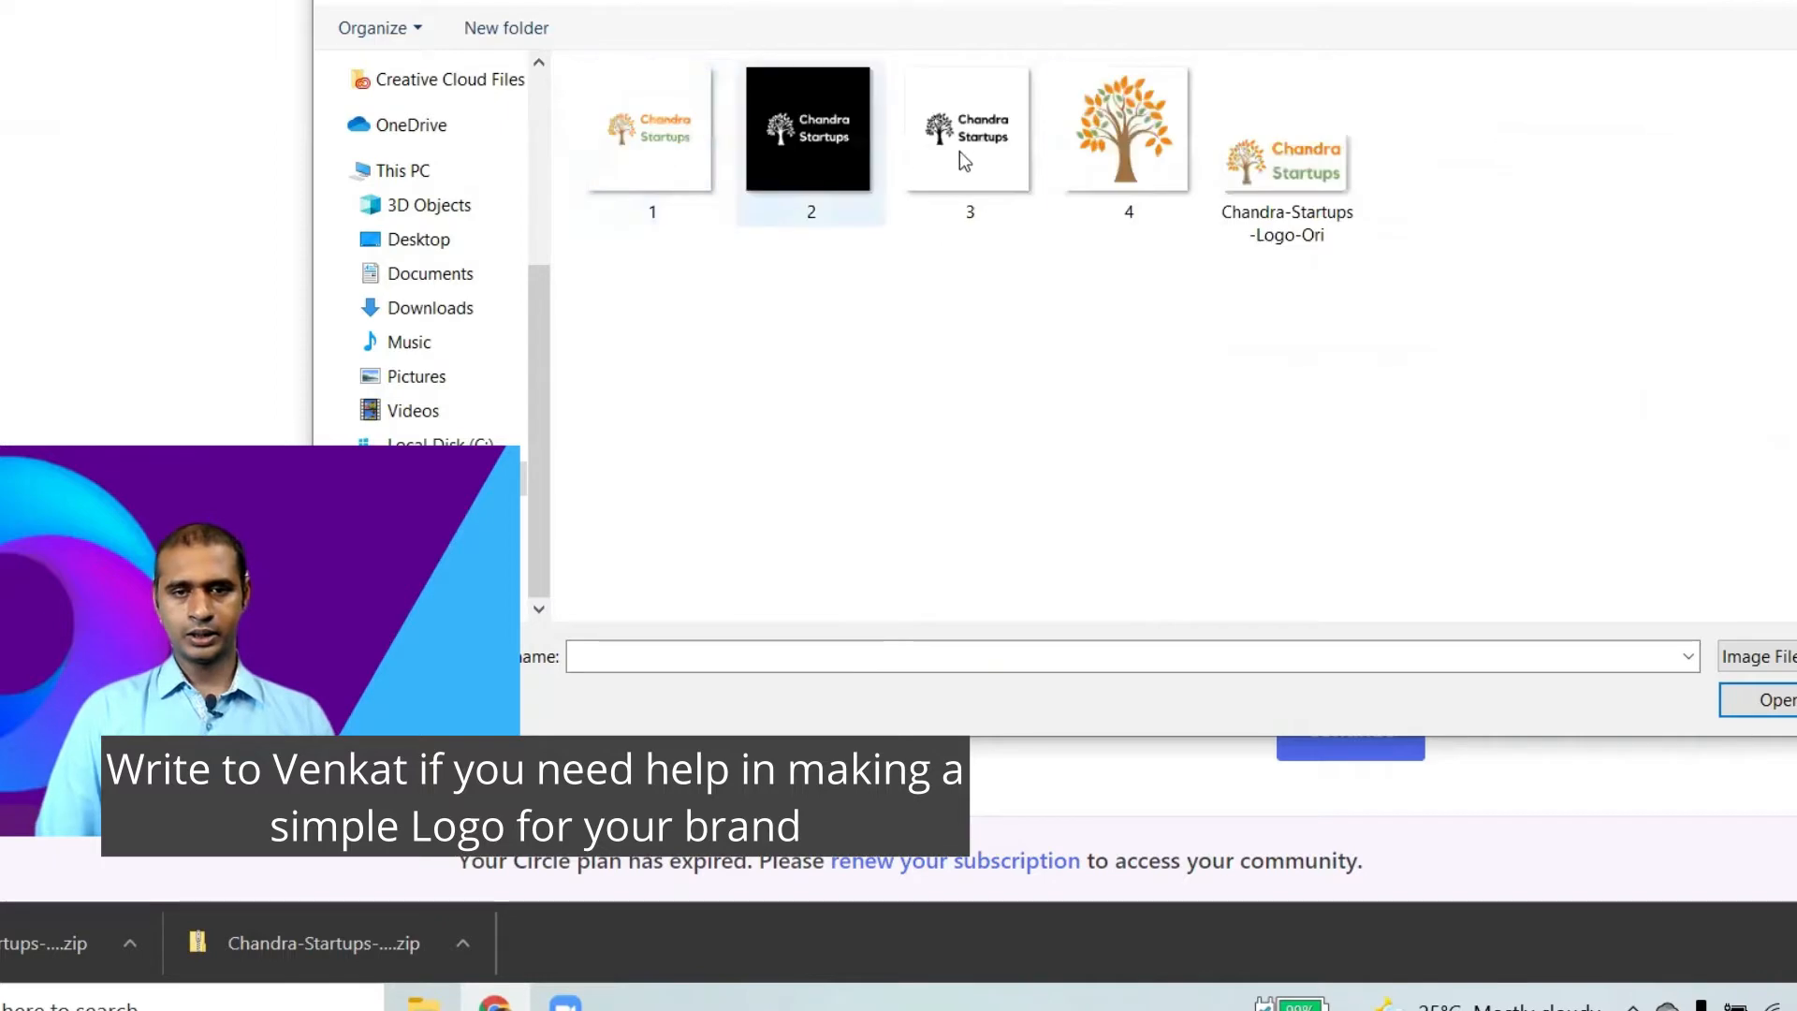
double_click(1288, 212)
scroll(1385, 633, "down", 3)
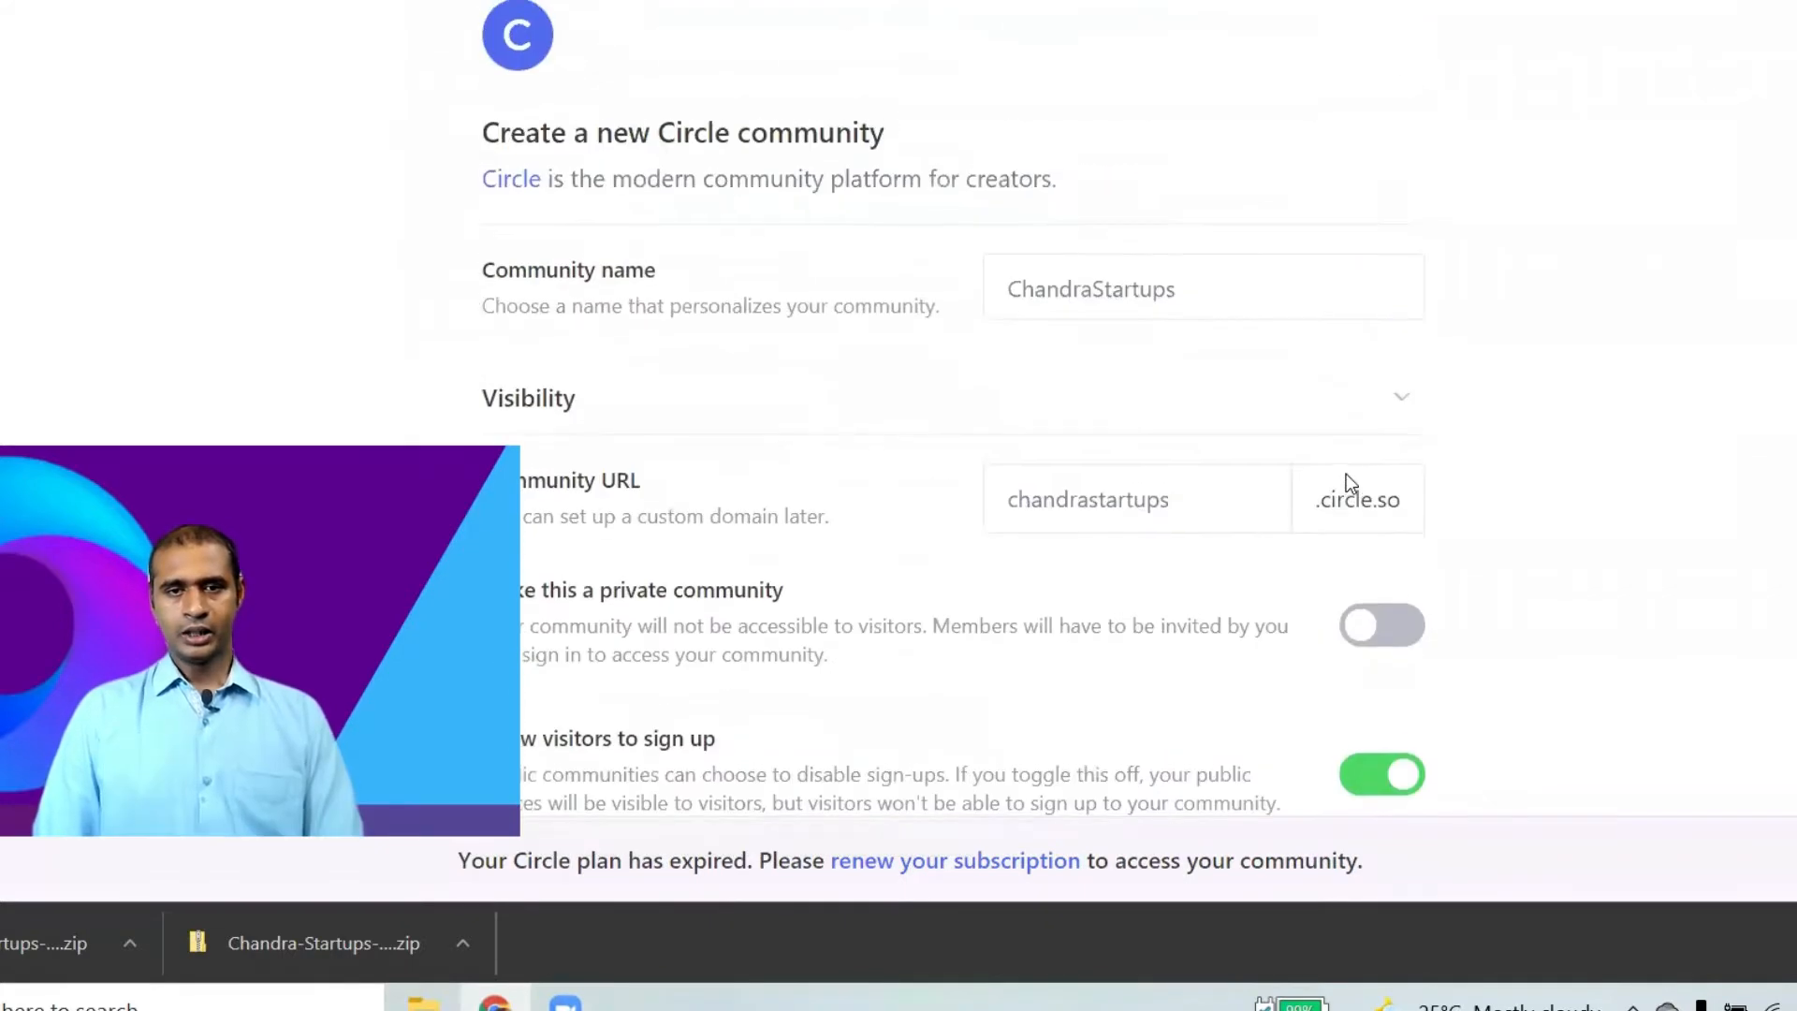
Review the community name and URL fields by selecting their full contents.
left_click(1295, 284)
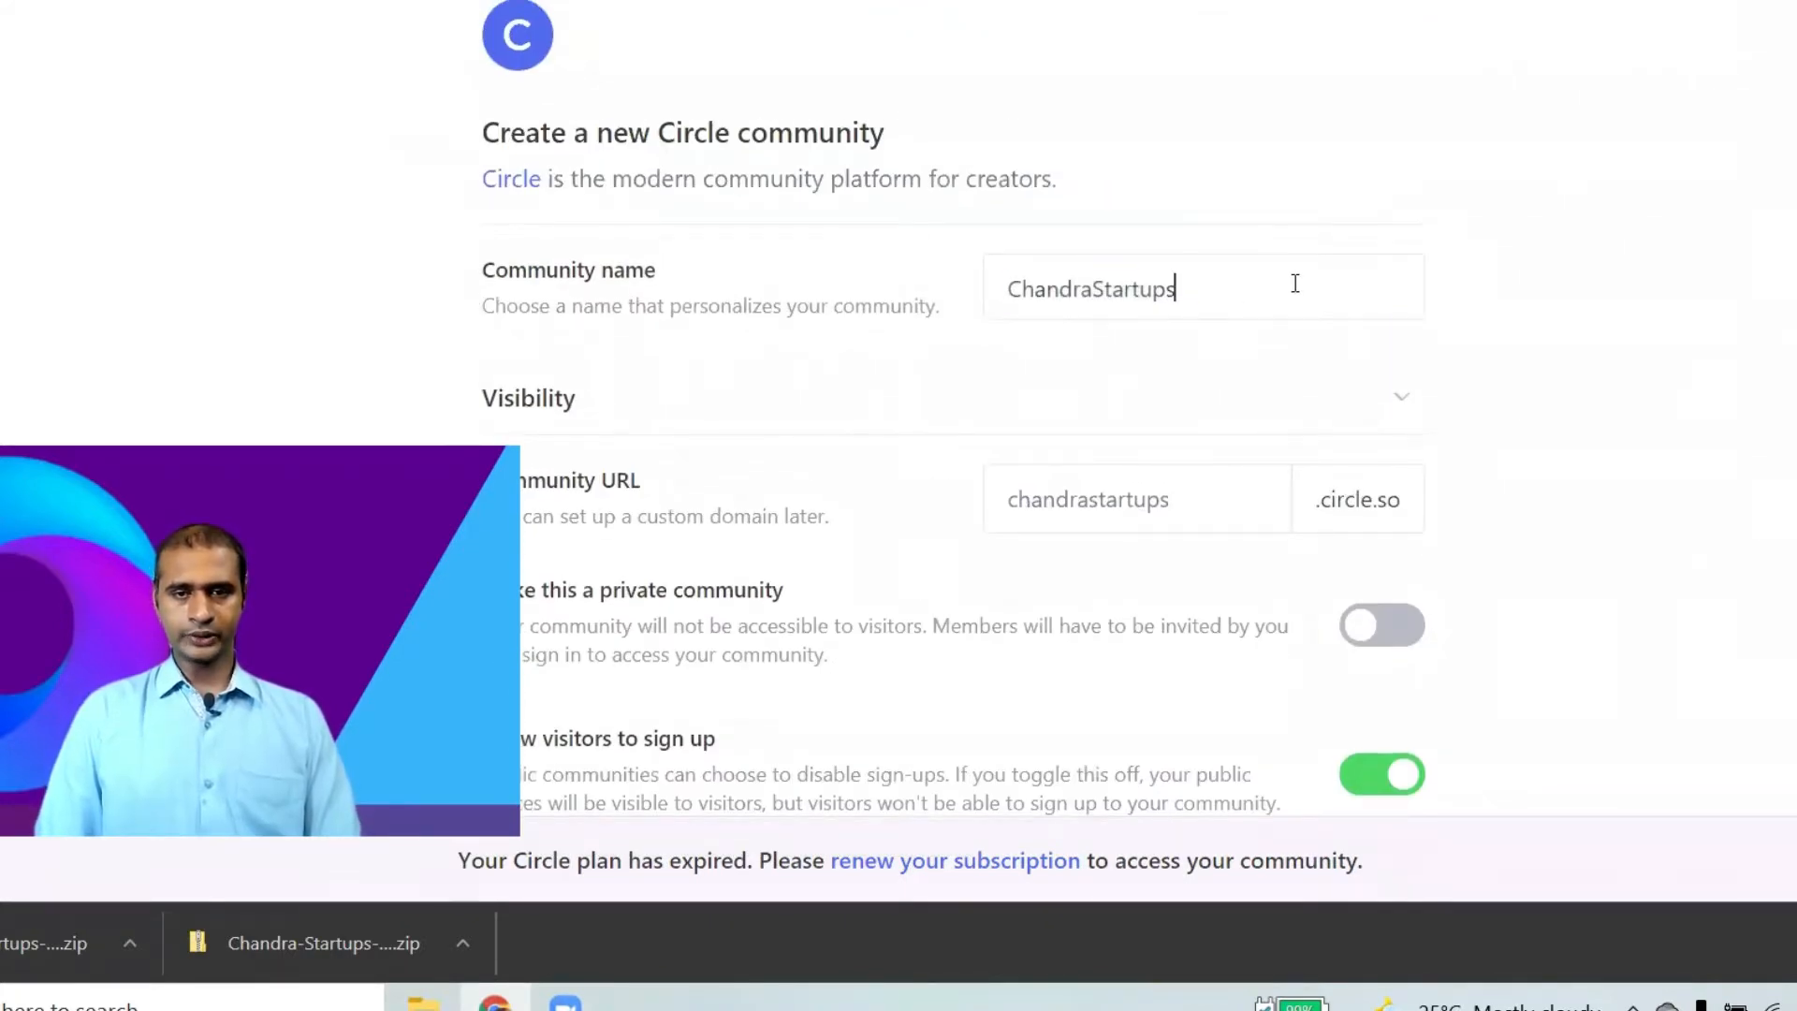
key("ctrl+a")
left_click(1219, 525)
key("ctrl+a")
scroll(1221, 529, "down", 1)
scroll(1225, 536, "down", 6)
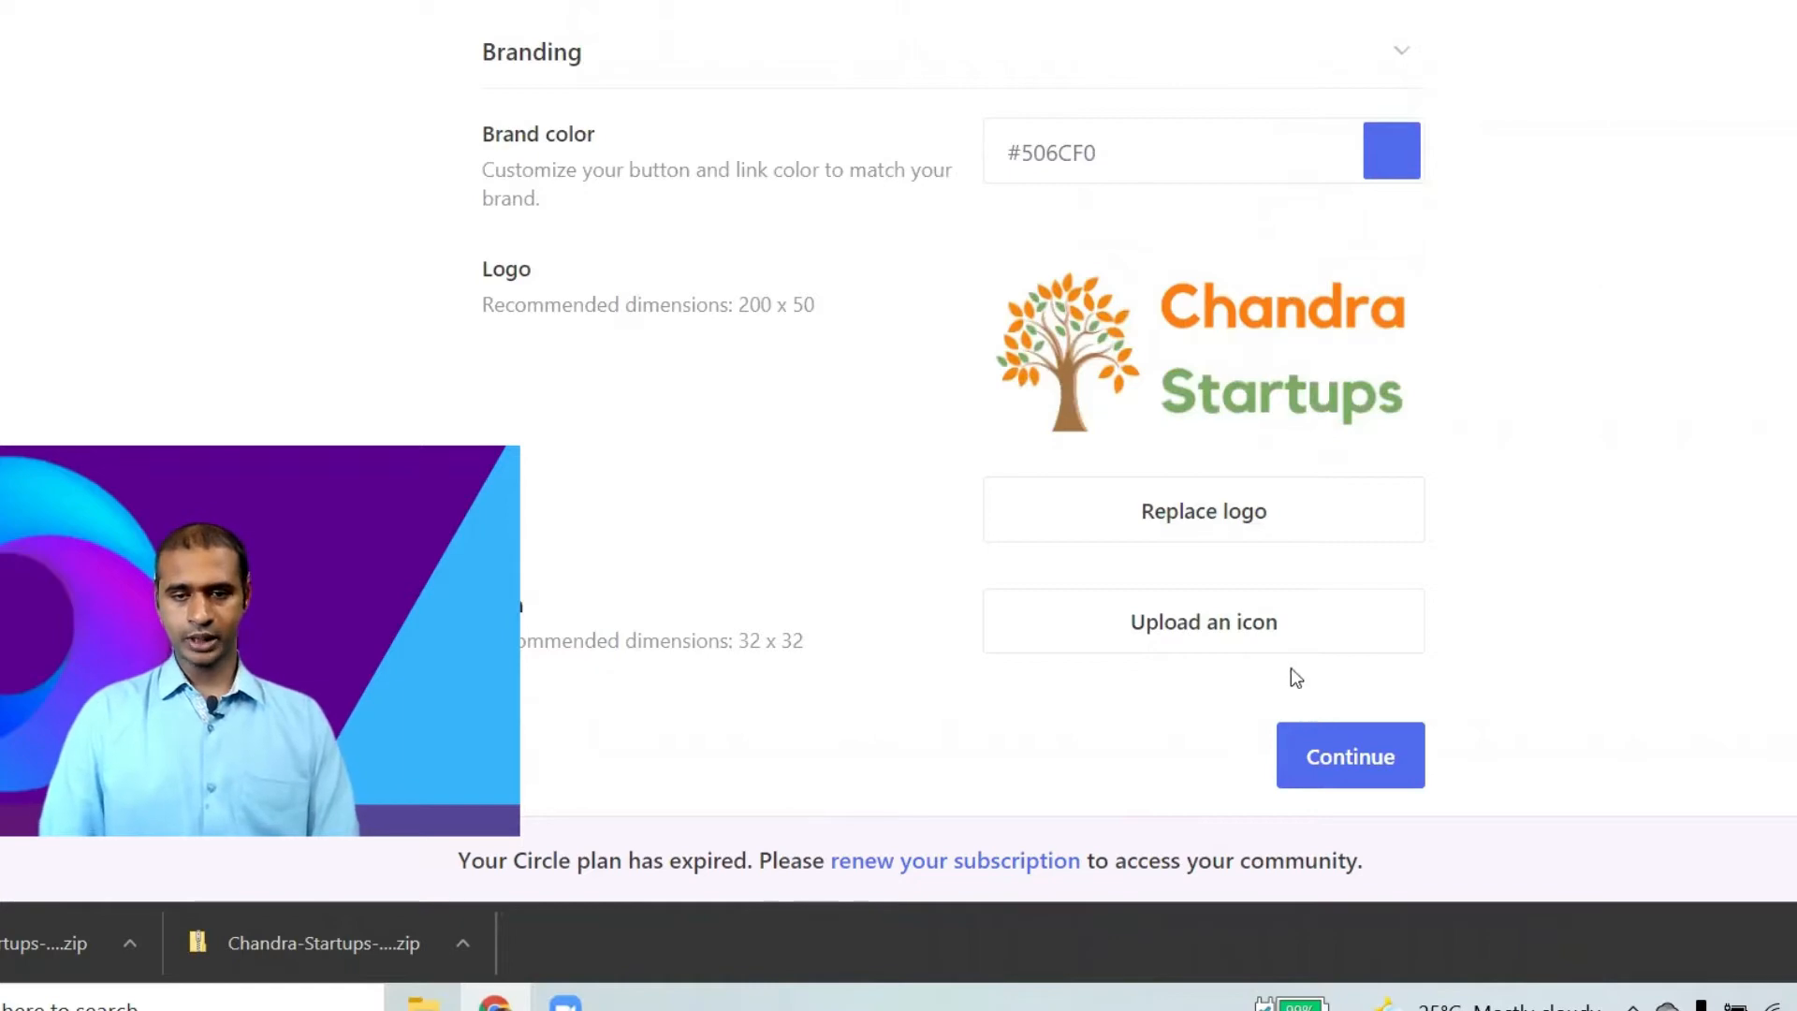
Upload the tree image as the community icon and continue.
left_click(1270, 633)
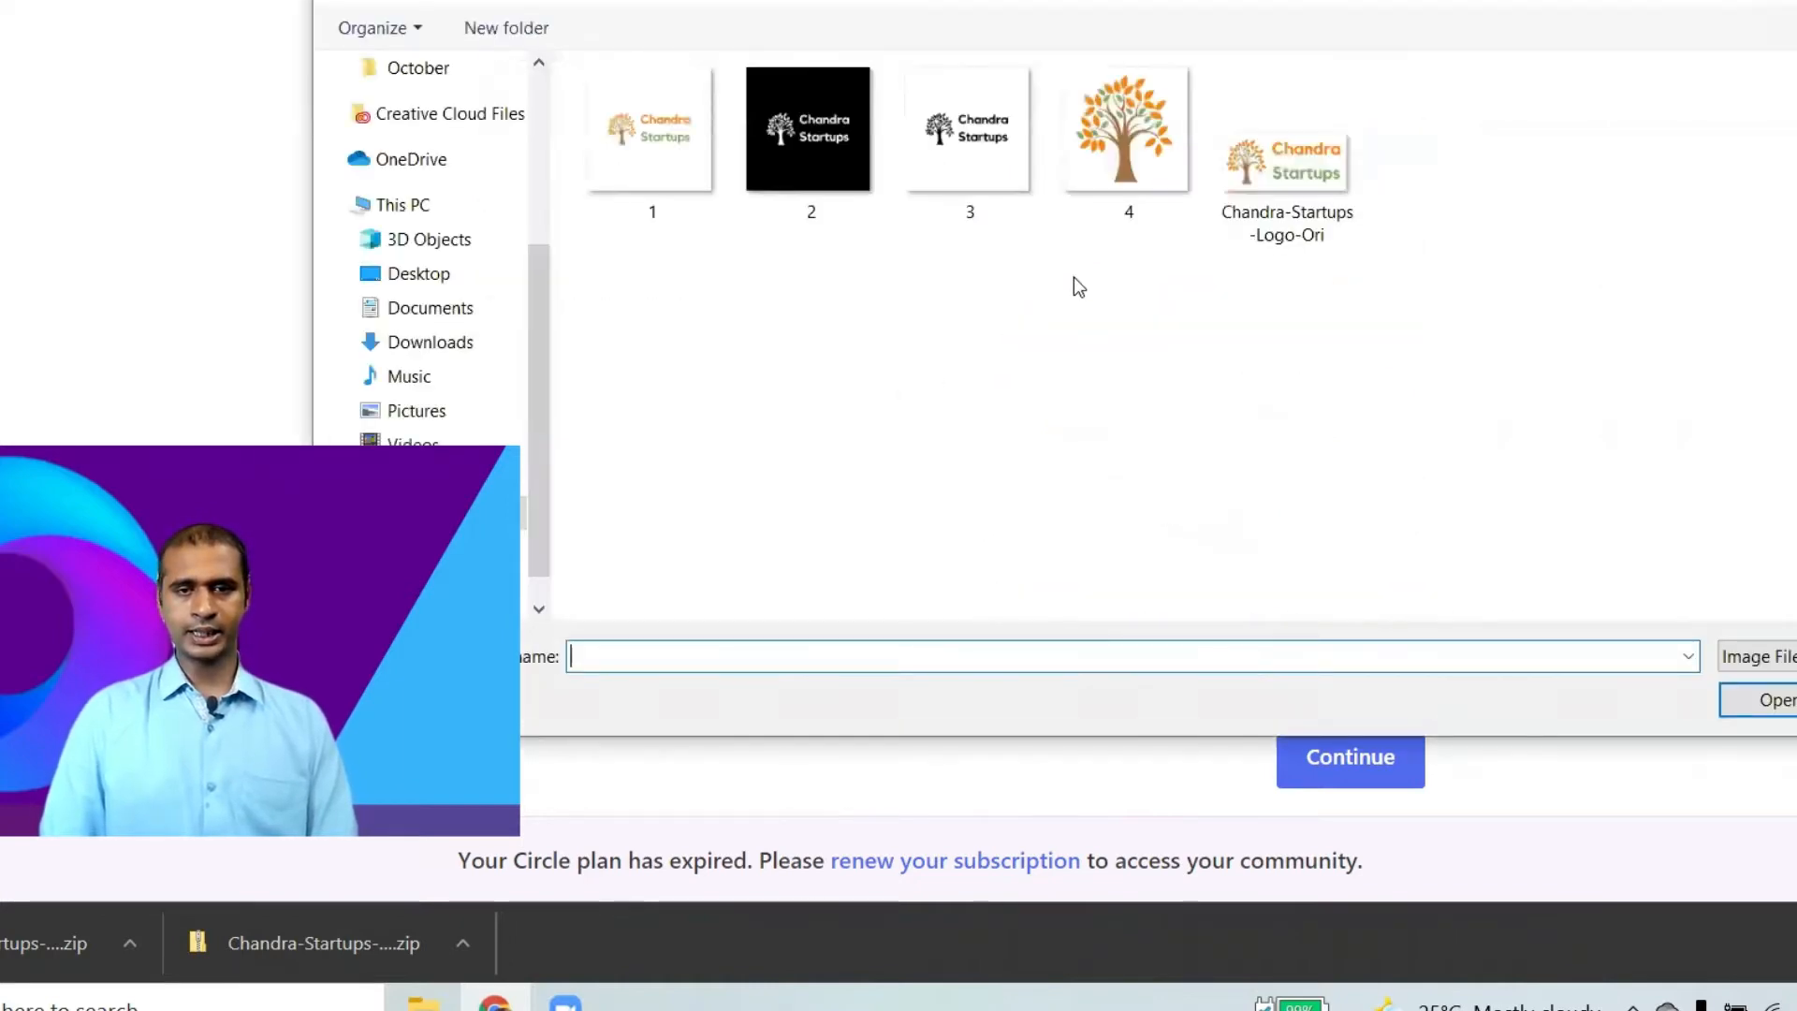
double_click(1170, 174)
scroll(1385, 605, "down", 6)
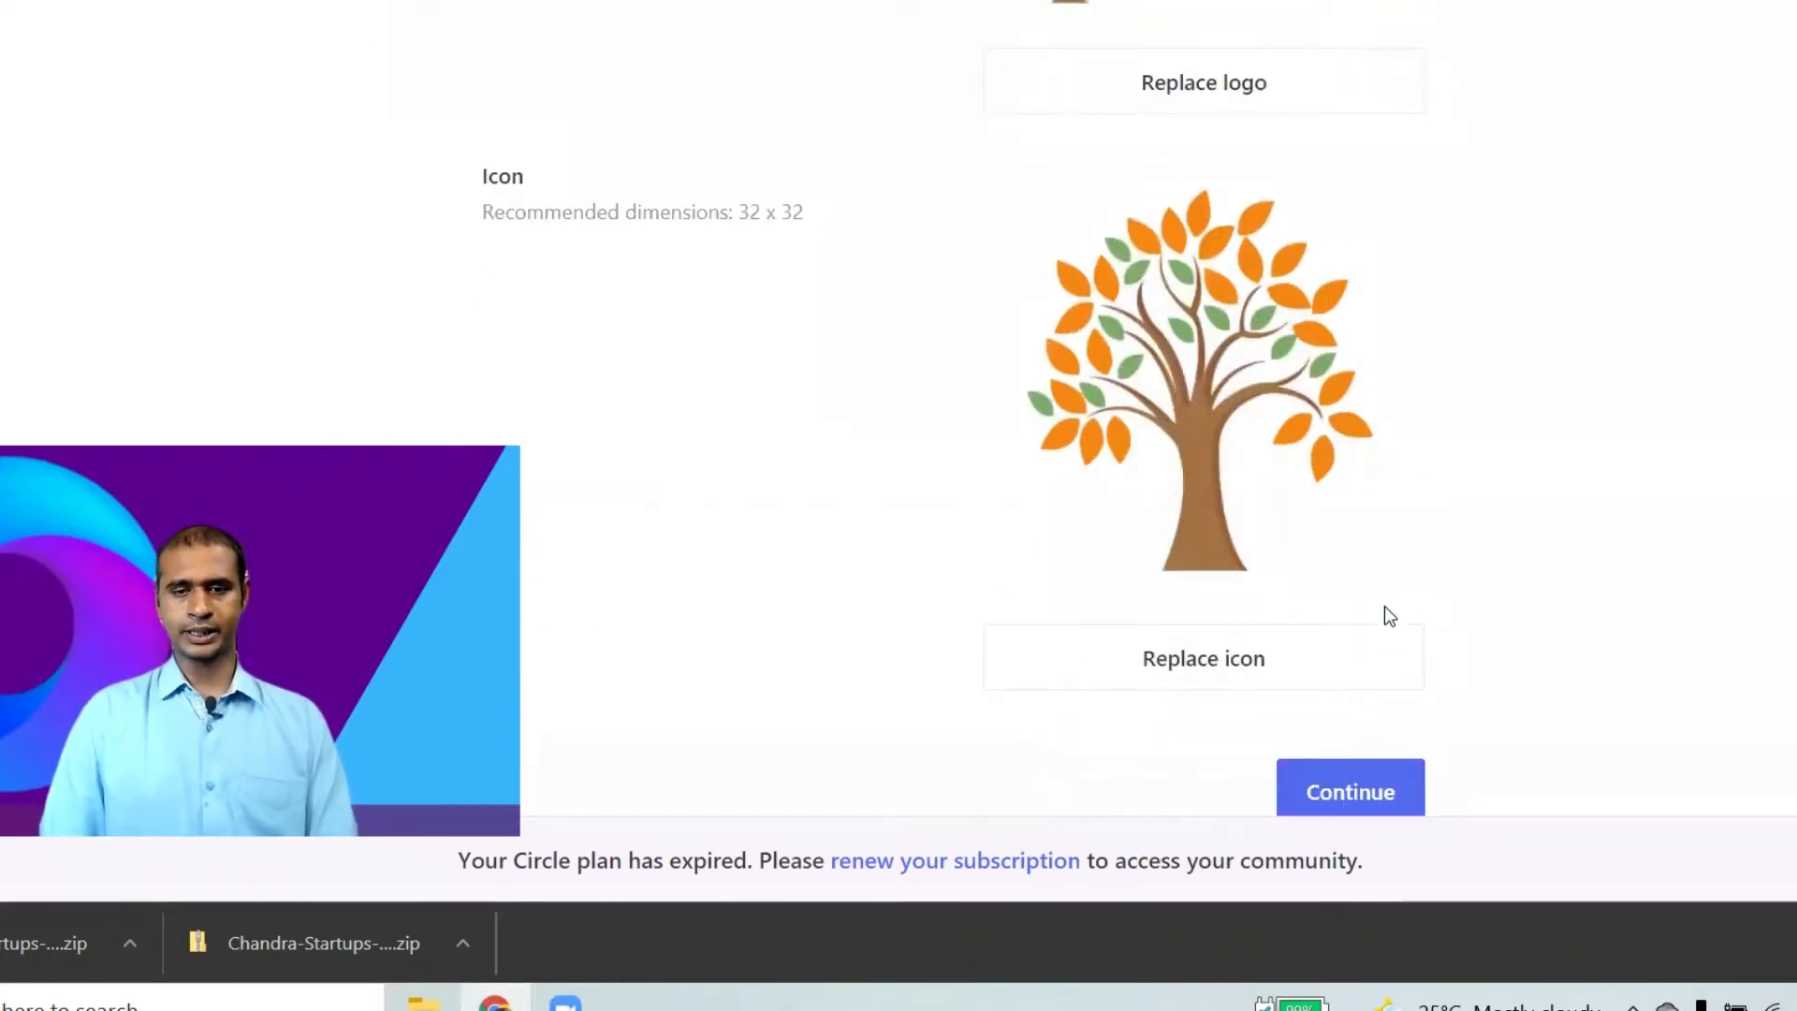
left_click(1385, 636)
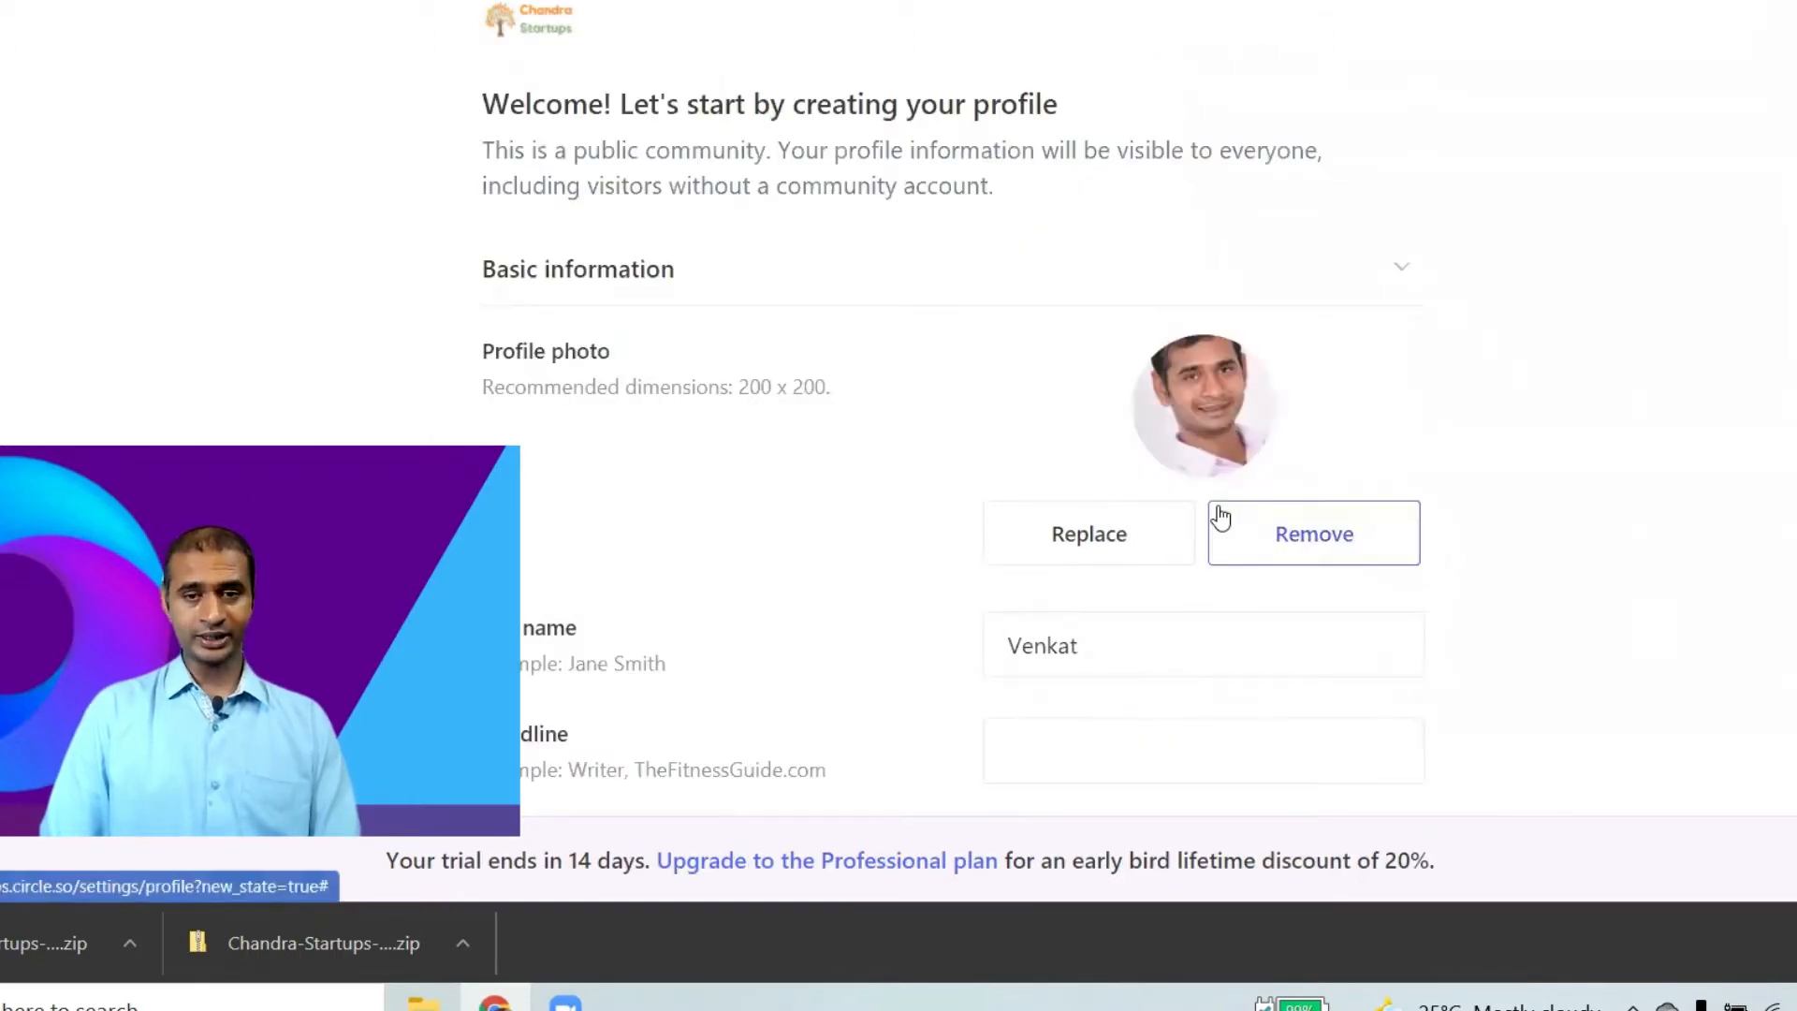
Set the headline to 'Founder, ChandraSaaS.com' and write the bio 'I love promoting SaaS prod'.
scroll(1415, 490, "down", 3)
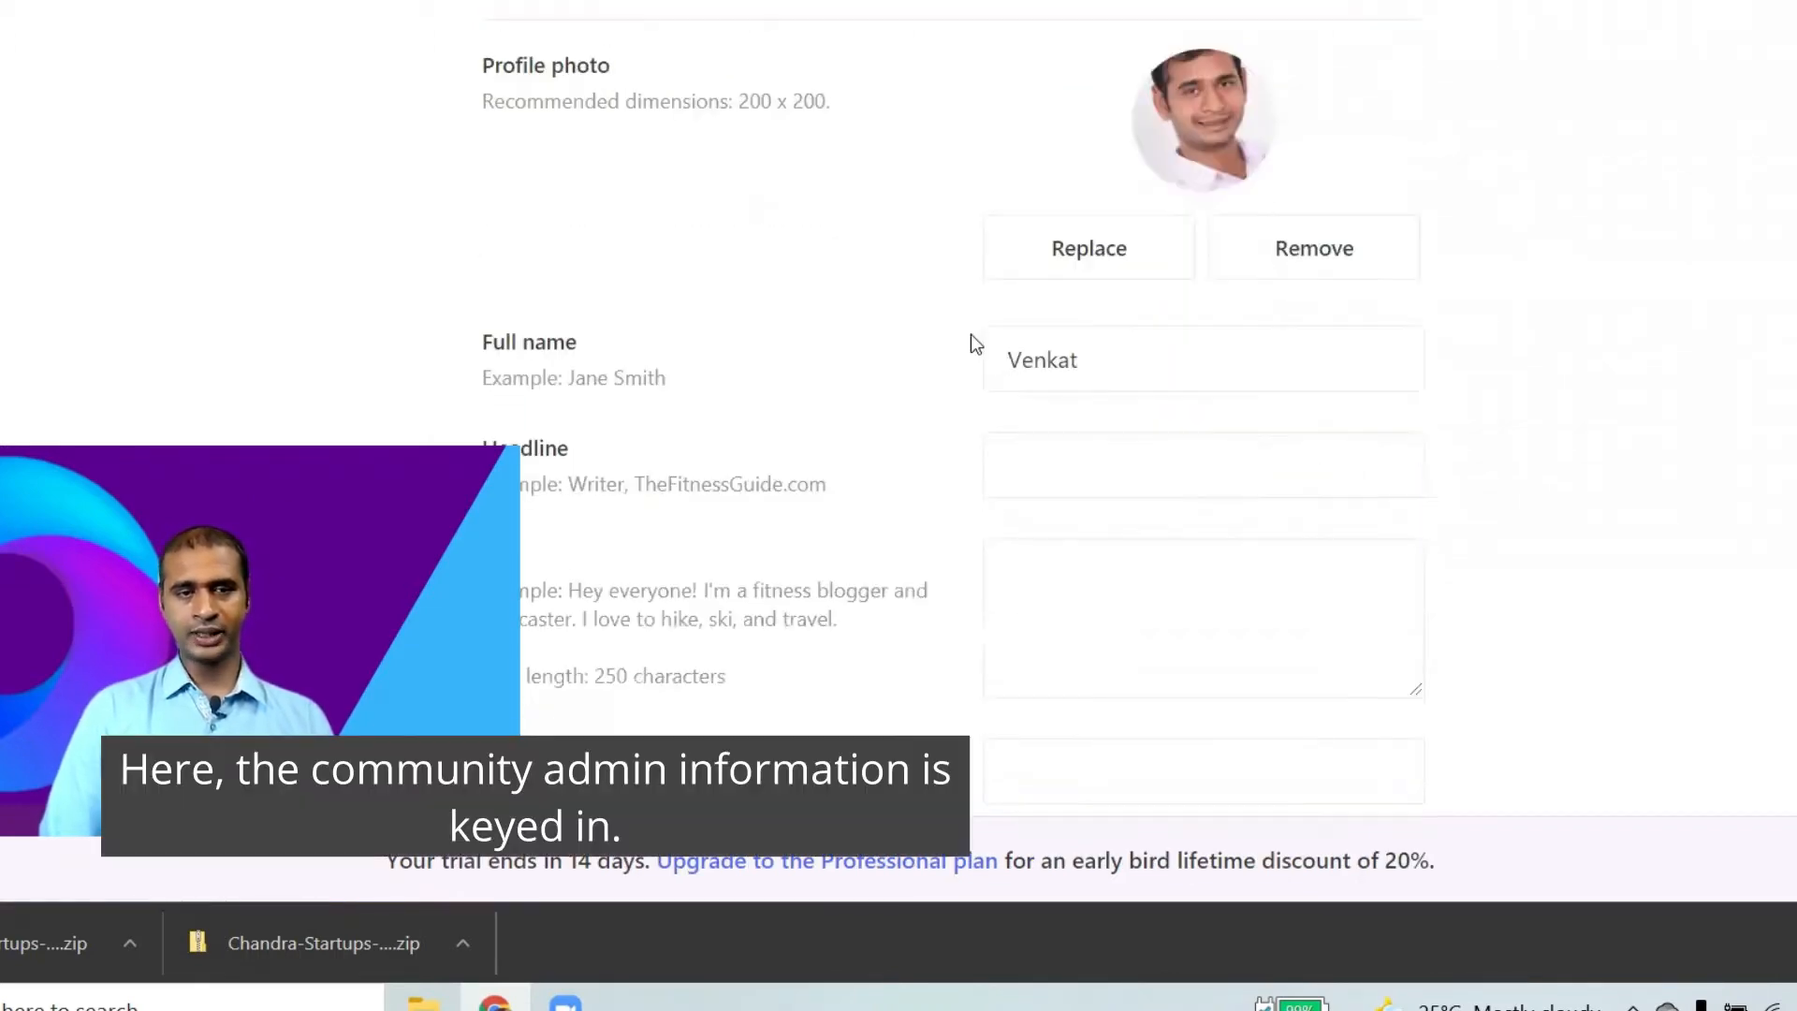
scroll(970, 337, "down", 3)
left_click(1084, 154)
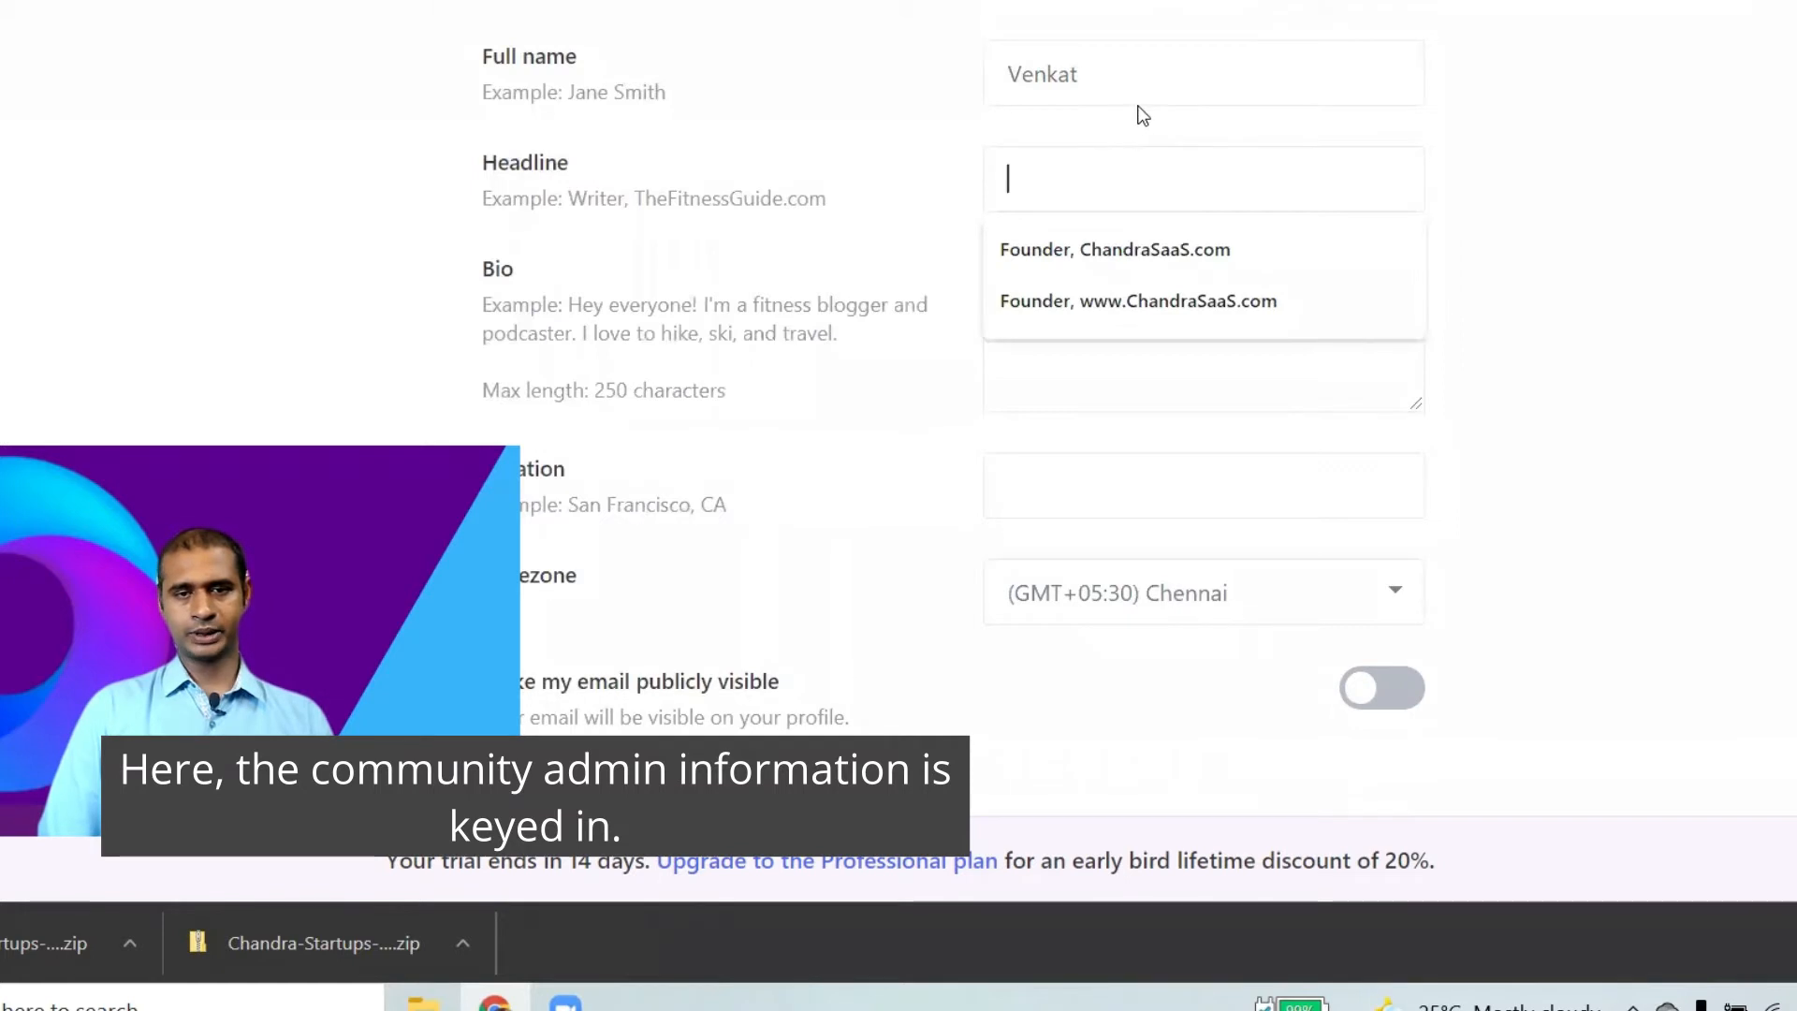
left_click(1126, 247)
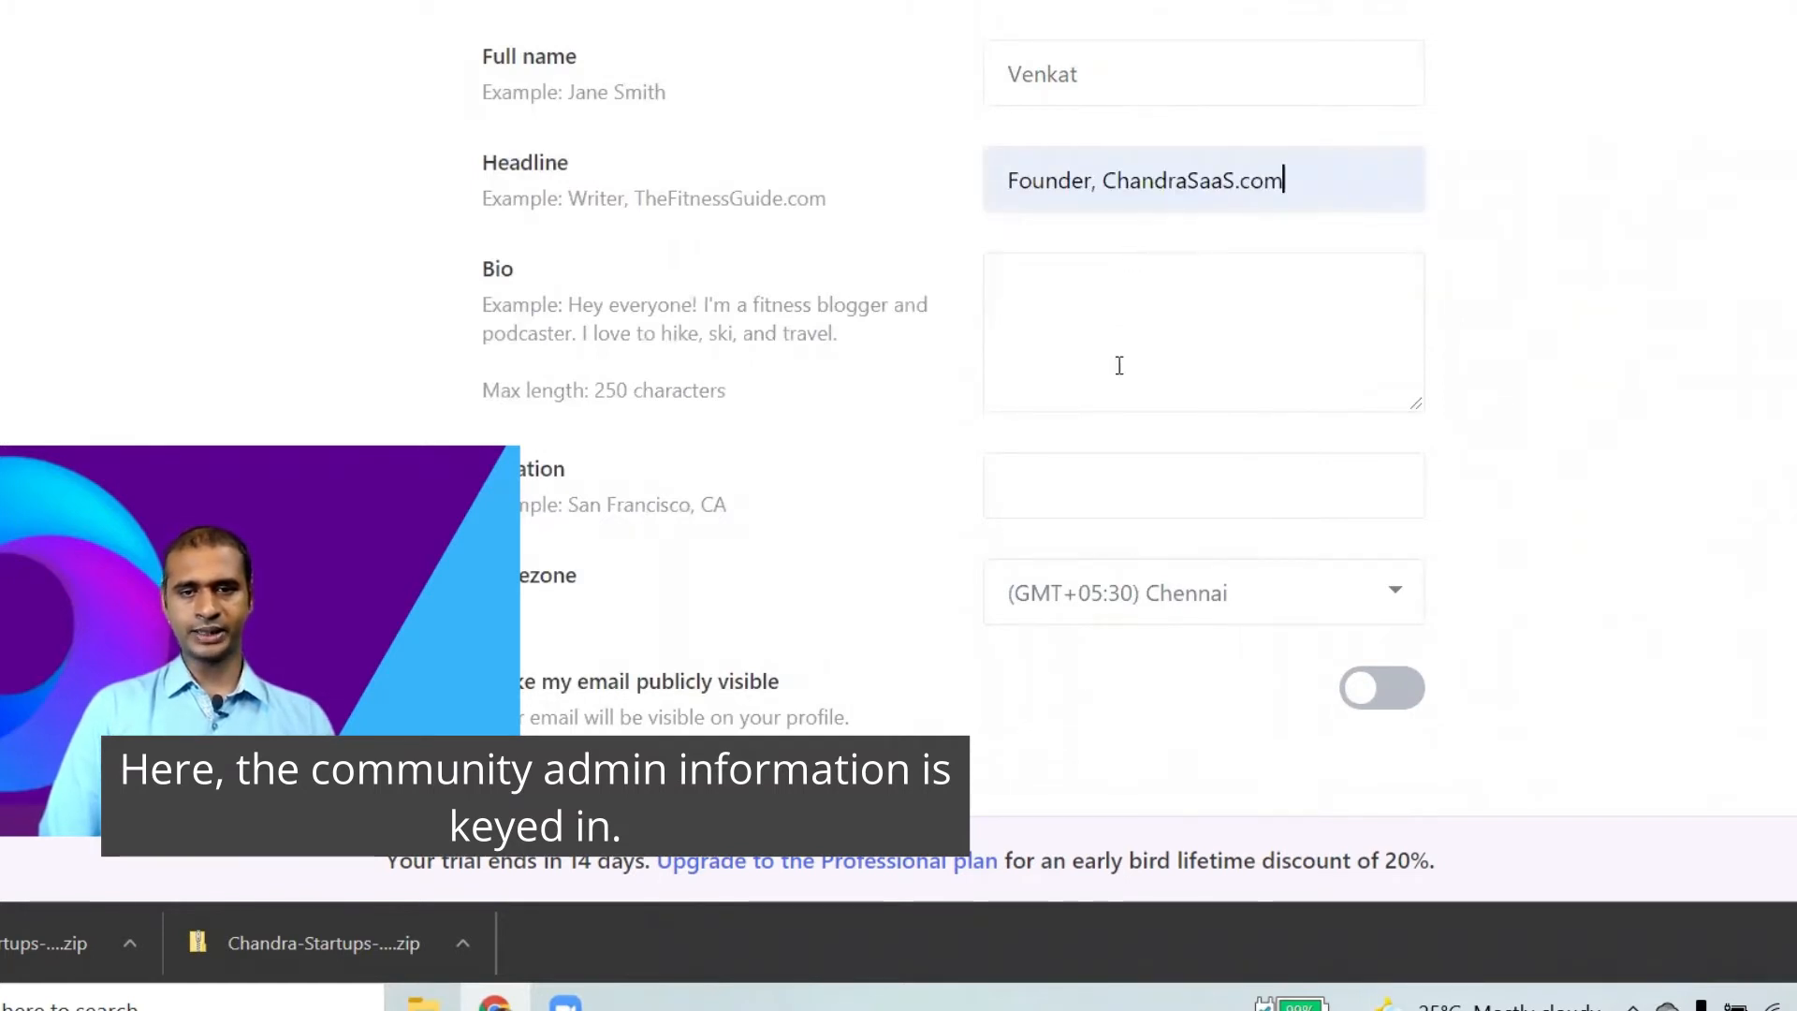
left_click(1120, 365)
type("I ")
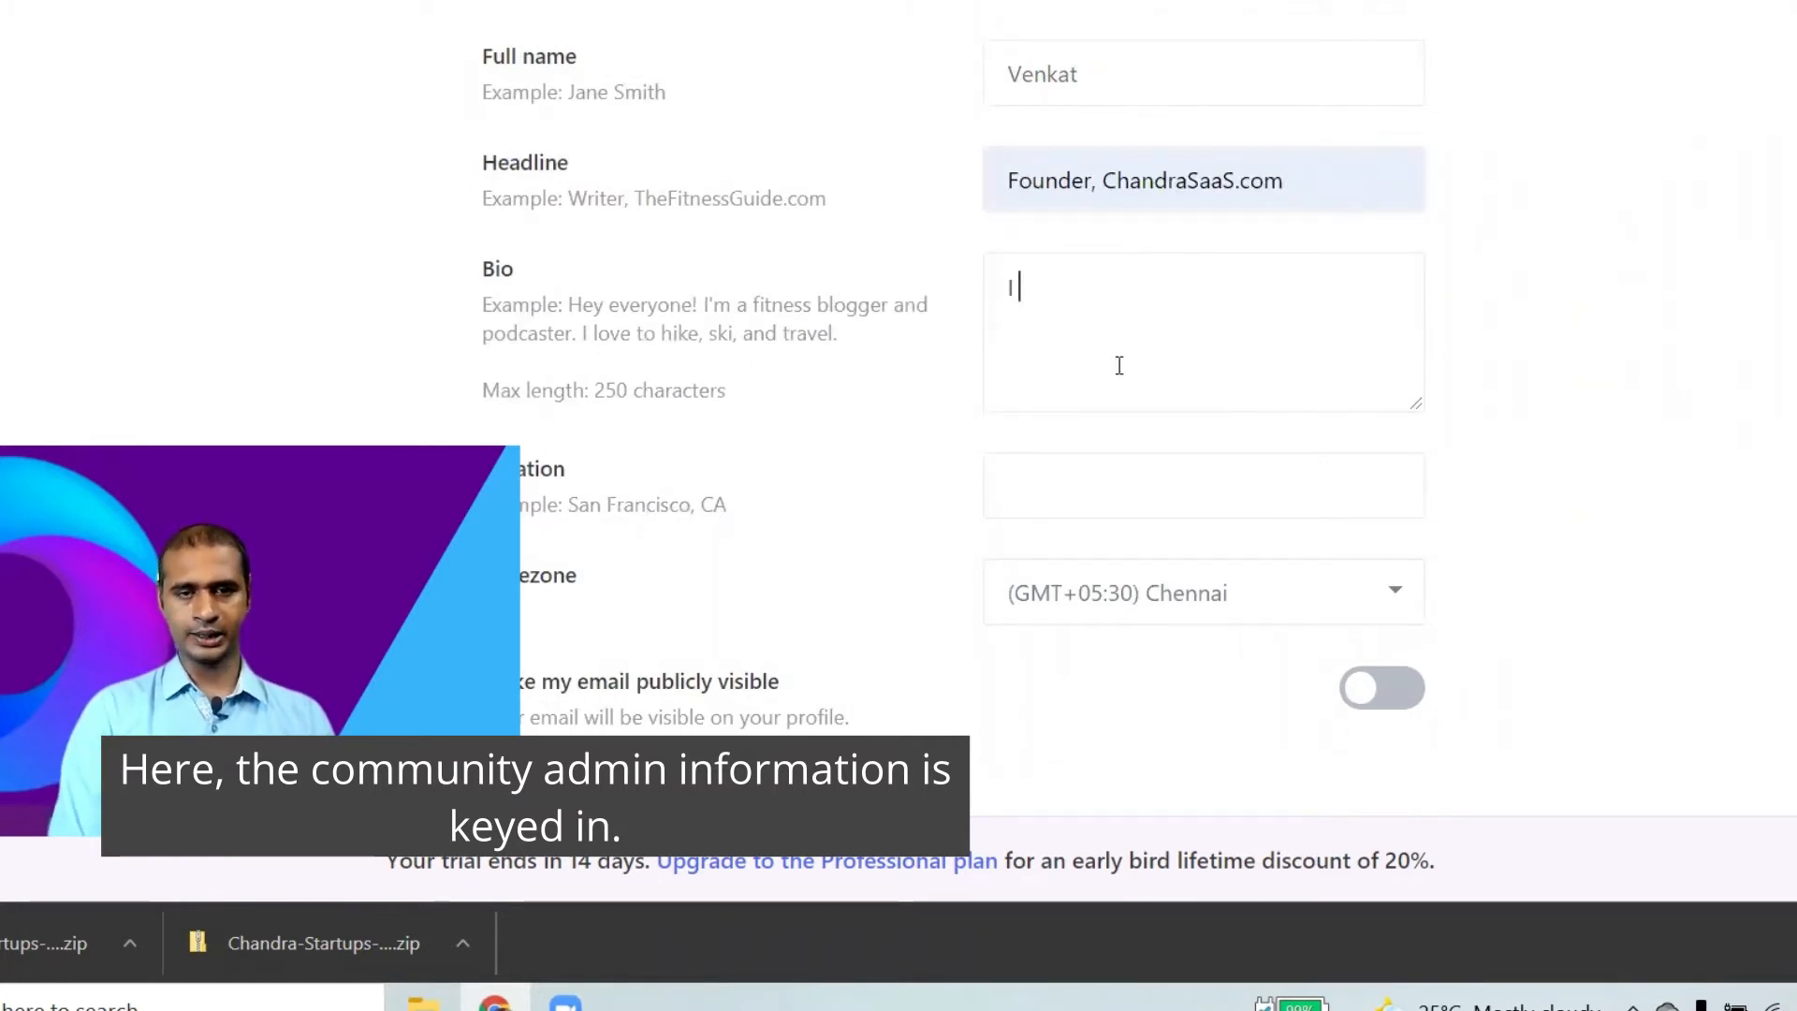
type("love promoting Saa")
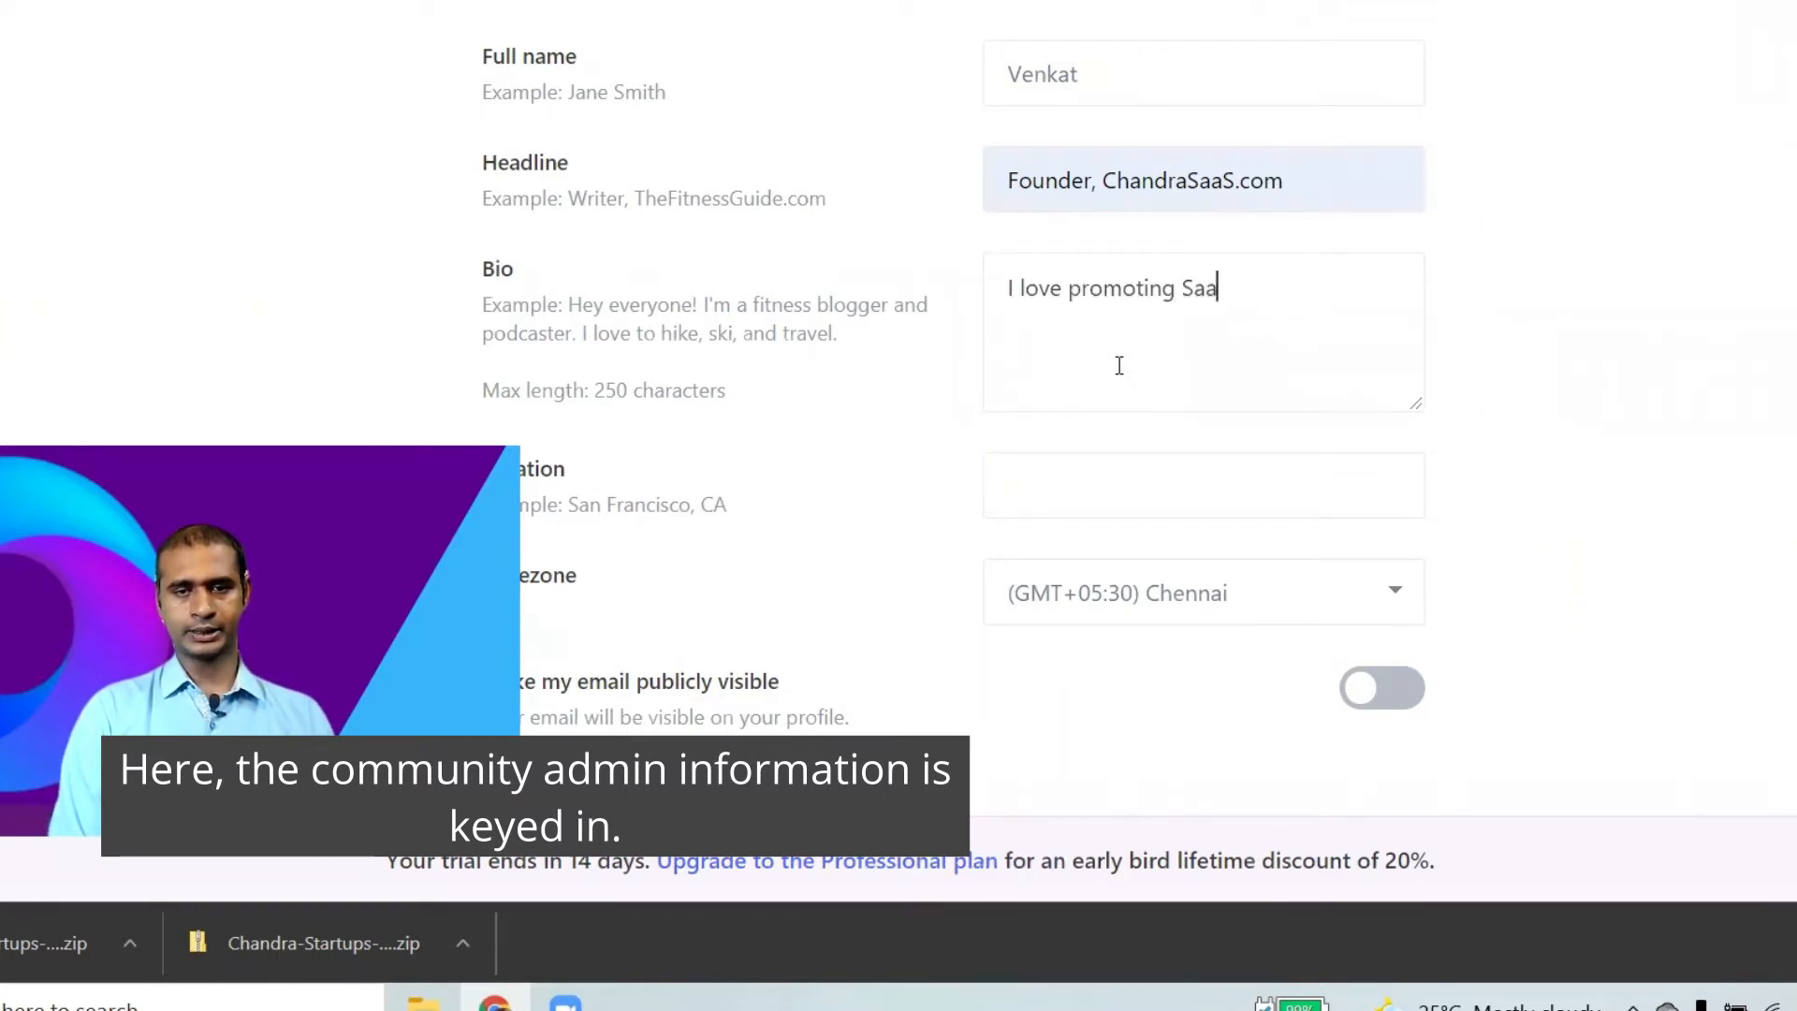
type("S products")
Keep the e-mail hidden and expand the social link fields.
scroll(1303, 264, "down", 5)
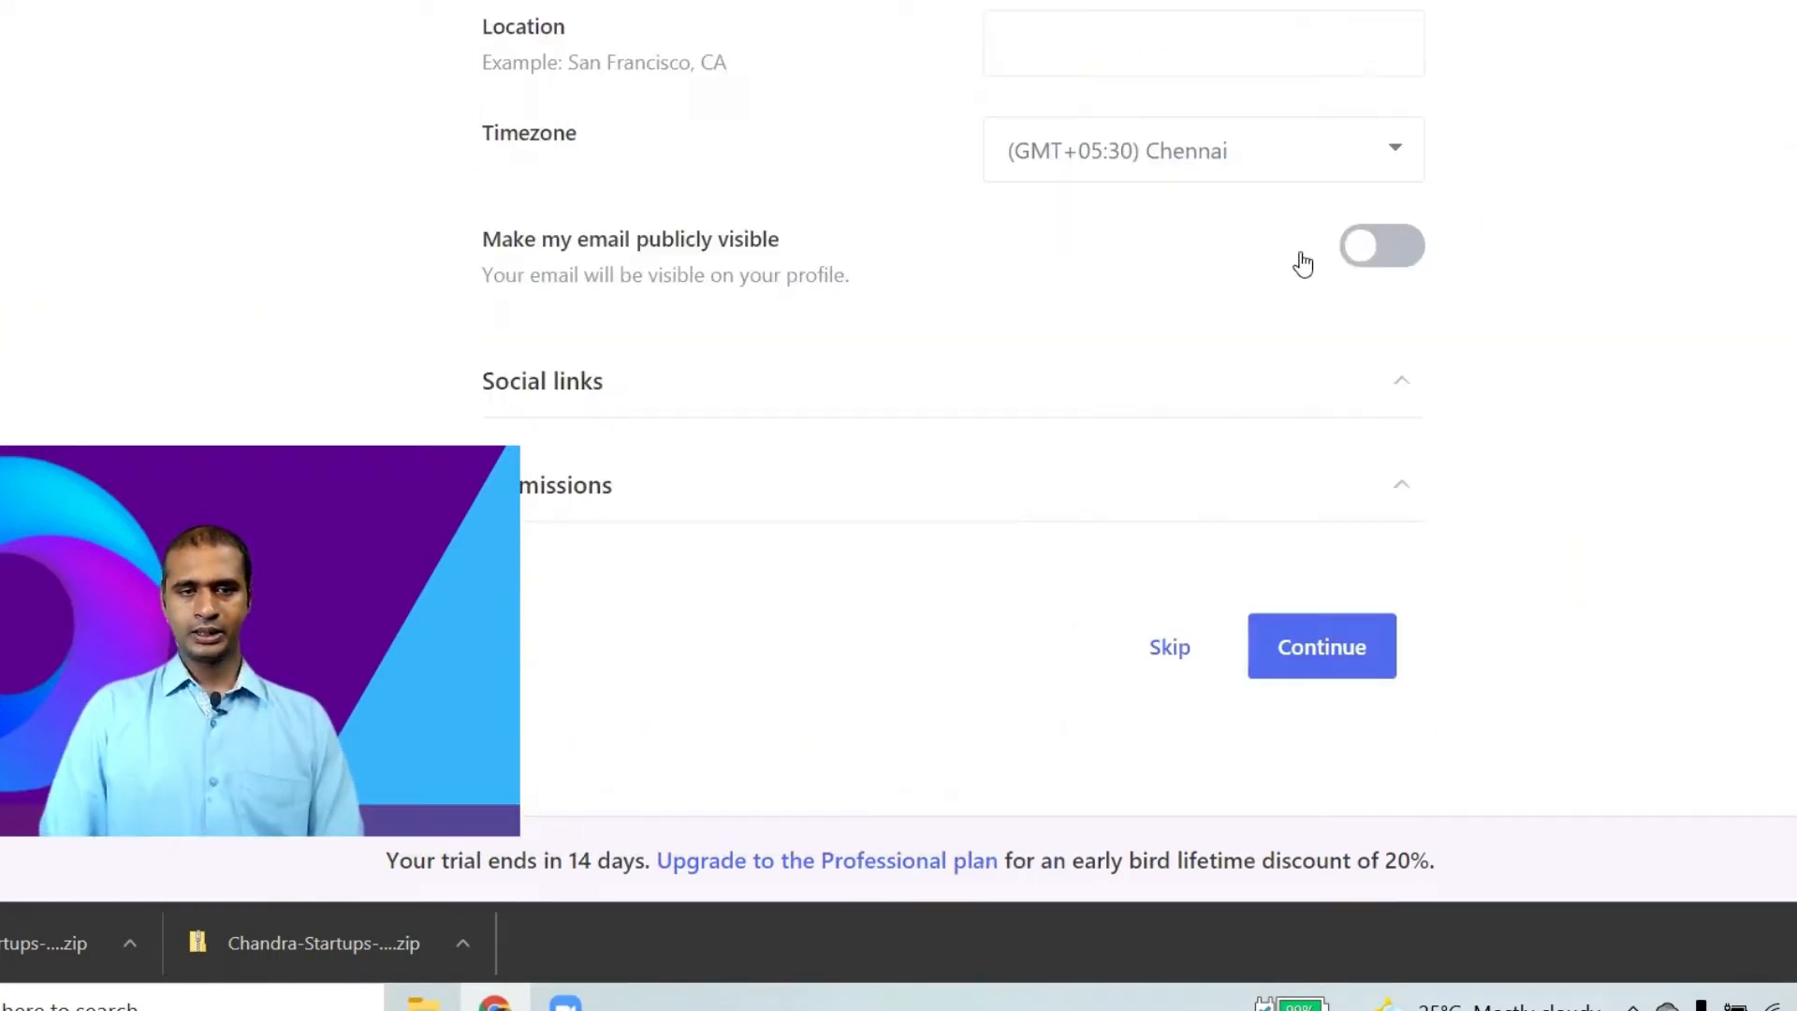
left_click(1415, 253)
left_click(1382, 263)
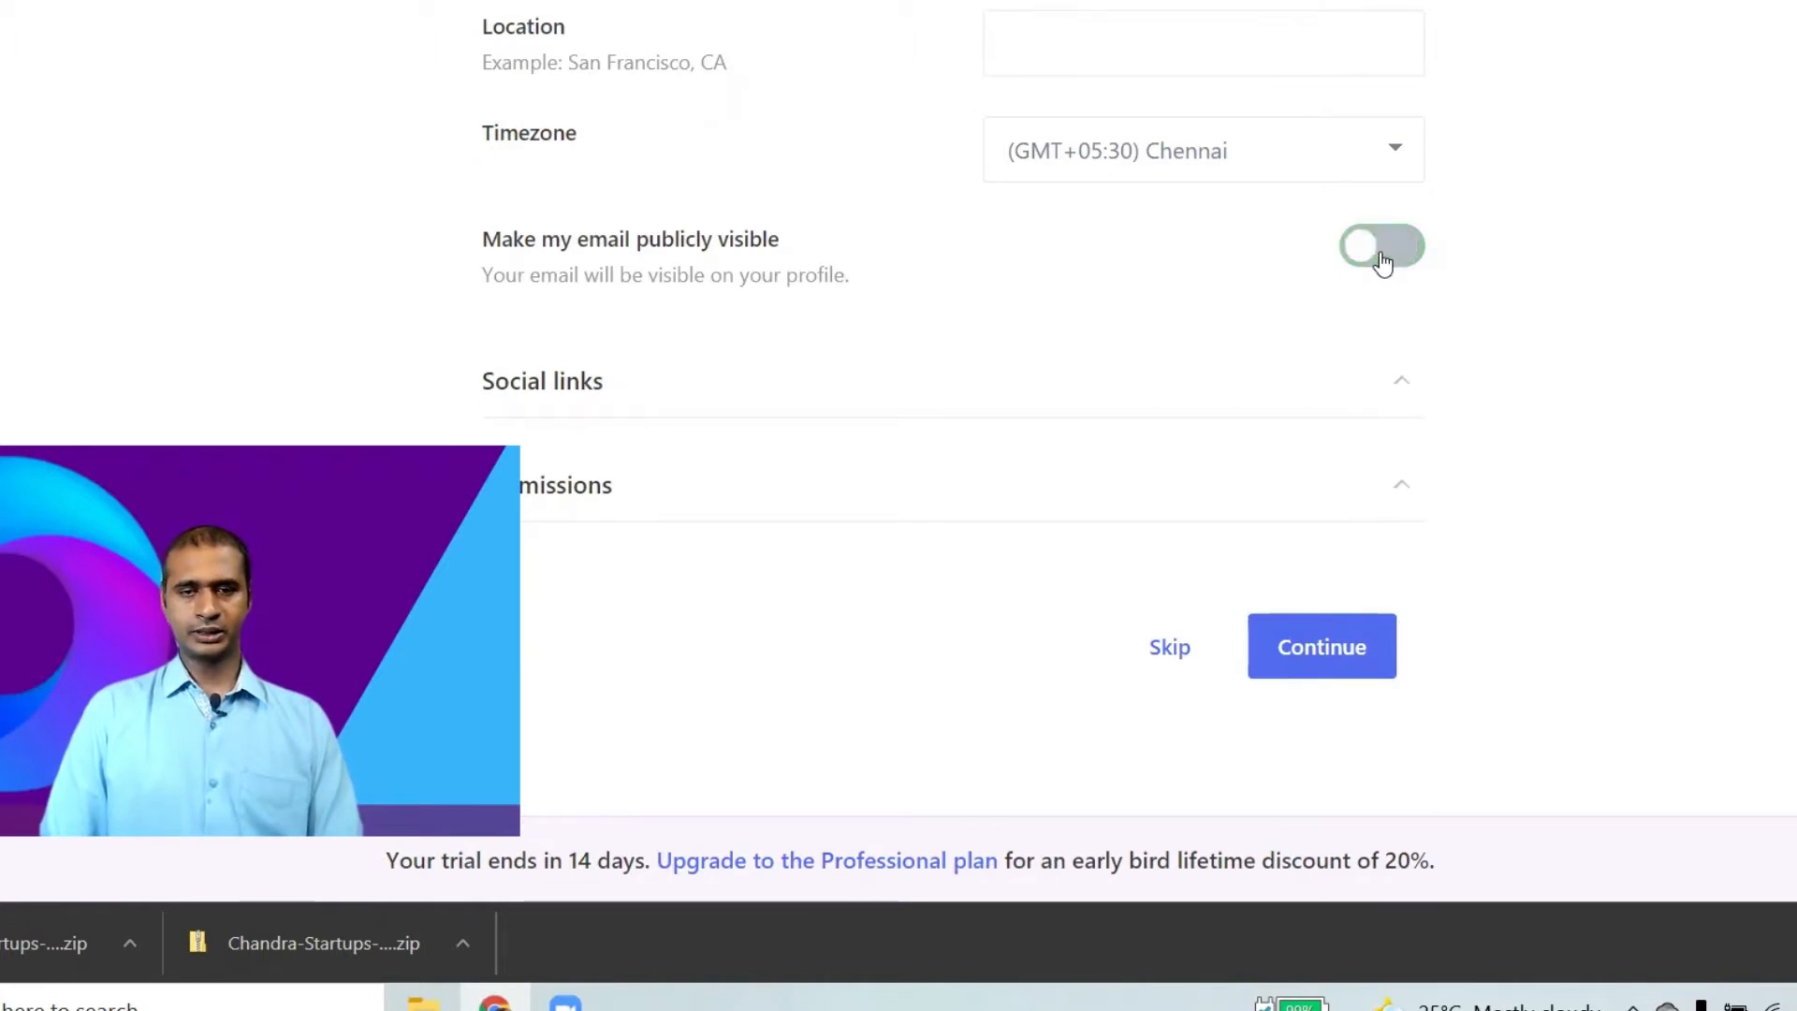
left_click(1286, 408)
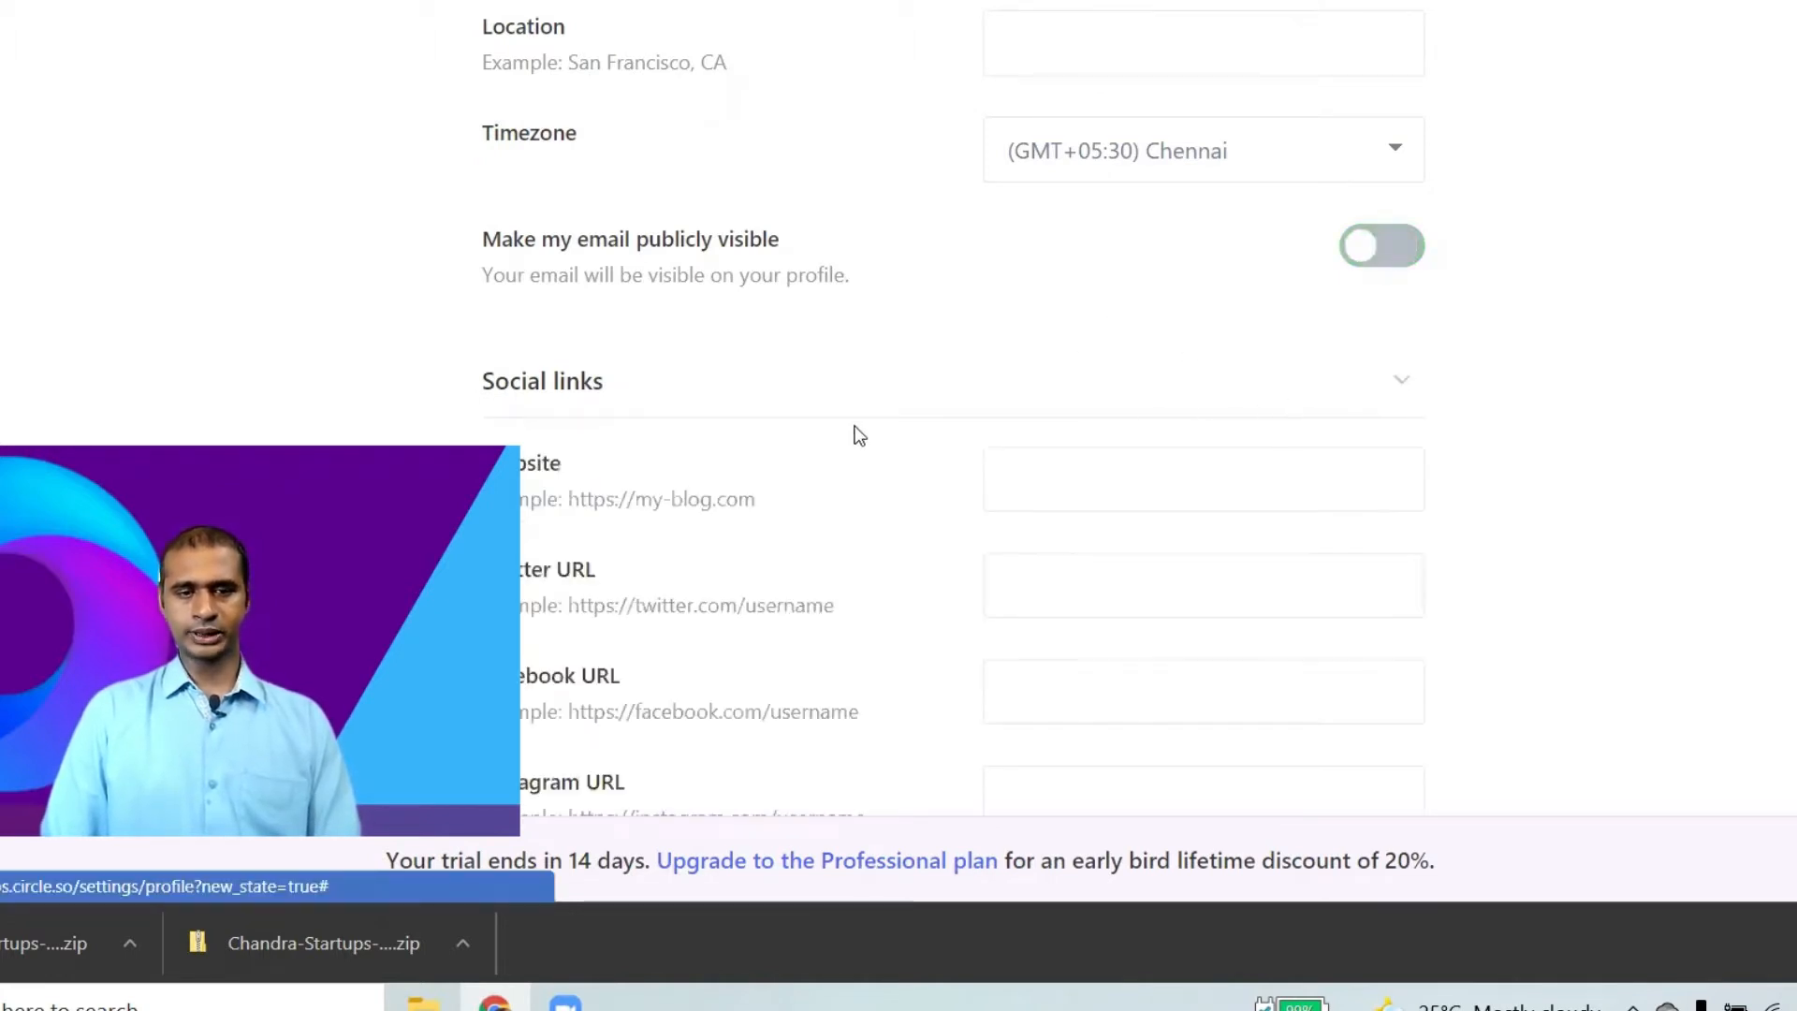
scroll(853, 433, "down", 5)
scroll(852, 429, "up", 2)
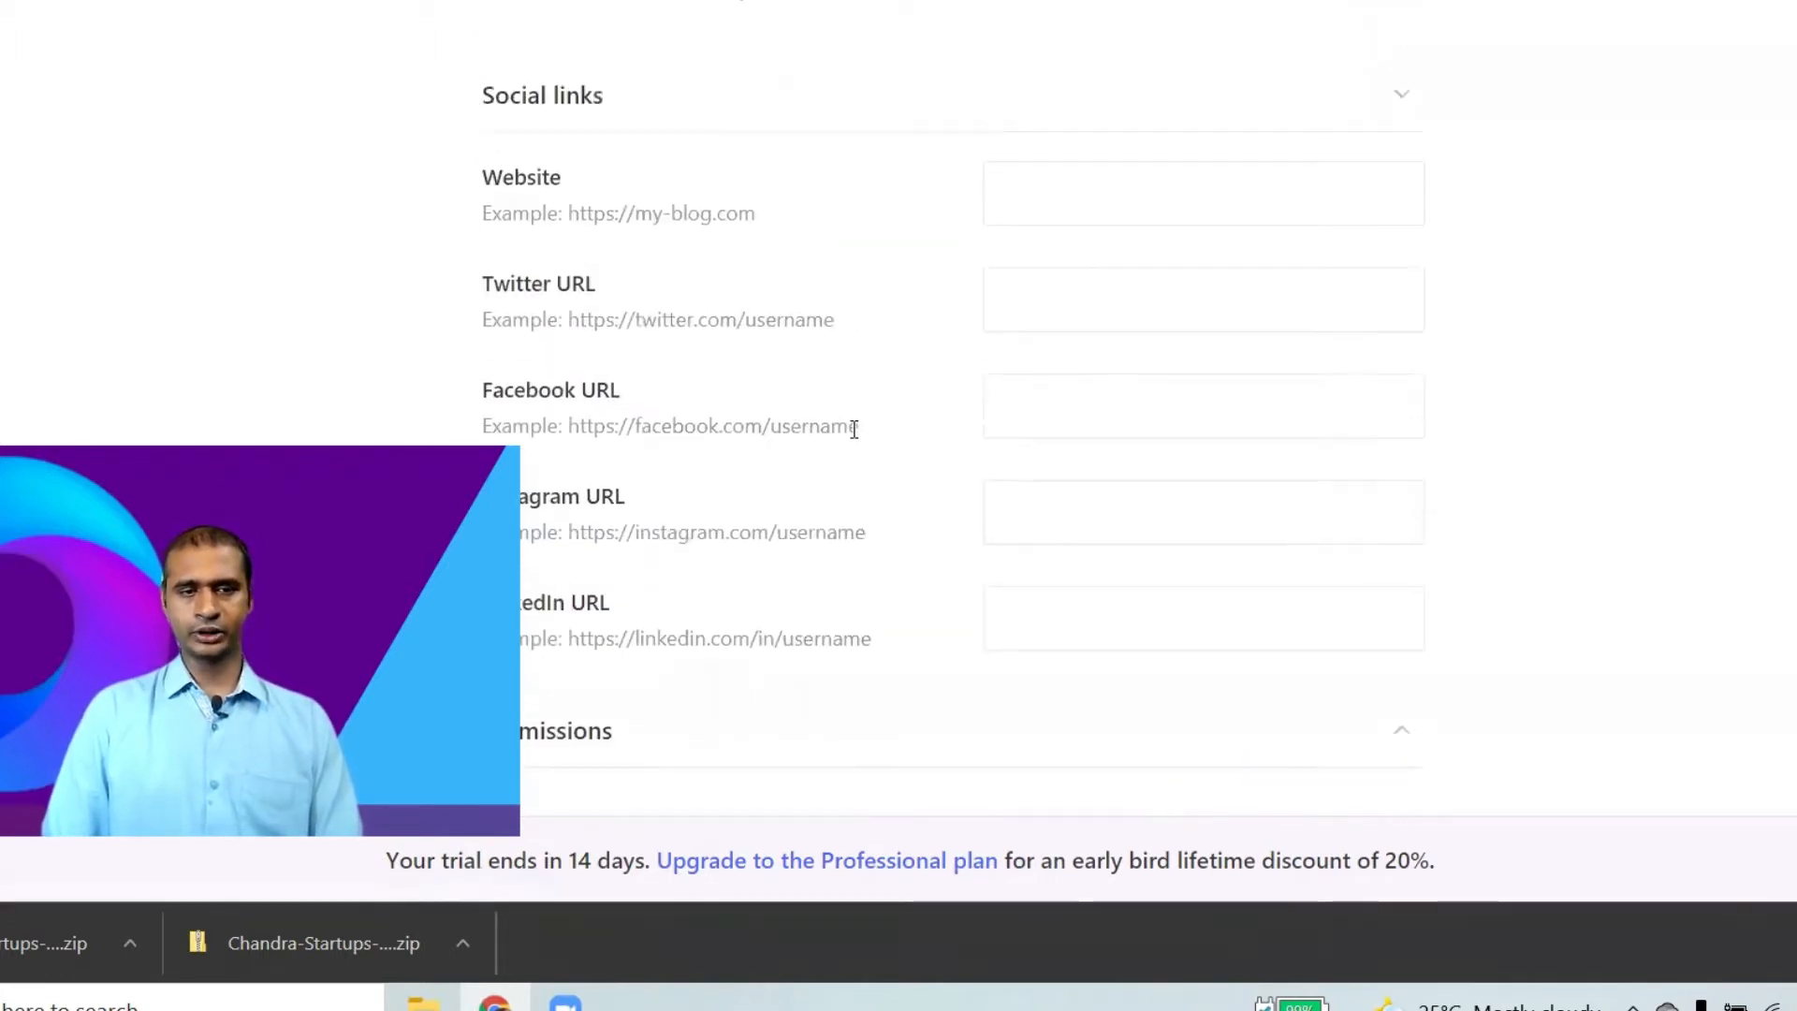
Fill in the chandrasaas.com website and the Twitter profile link, then save the profile.
left_click(1067, 208)
left_click(1091, 272)
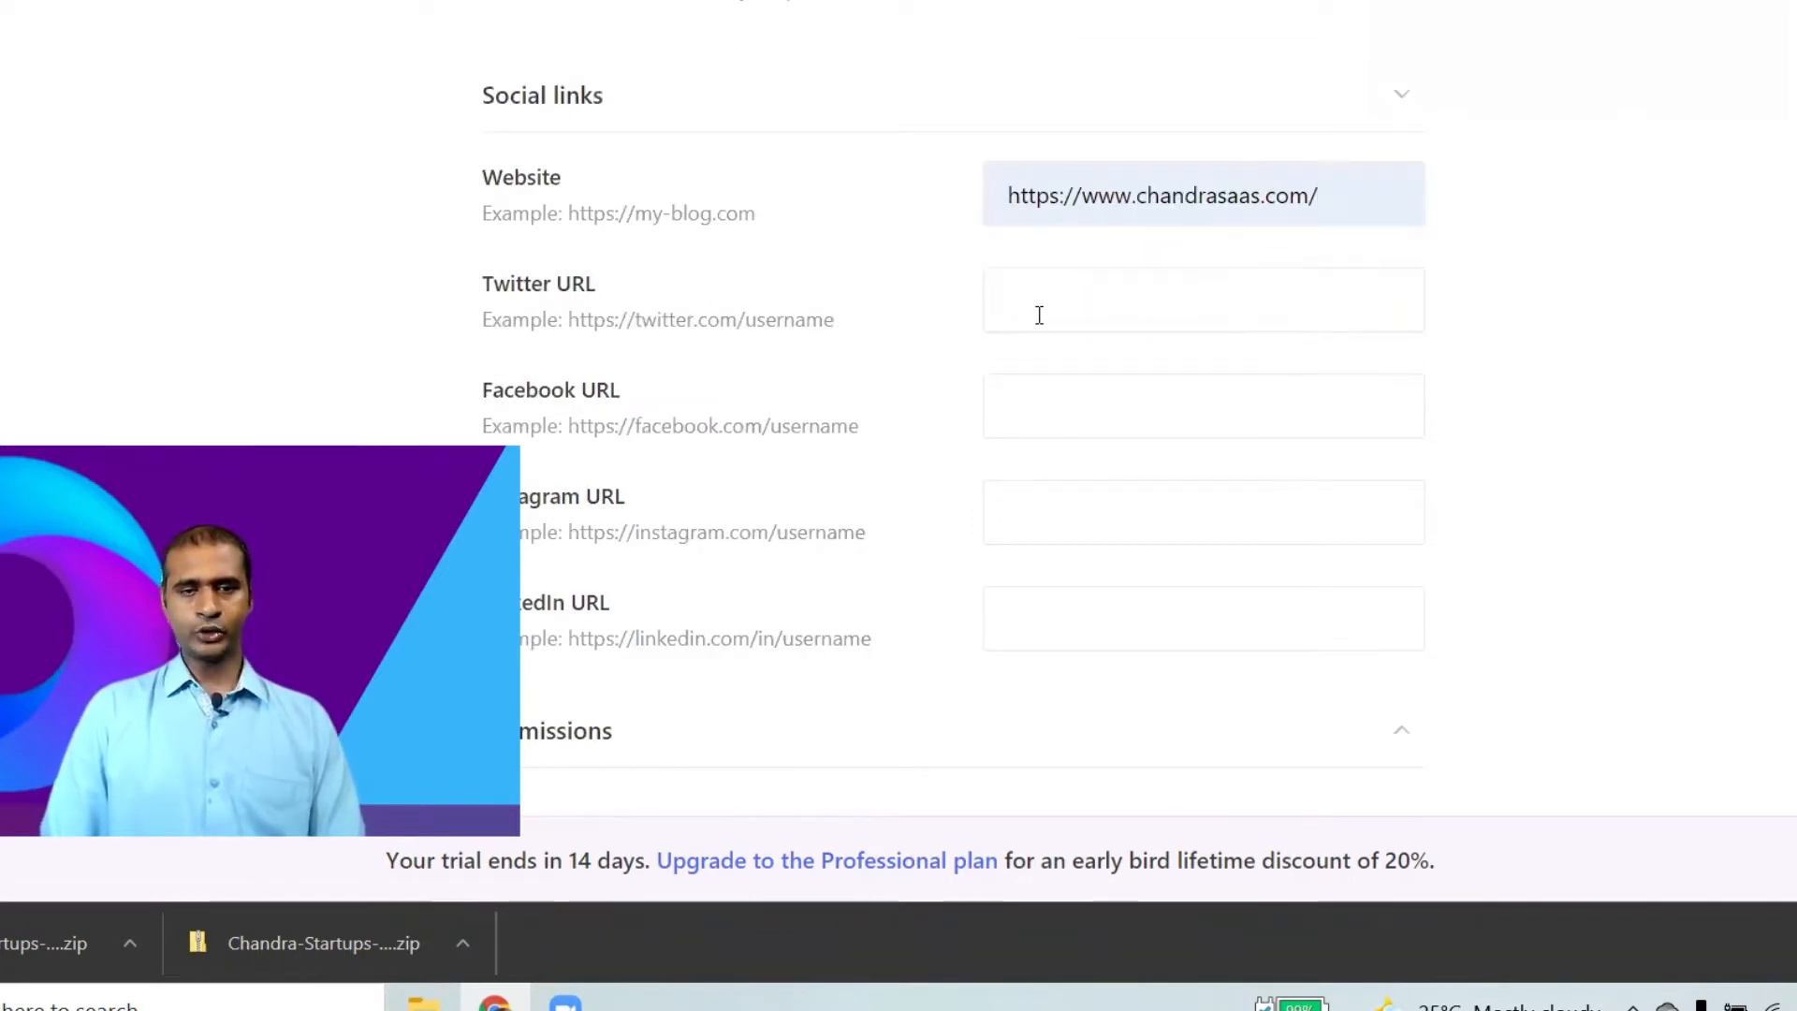
scroll(927, 479, "down", 2)
left_click(1160, 172)
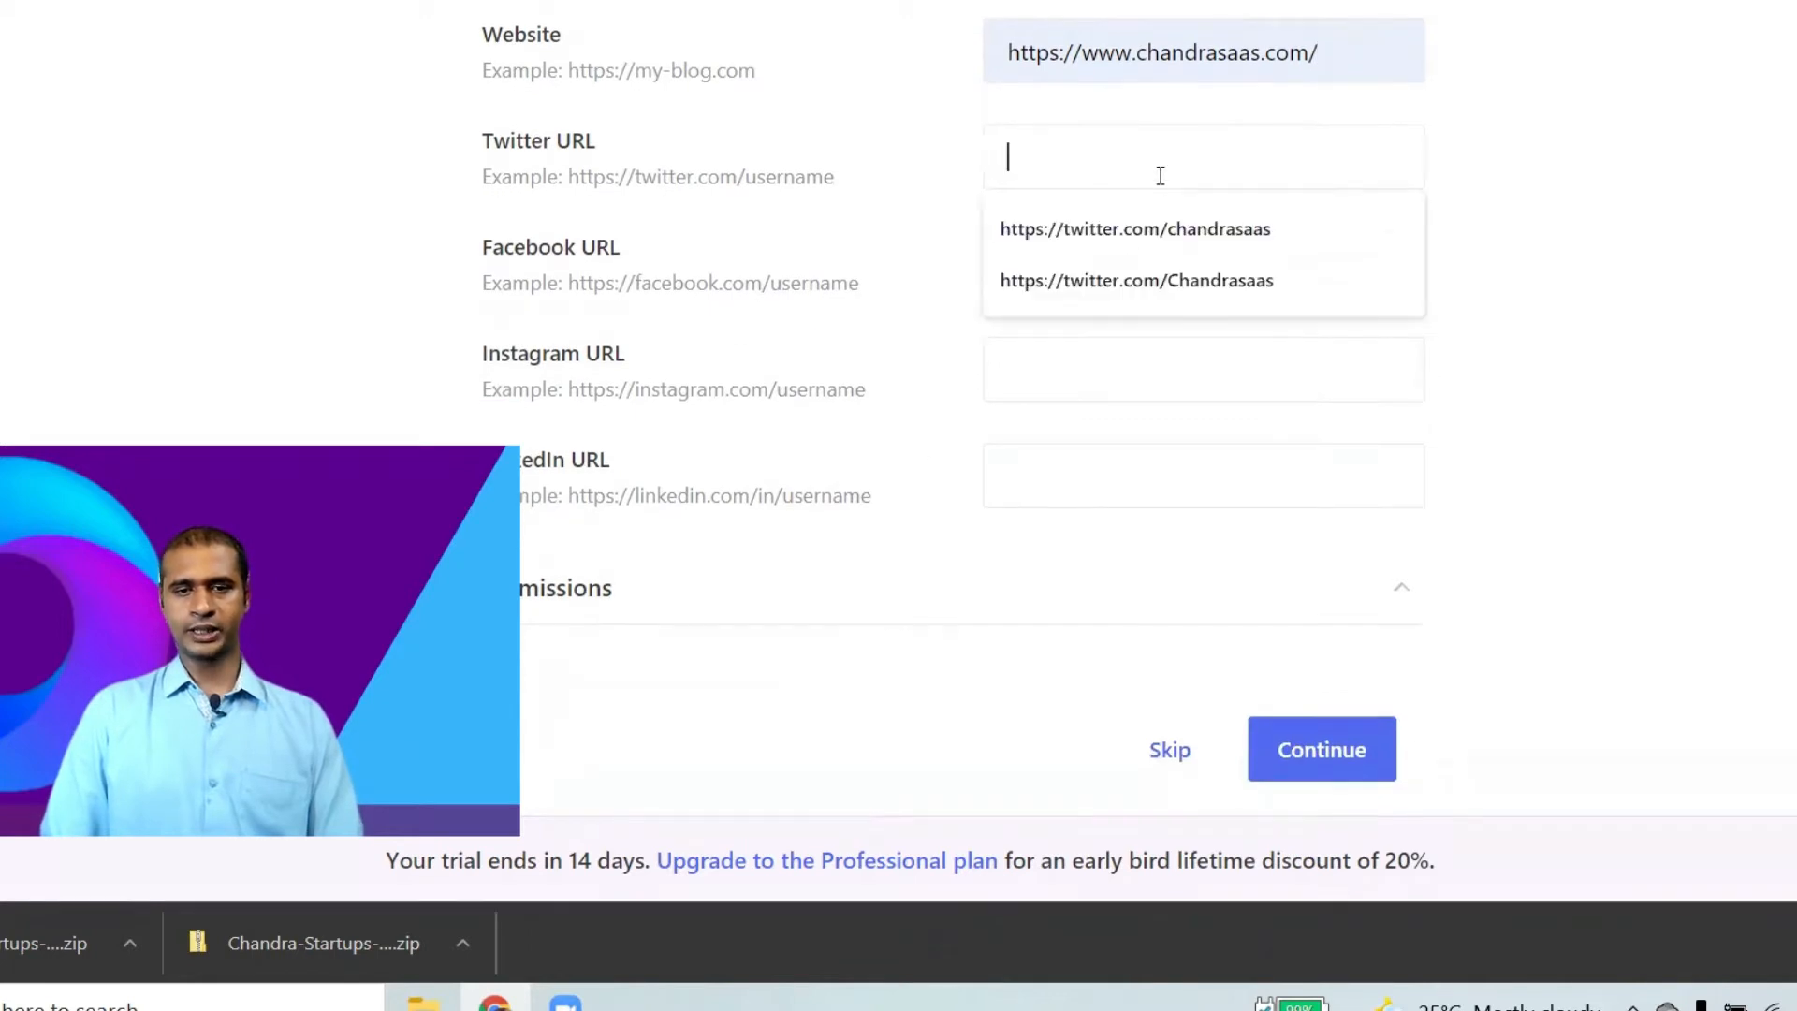
left_click(1168, 224)
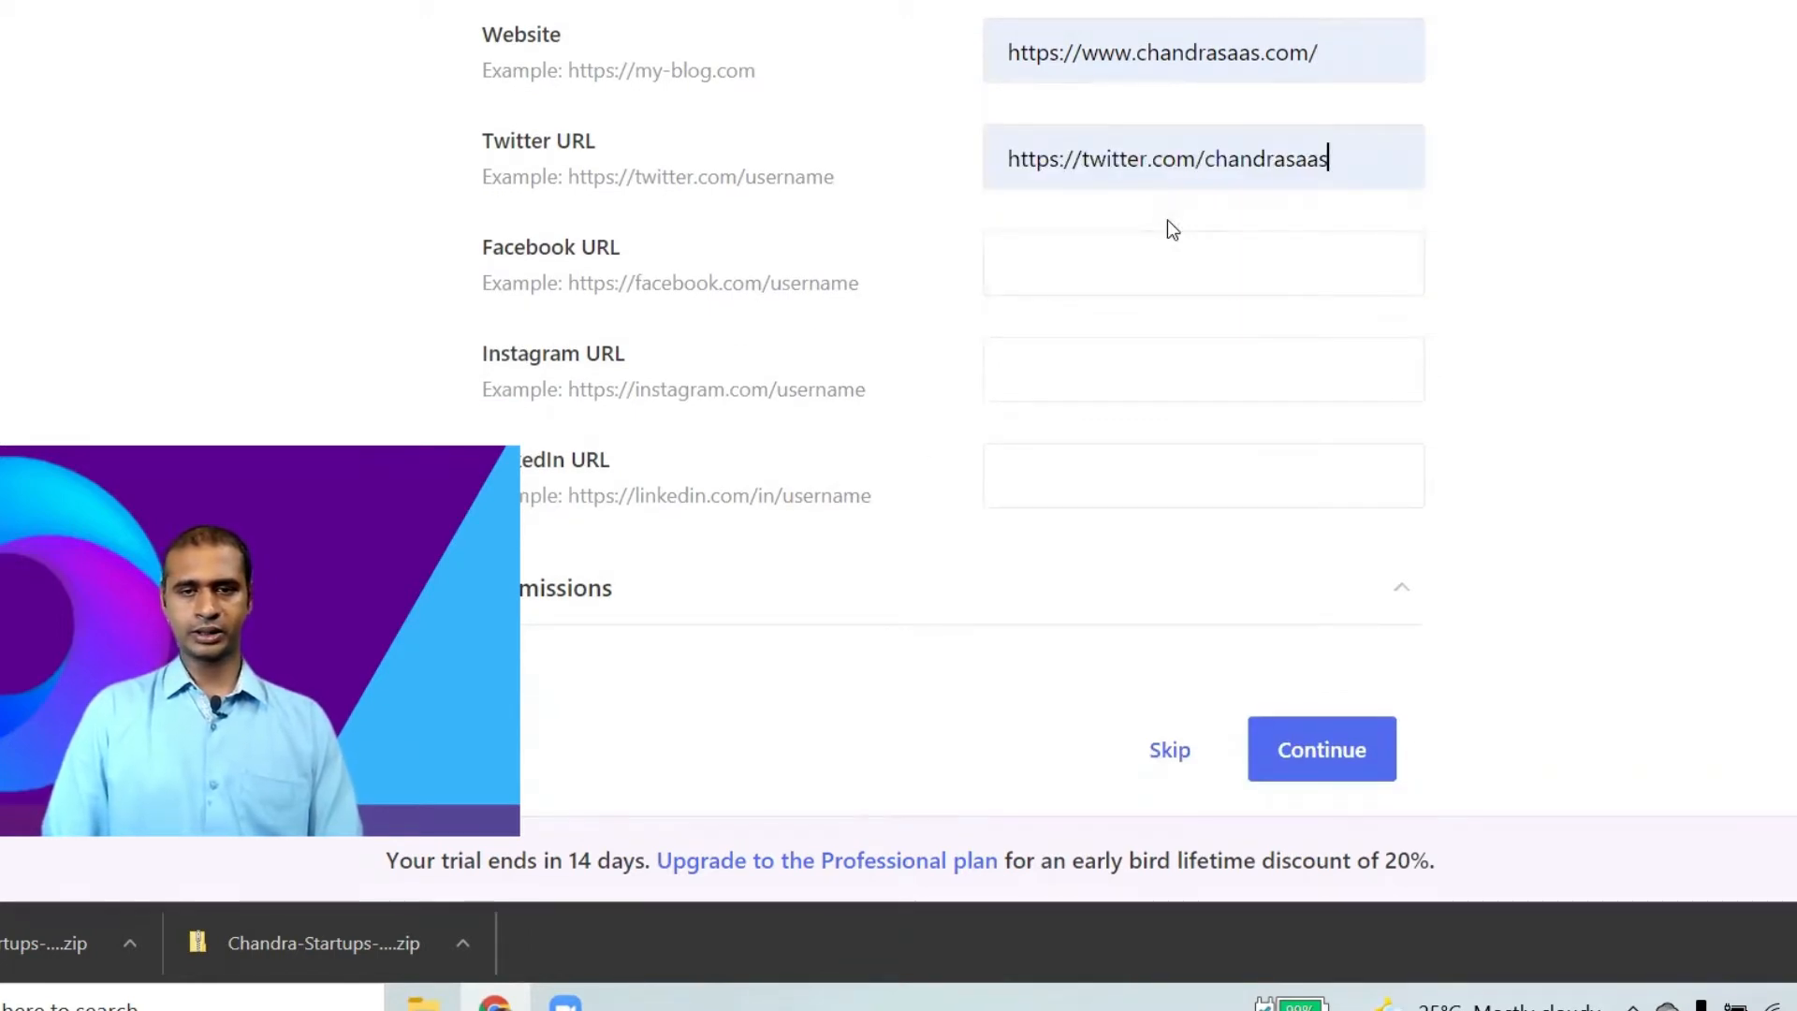
scroll(1008, 377, "down", 1)
scroll(1008, 378, "up", 2)
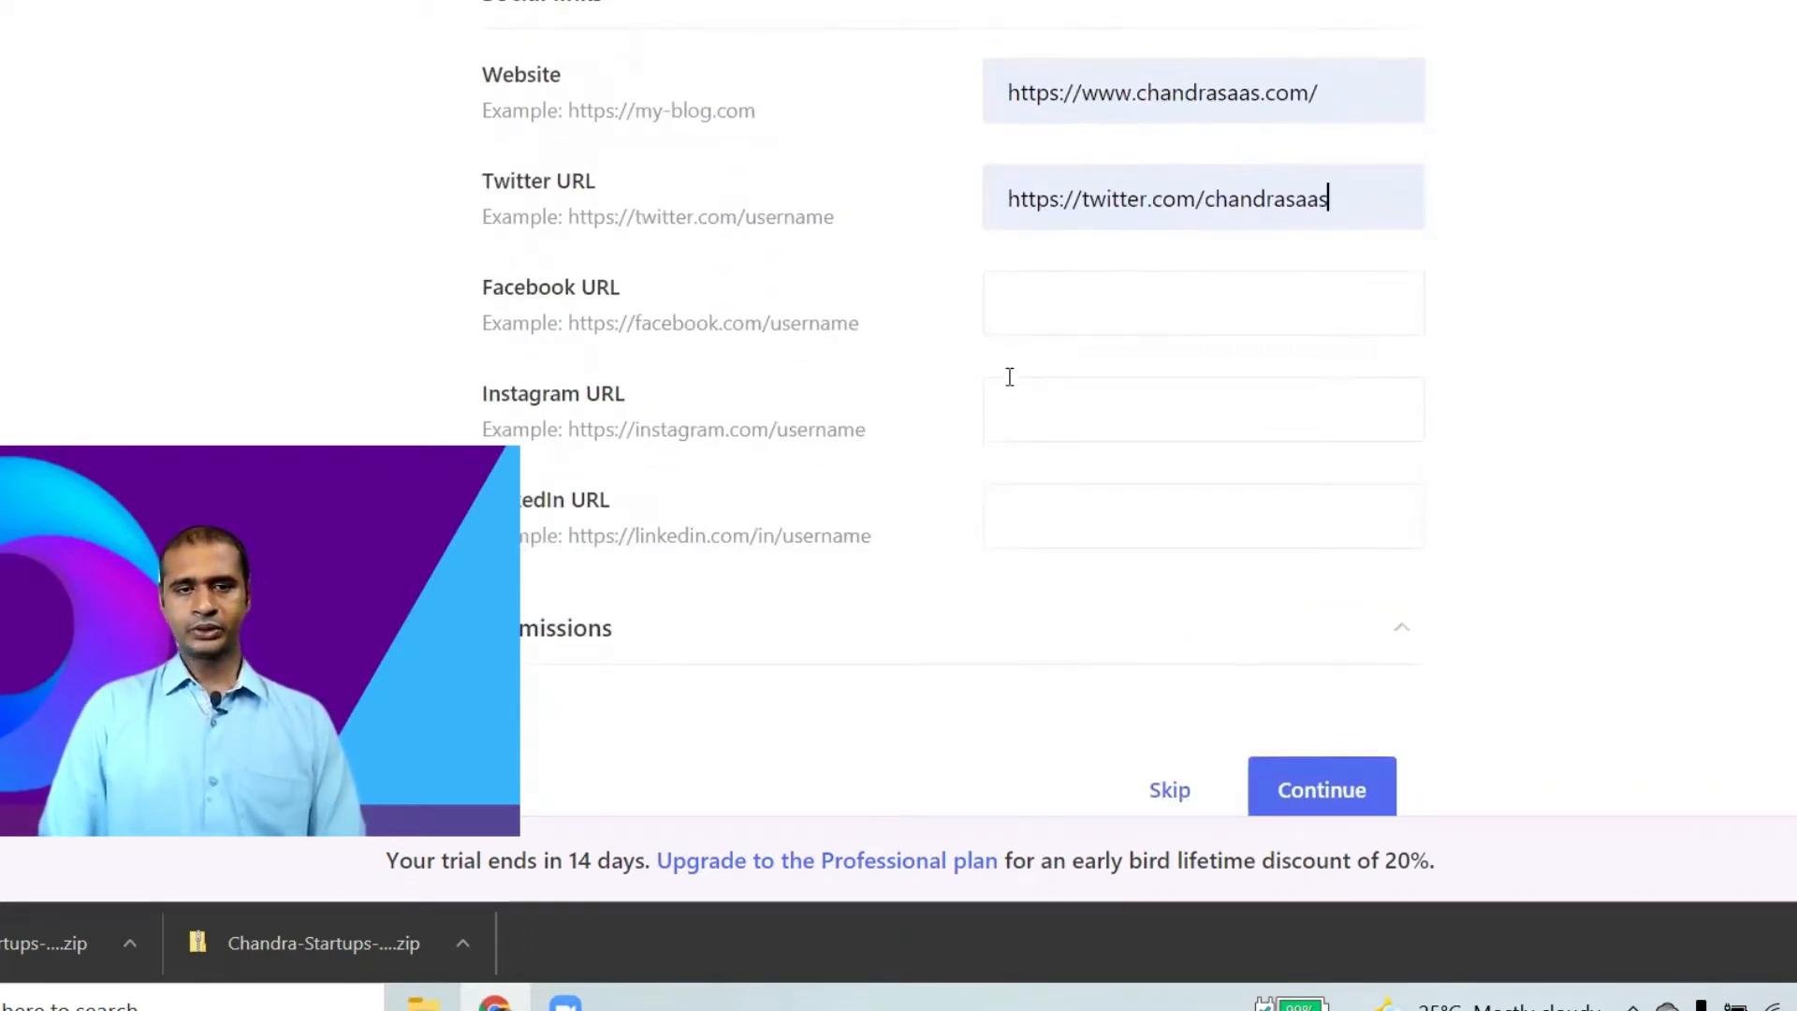
scroll(1008, 377, "down", 2)
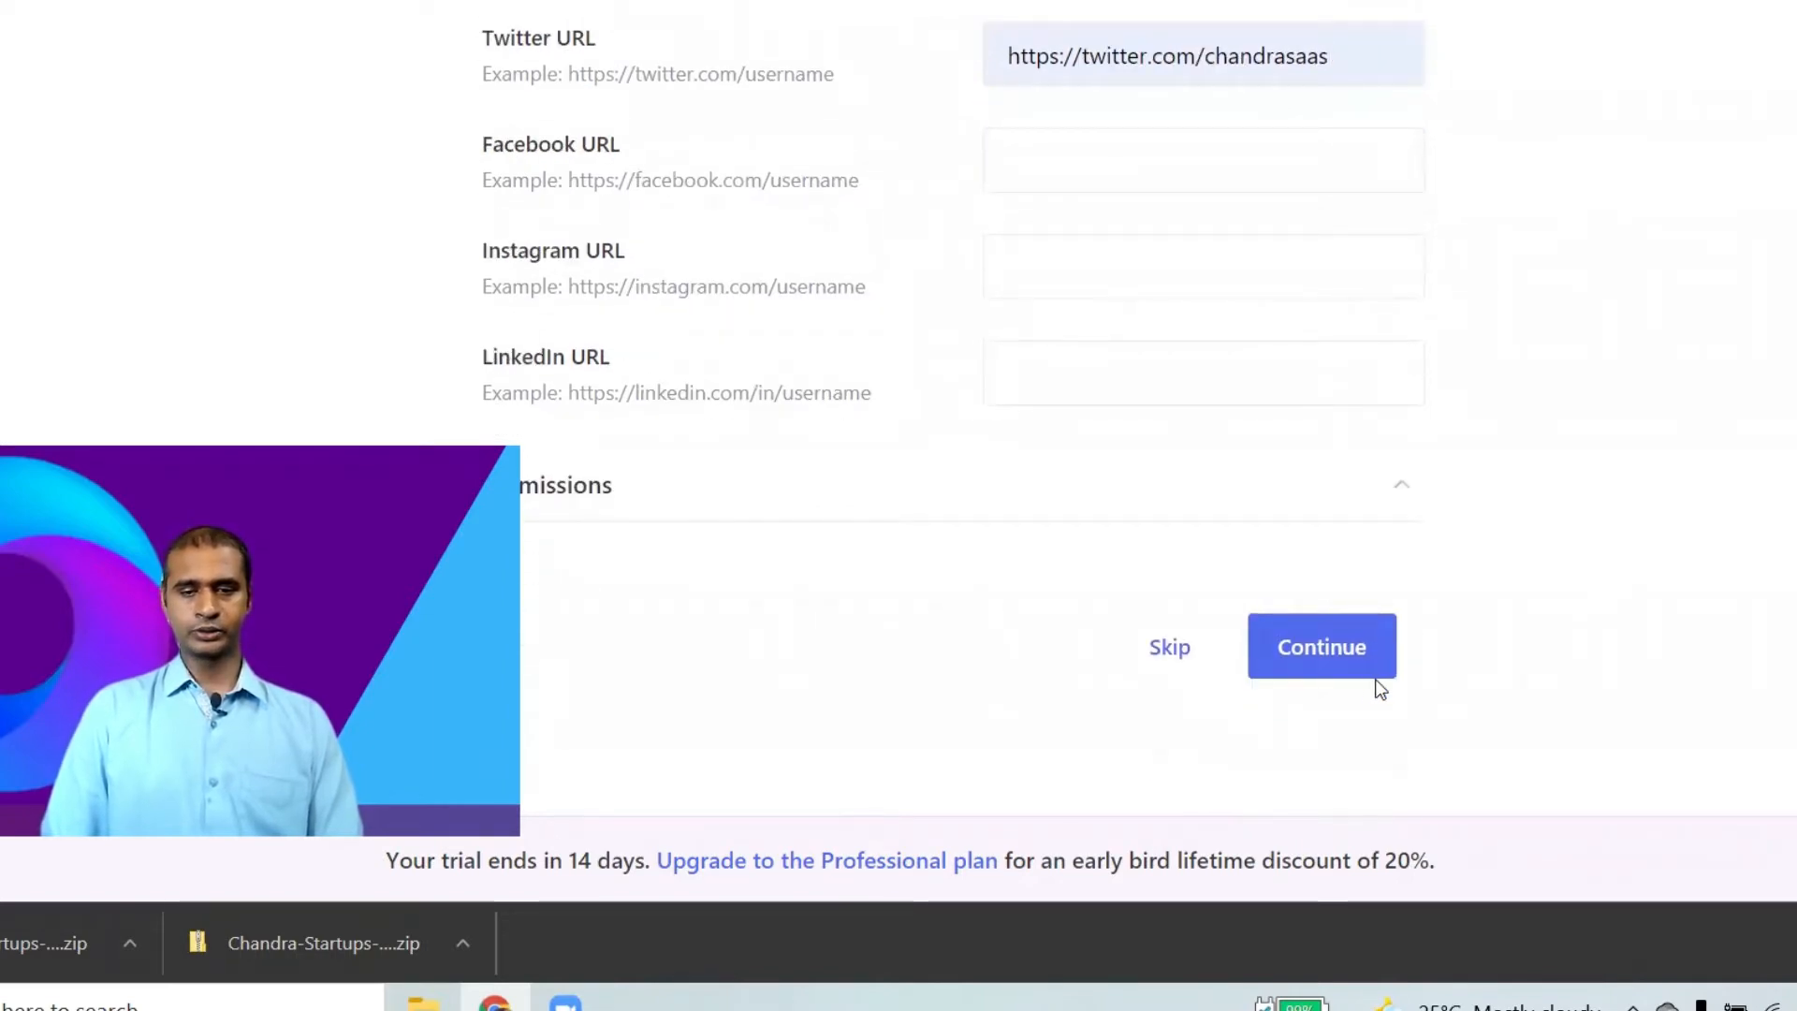
scroll(1320, 565, "up", 15)
scroll(1310, 581, "up", 2)
scroll(1404, 618, "down", 16)
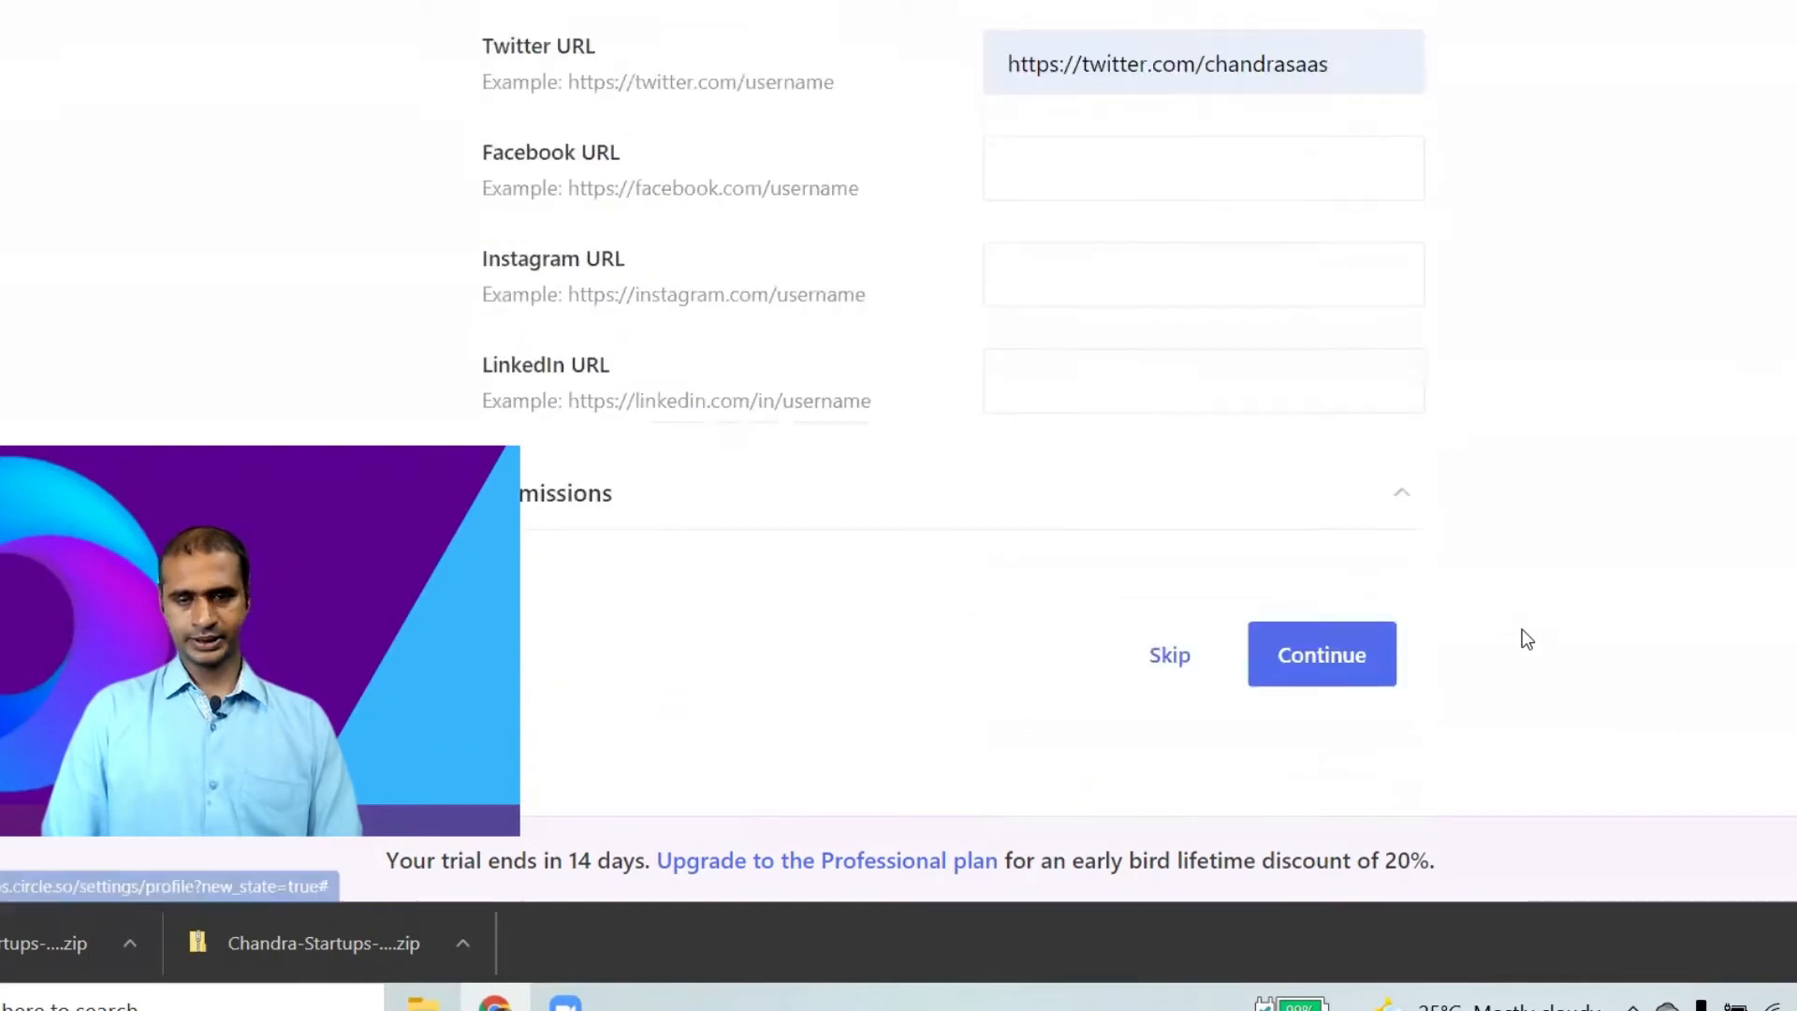
left_click(1369, 681)
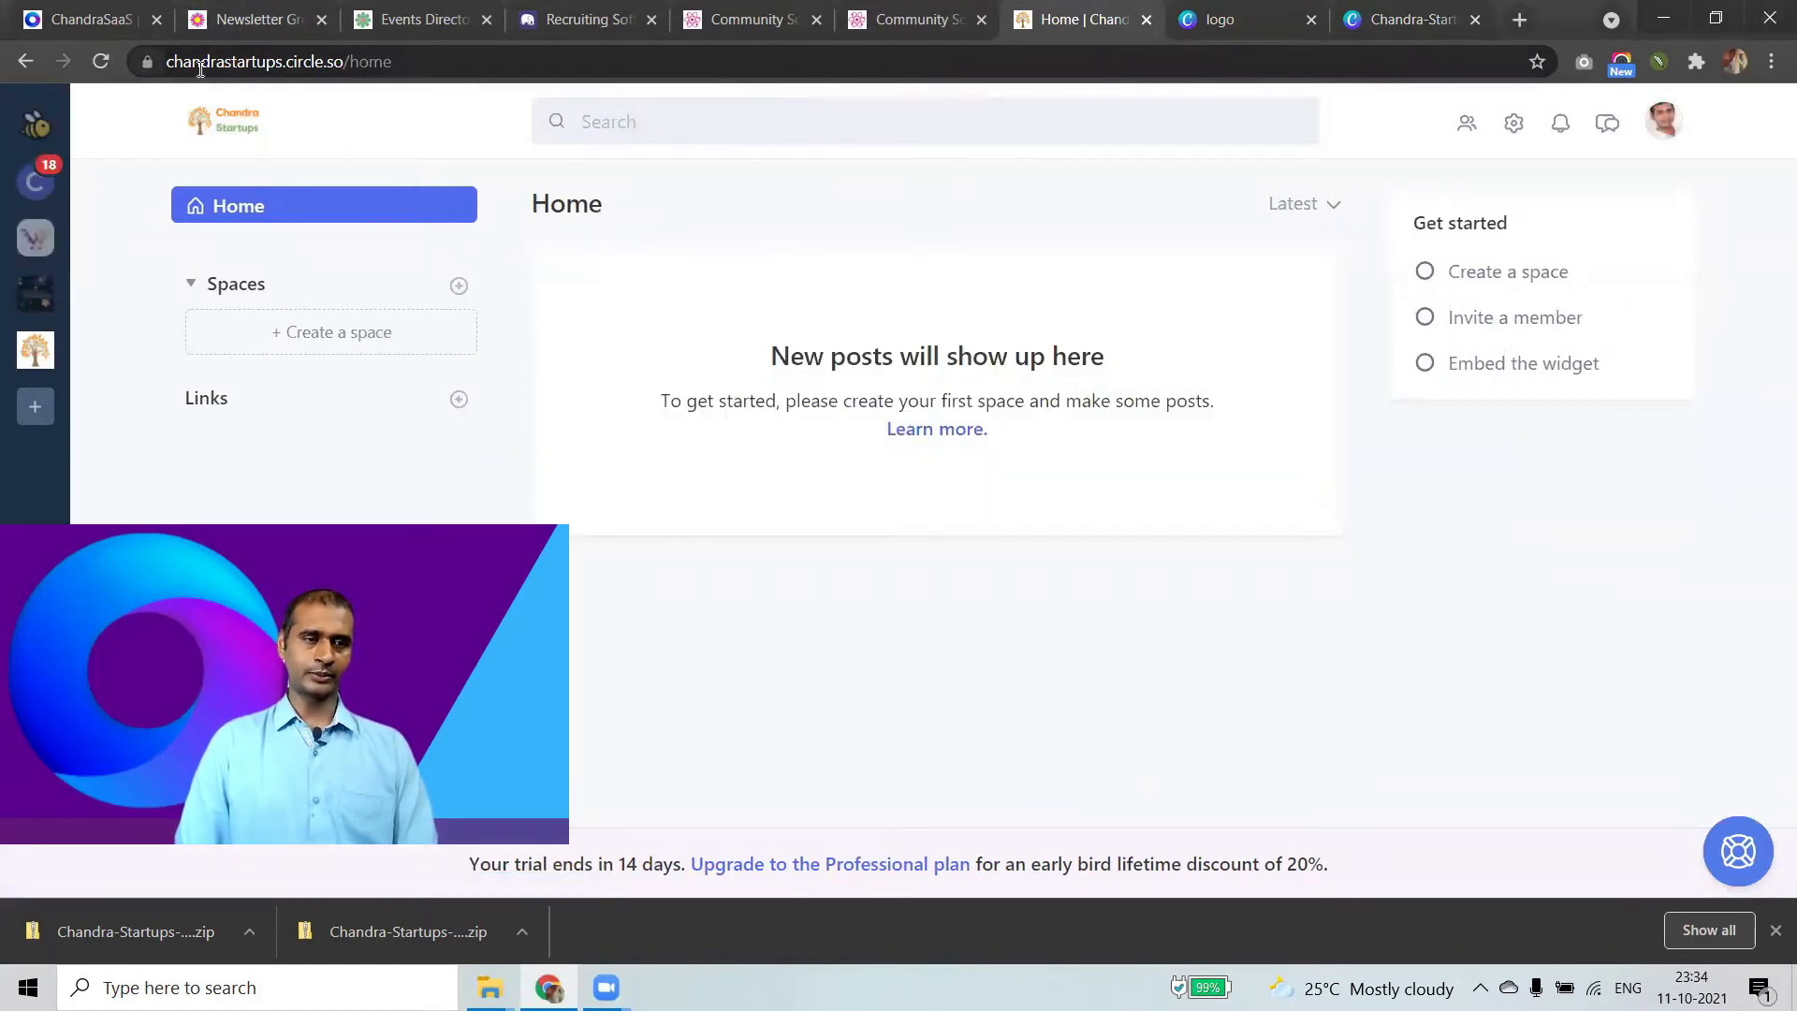
Select the ChandraStartups community URL in the address bar.
left_click(238, 66)
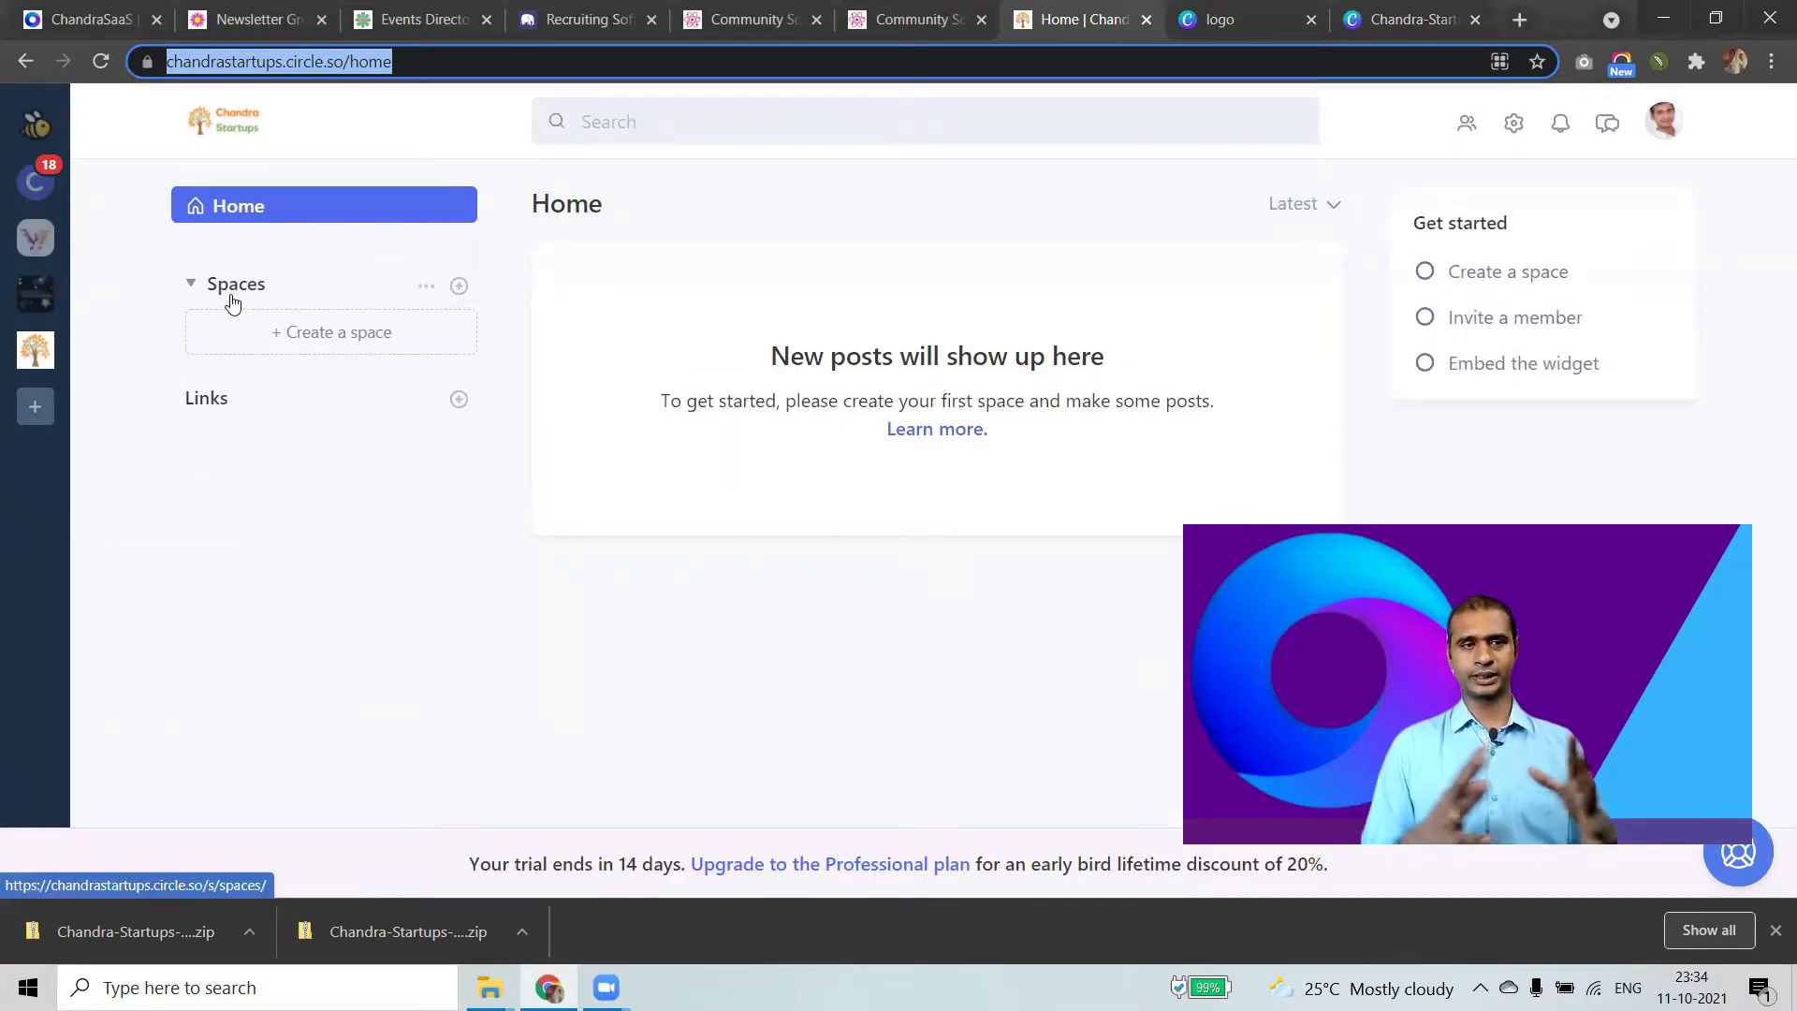
Start a space named Promote Startup in the Spaces group with email alerts for new posts.
left_click(328, 344)
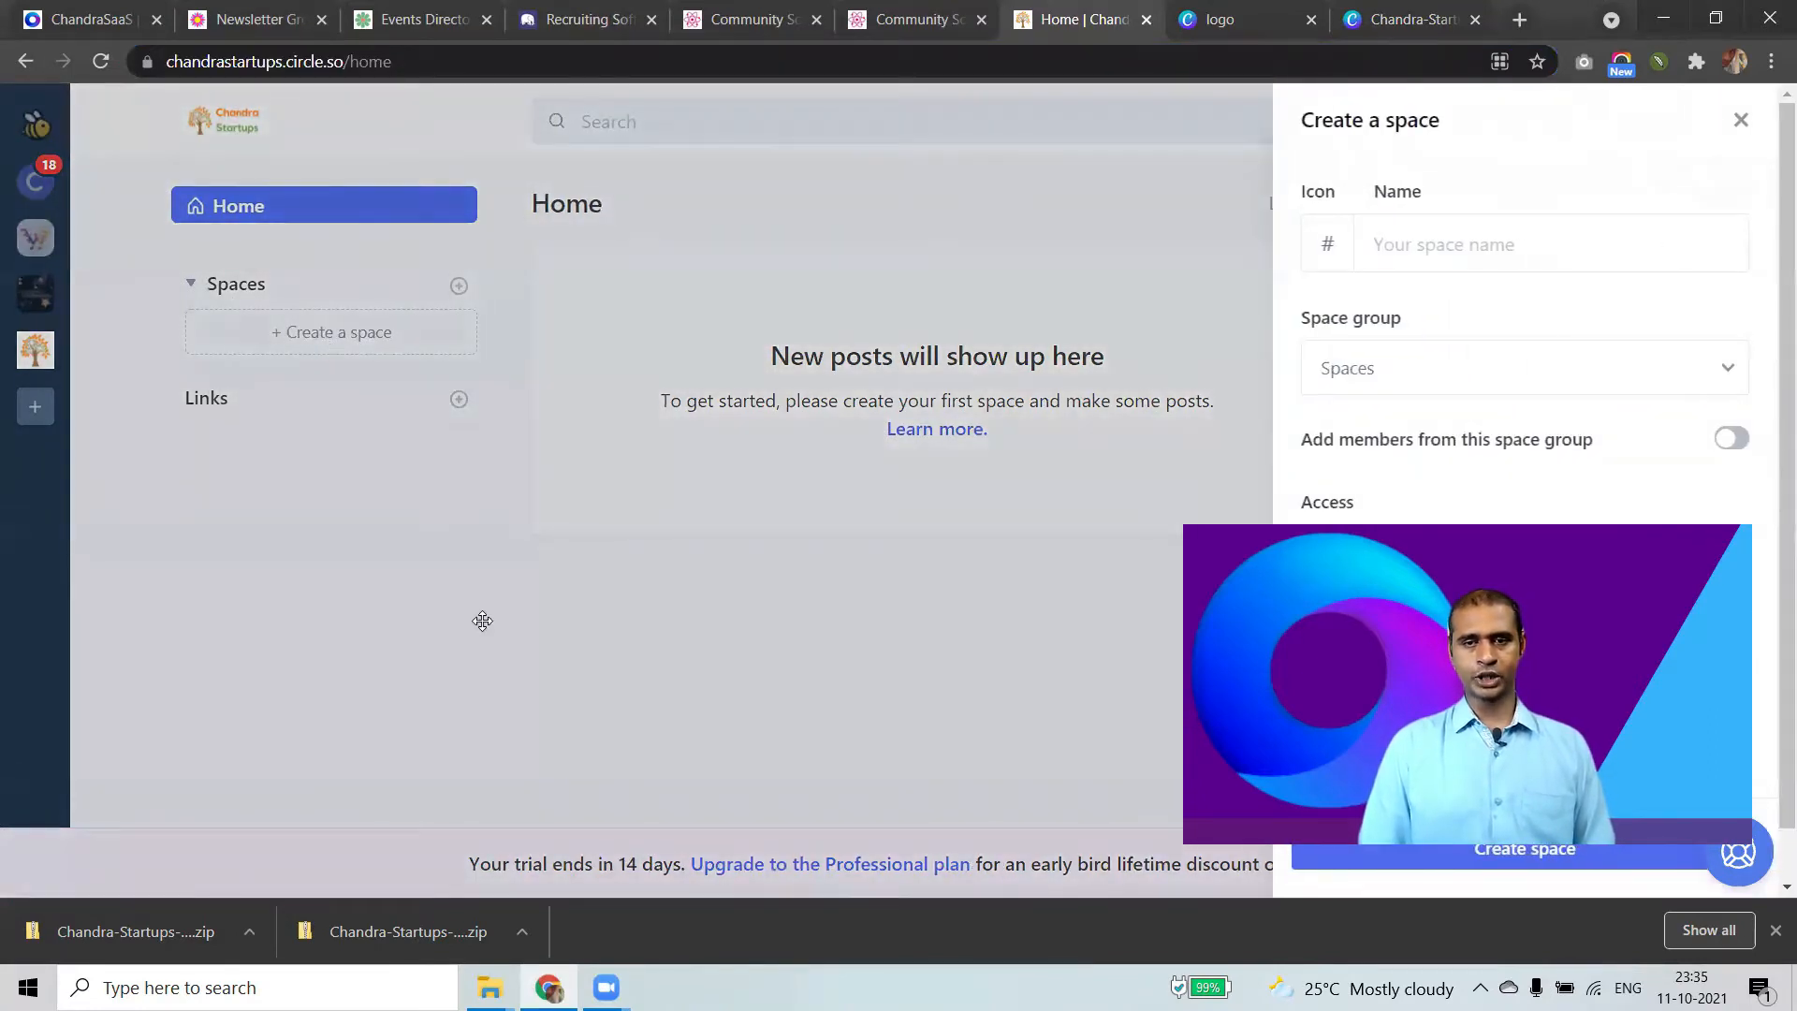
left_click(1458, 245)
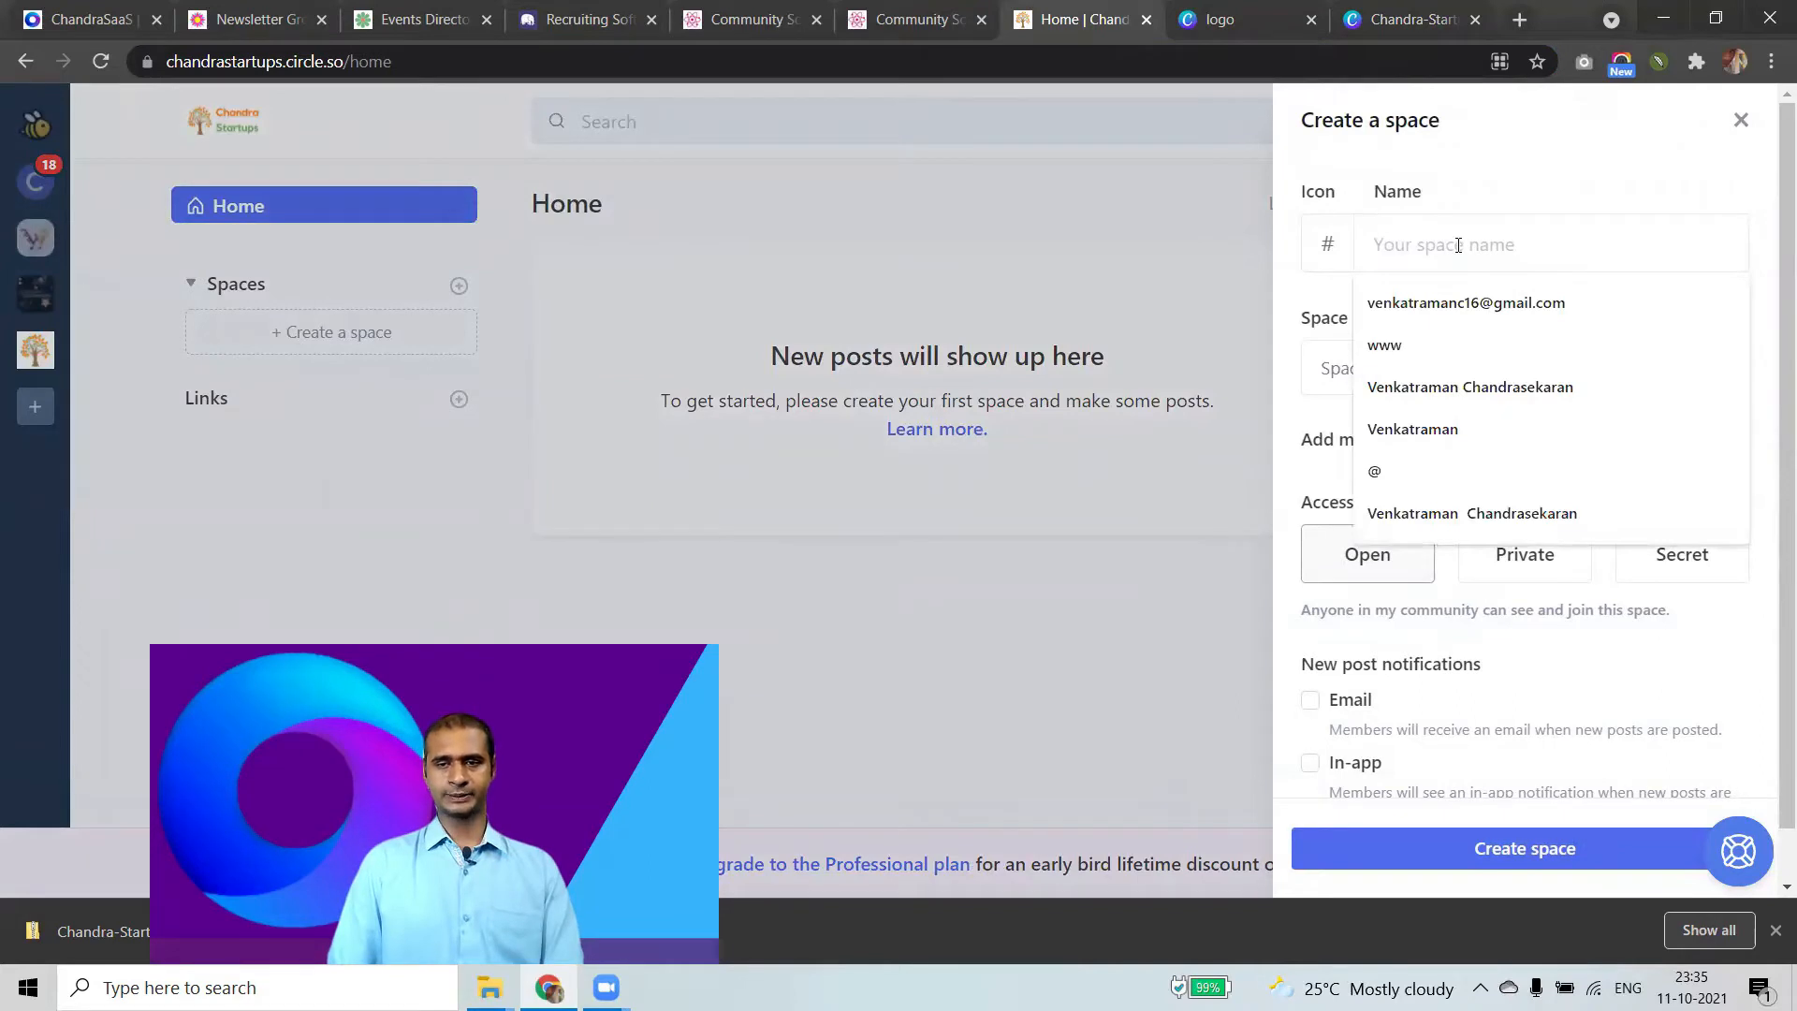
type("Promote Star")
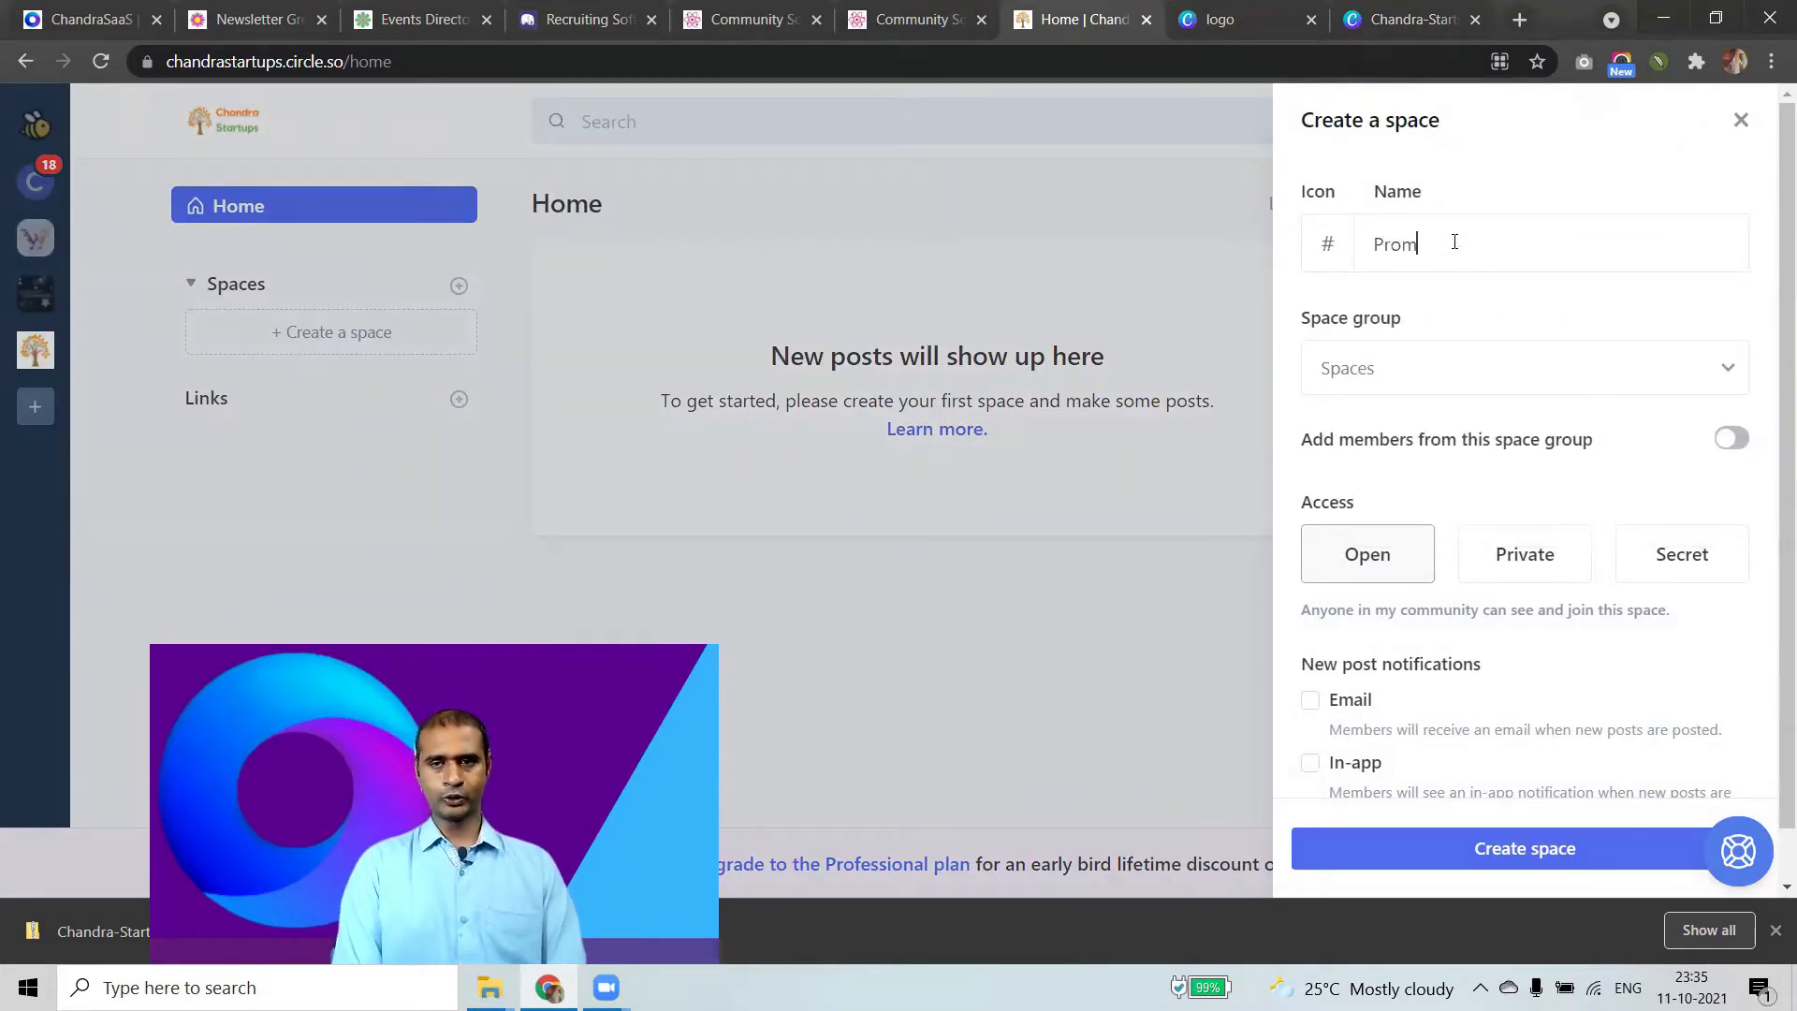
type("tup")
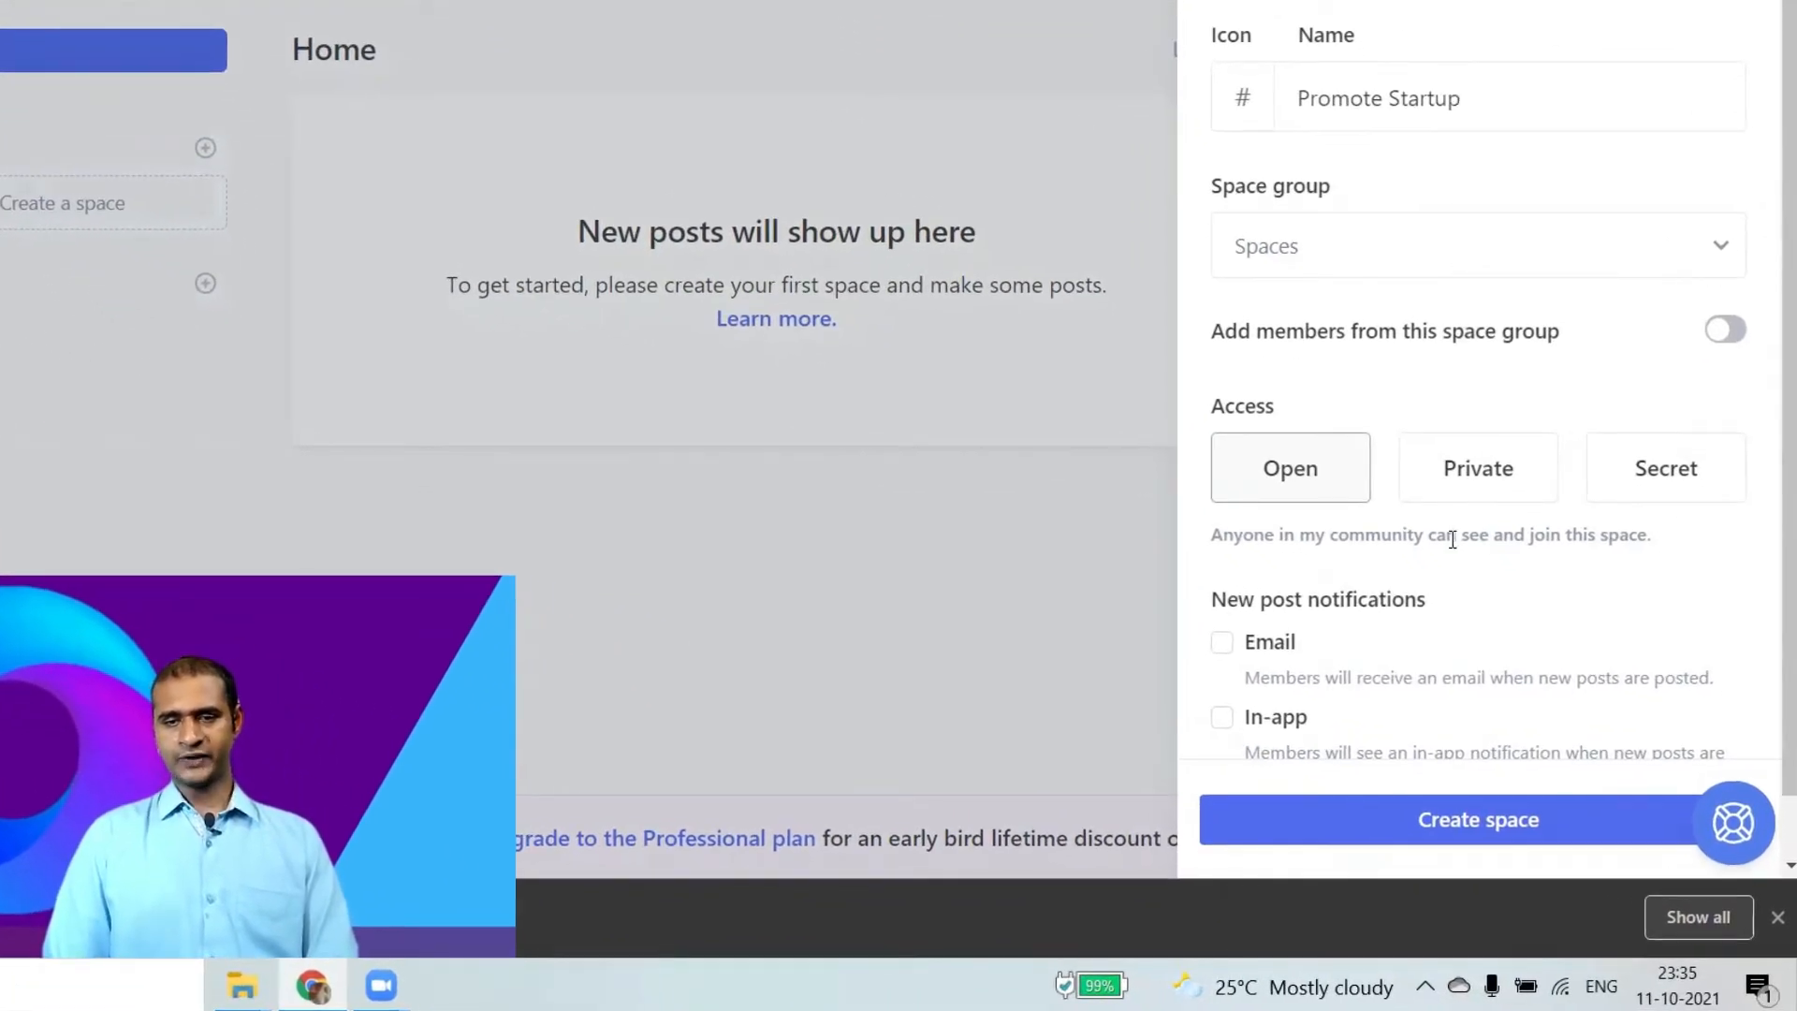
scroll(1452, 540, "down", 1)
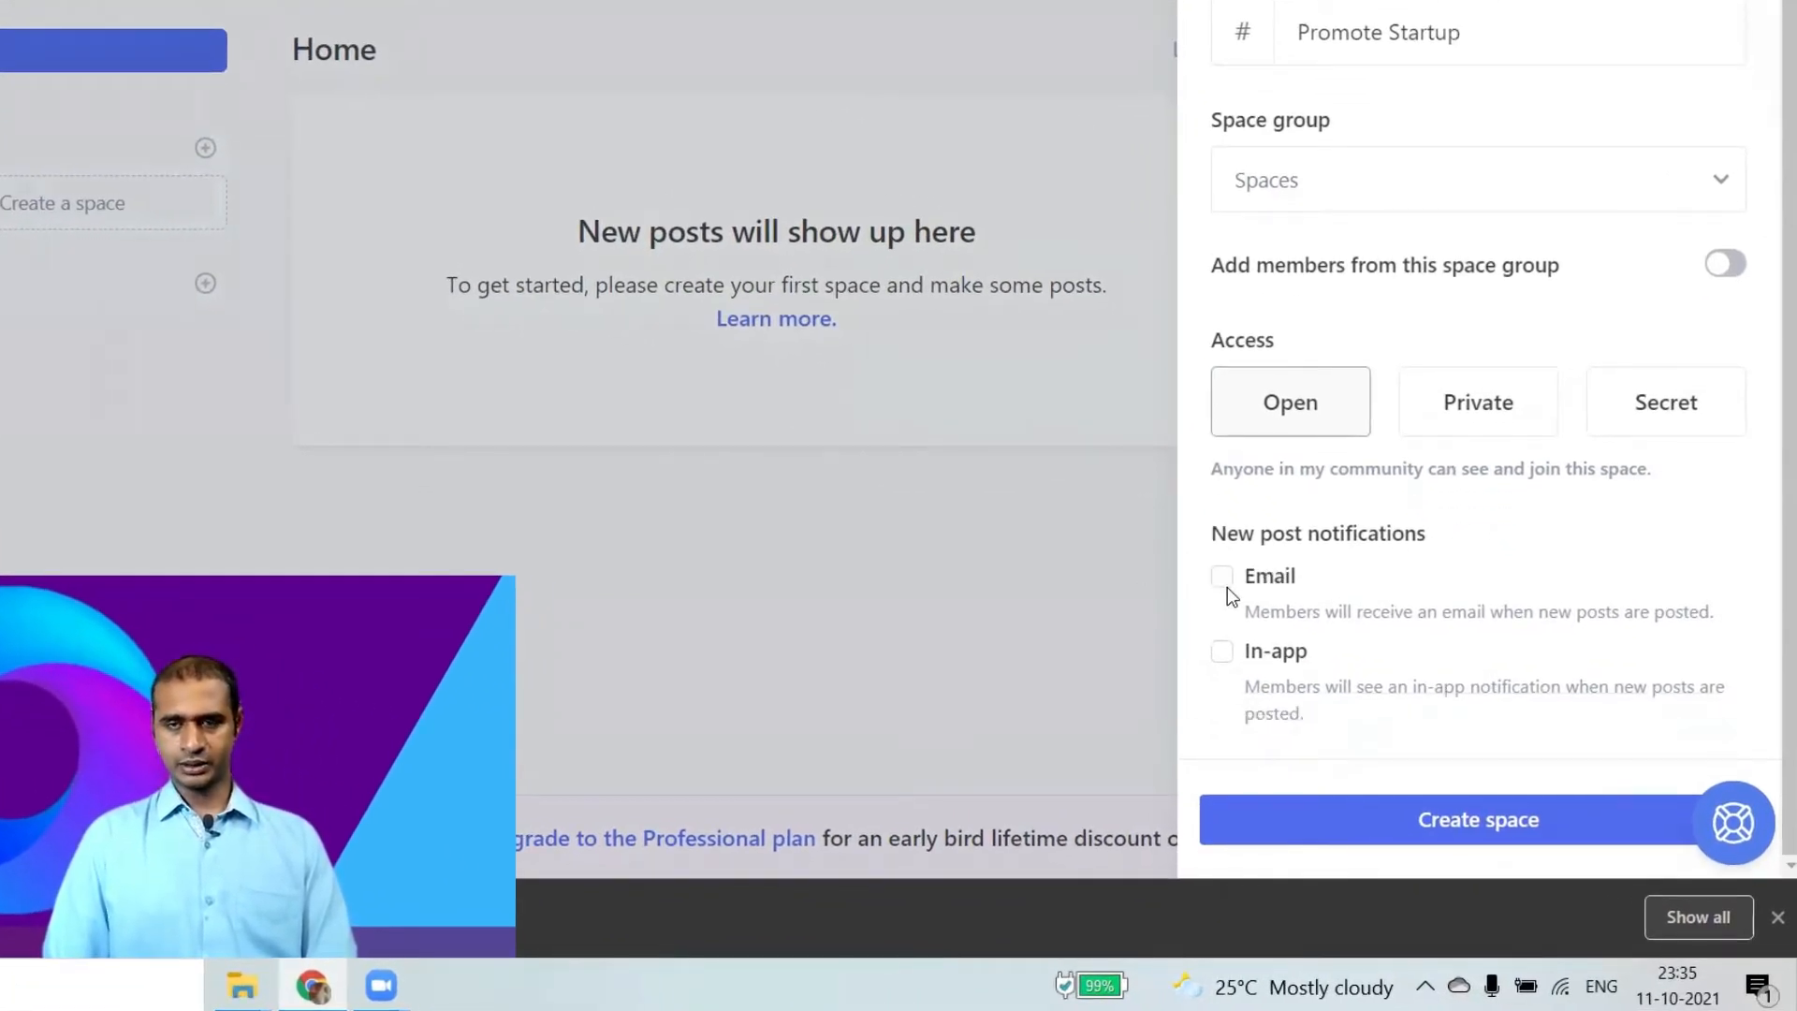
left_click(1445, 181)
left_click(1347, 370)
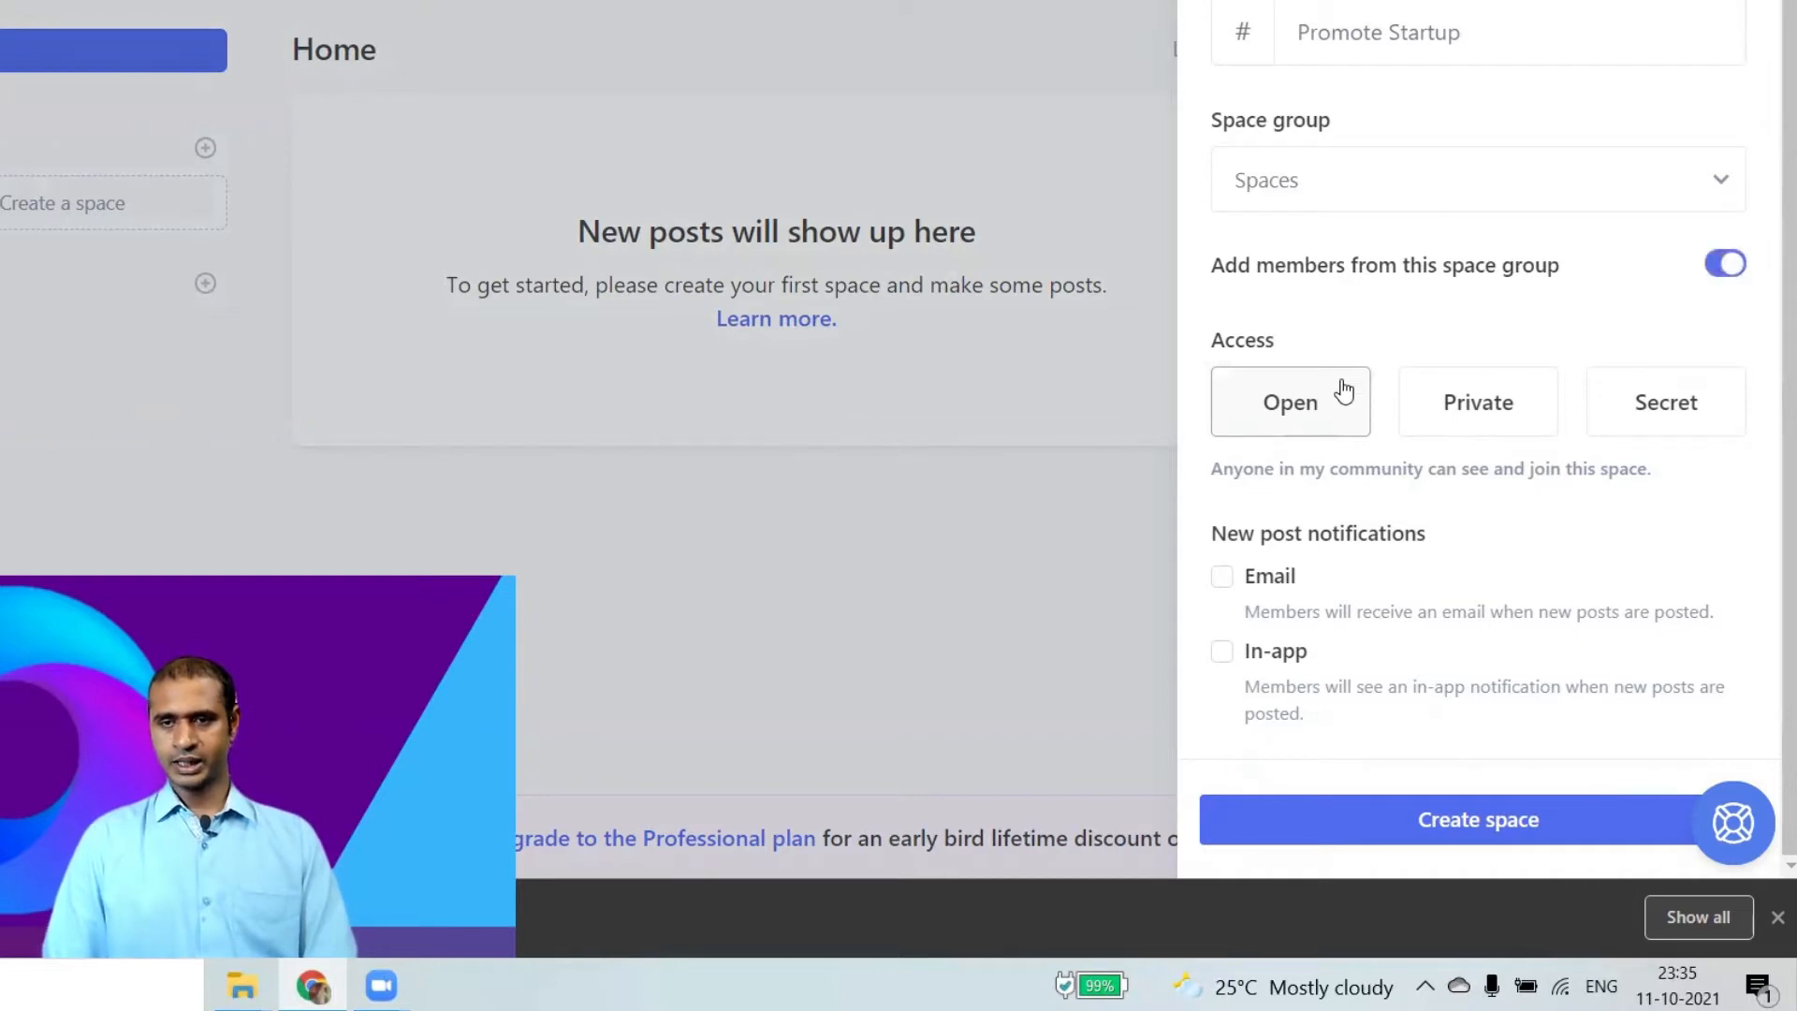
left_click(1221, 580)
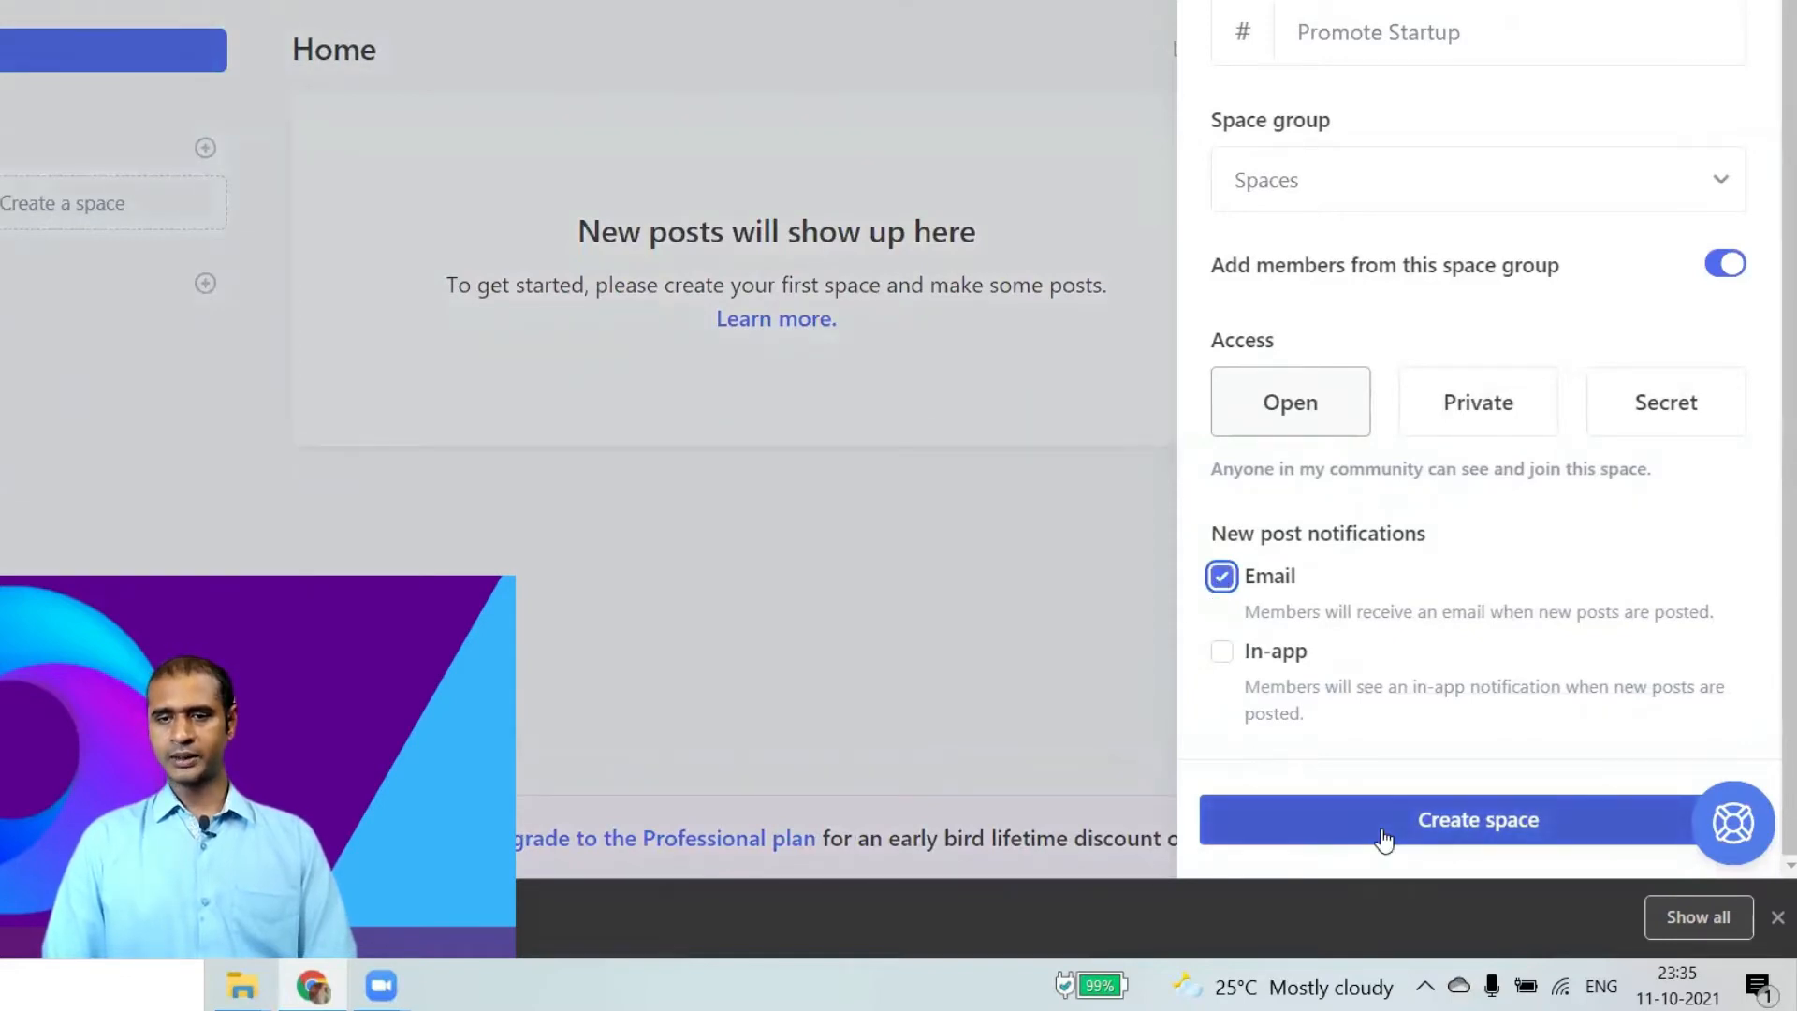
Set the space to Open access and give it a smiling-face icon.
left_click(1501, 436)
left_click(1696, 426)
left_click(1302, 426)
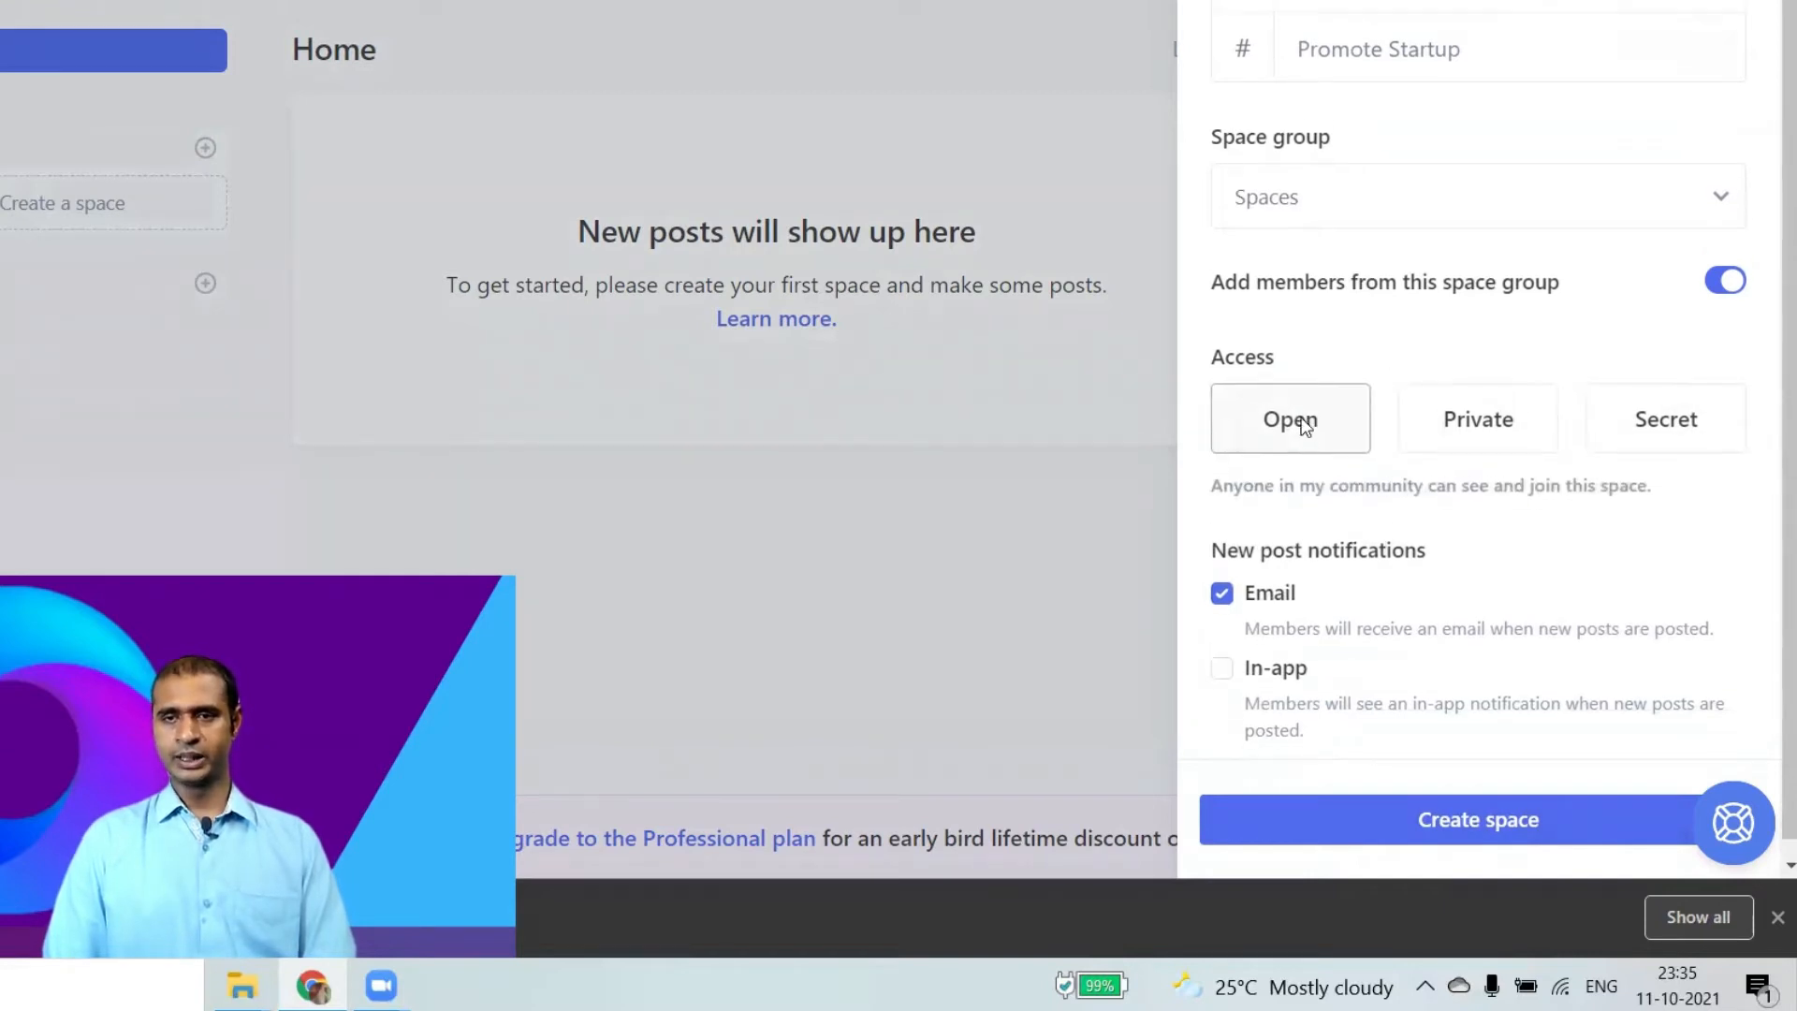
scroll(1287, 393, "up", 1)
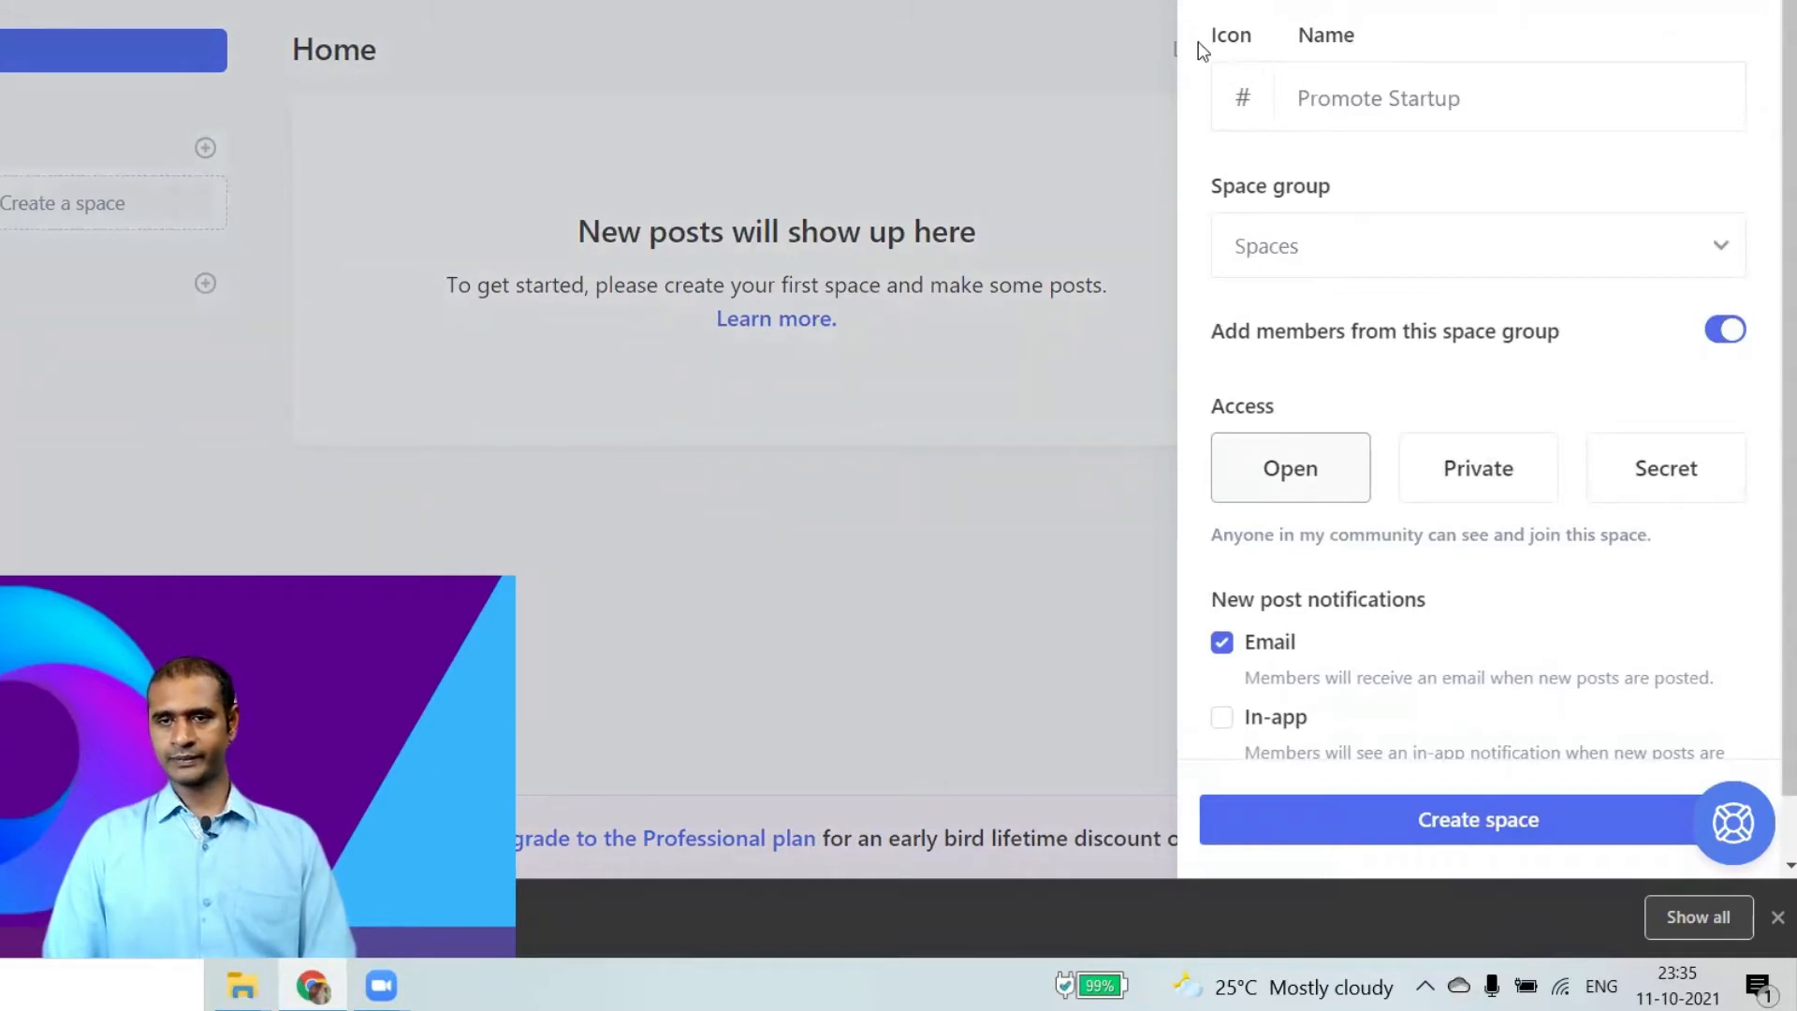
left_click(1255, 101)
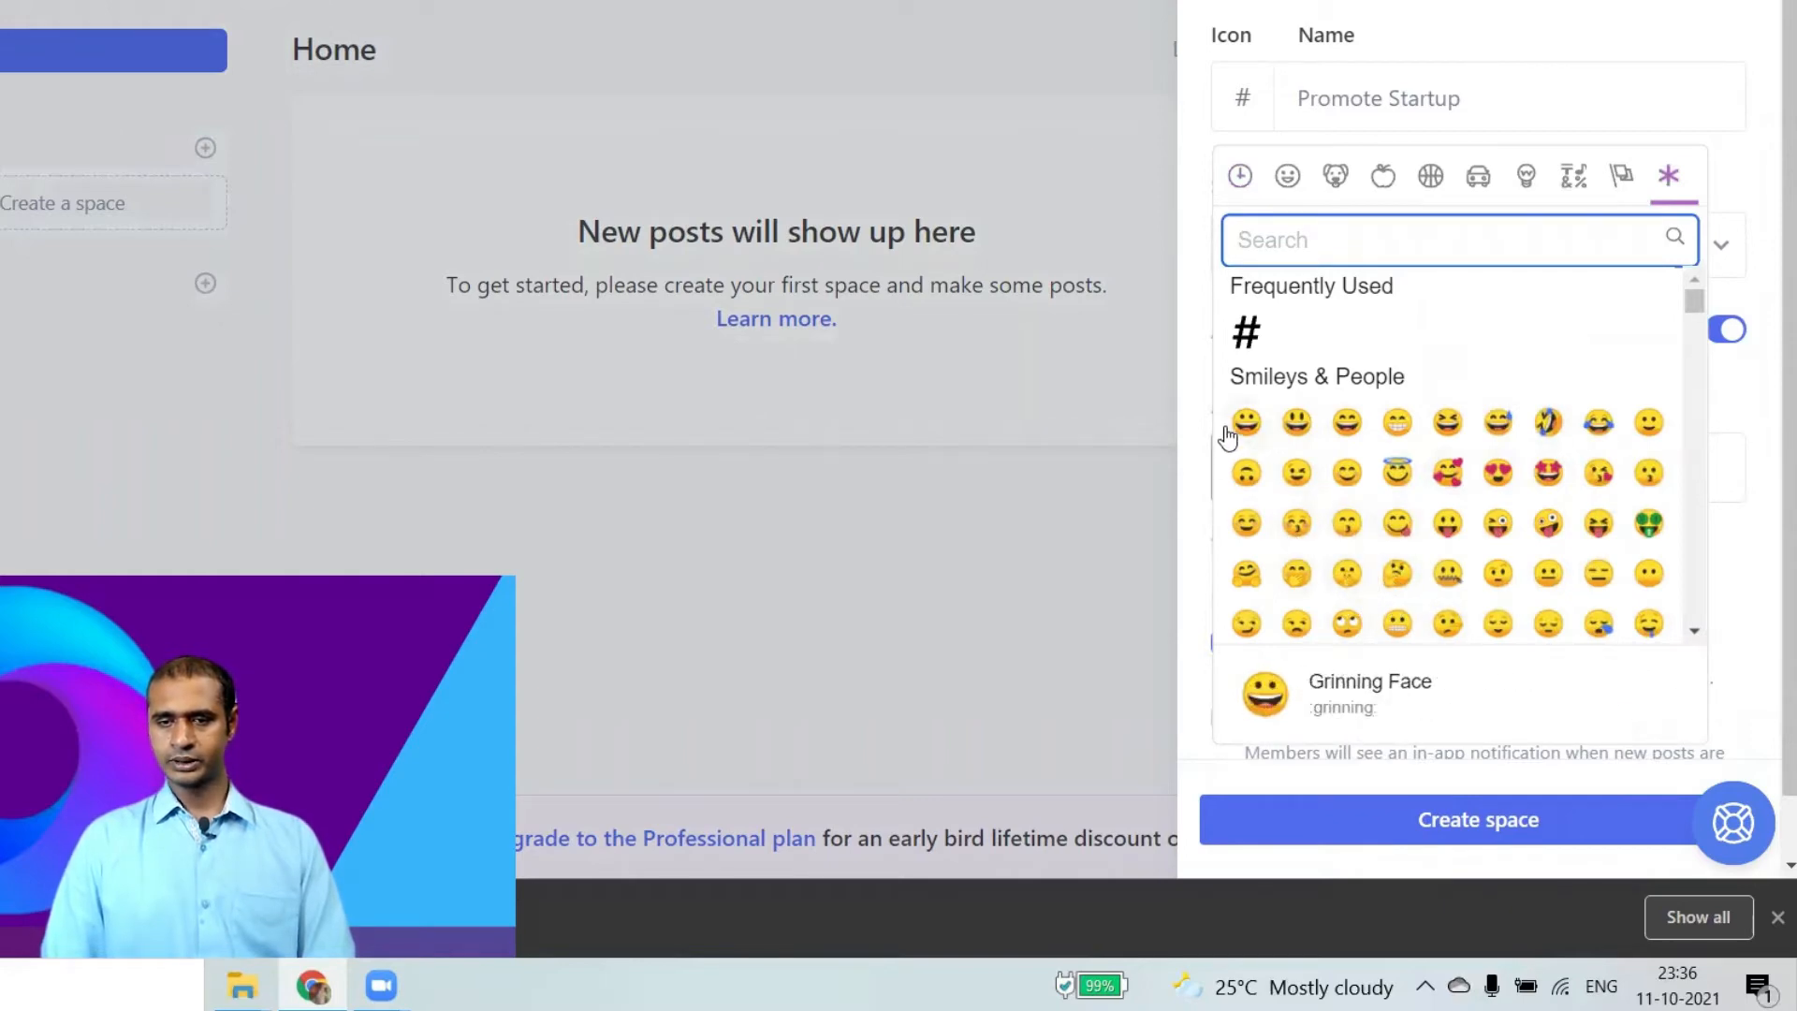
left_click(1255, 513)
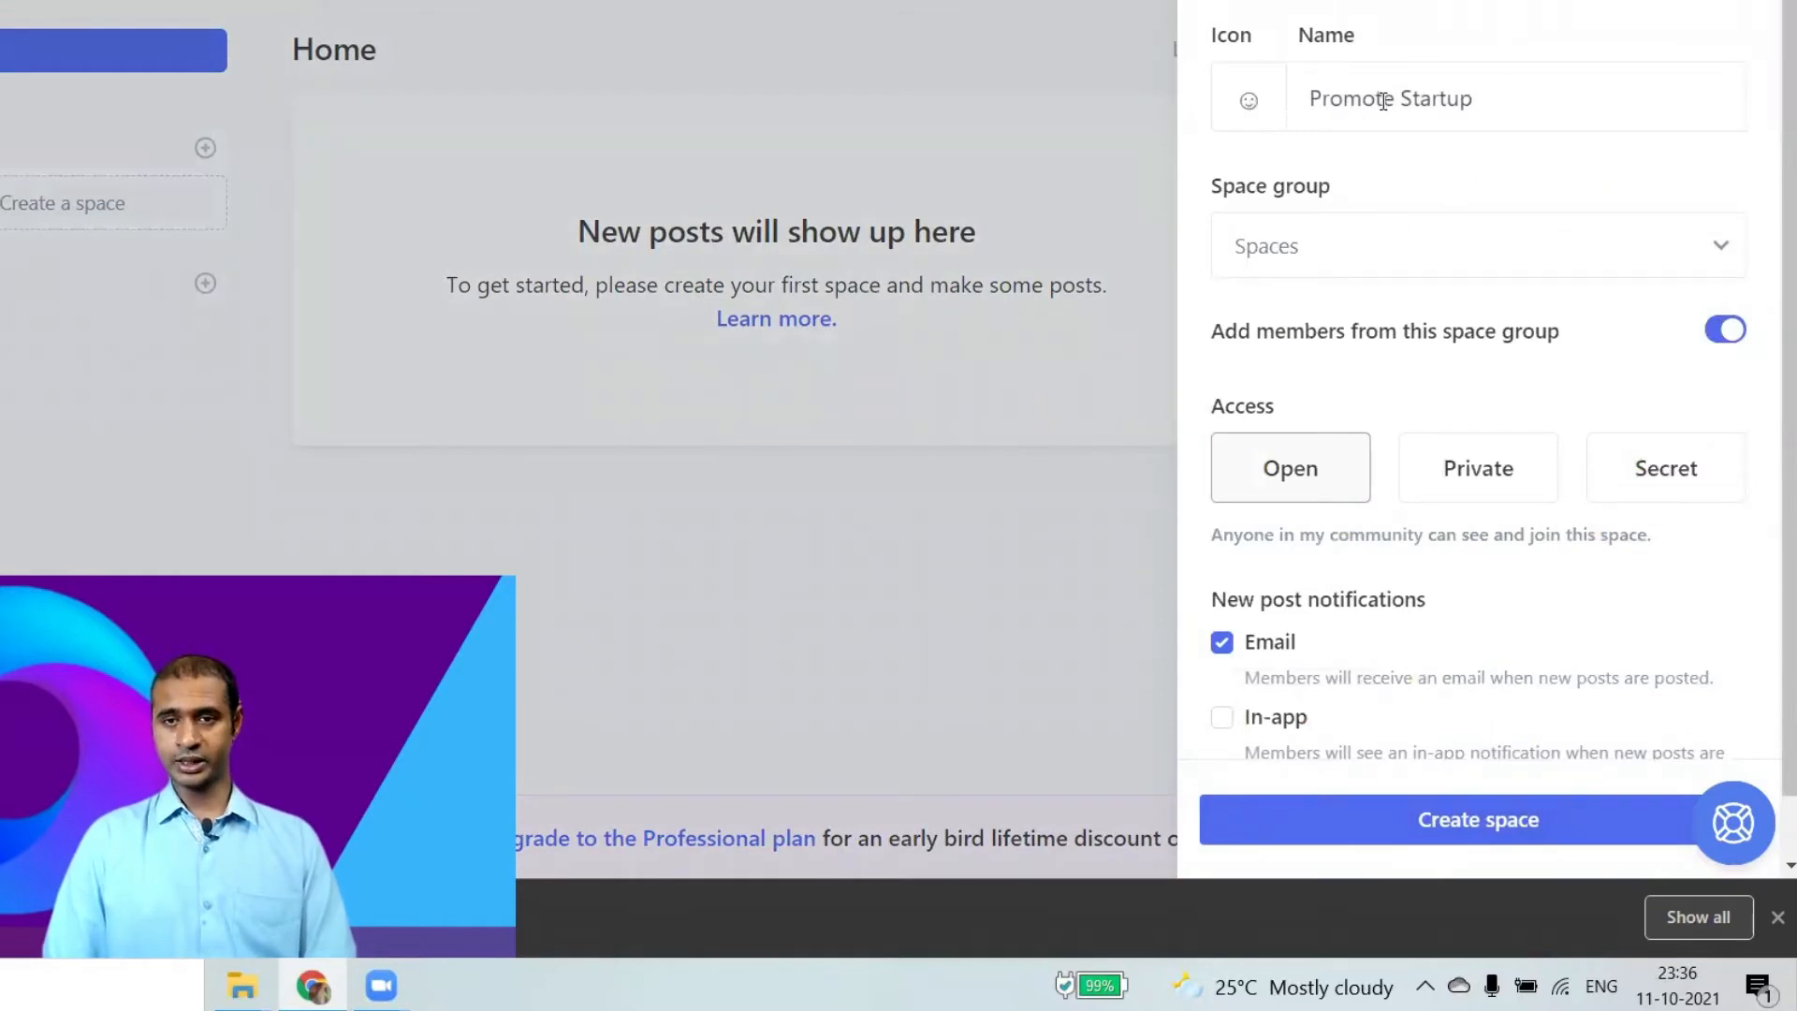
scroll(1357, 398, "down", 1)
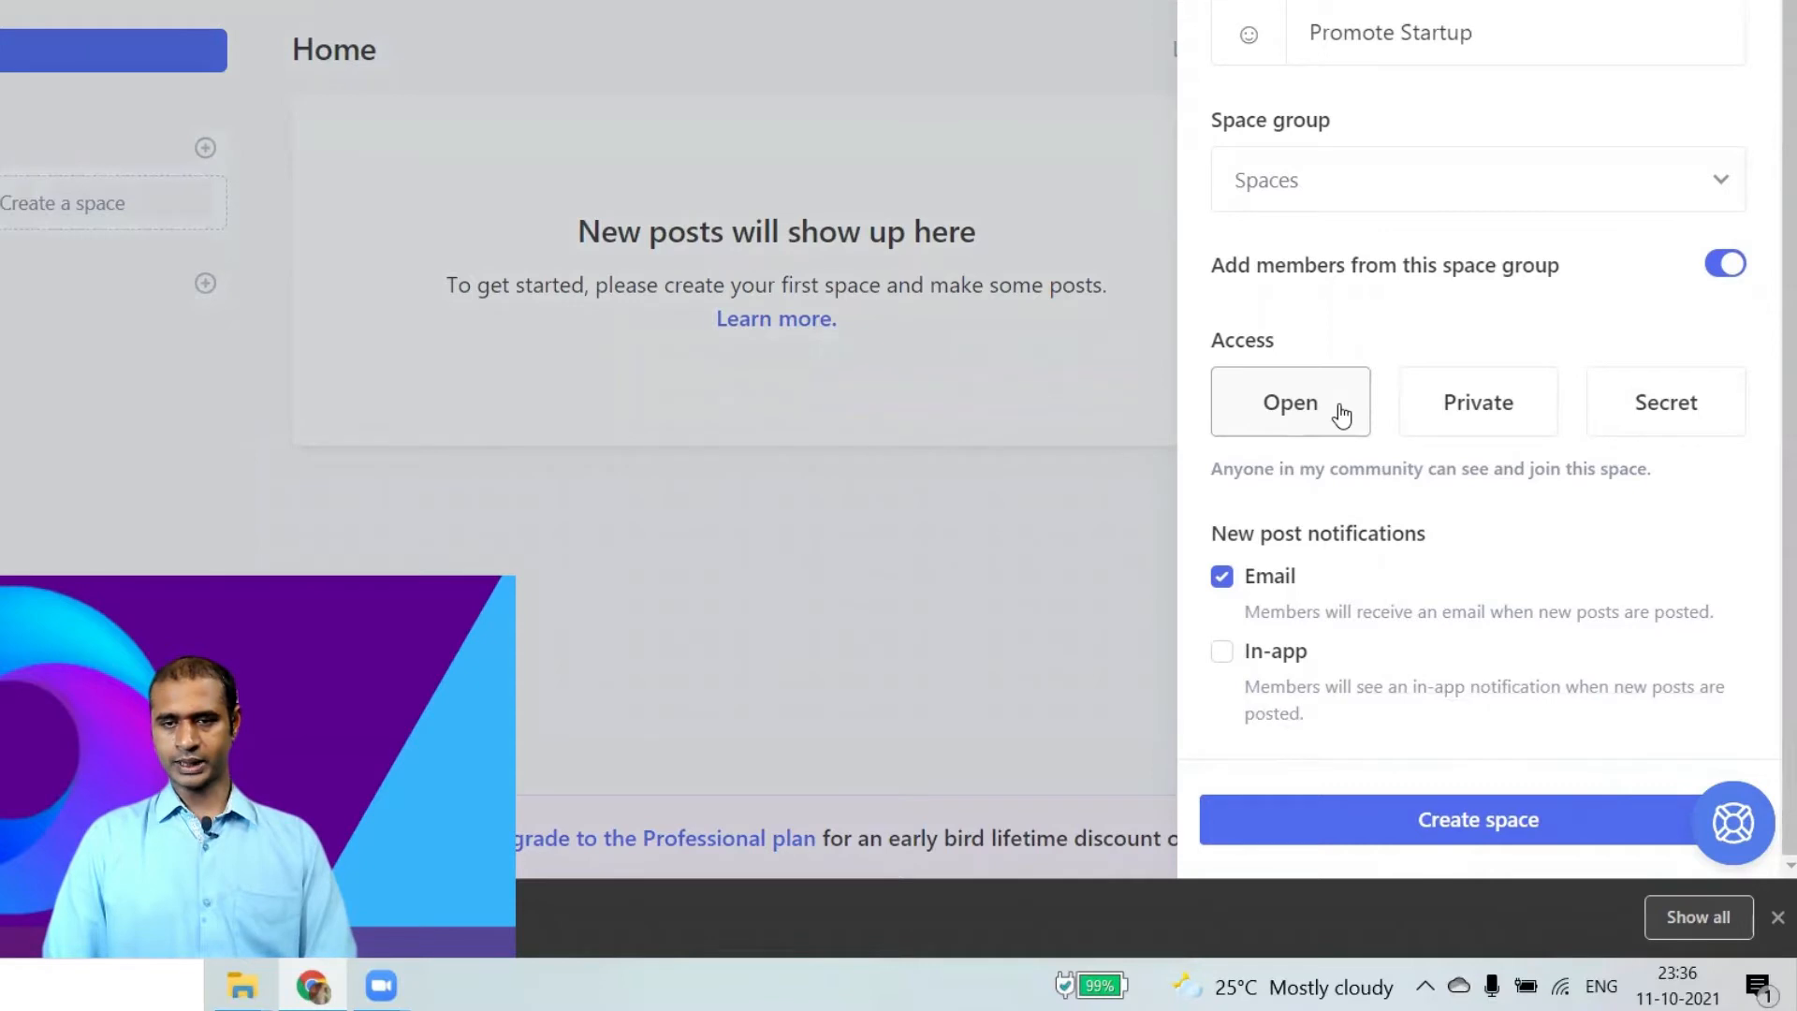
Create the Promote Startup space, zoom the browser to 150%, and begin another space.
left_click(1358, 831)
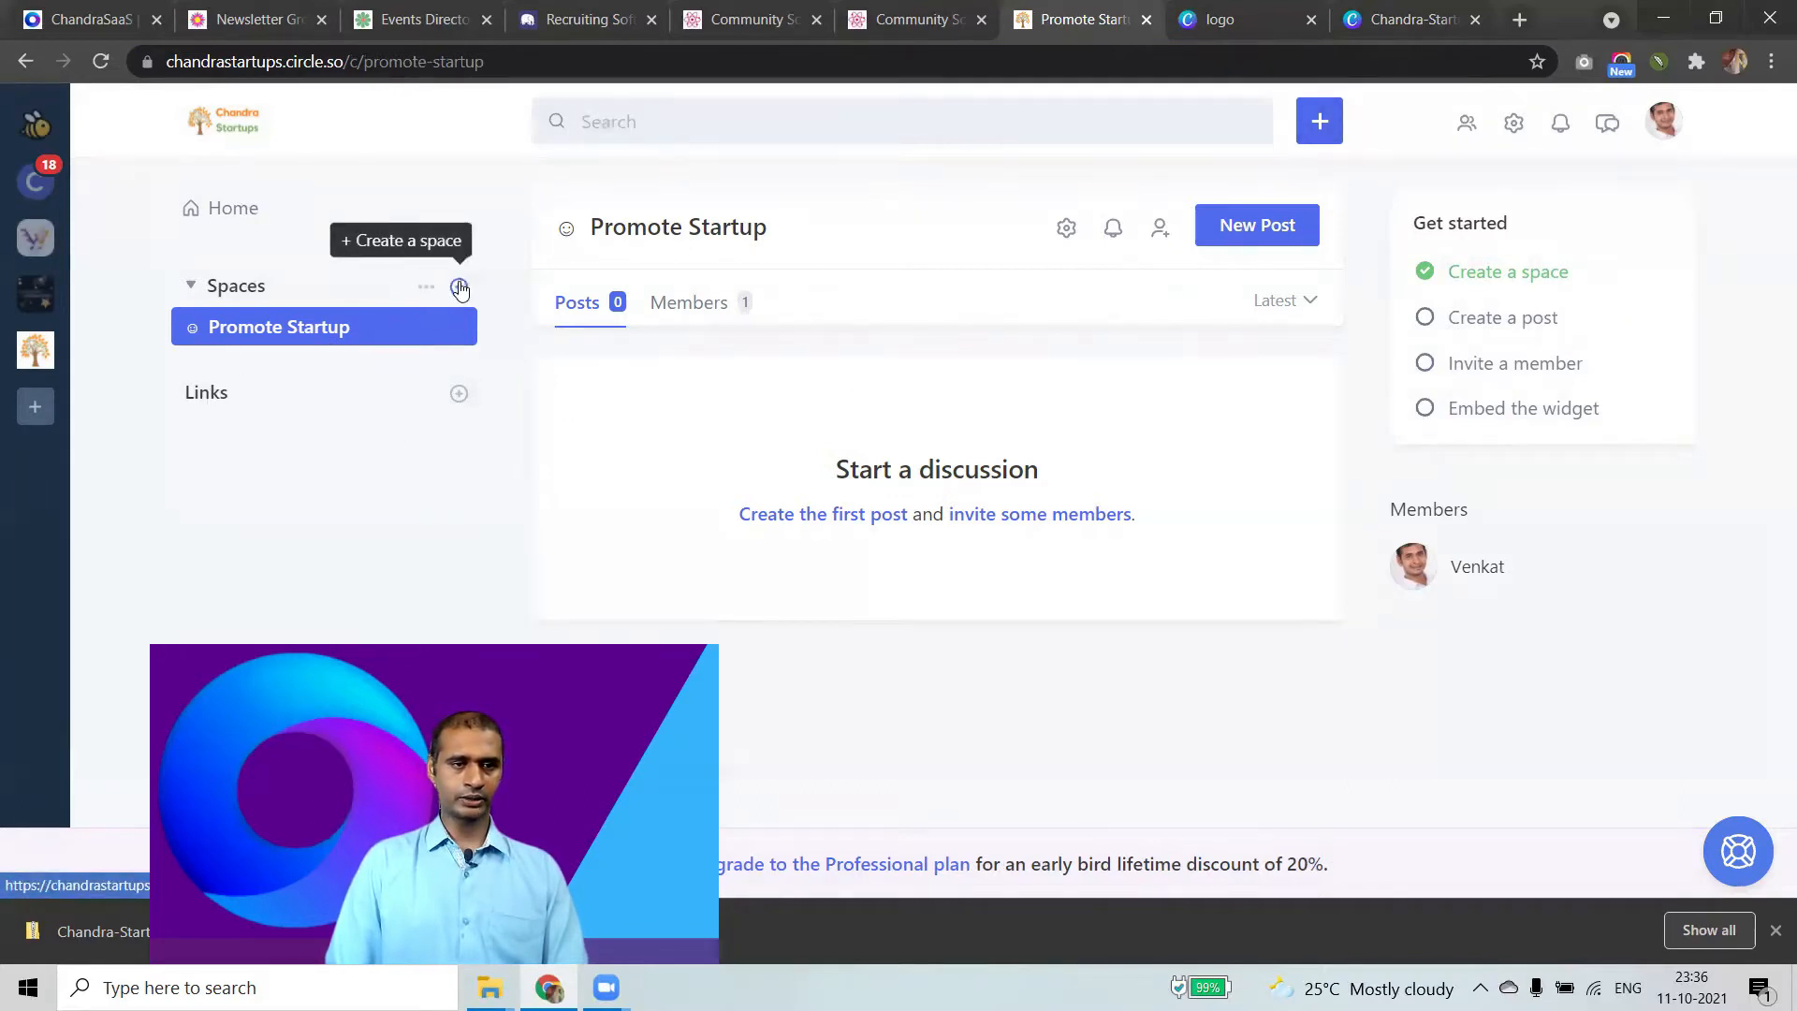
key("ctrl+plus")
key("ctrl+plus")
key("ctrl+plus")
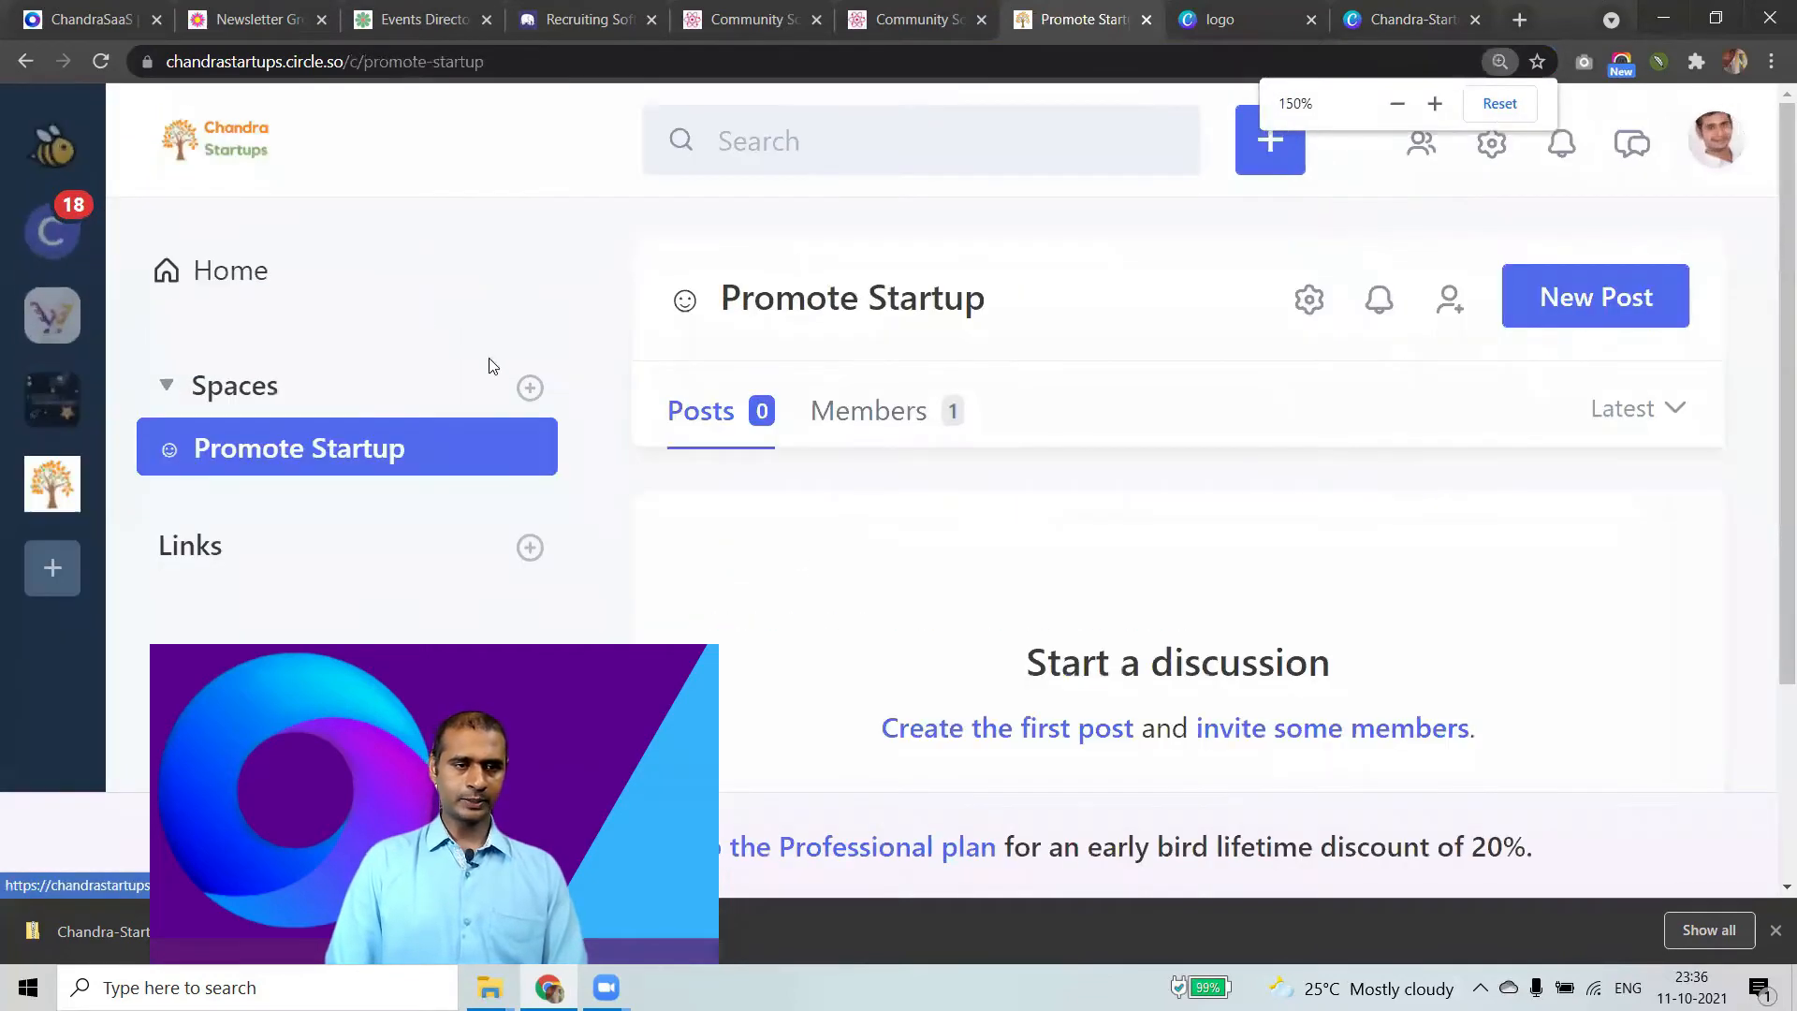
left_click(531, 388)
Create a Marketing space in the Spaces group, then return to the Promote Startup space.
left_click(1382, 327)
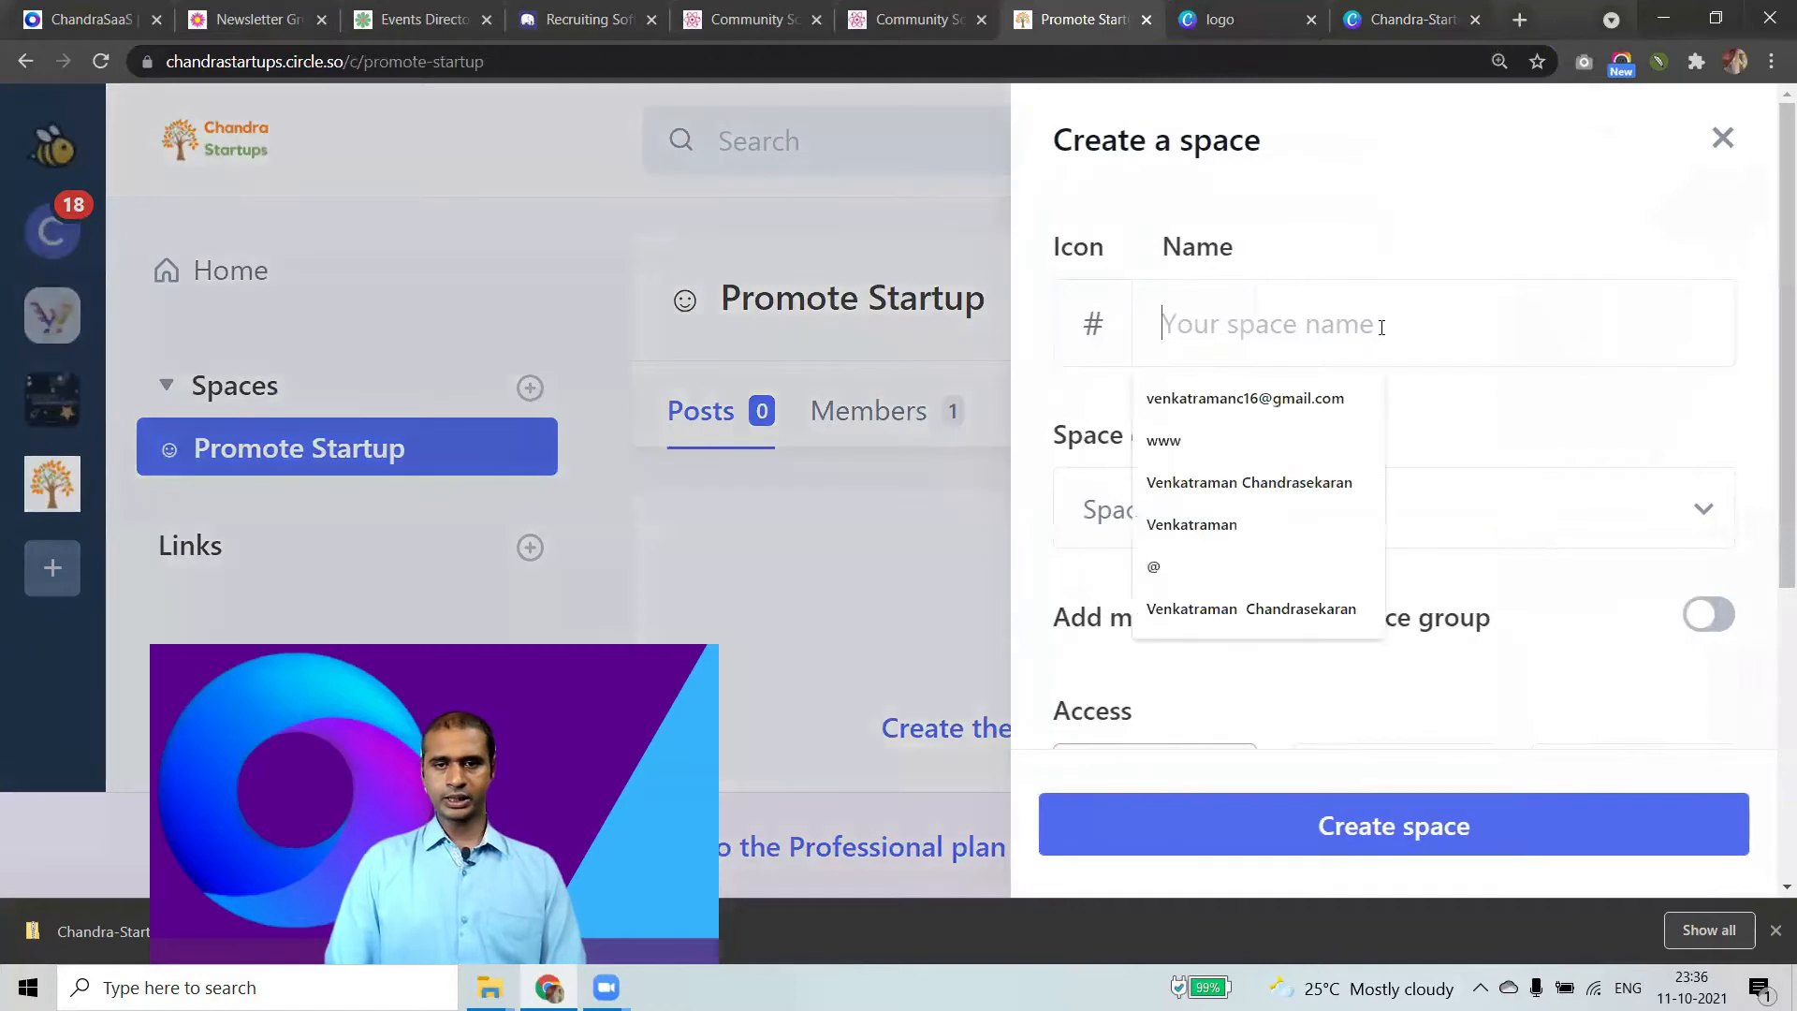
type("Mar")
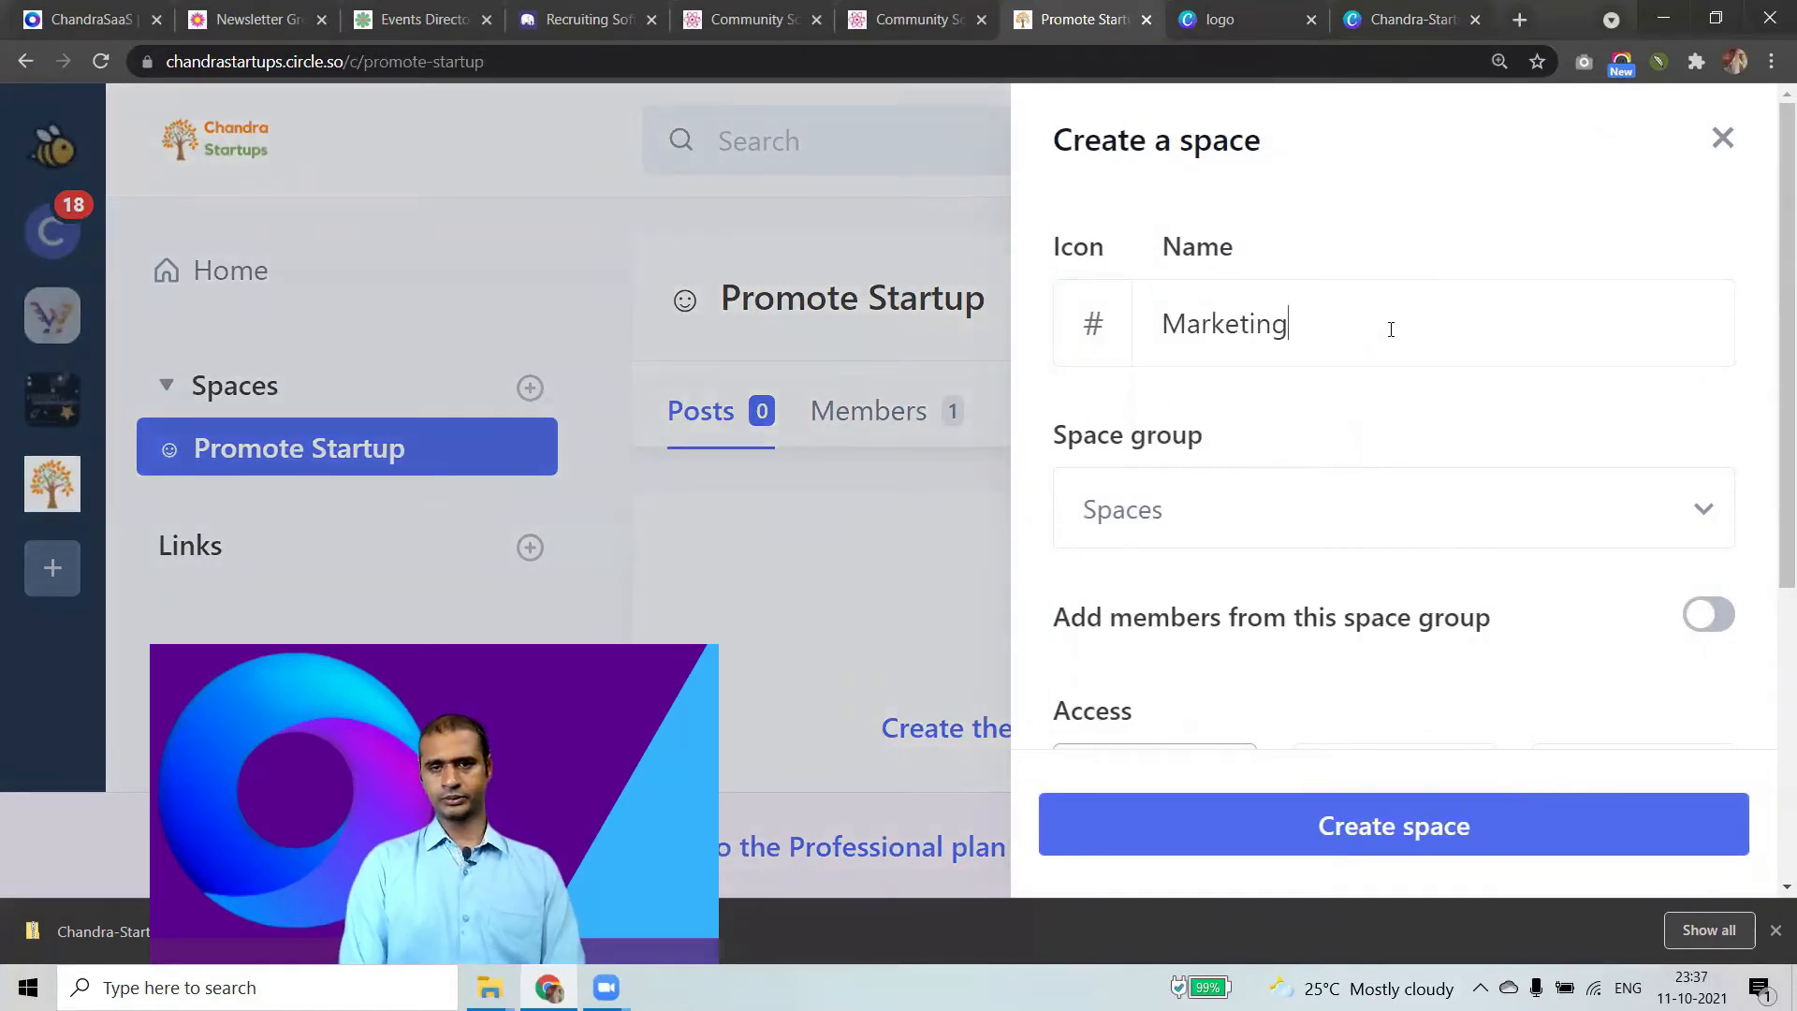
type("keting")
scroll(1232, 620, "down", 5)
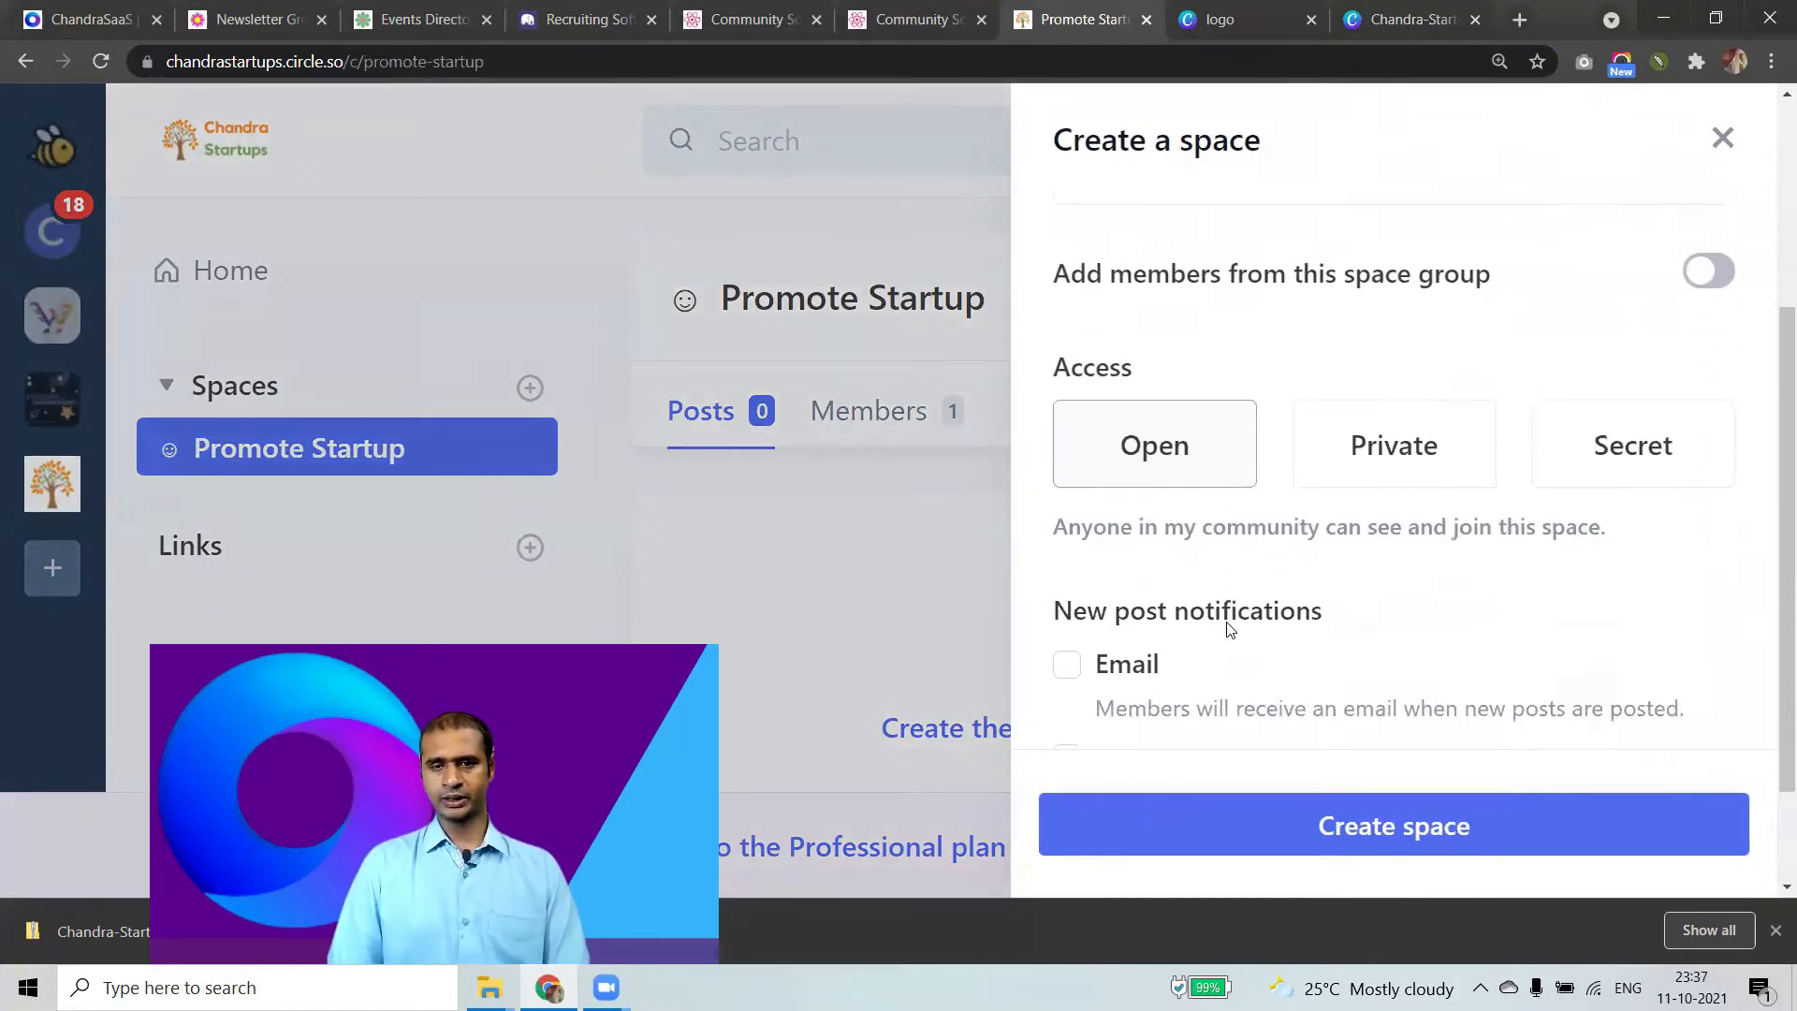
scroll(1229, 632, "up", 5)
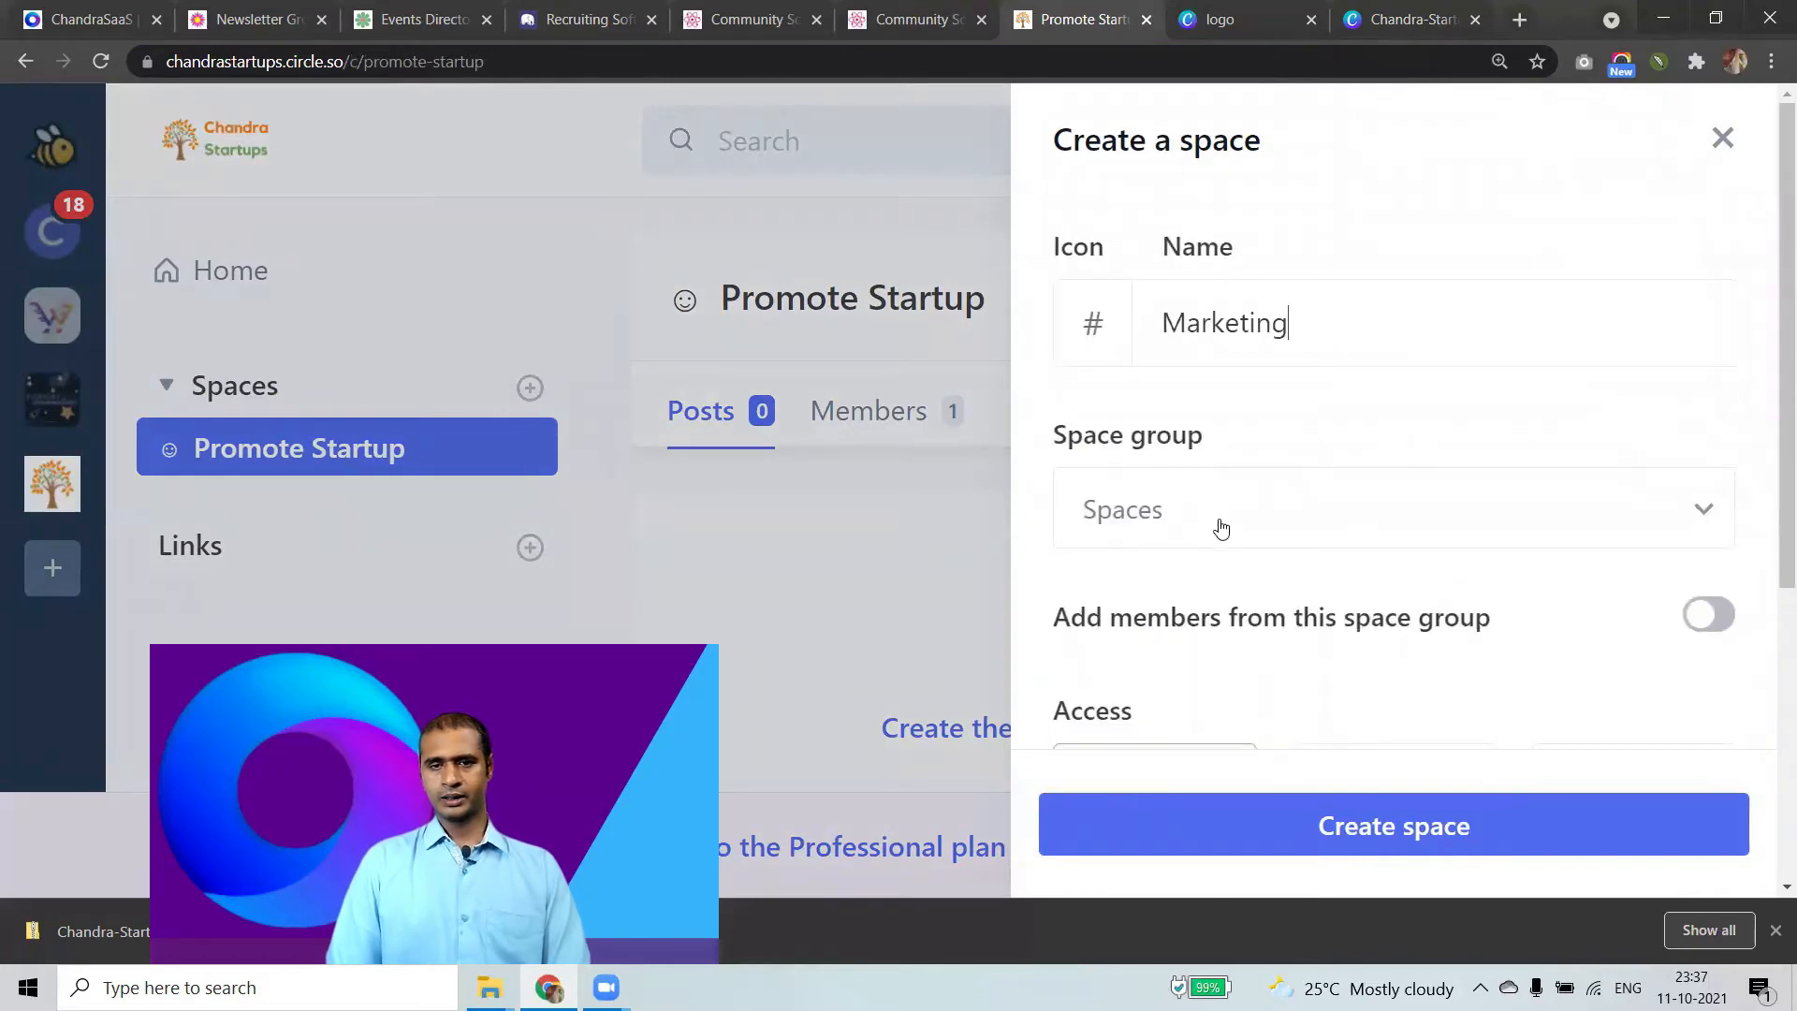
left_click(1254, 513)
left_click(1307, 466)
scroll(1319, 475, "down", 5)
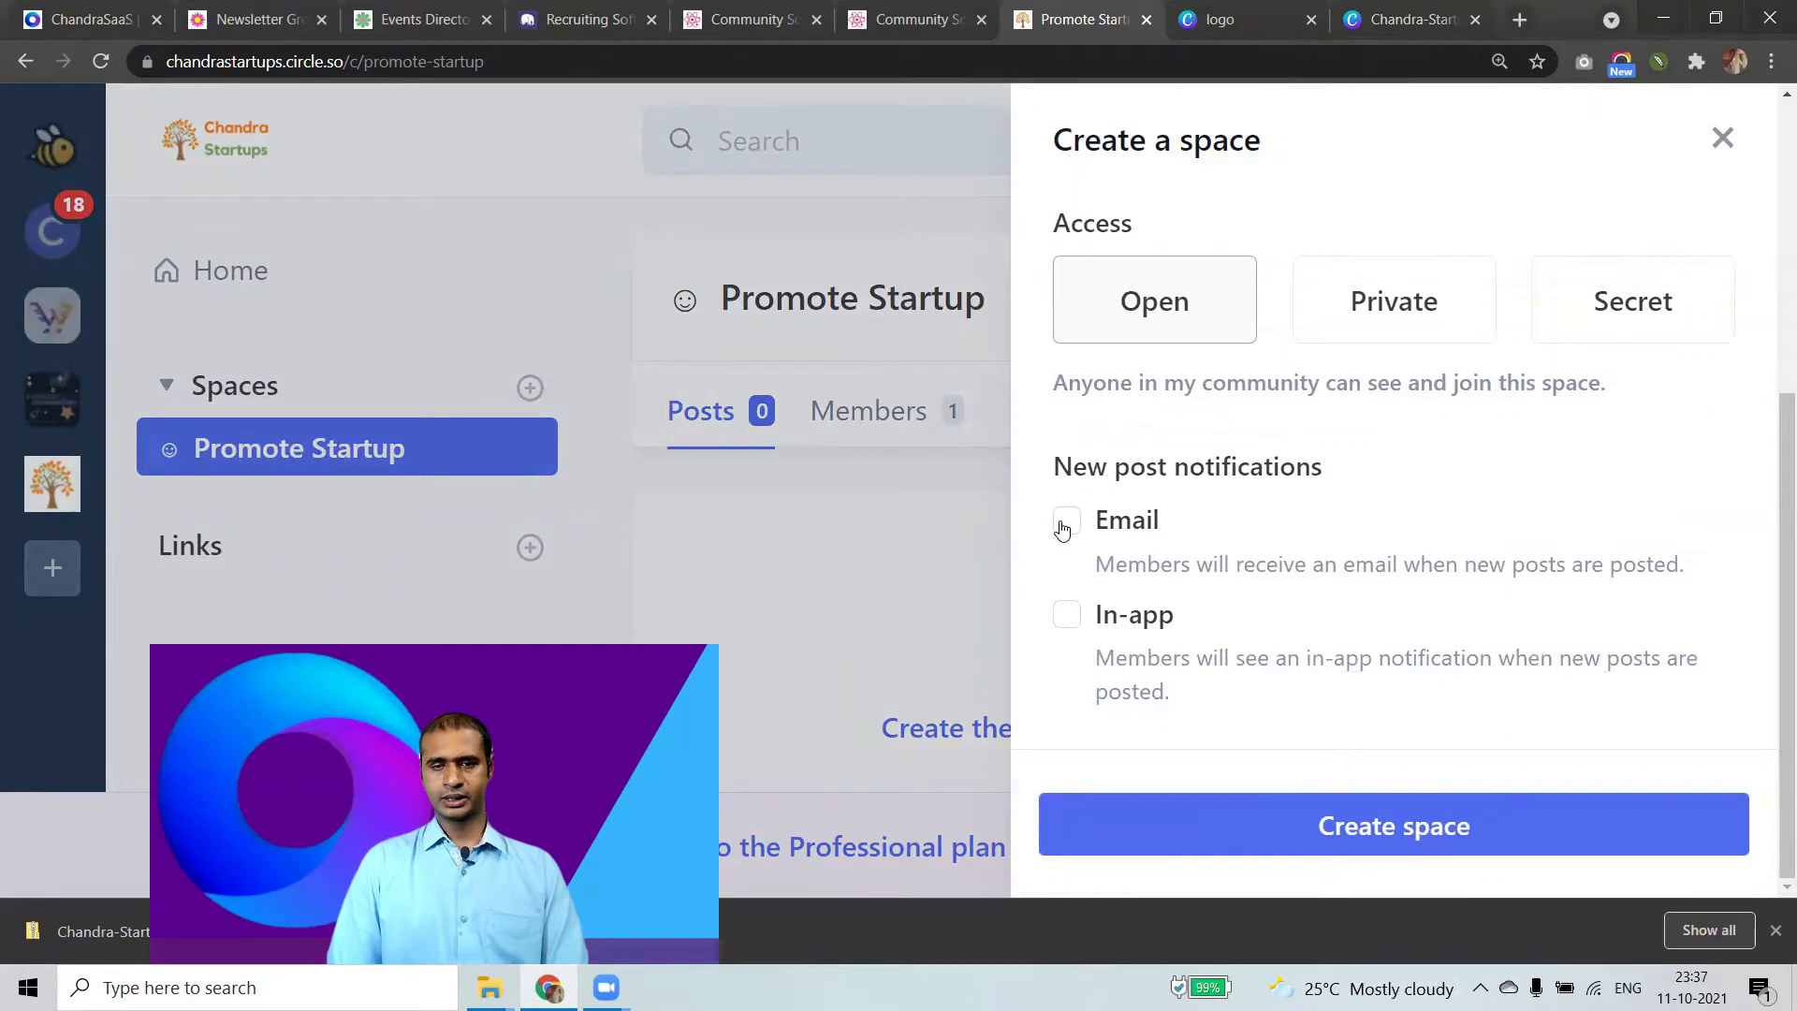
left_click(1326, 828)
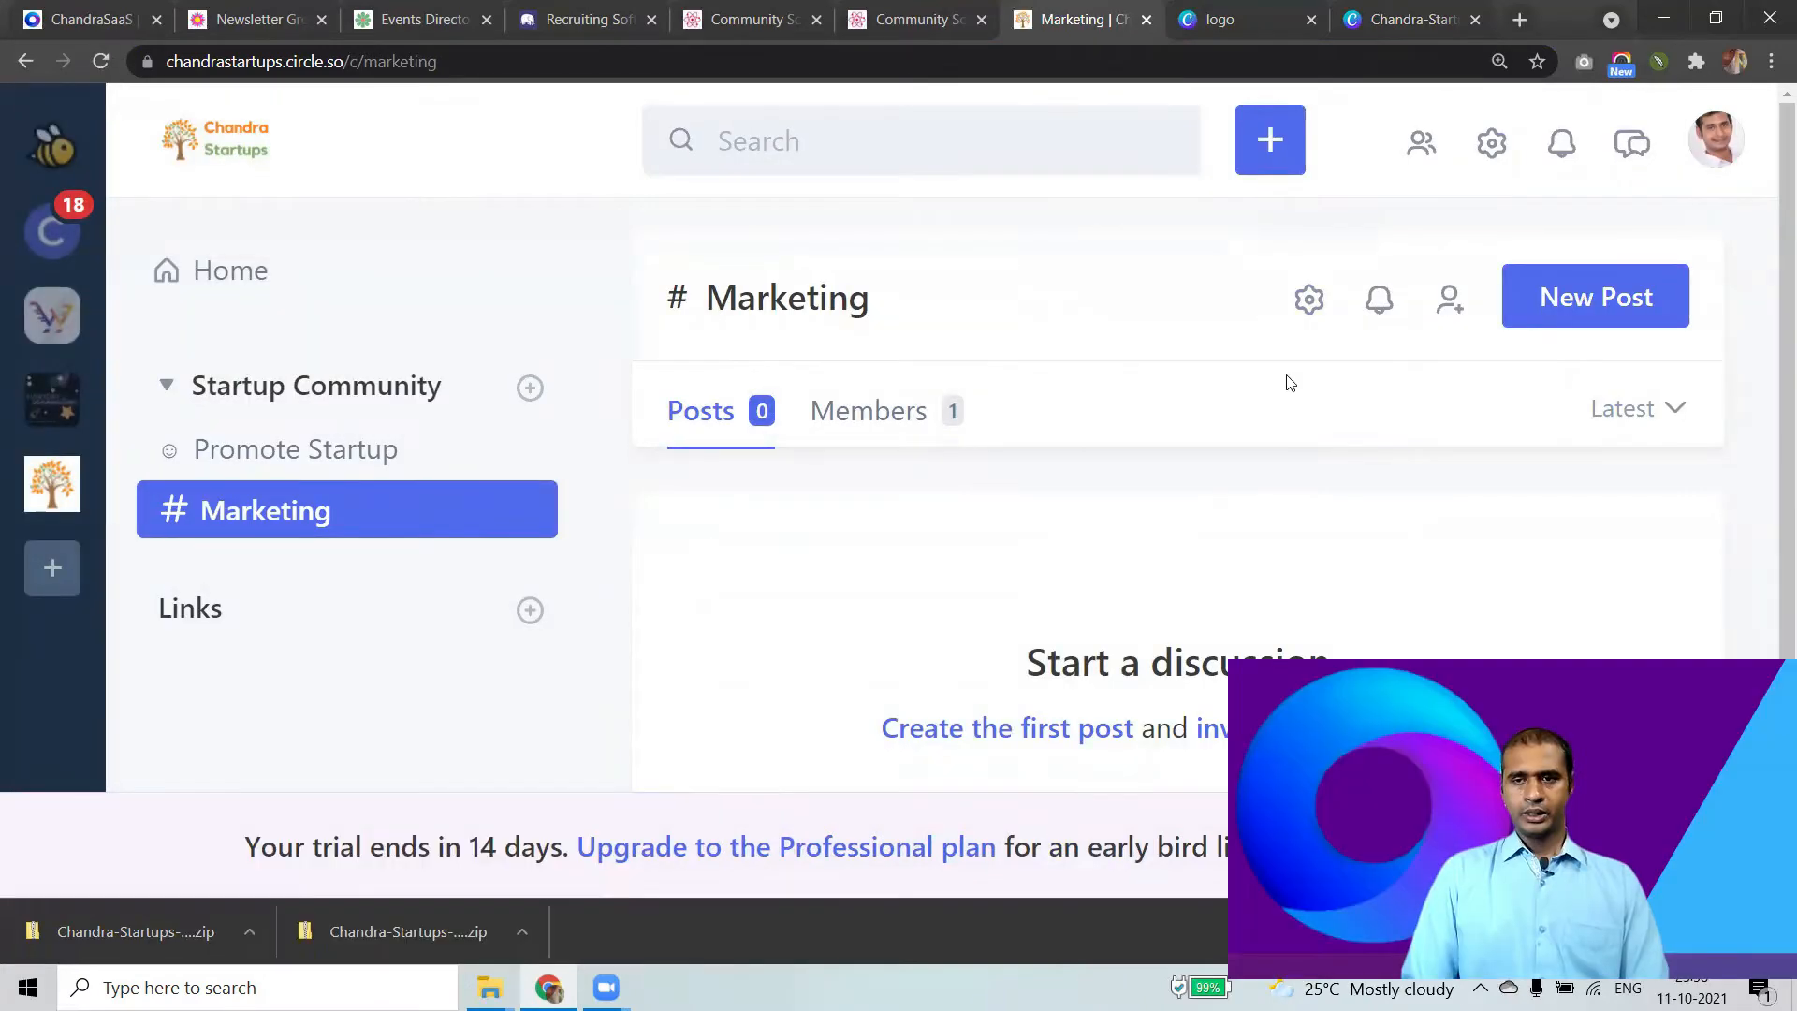
left_click(293, 451)
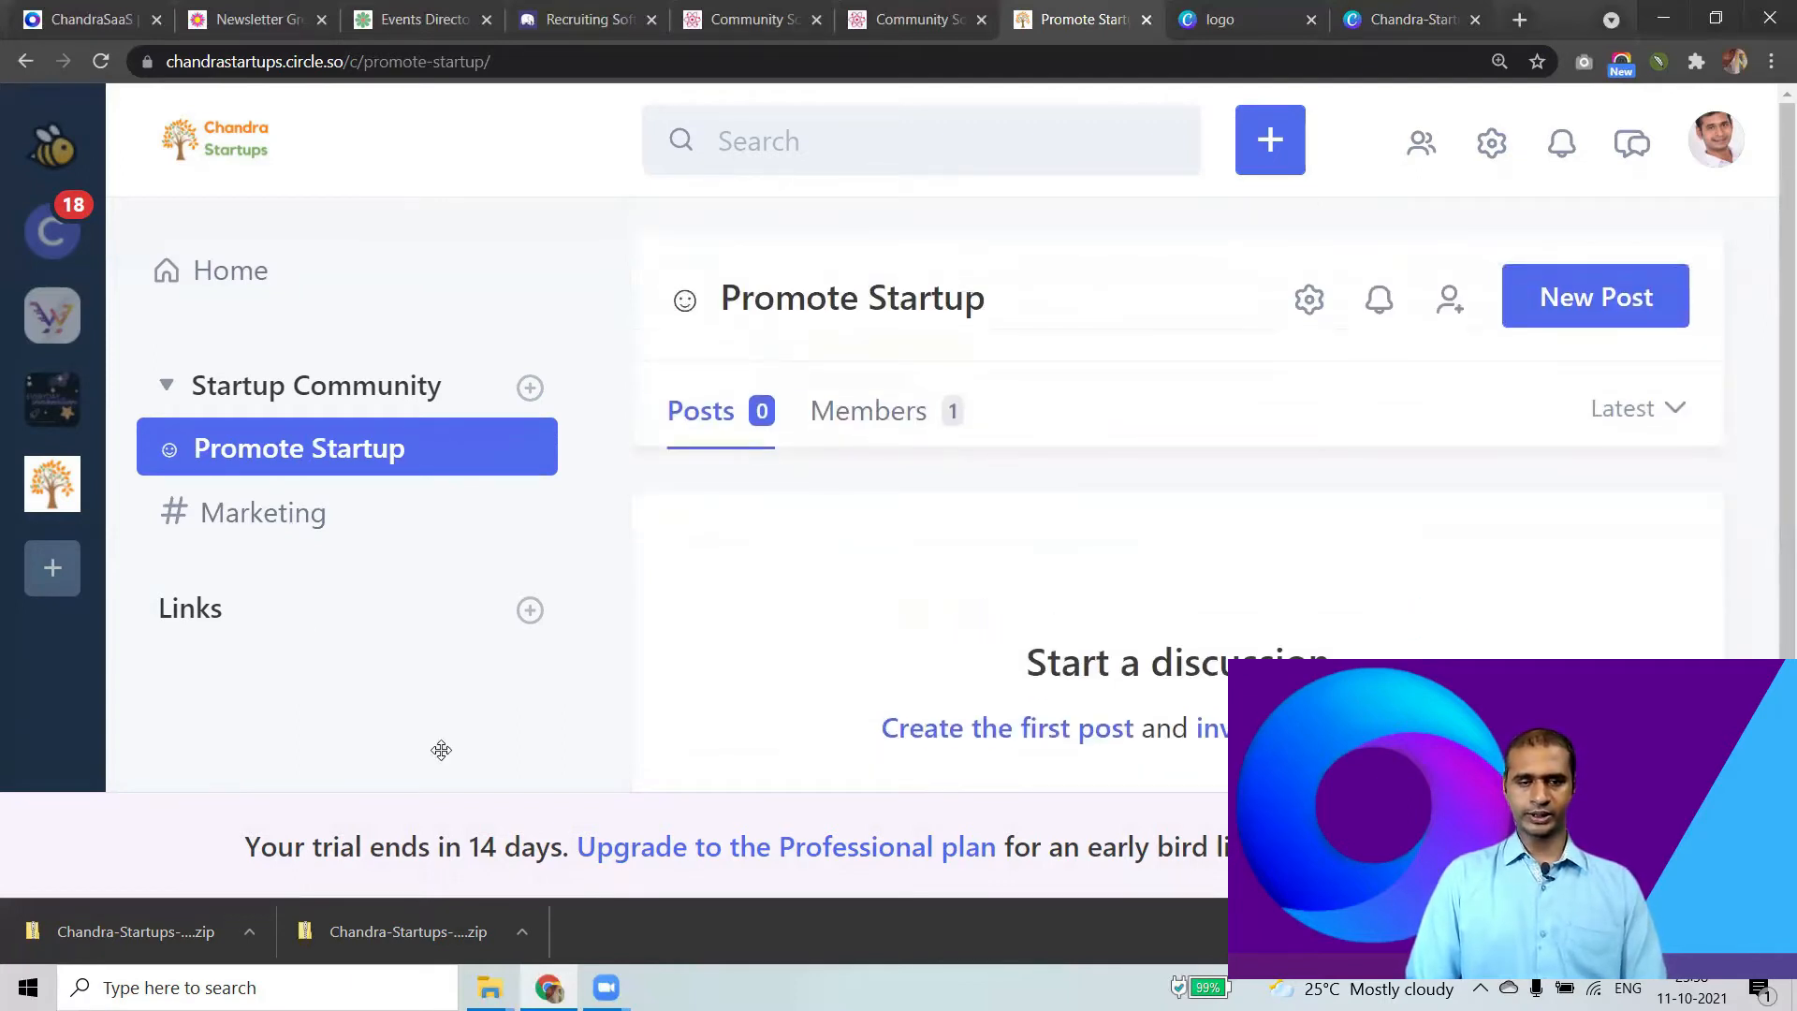
Publish a post titled 'Promote your Startup' without a cover image in Promote Startup.
left_click(1622, 310)
double_click(727, 227)
left_click_drag(880, 202, 904, 217)
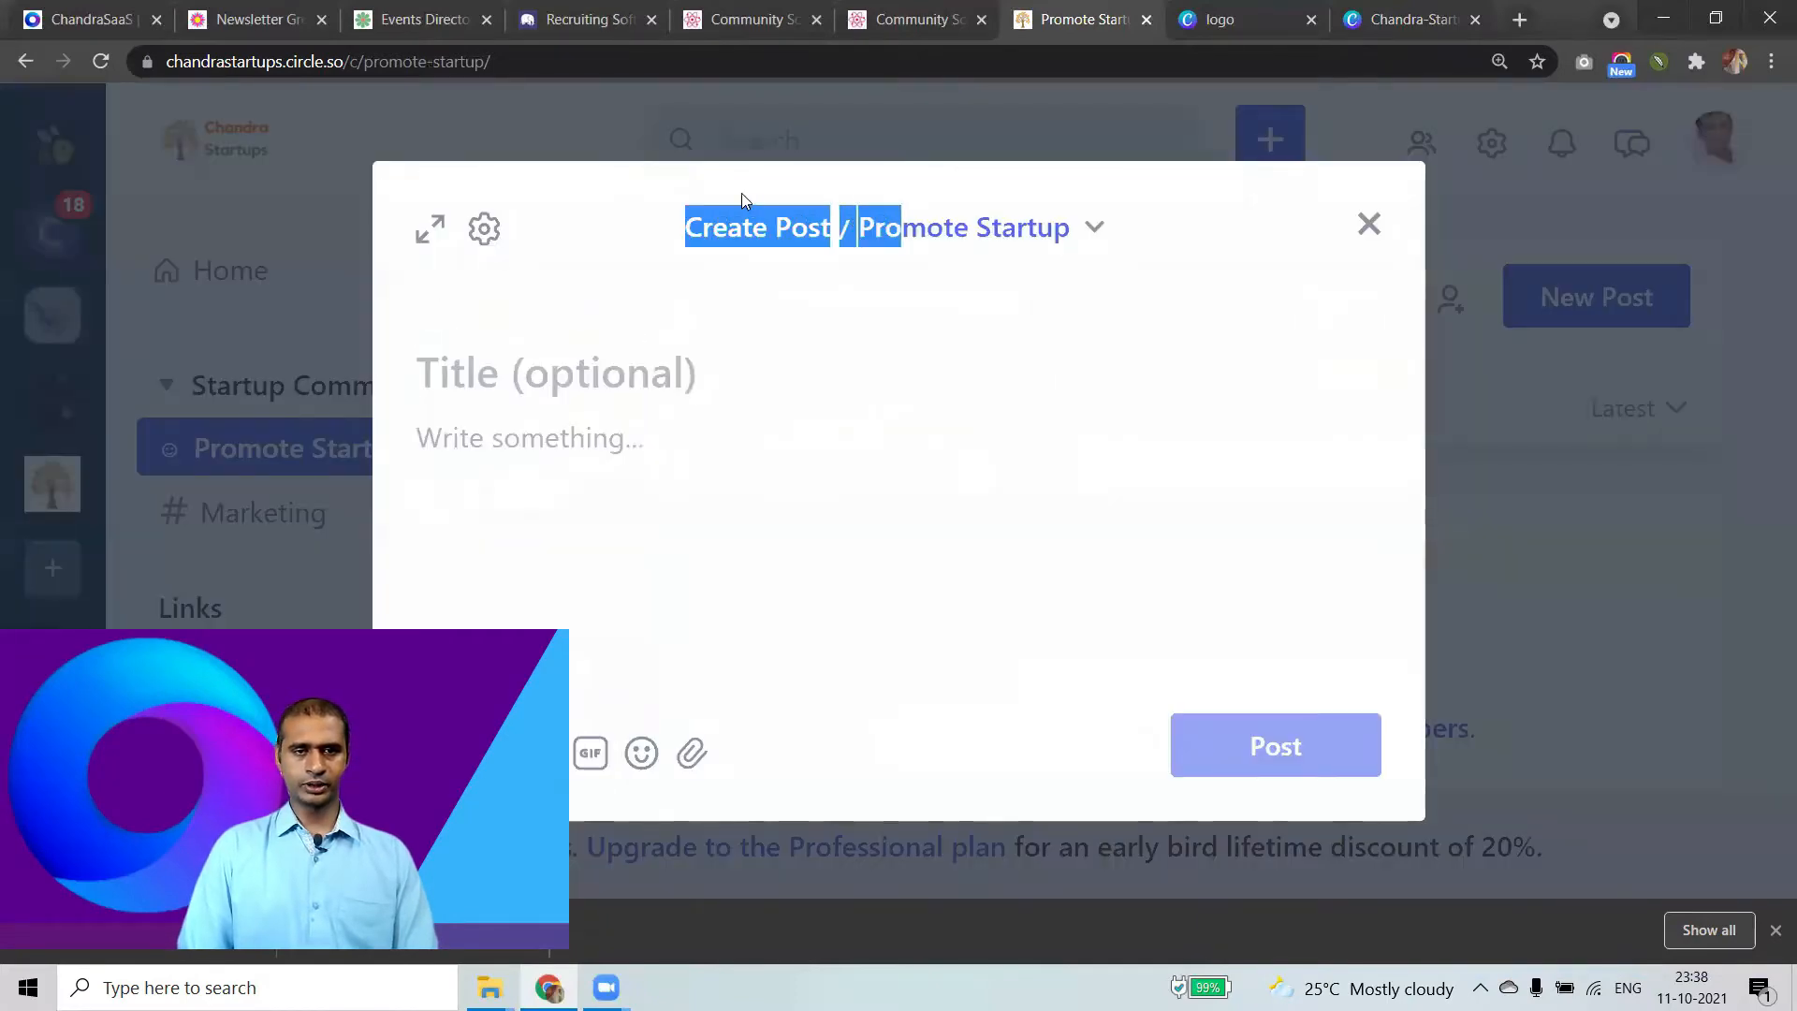
left_click(507, 373)
left_click(506, 313)
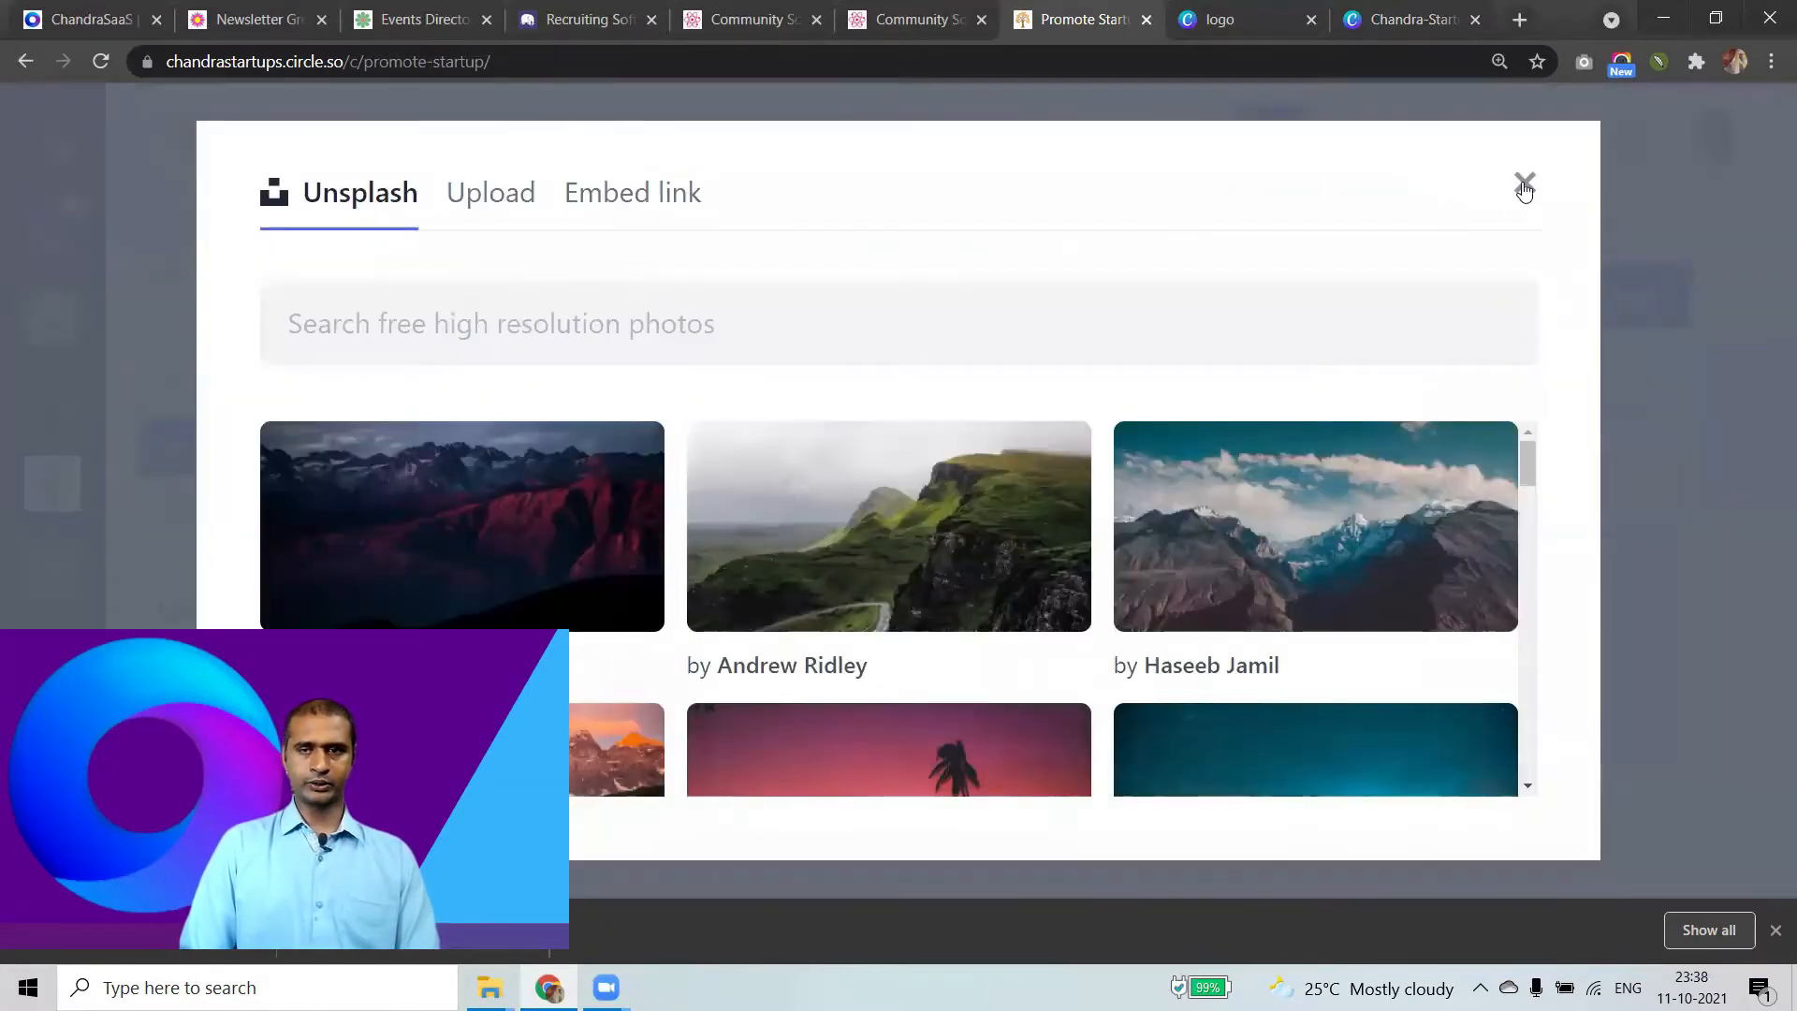
left_click(1411, 110)
type("Prom")
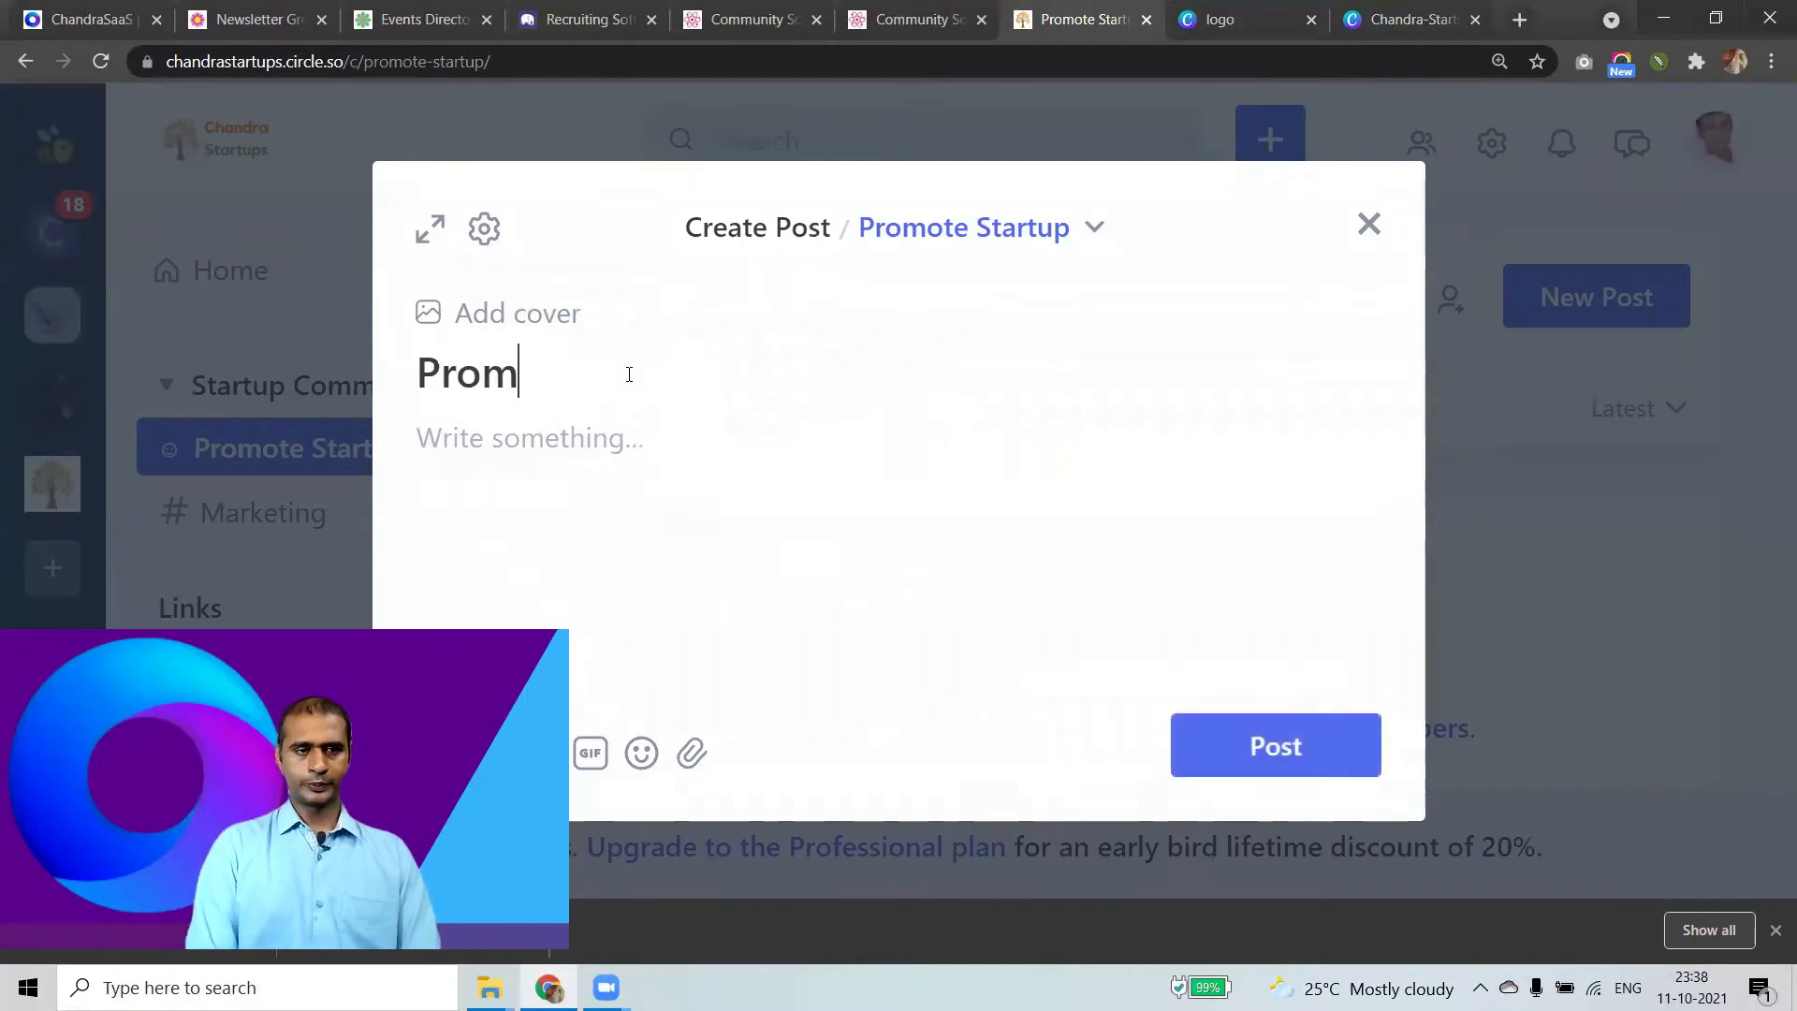
type("ote your Startp")
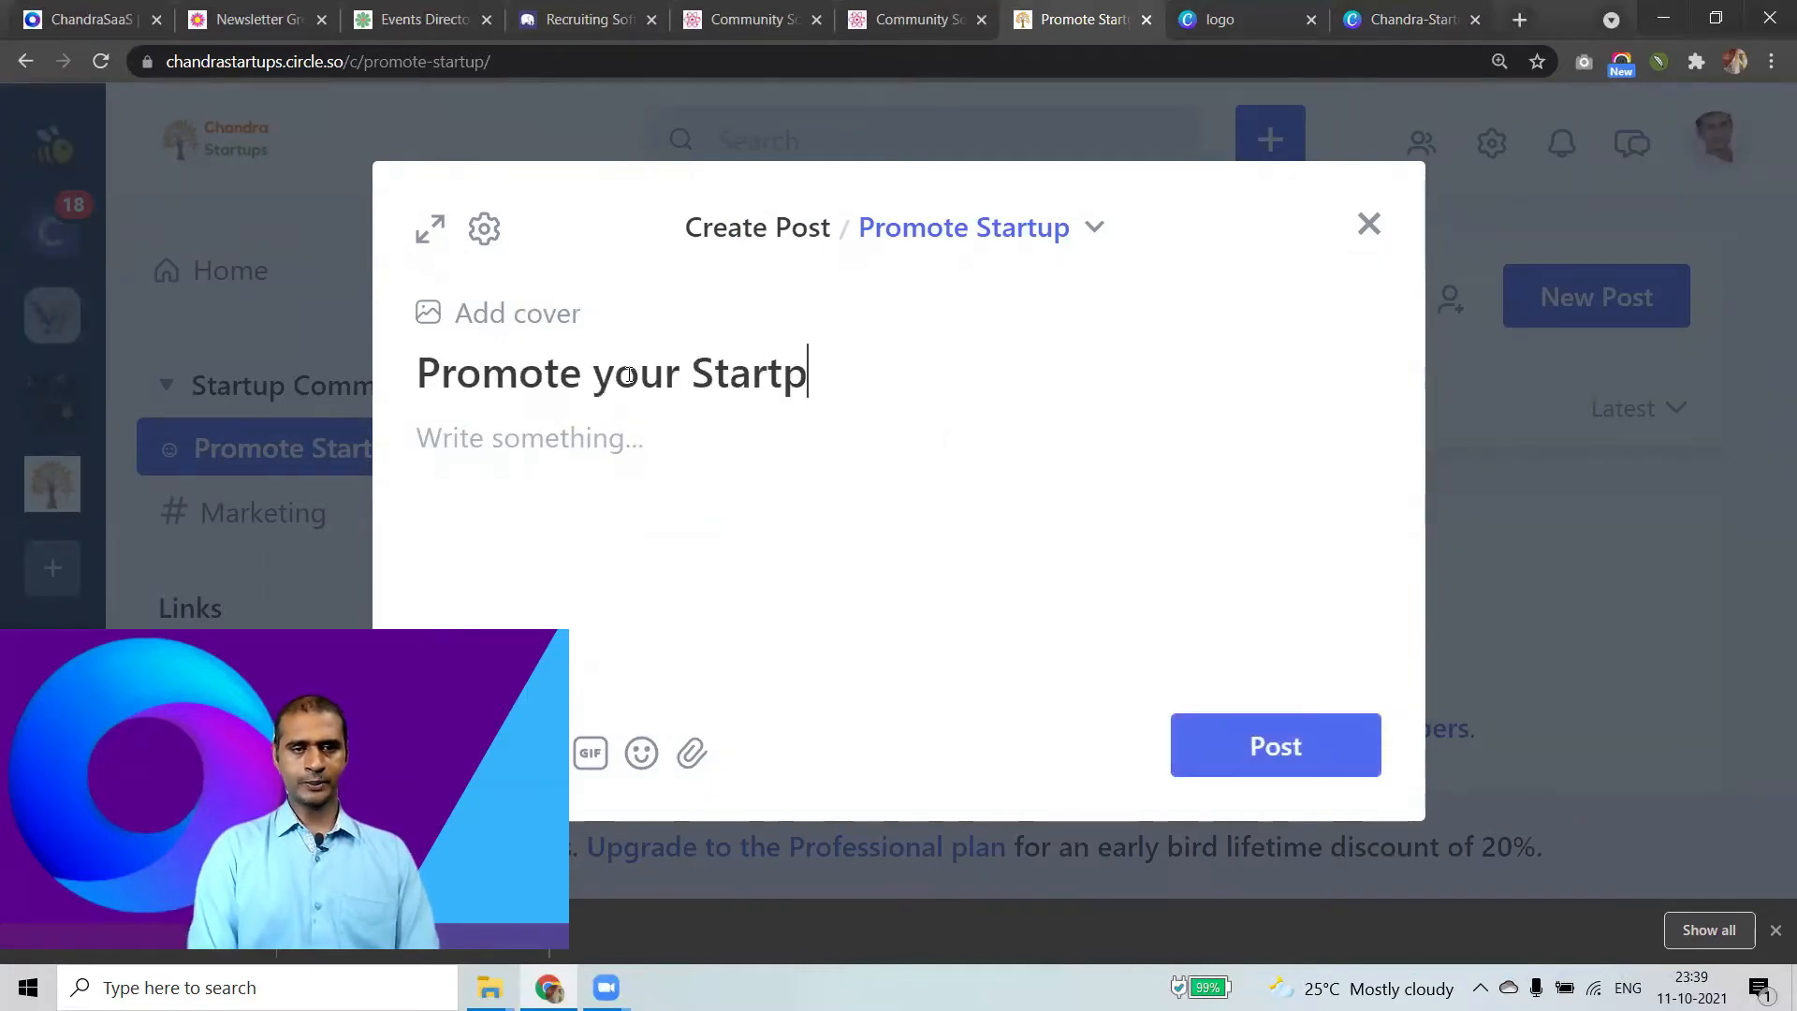
key("BackSpace")
type("up")
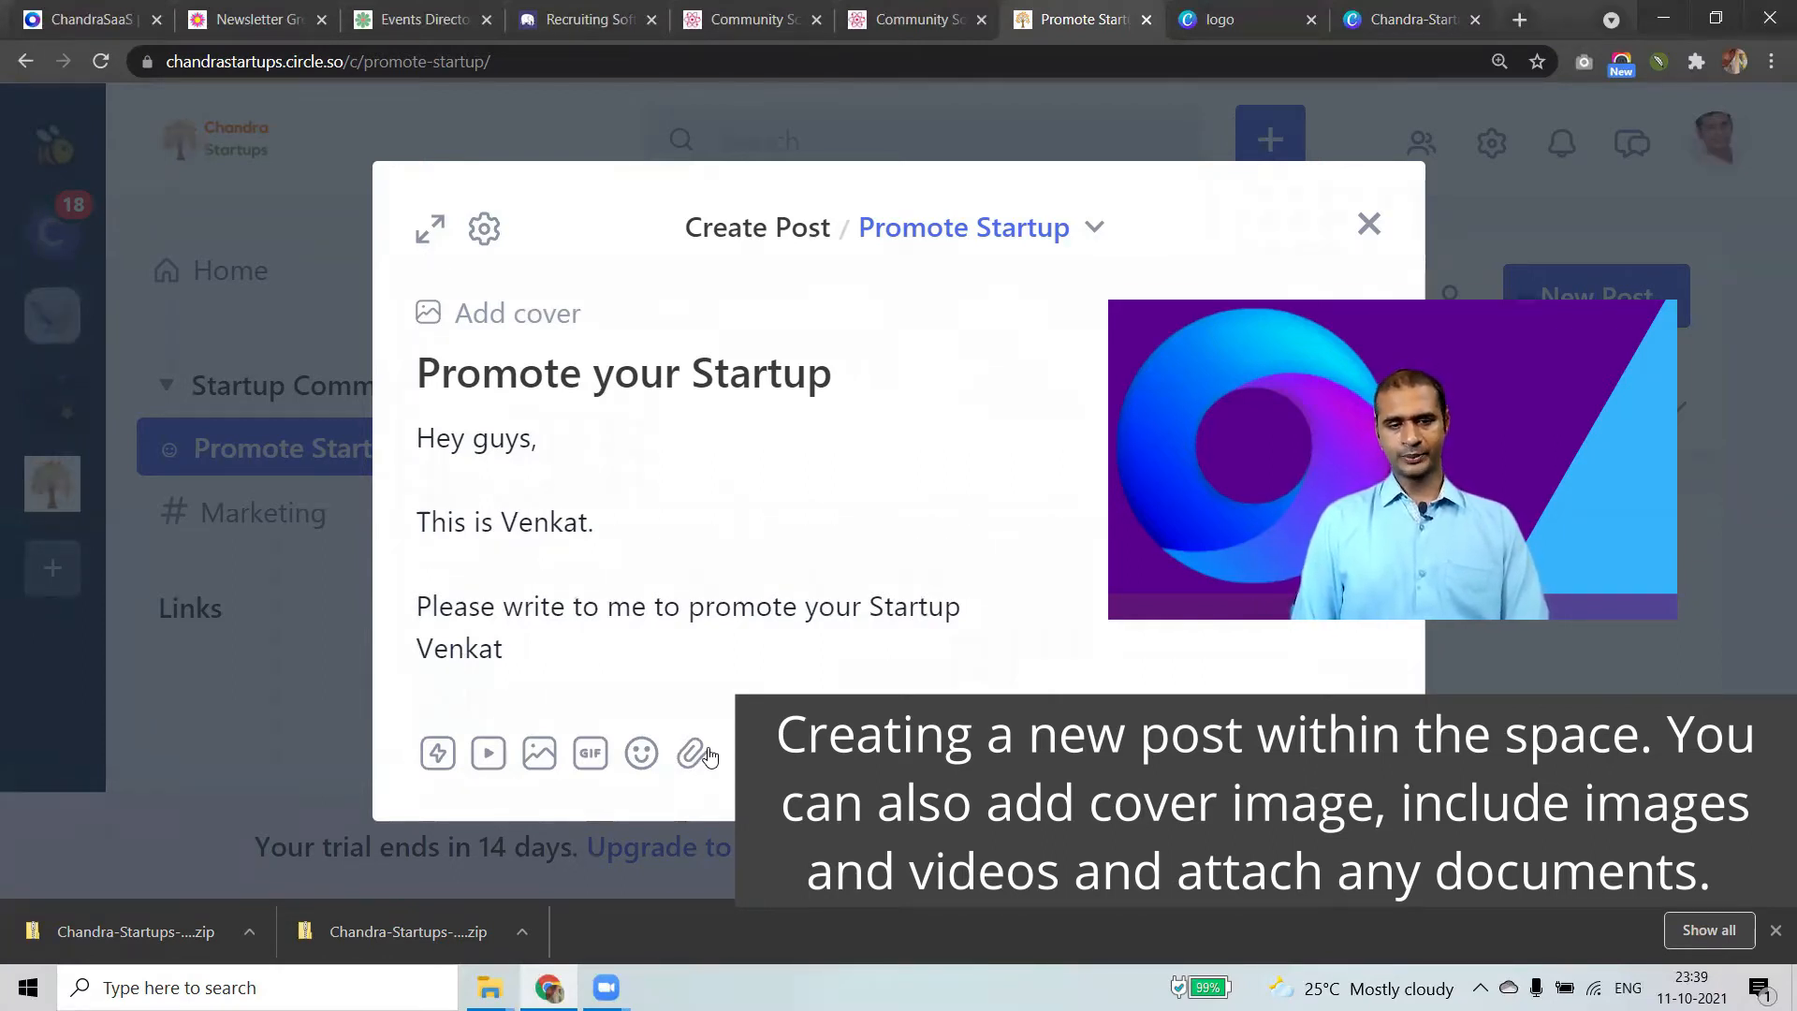
left_click(1230, 731)
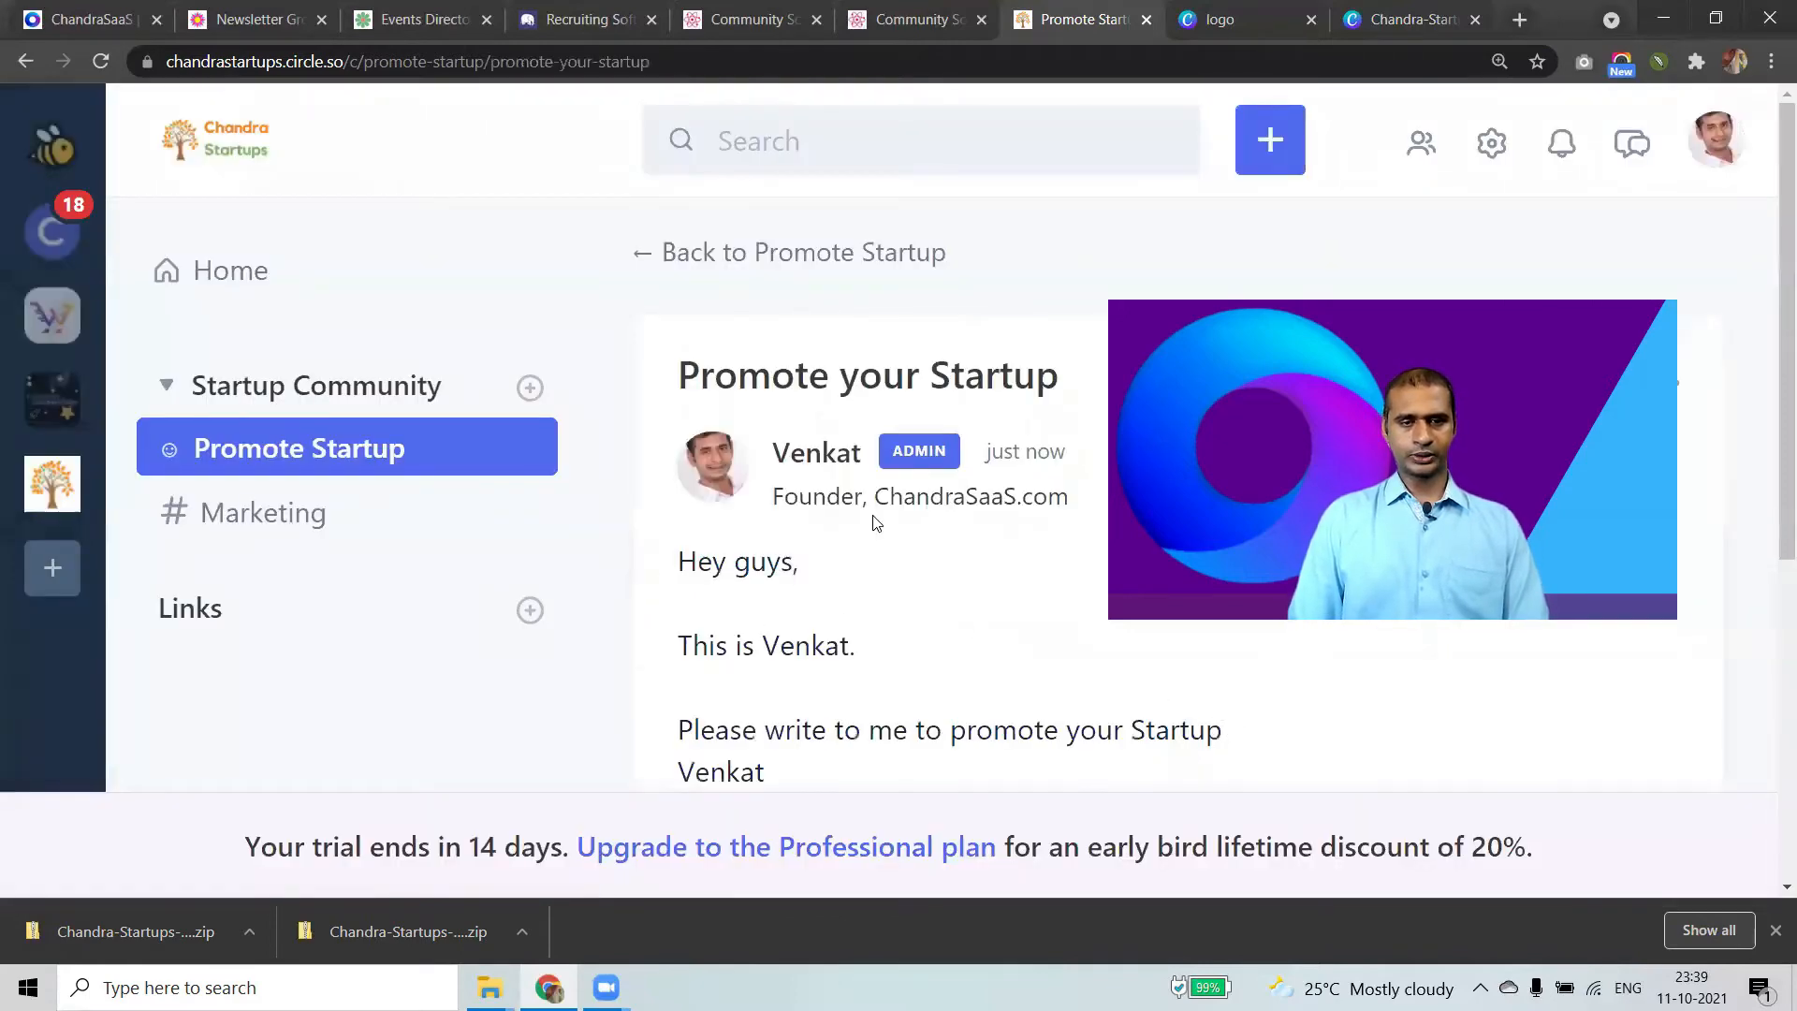
Scroll through the published 'Promote your Startup' post, then go to the Marketing space.
scroll(906, 566, "down", 1)
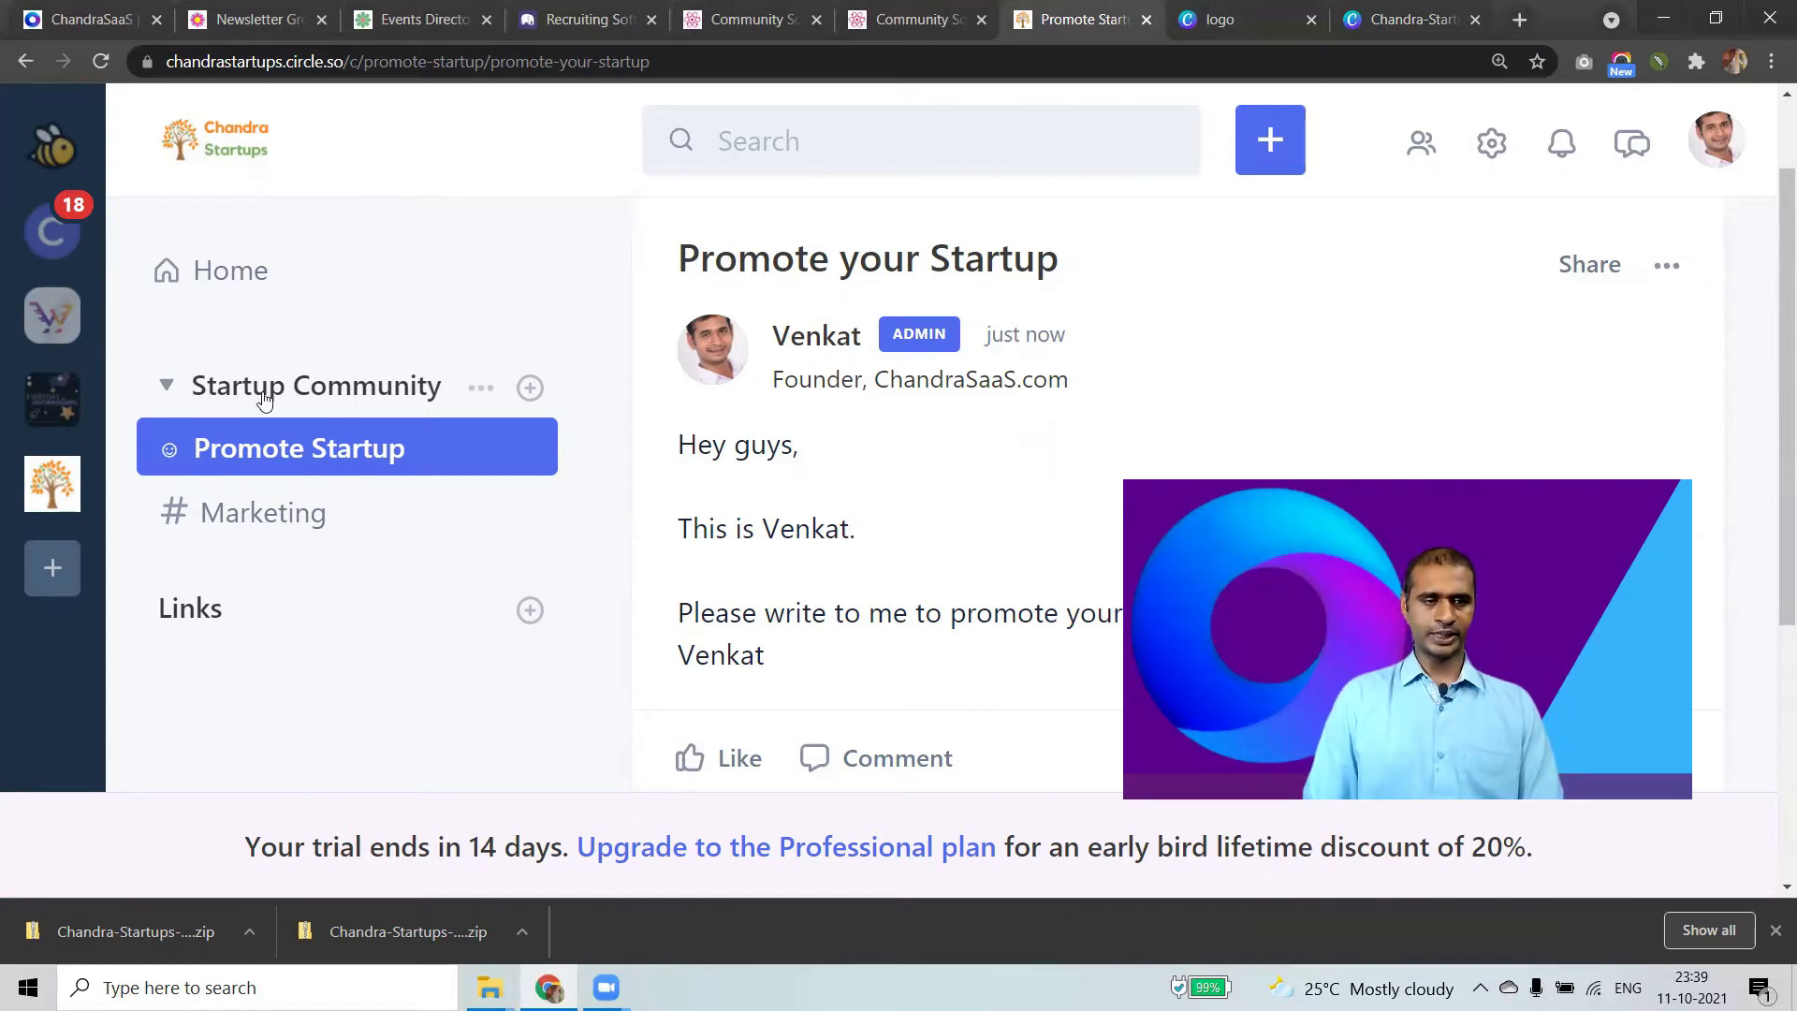
left_click(249, 514)
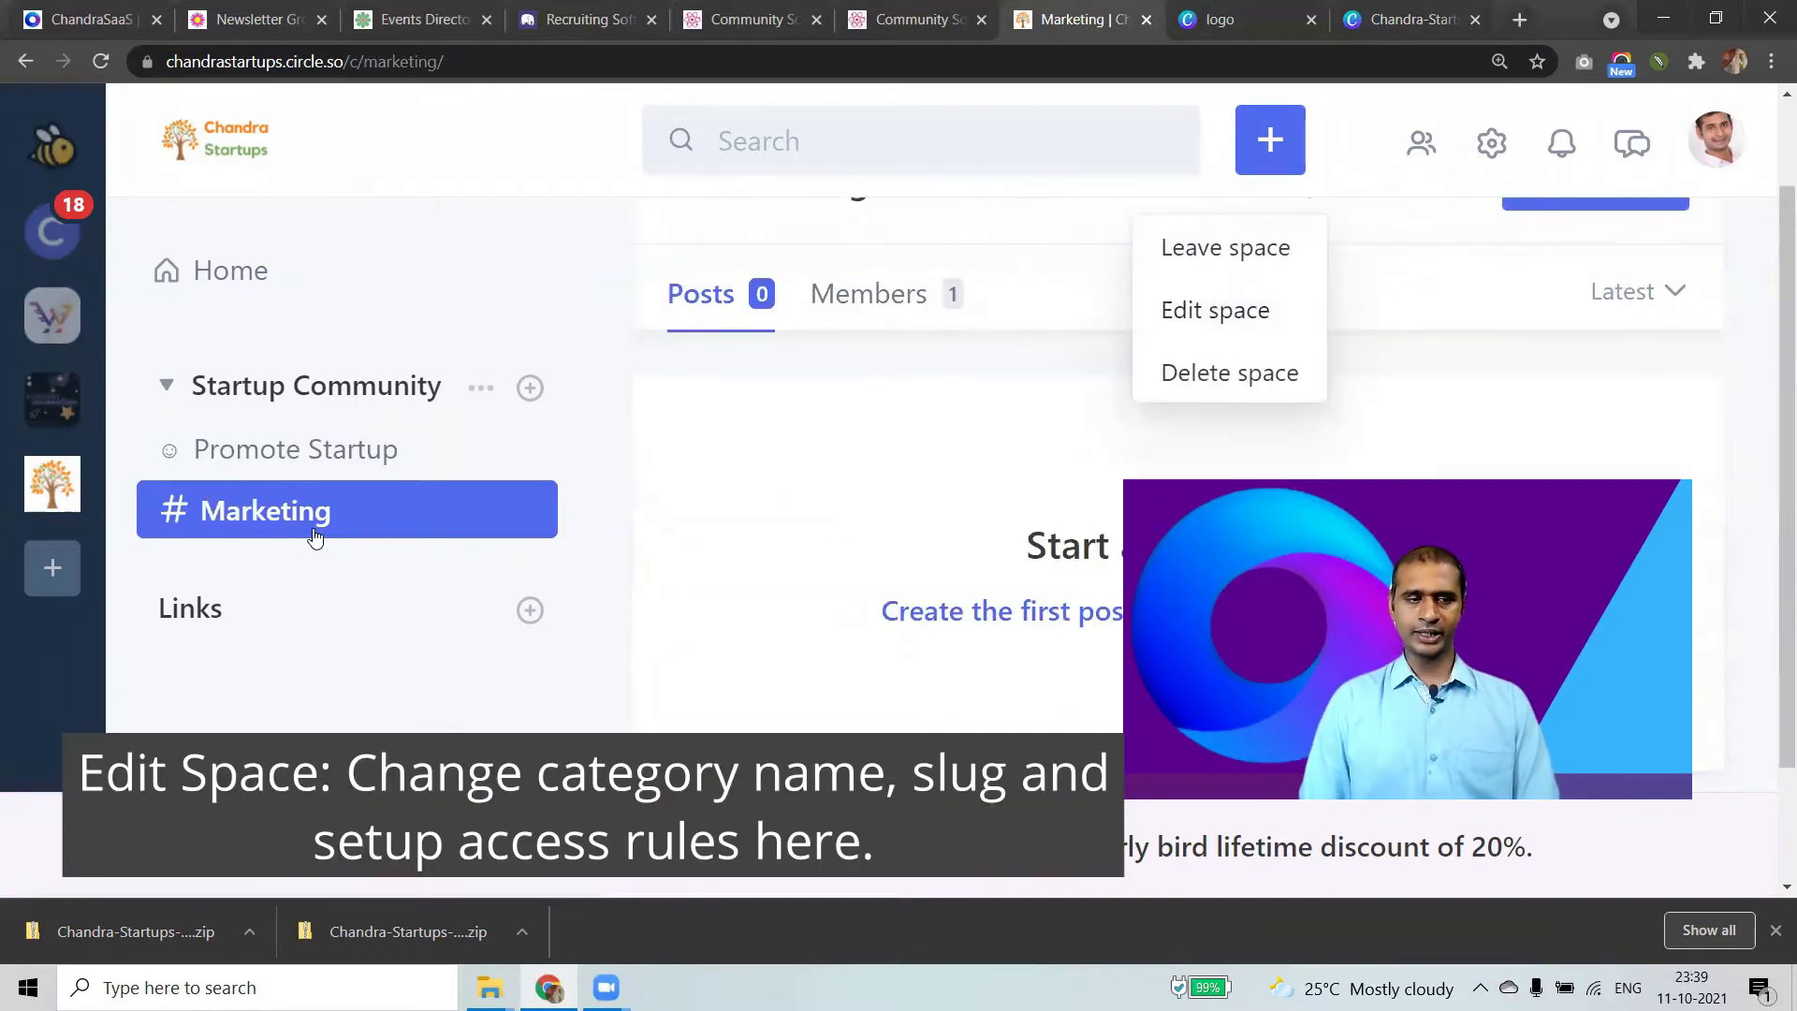
Open the Edit space settings for the Marketing space.
left_click(345, 699)
scroll(851, 662, "up", 2)
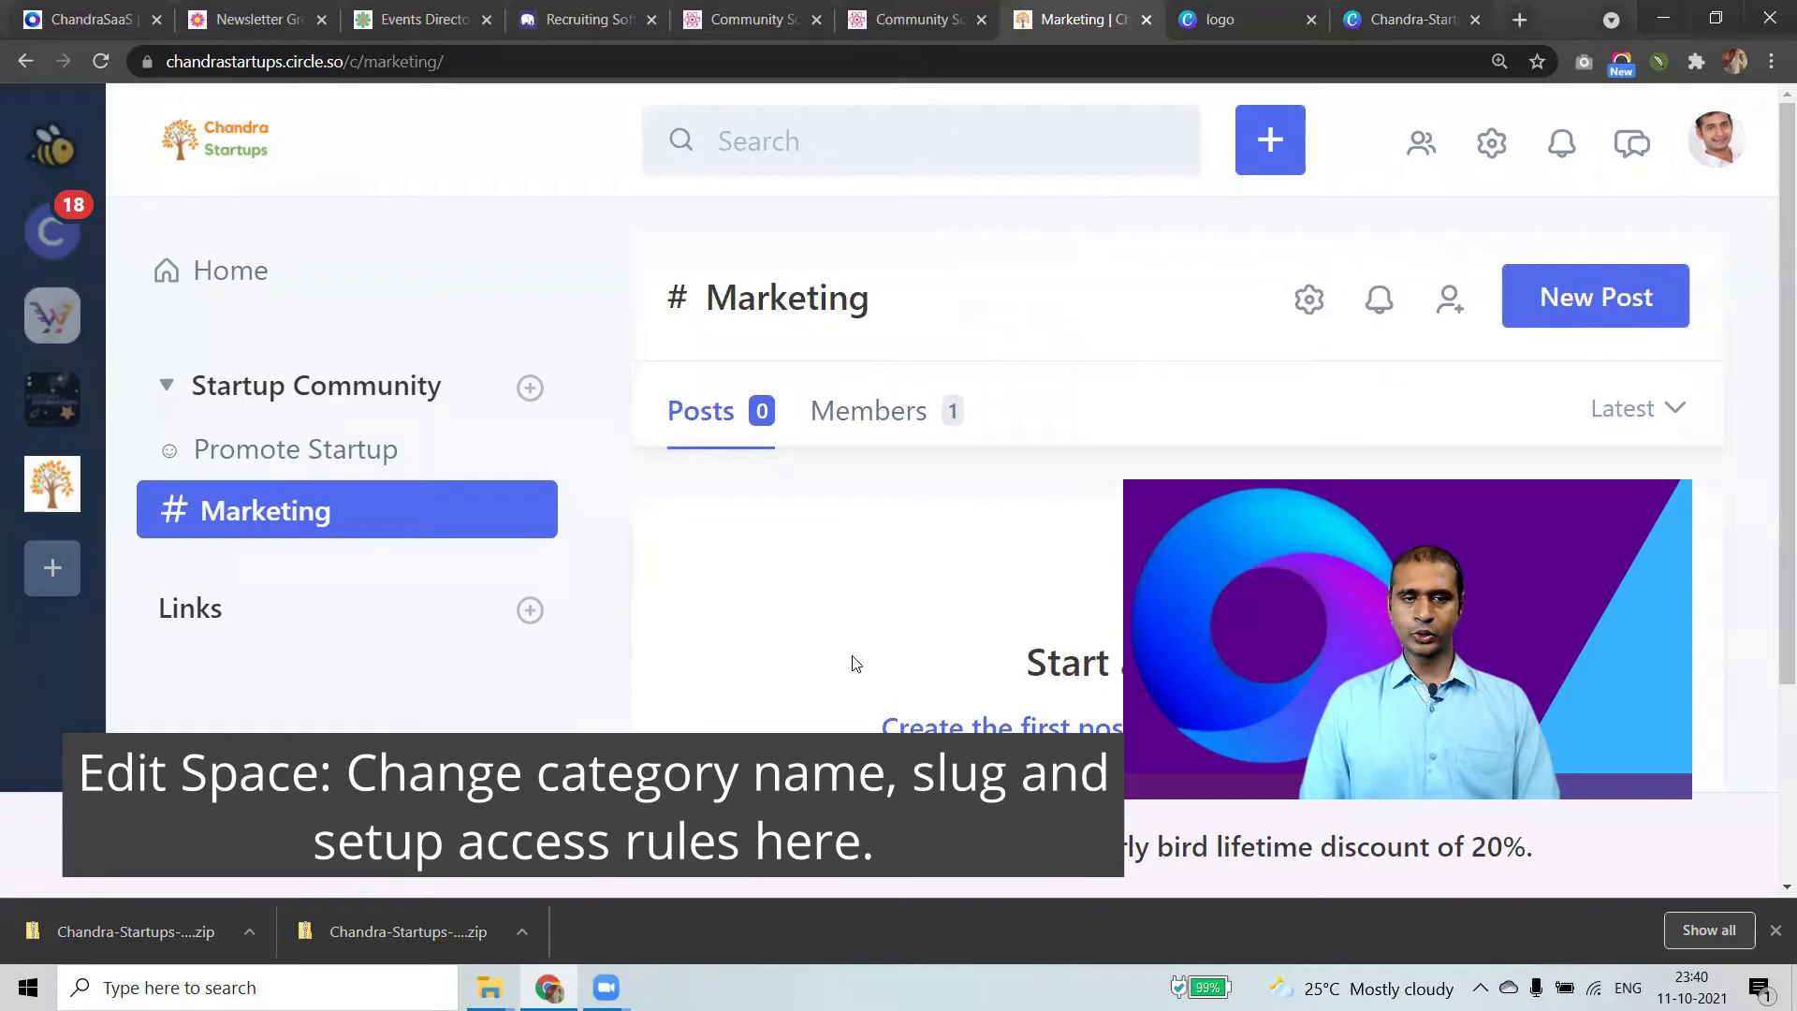
left_click(1310, 301)
scroll(1241, 347, "down", 1)
scroll(1327, 331, "up", 1)
scroll(1264, 347, "down", 1)
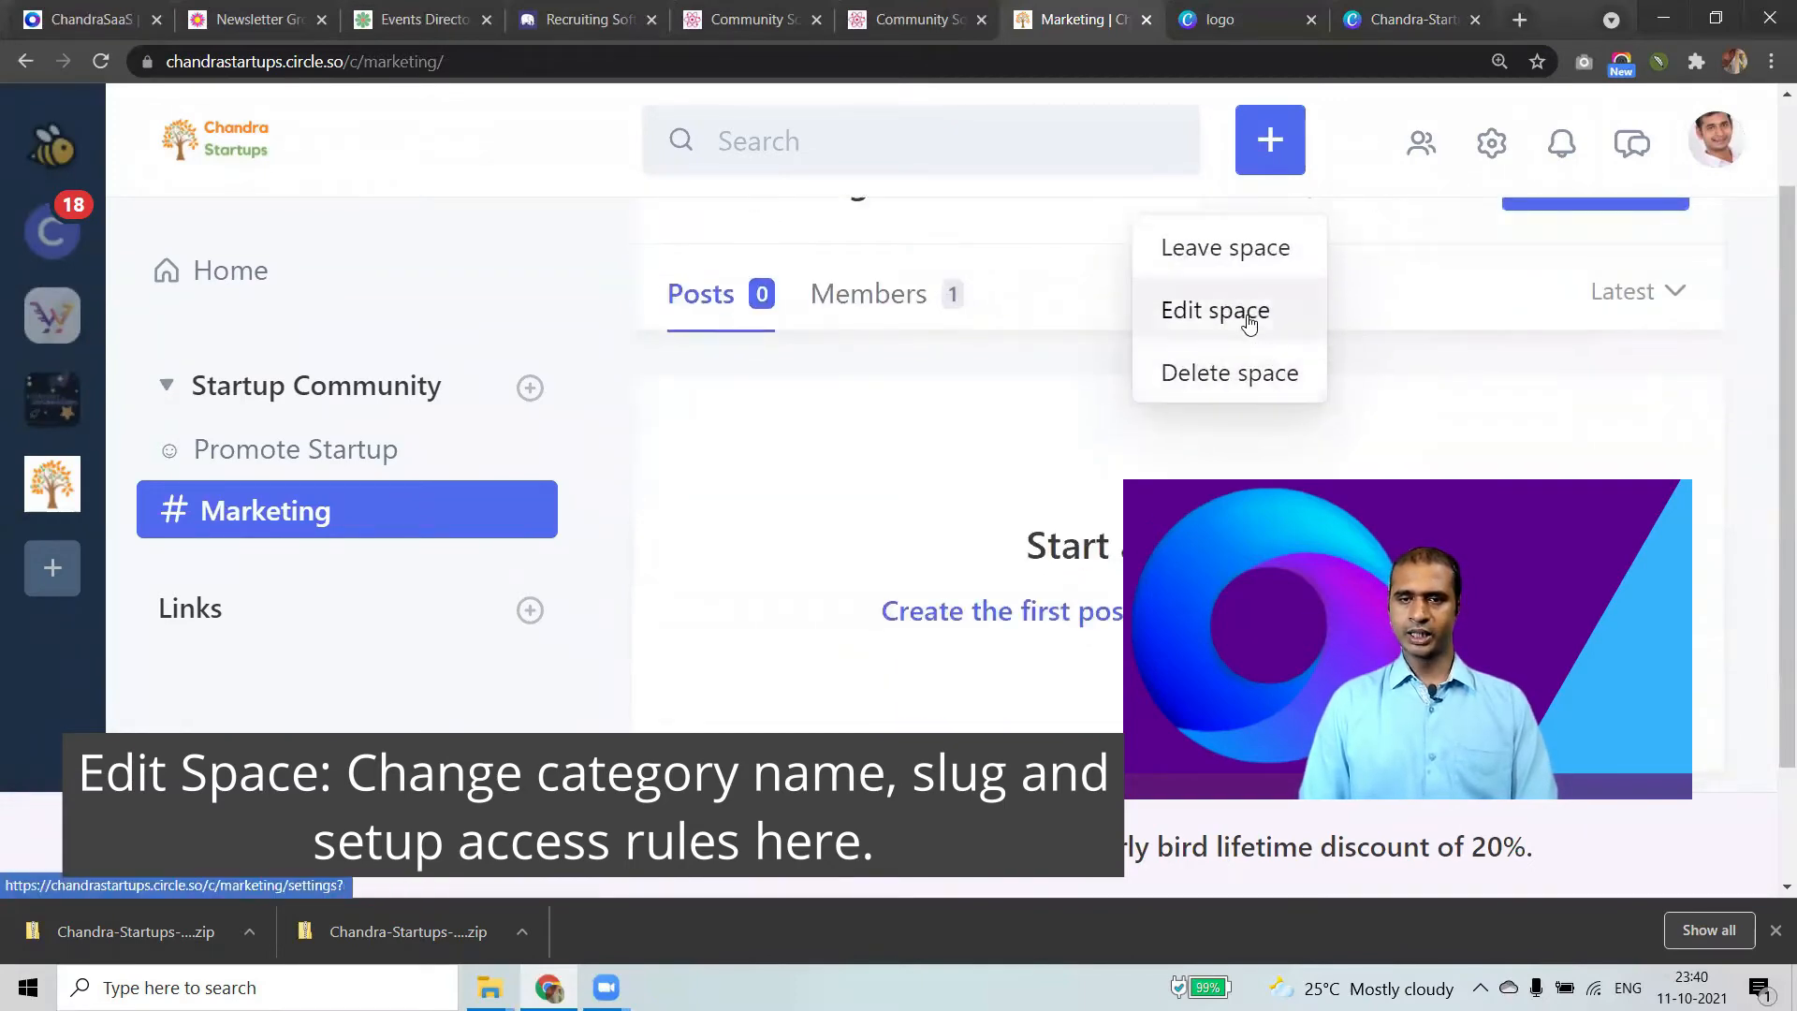
left_click(1251, 319)
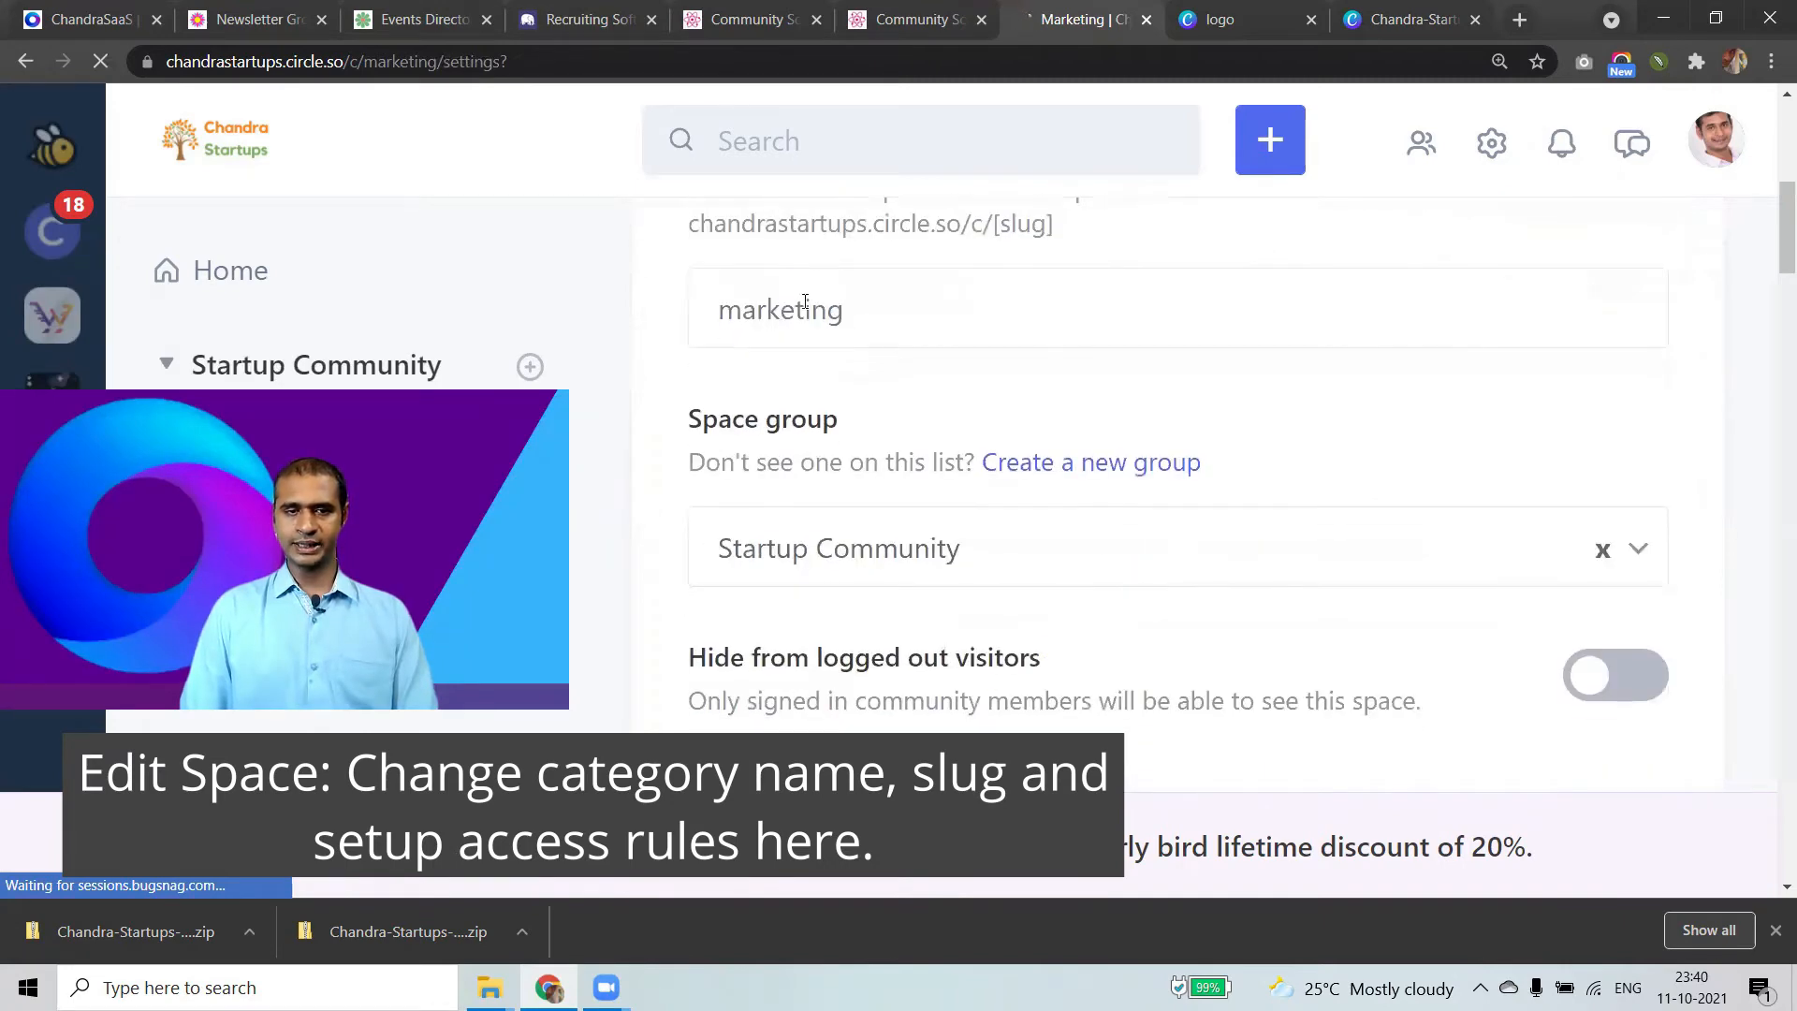
Review the 'marketing' URL slug and the visibility options further down.
scroll(805, 303, "up", 1)
left_click_drag(874, 432, 790, 434)
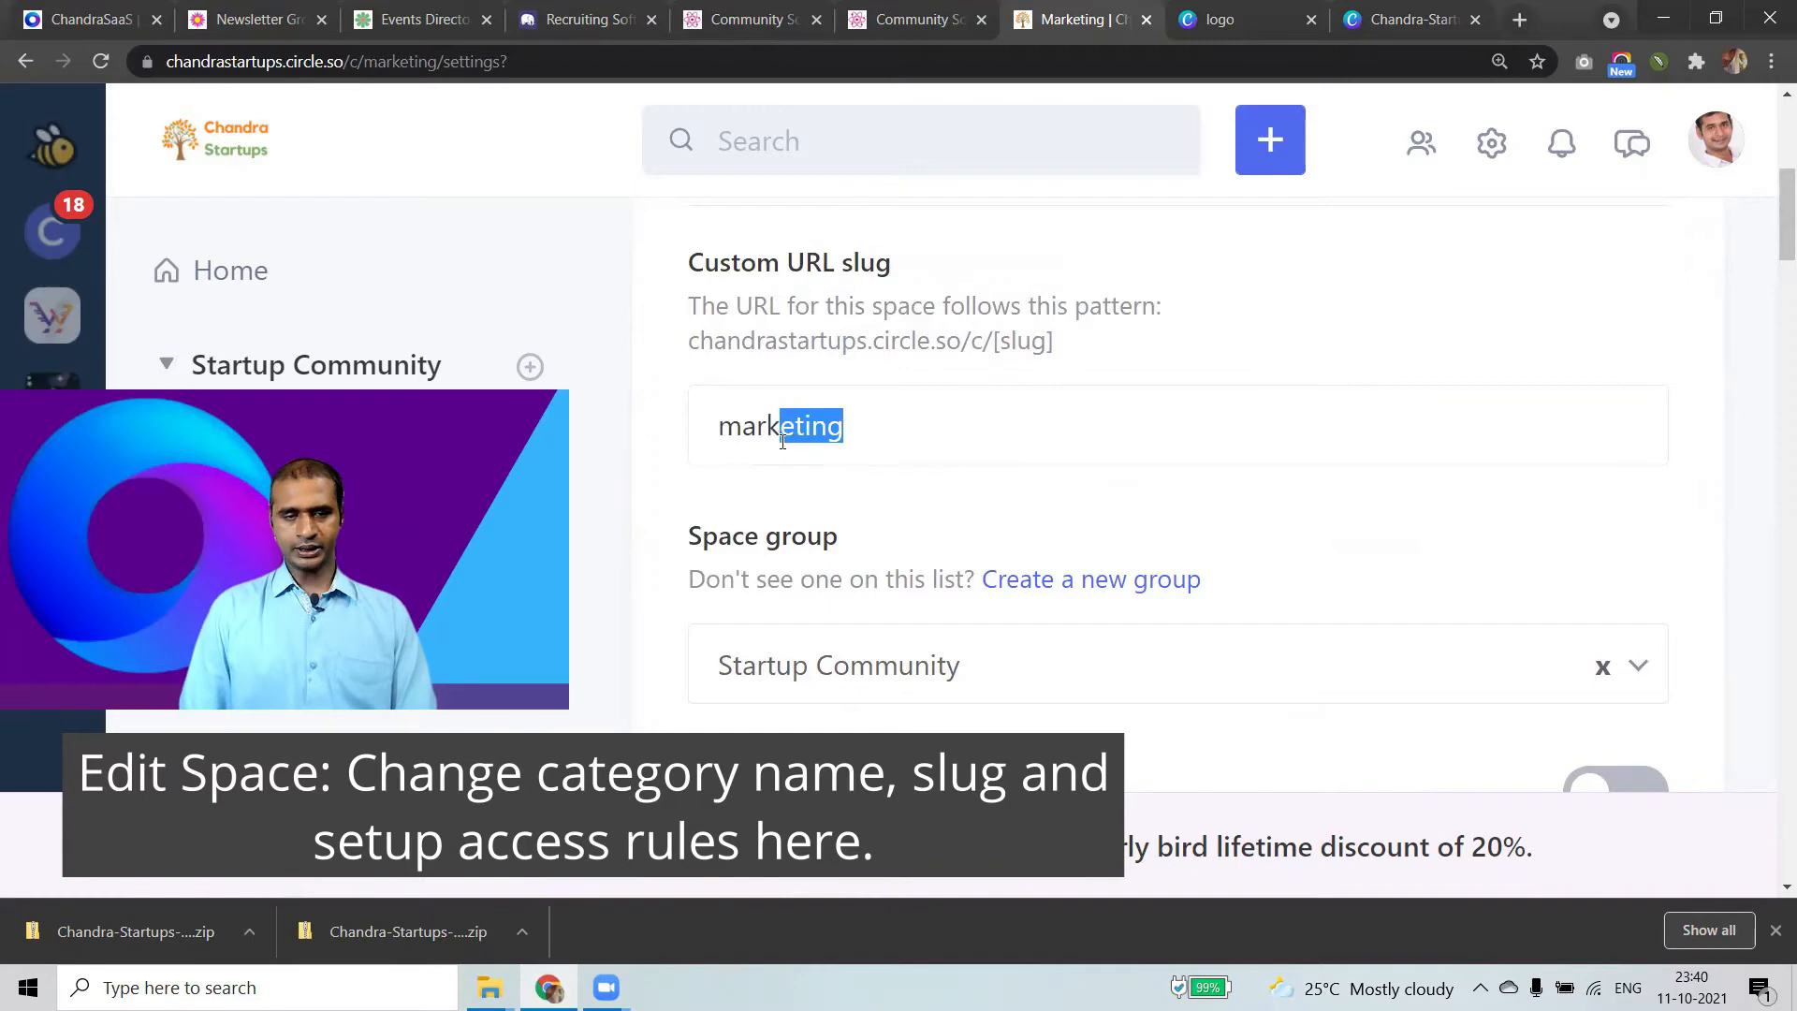
scroll(869, 567, "down", 3)
scroll(871, 568, "down", 10)
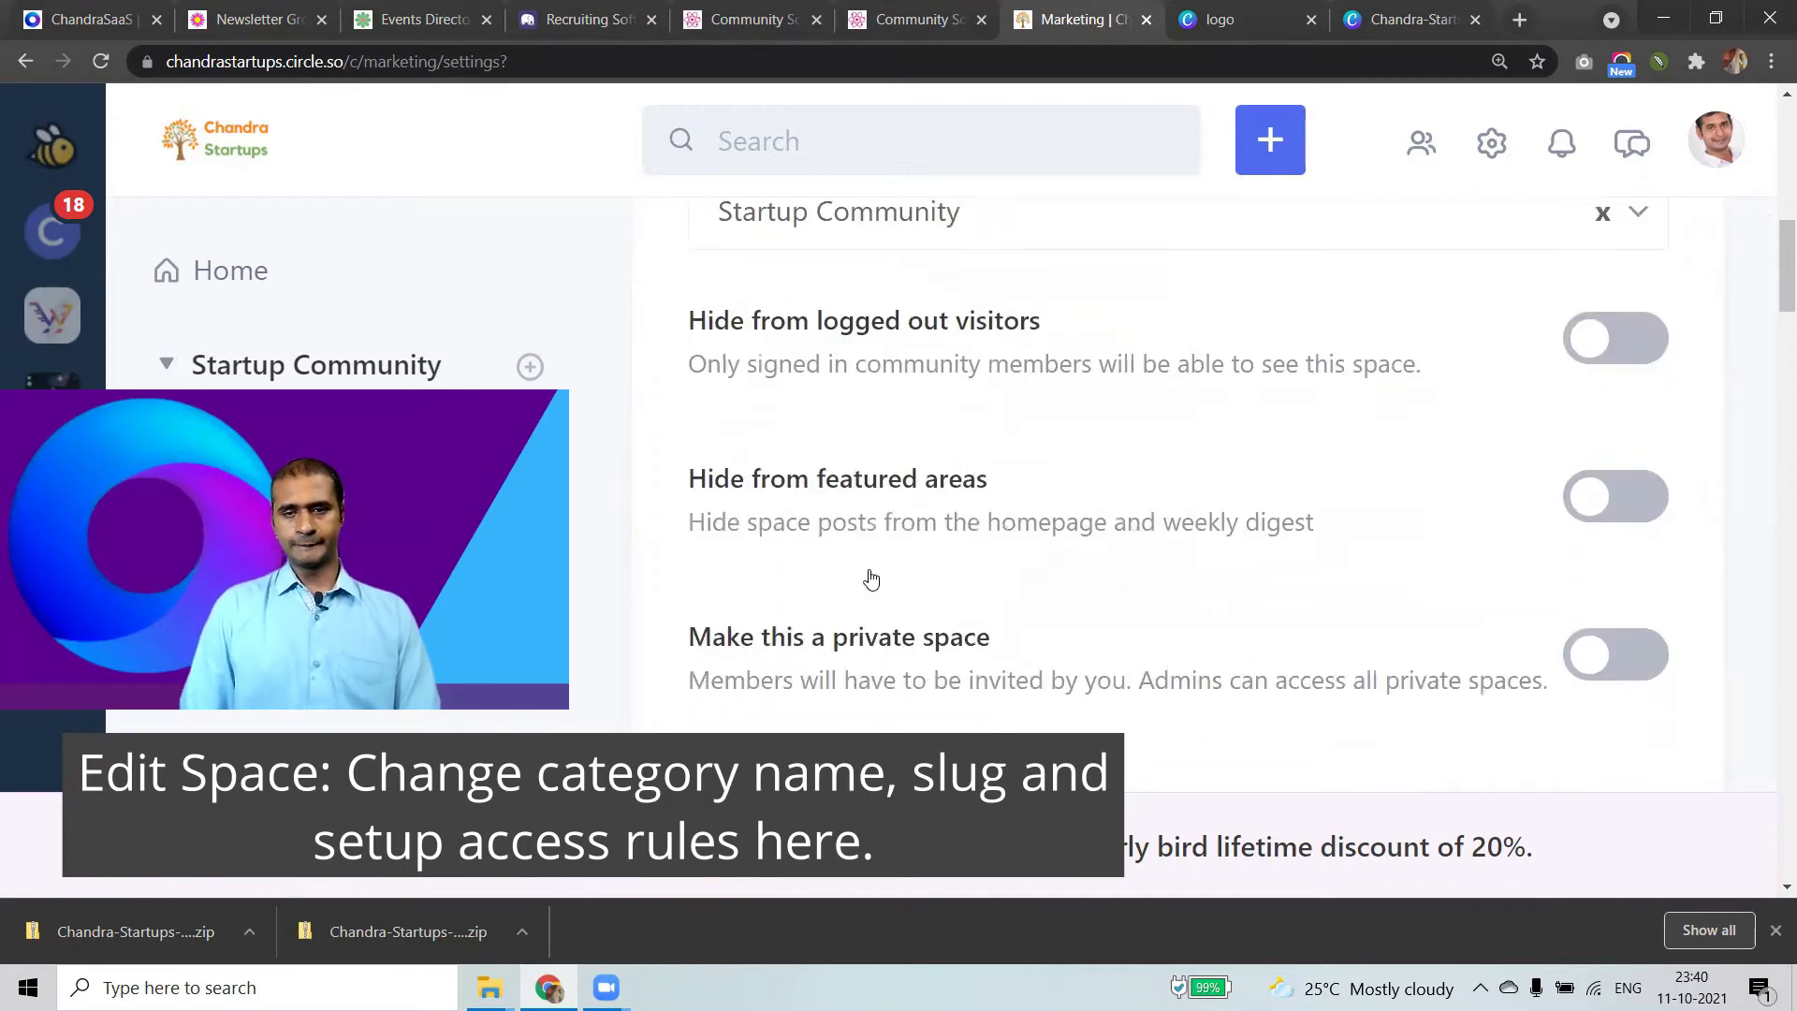
scroll(992, 585, "up", 4)
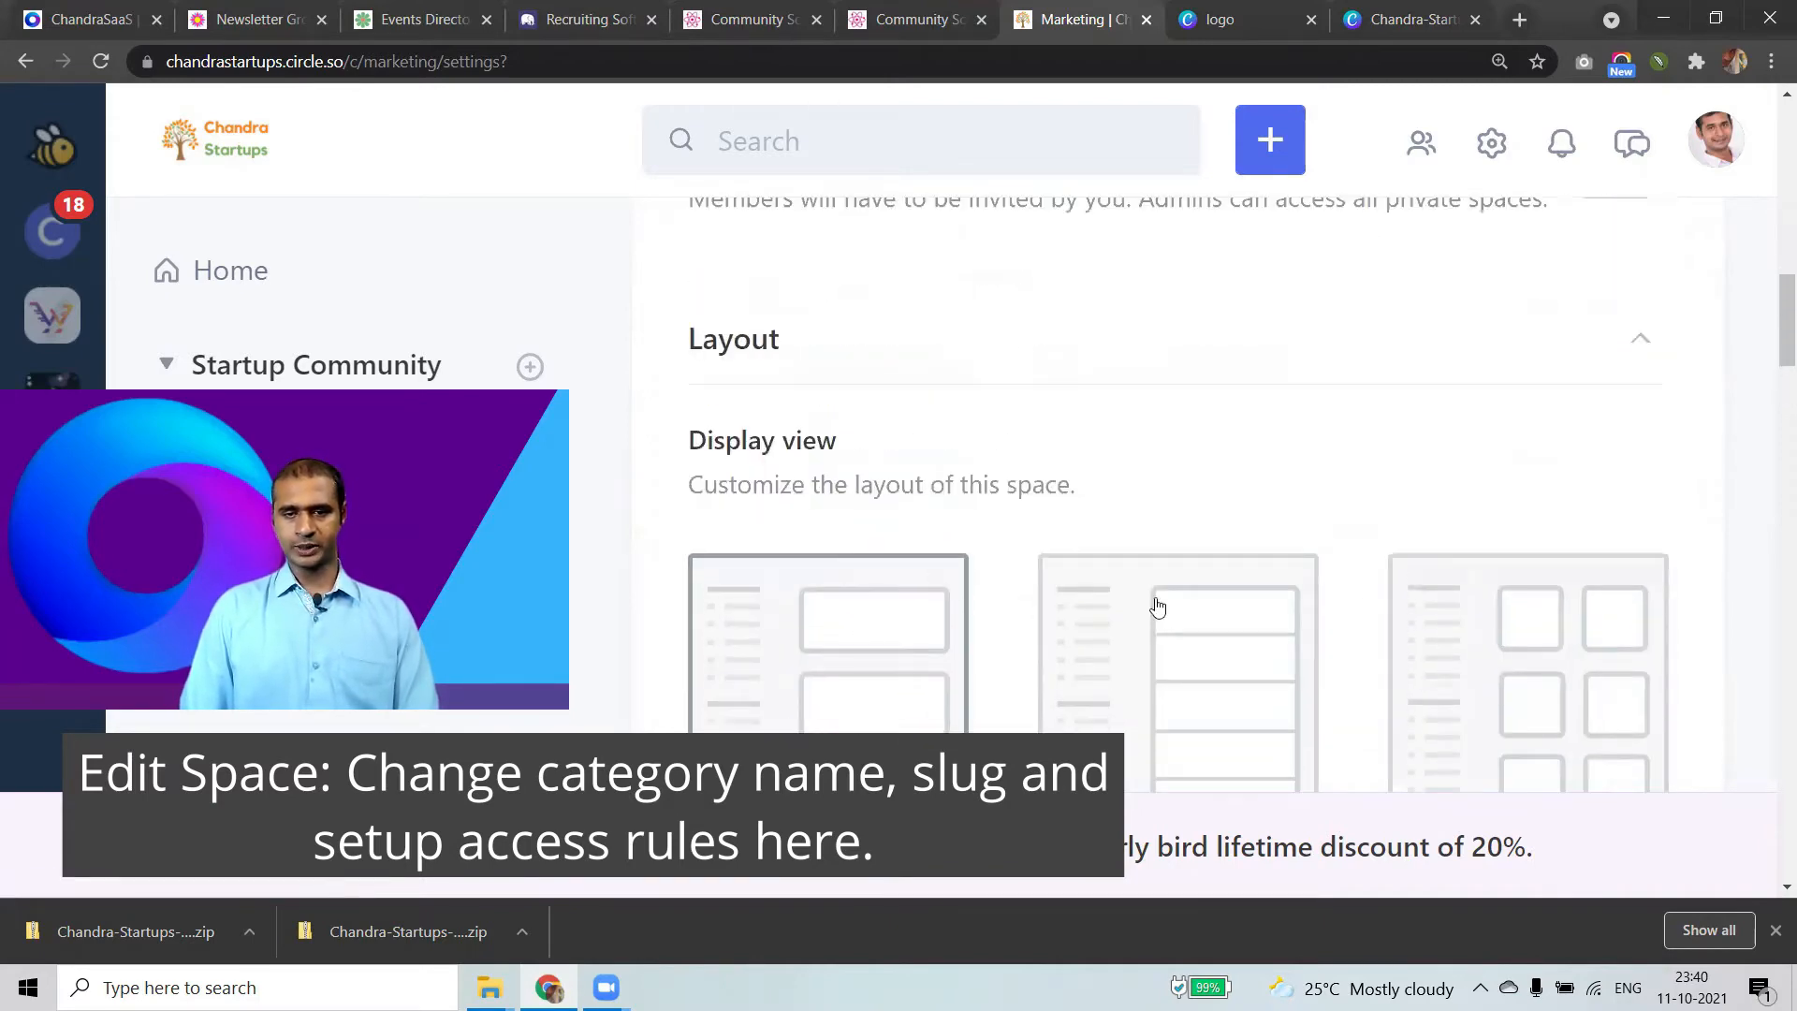
scroll(1338, 496, "down", 4)
Try the Card View and List View layouts, keep Post View, and return to Name.
left_click(1521, 414)
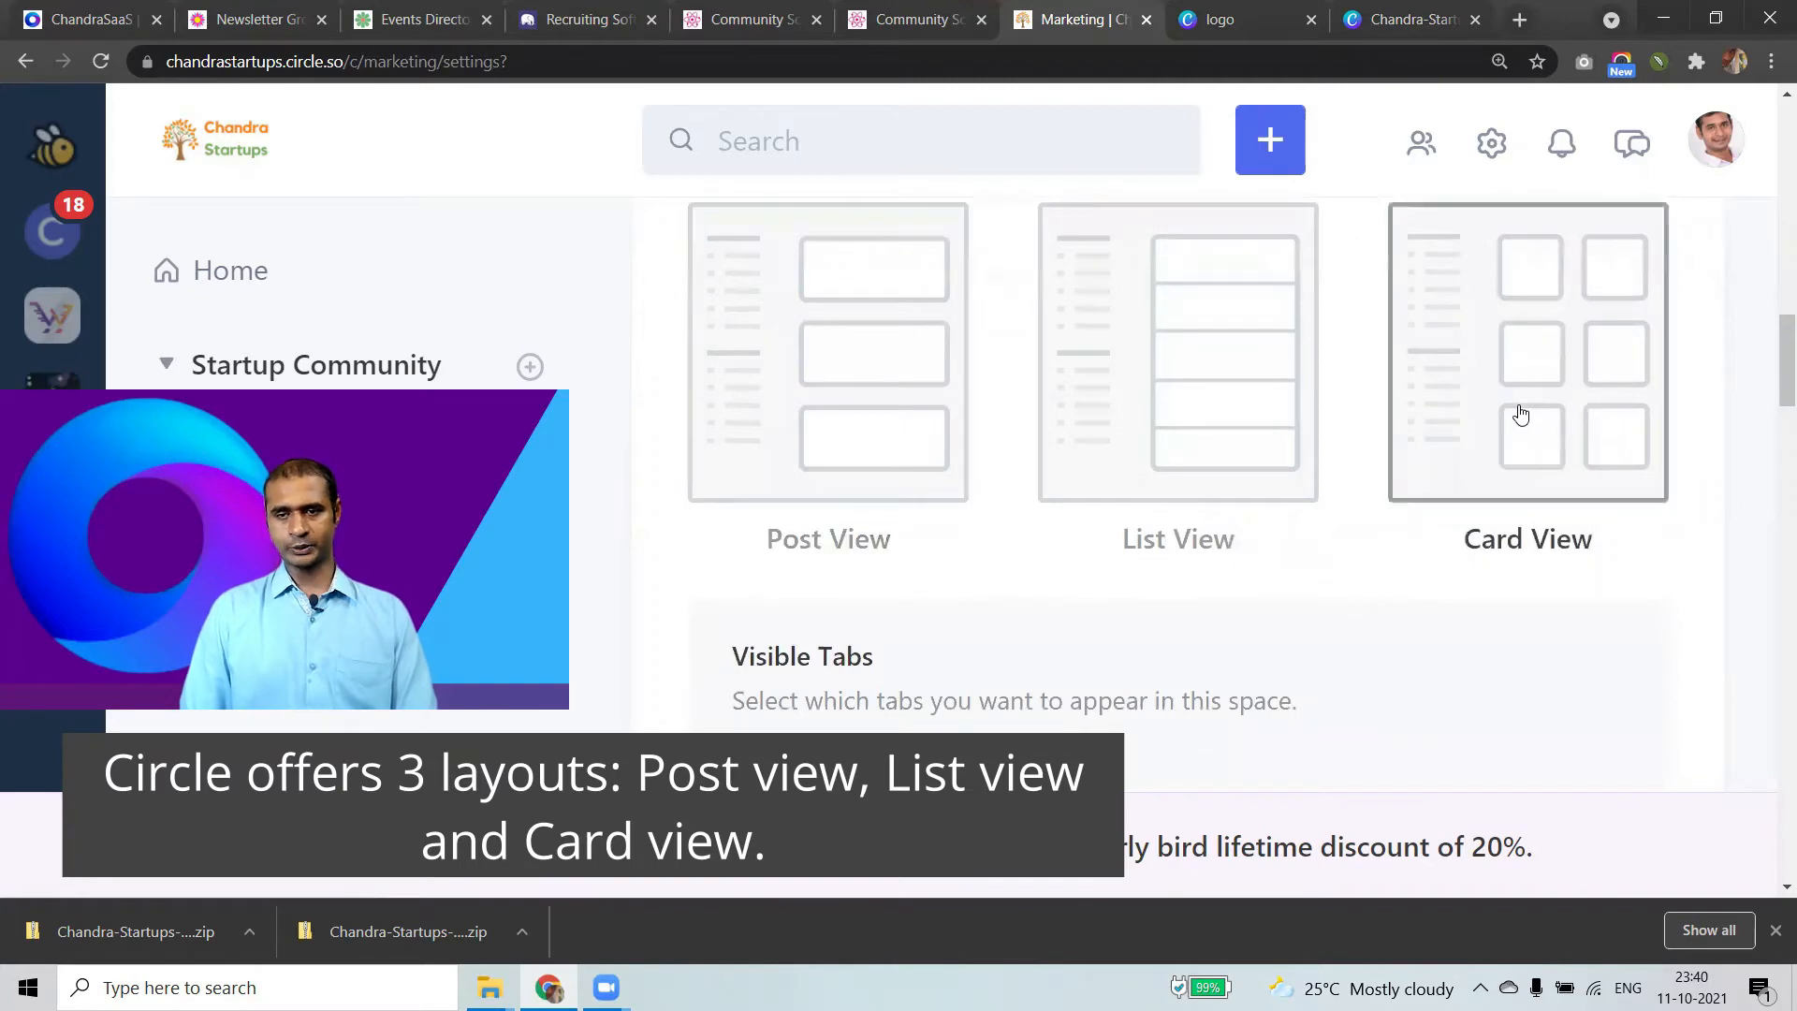
left_click(1111, 424)
left_click(863, 410)
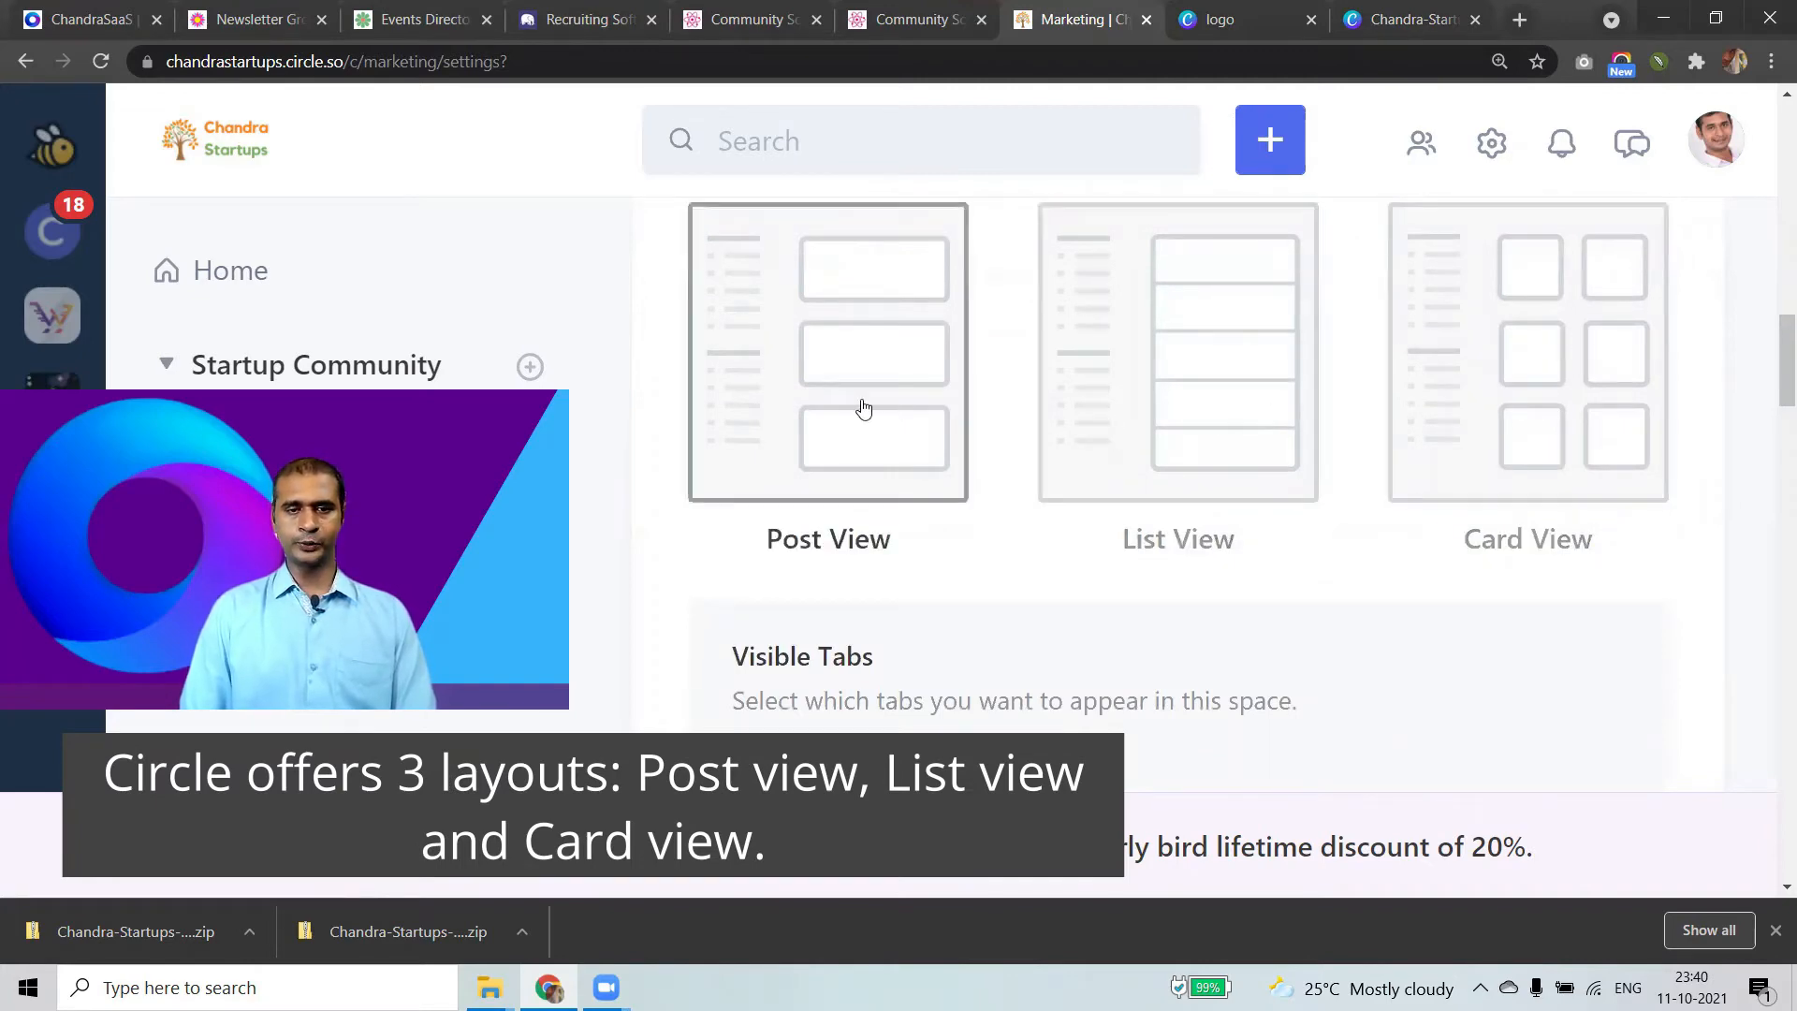
scroll(964, 666, "down", 10)
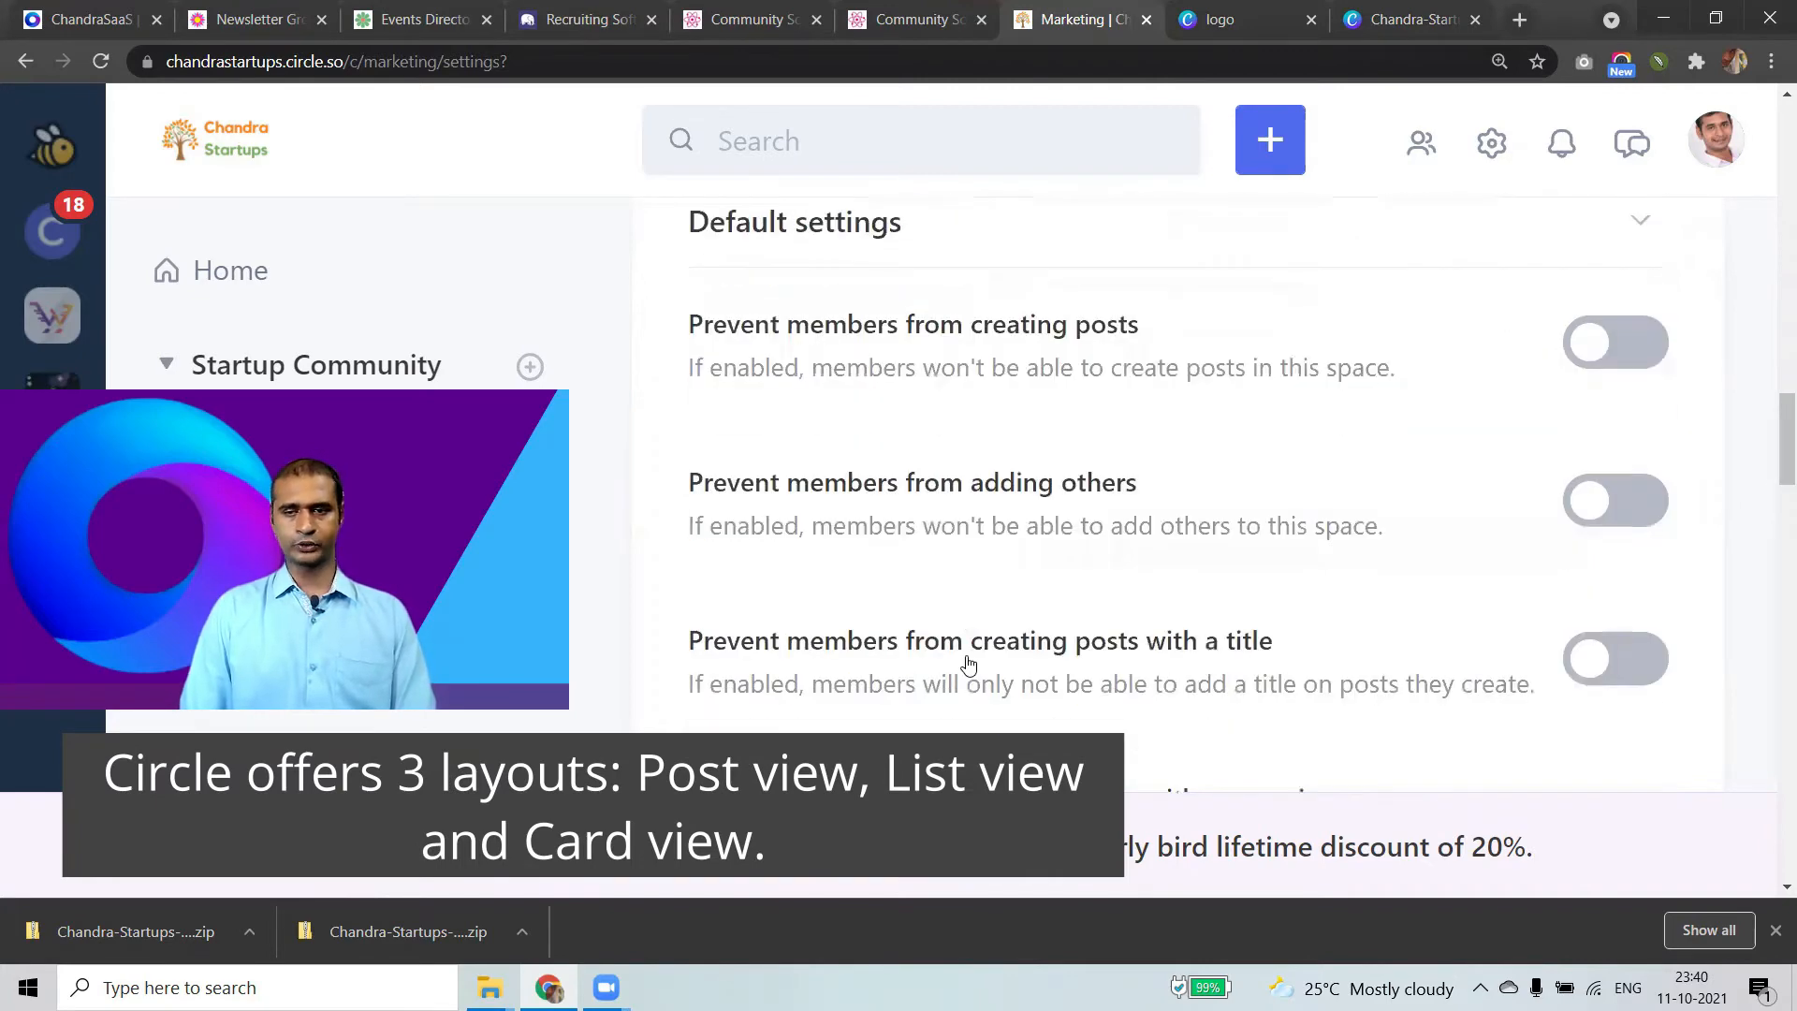
scroll(968, 655, "up", 4)
scroll(968, 655, "up", 10)
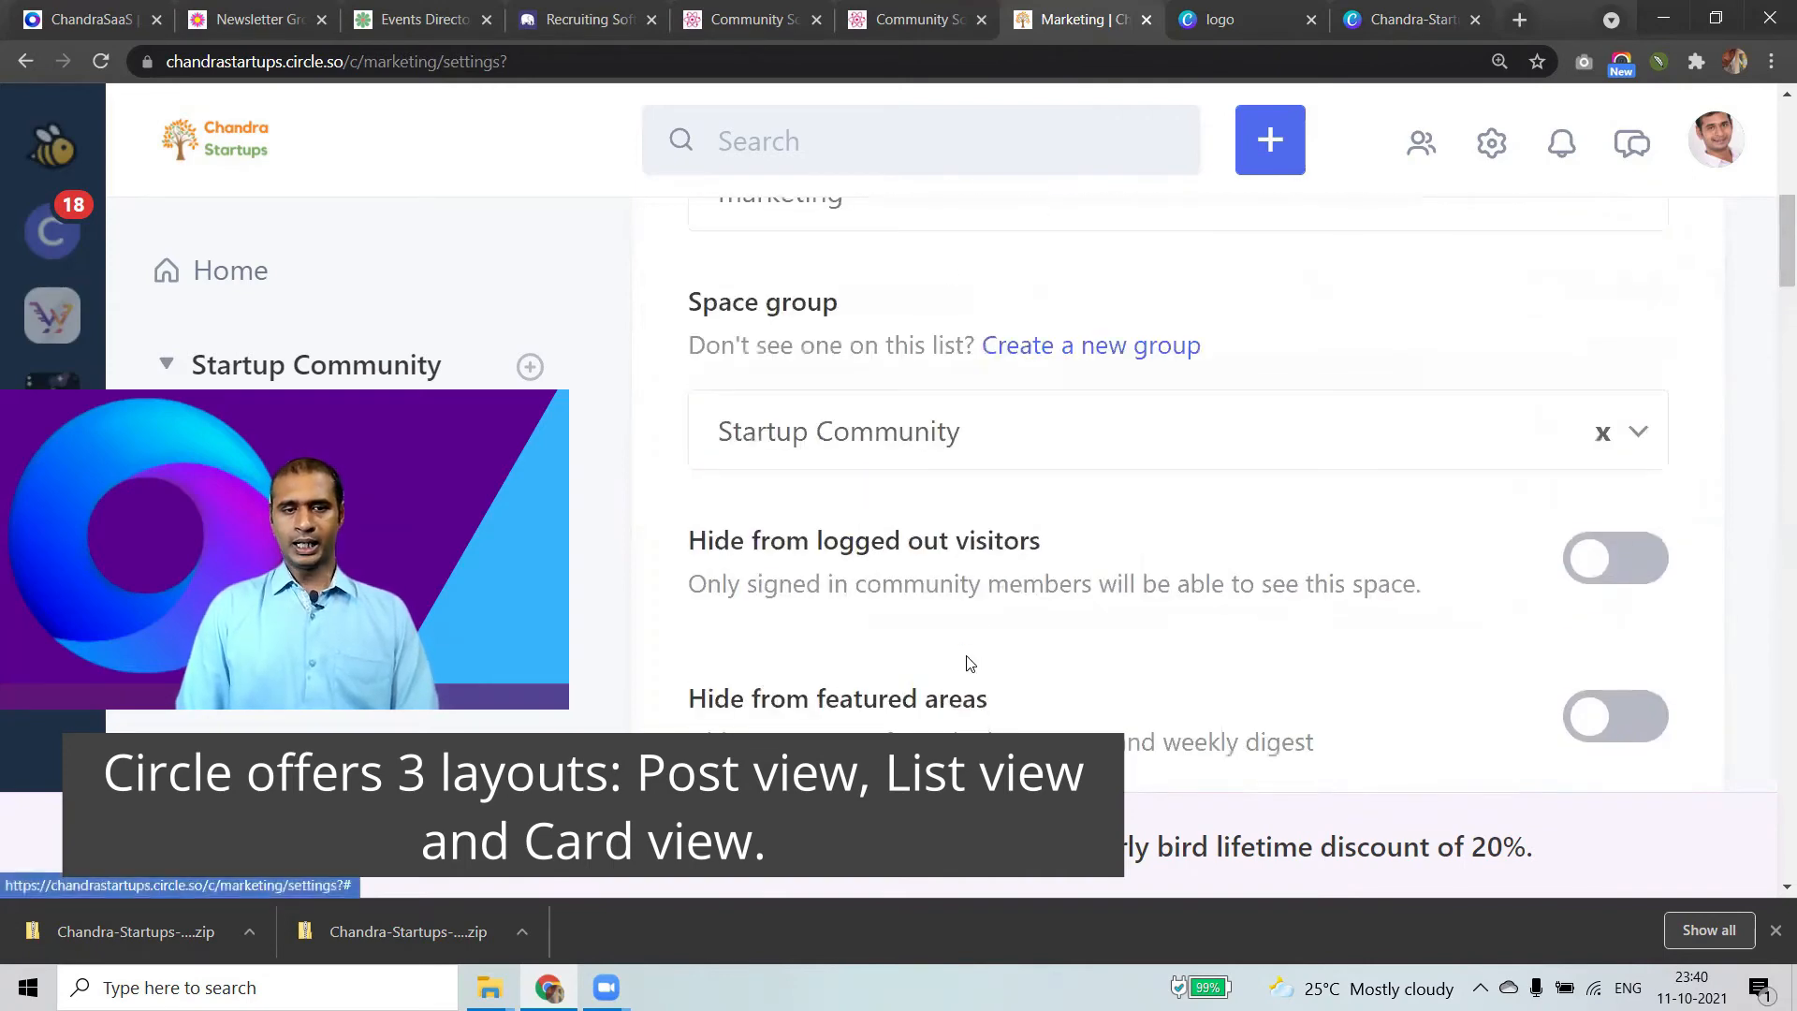
scroll(969, 665, "up", 3)
scroll(975, 661, "down", 3)
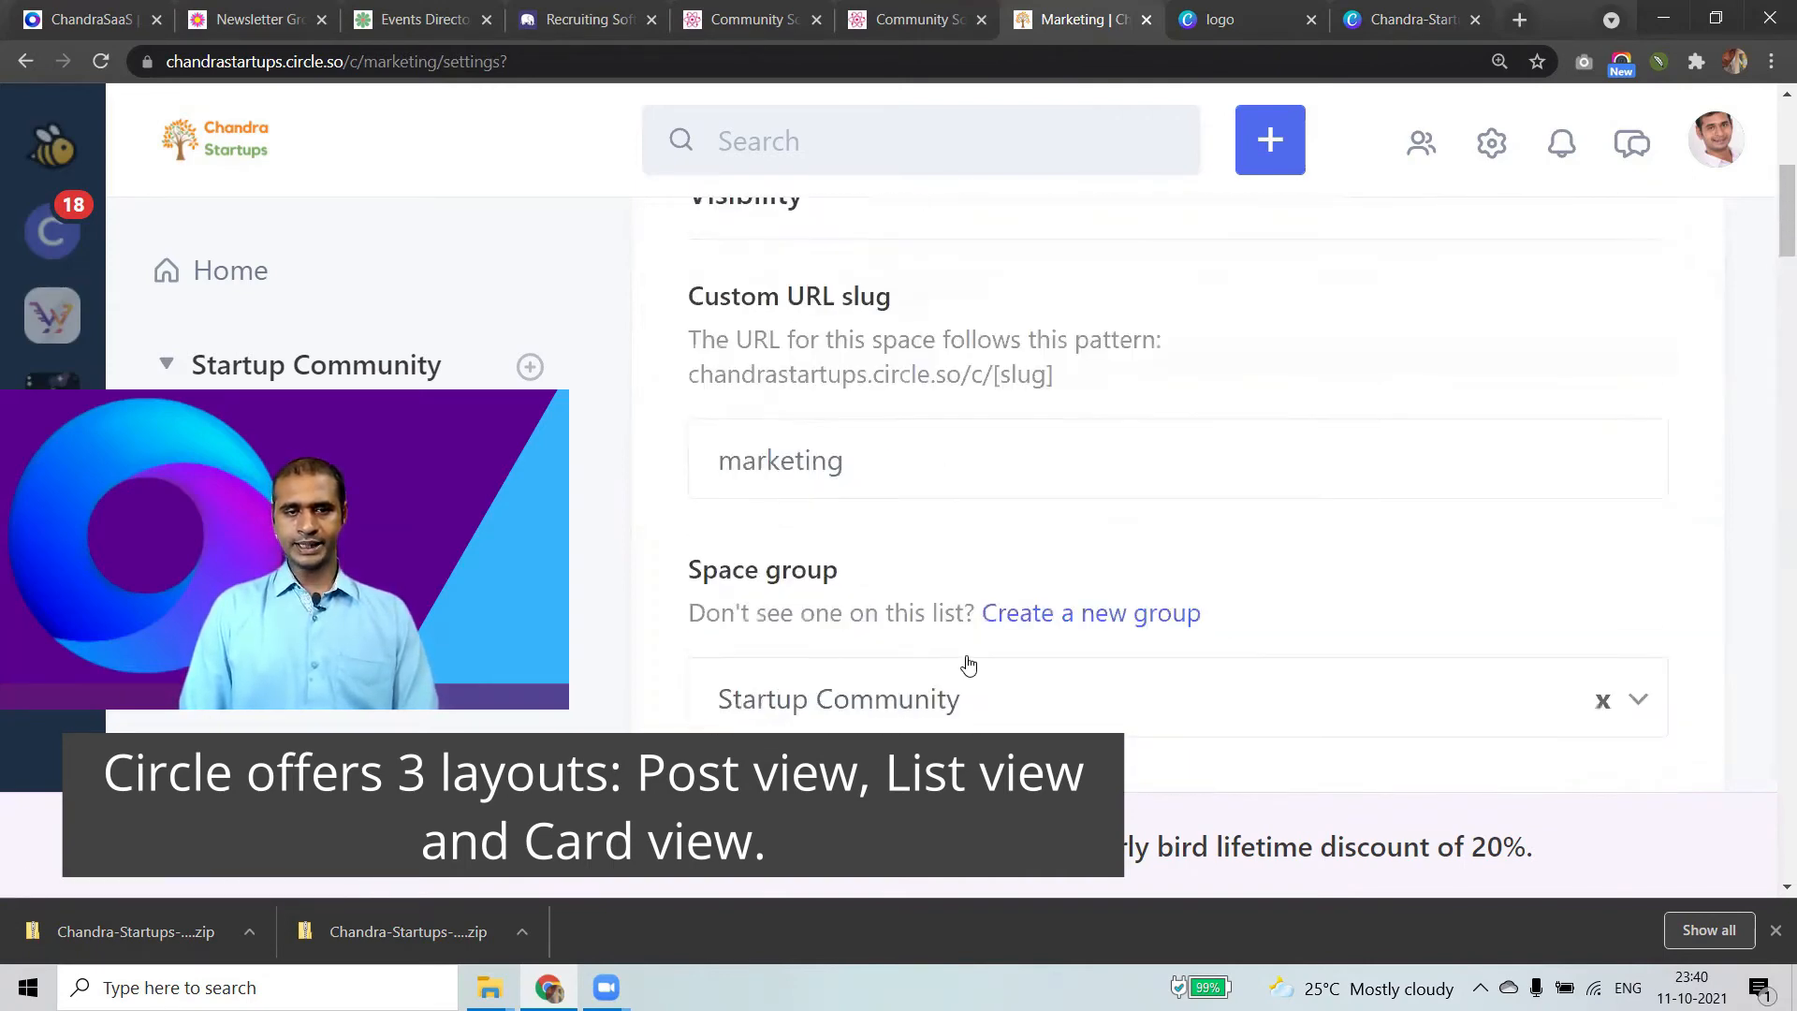
scroll(936, 637, "up", 5)
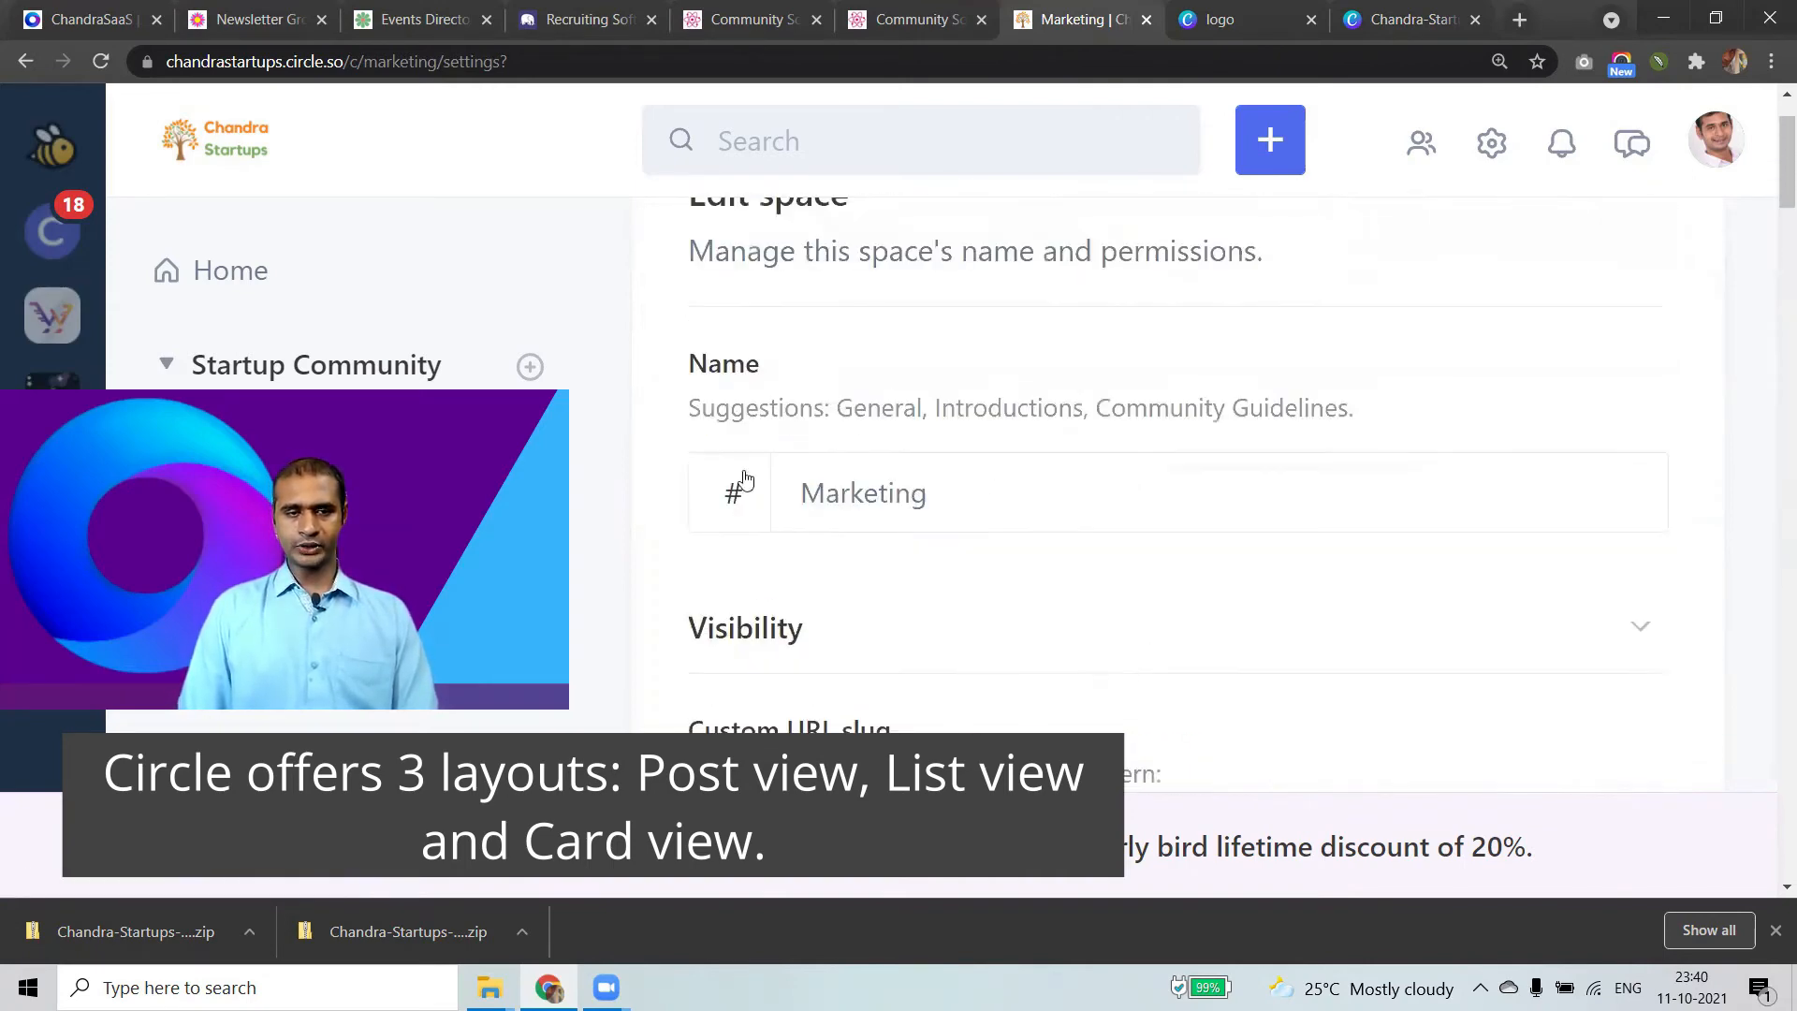
Replace the Marketing space's # icon with the slightly smiling face emoji and save.
left_click(754, 529)
scroll(752, 524, "down", 2)
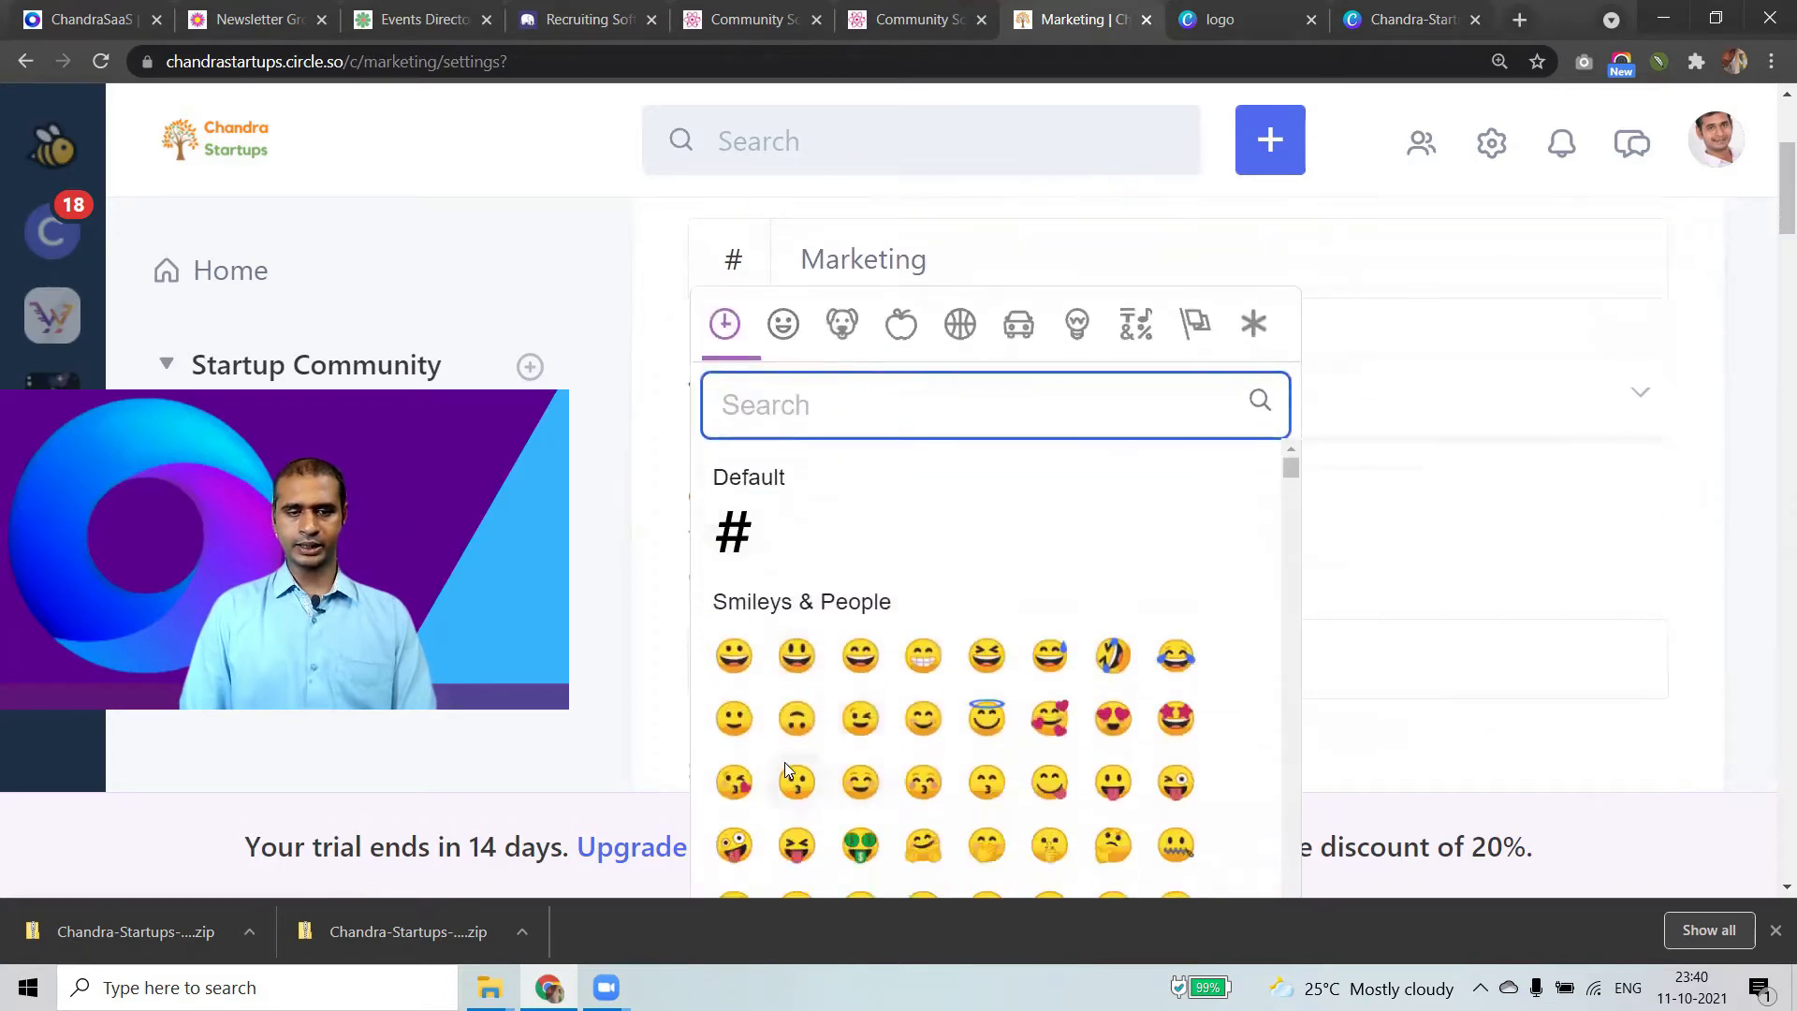
left_click(735, 721)
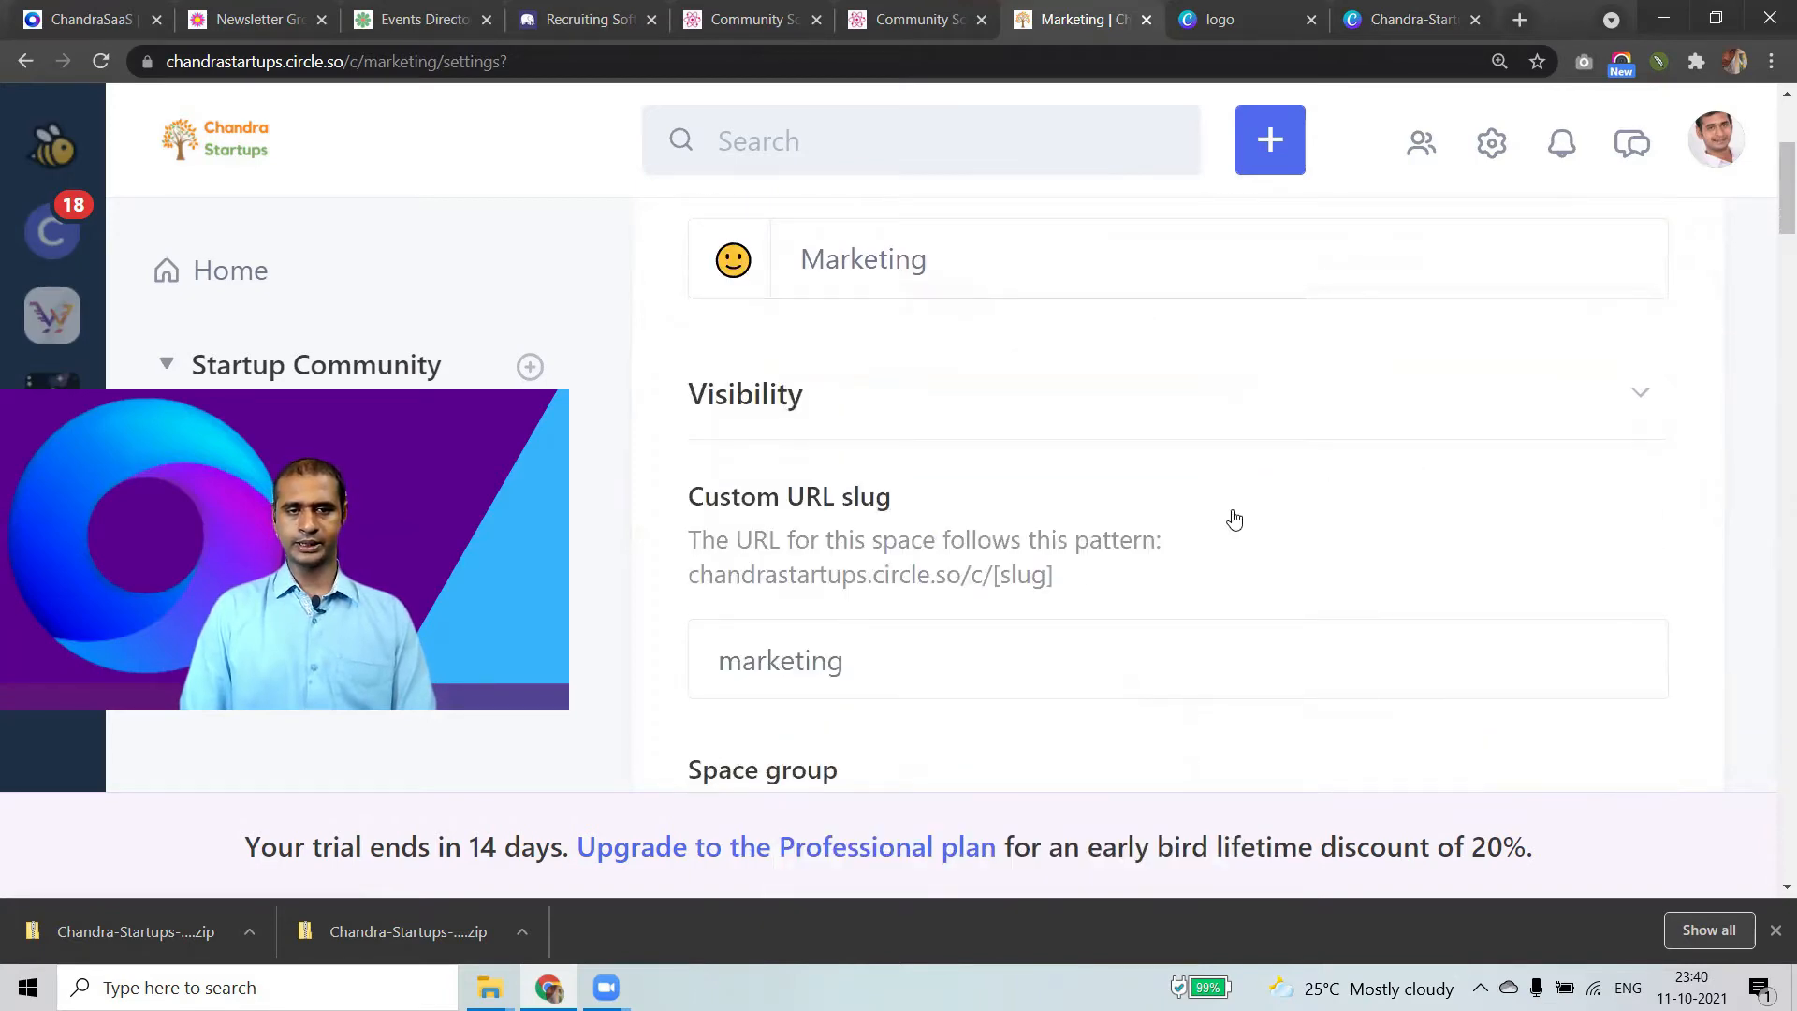
scroll(1161, 617, "down", 15)
scroll(1162, 618, "down", 15)
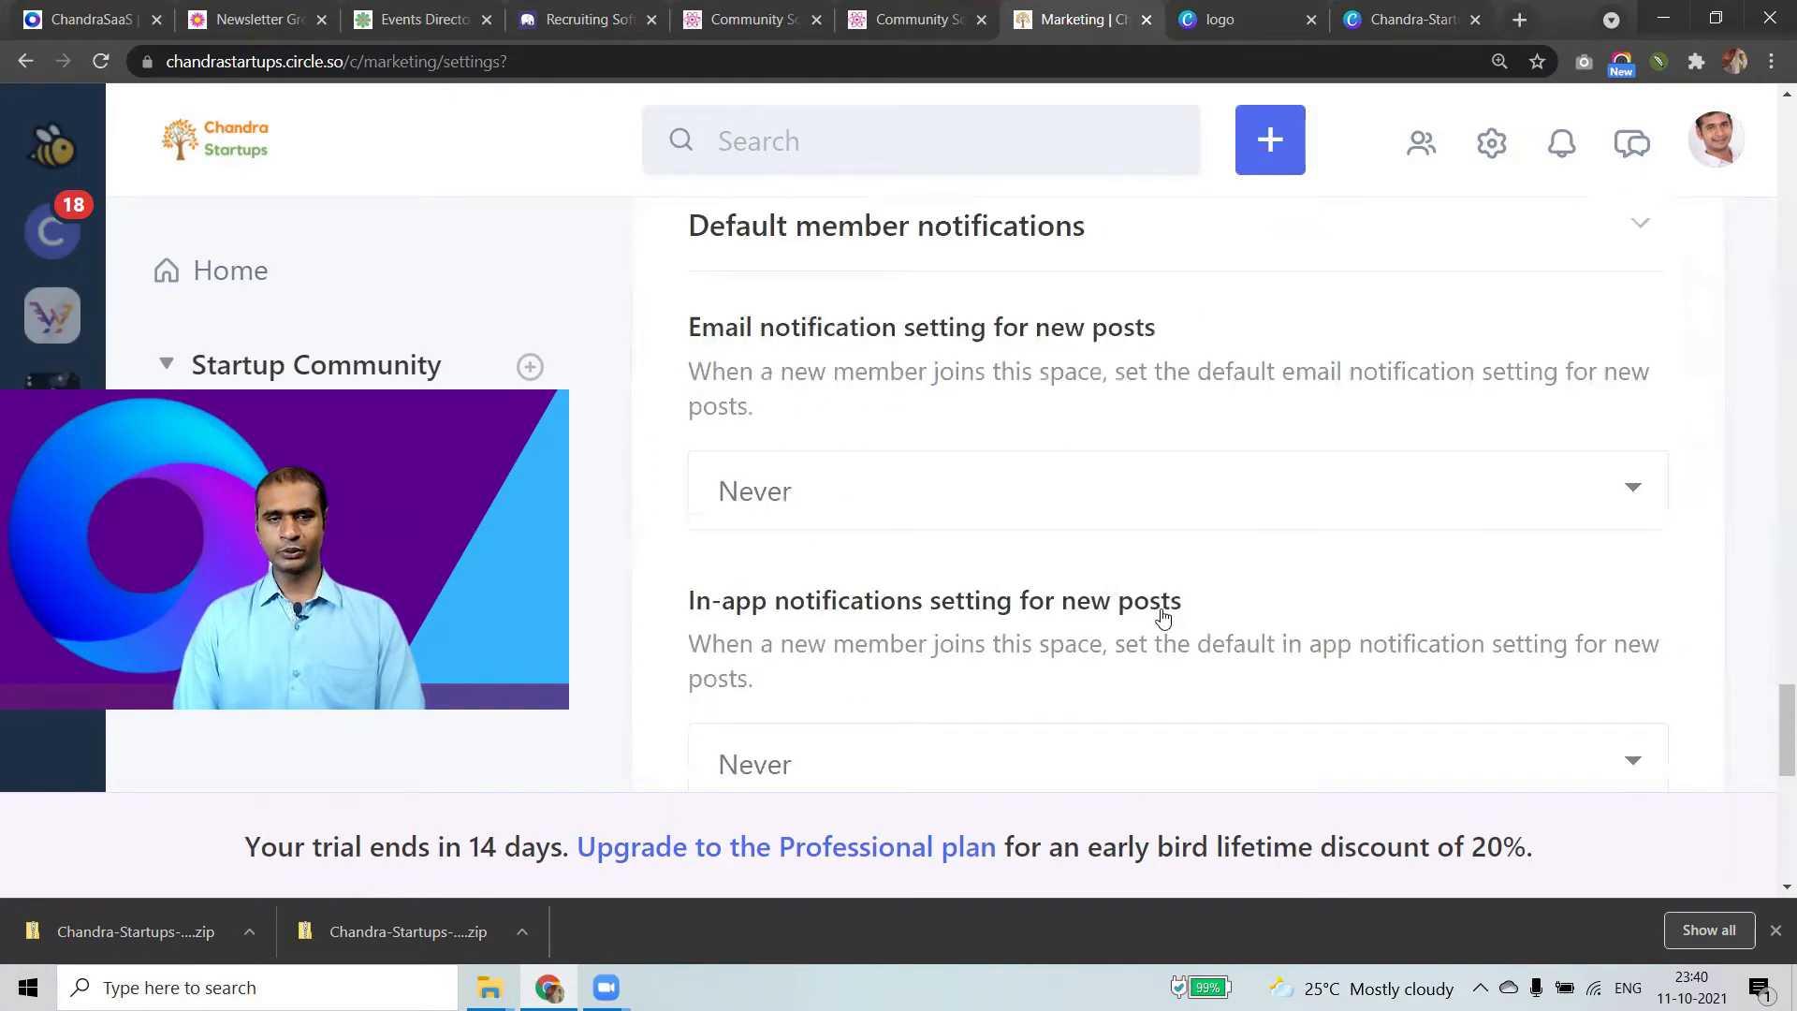
scroll(1163, 618, "down", 10)
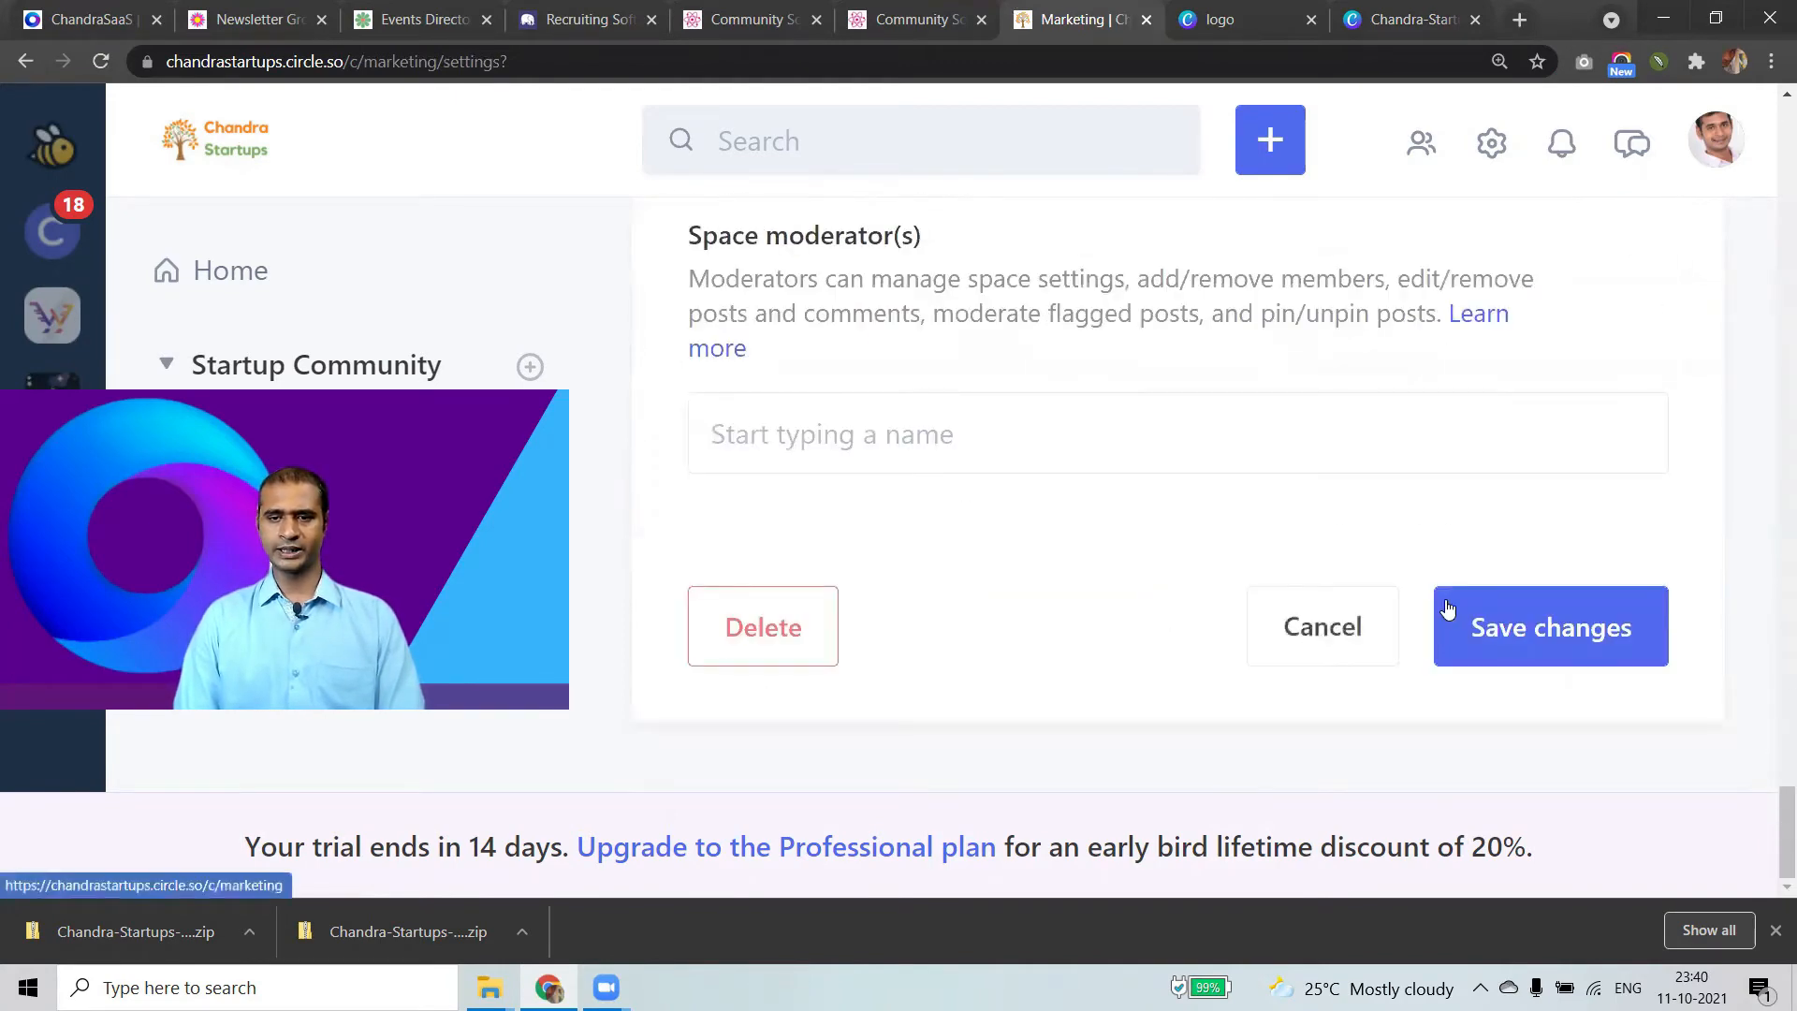
left_click(1448, 608)
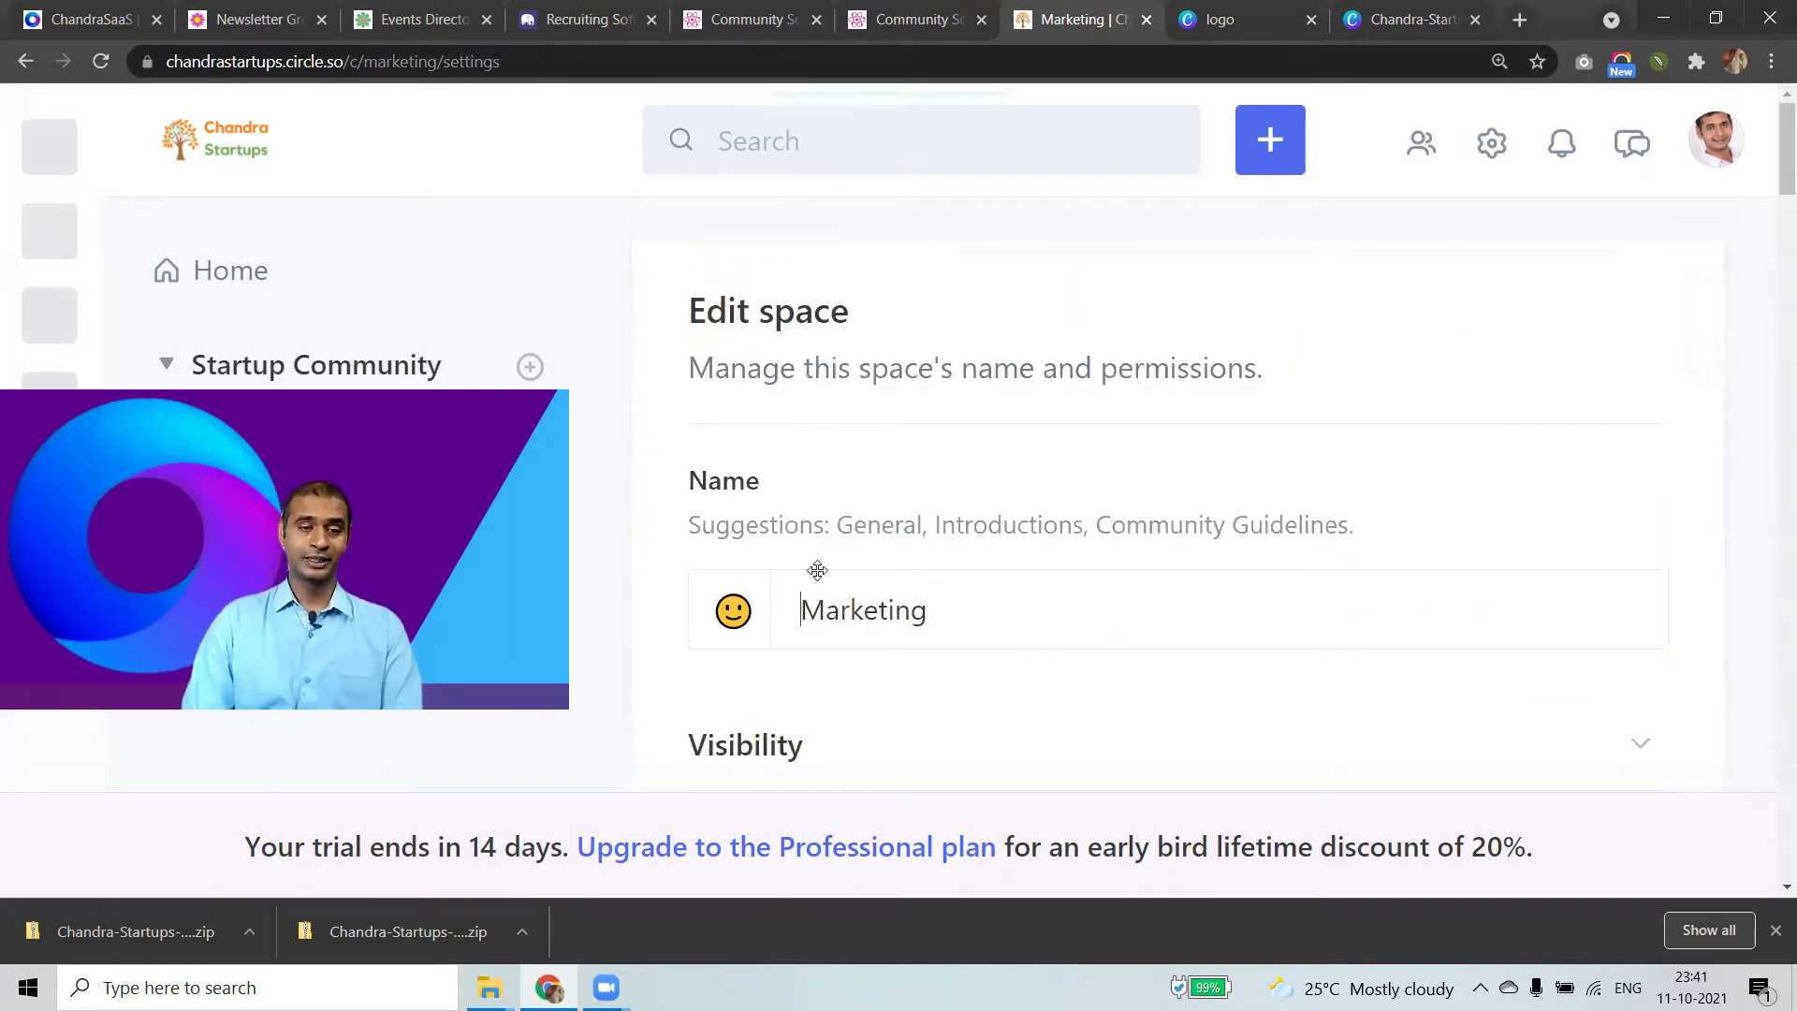
Return to the Home feed and open the Add a link form under Links.
left_click(247, 279)
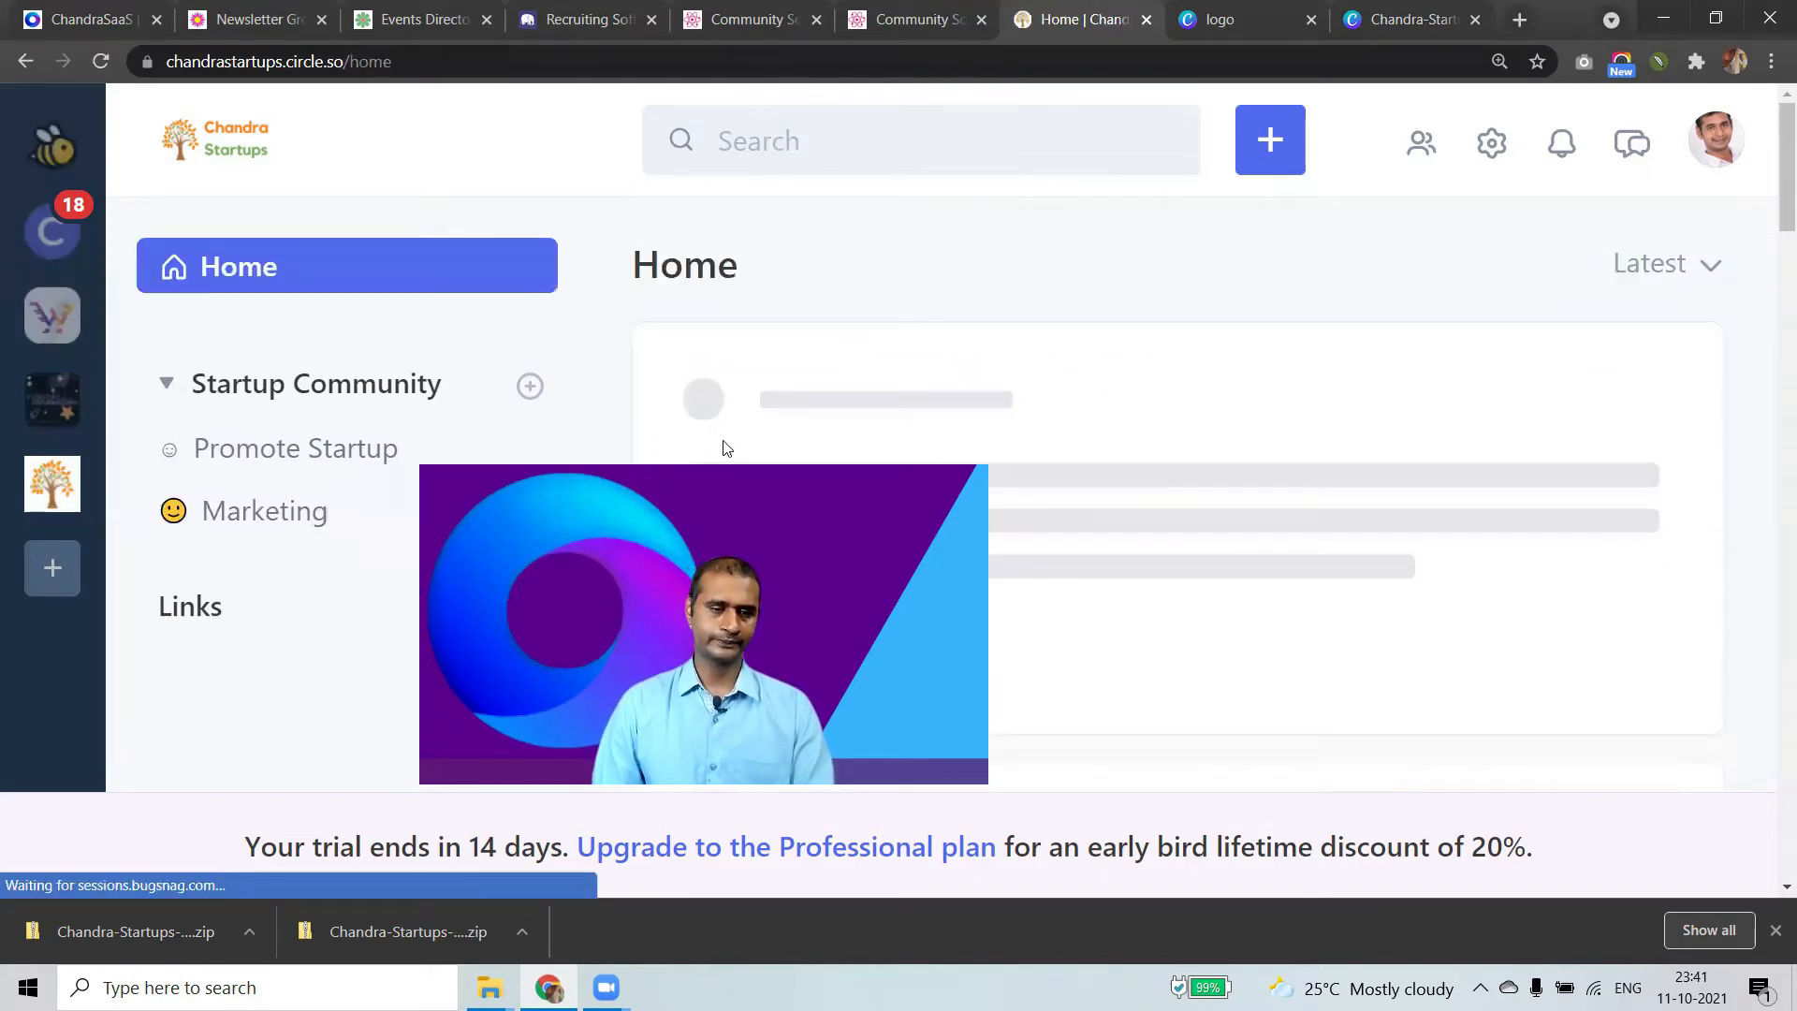
scroll(541, 600, "down", 3)
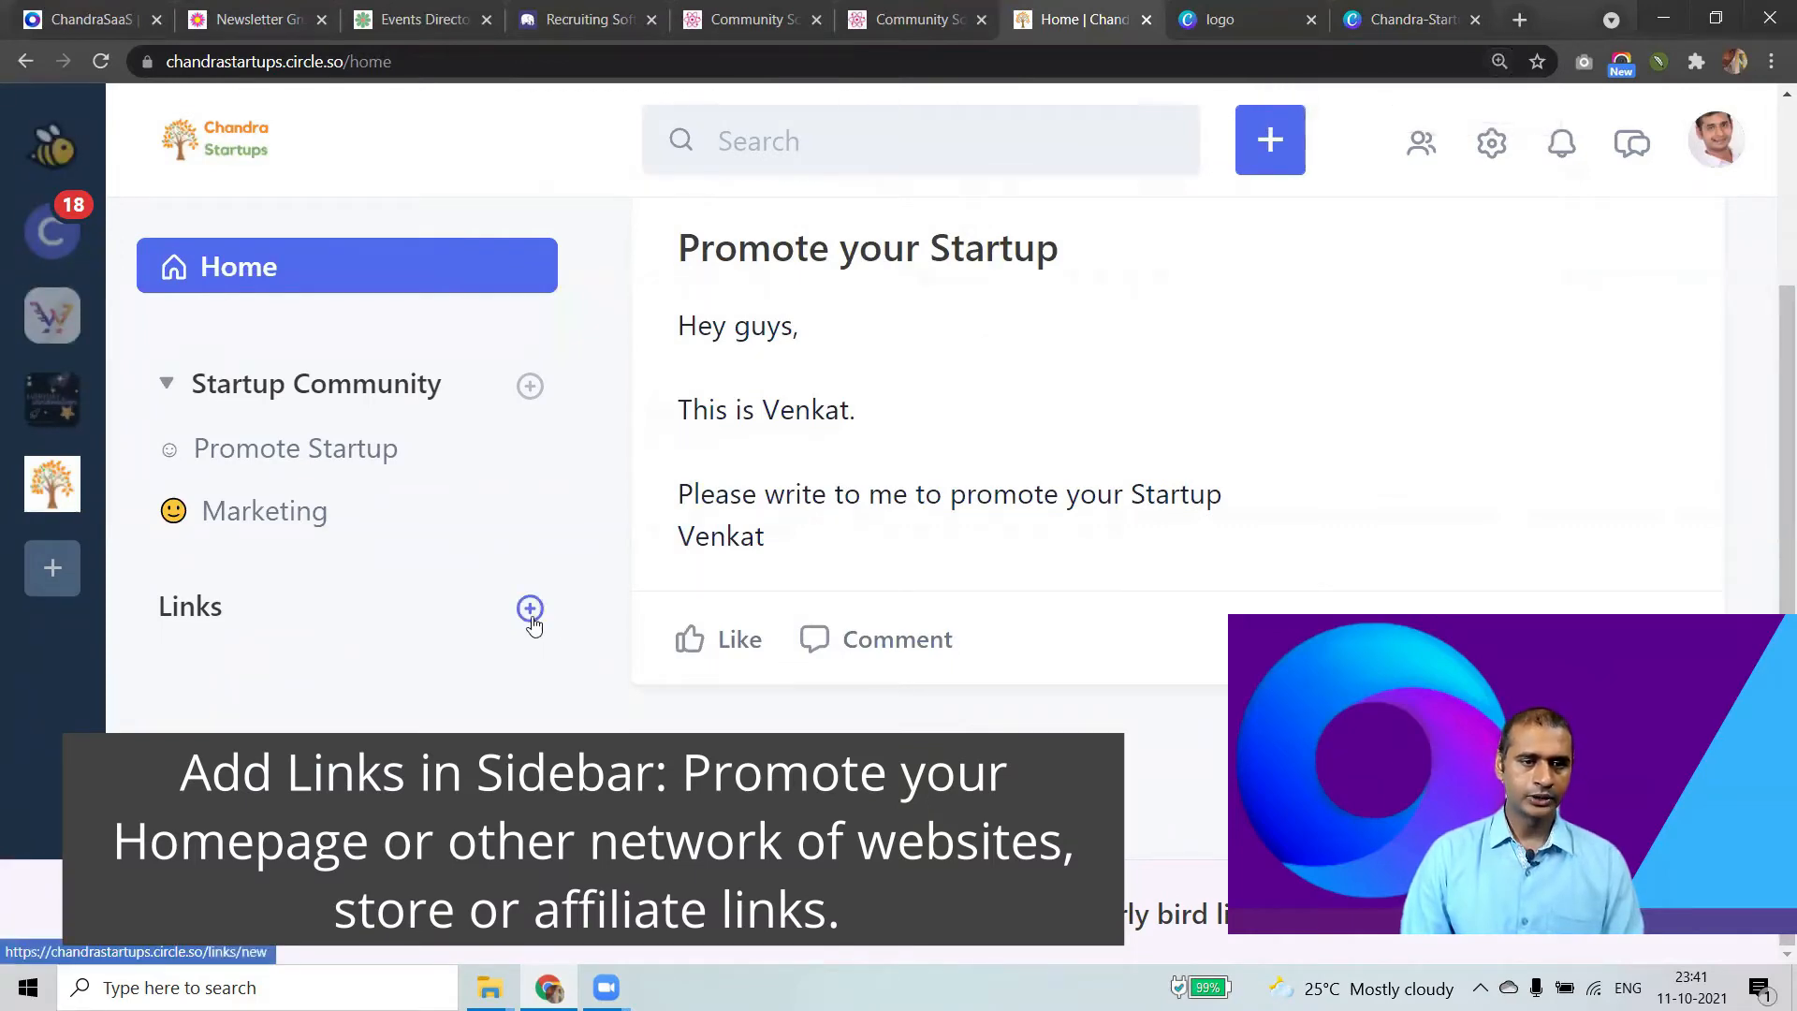
left_click(531, 610)
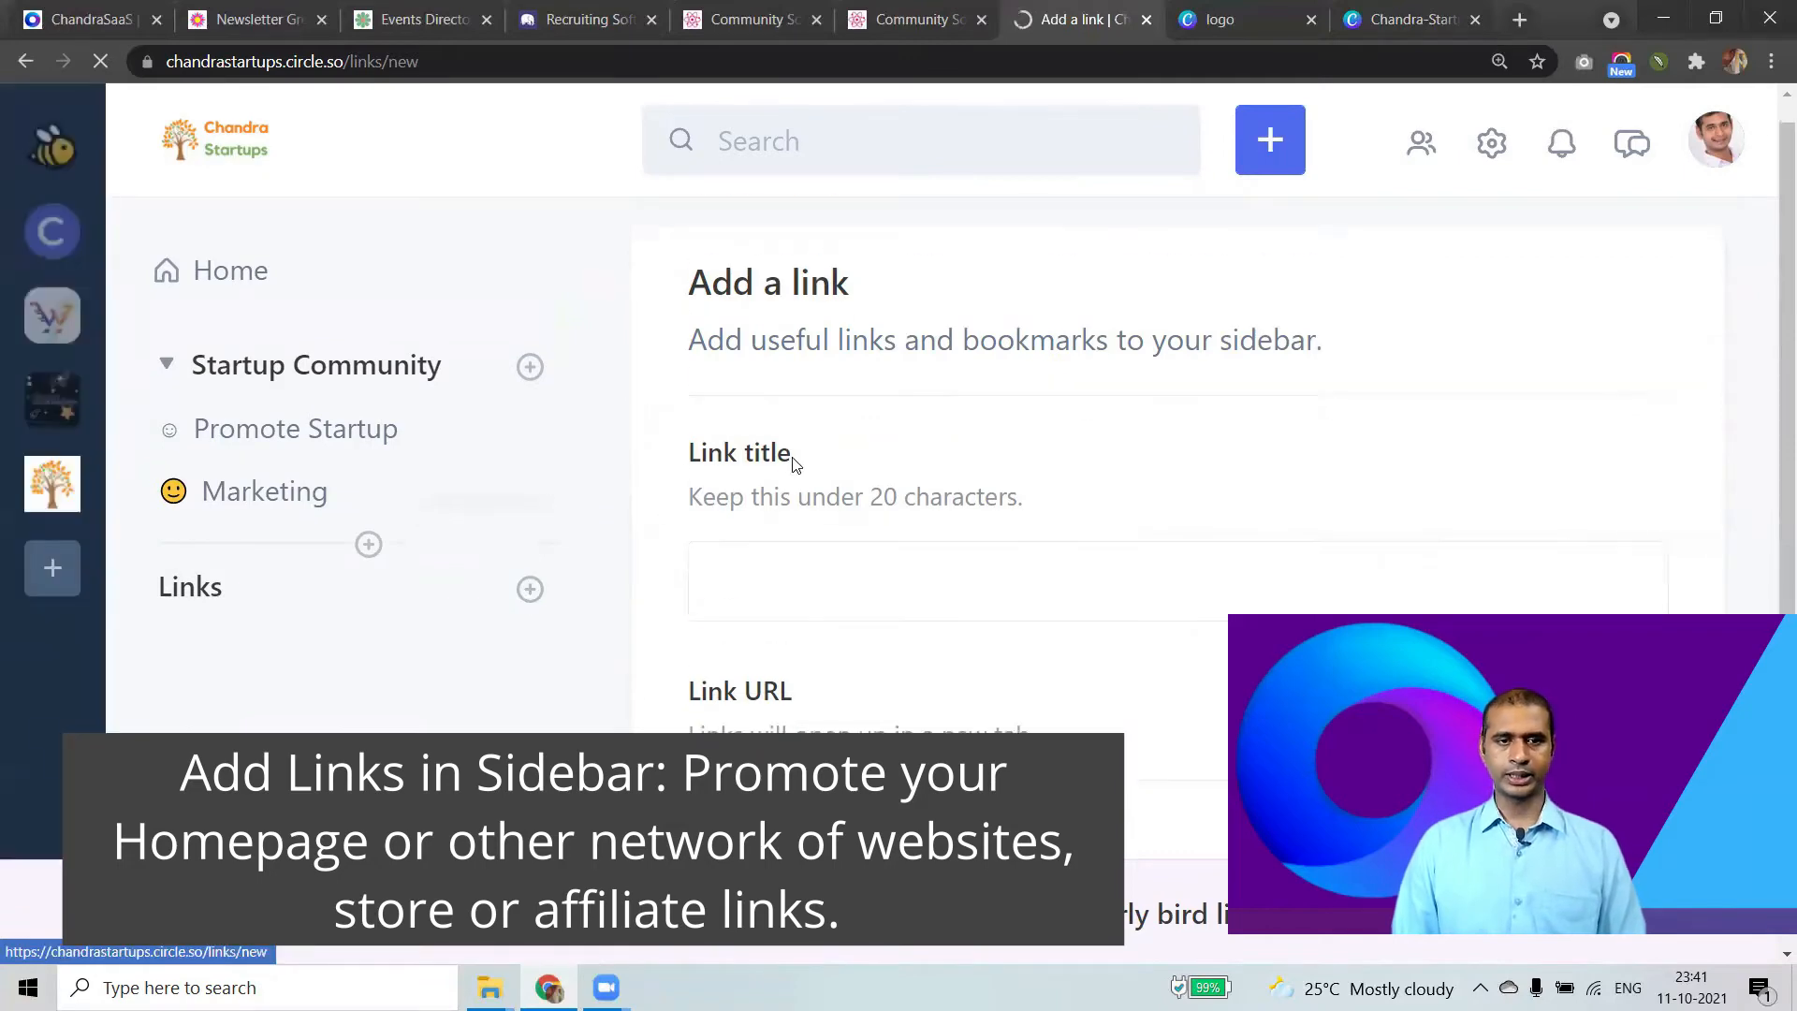
scroll(790, 454, "down", 1)
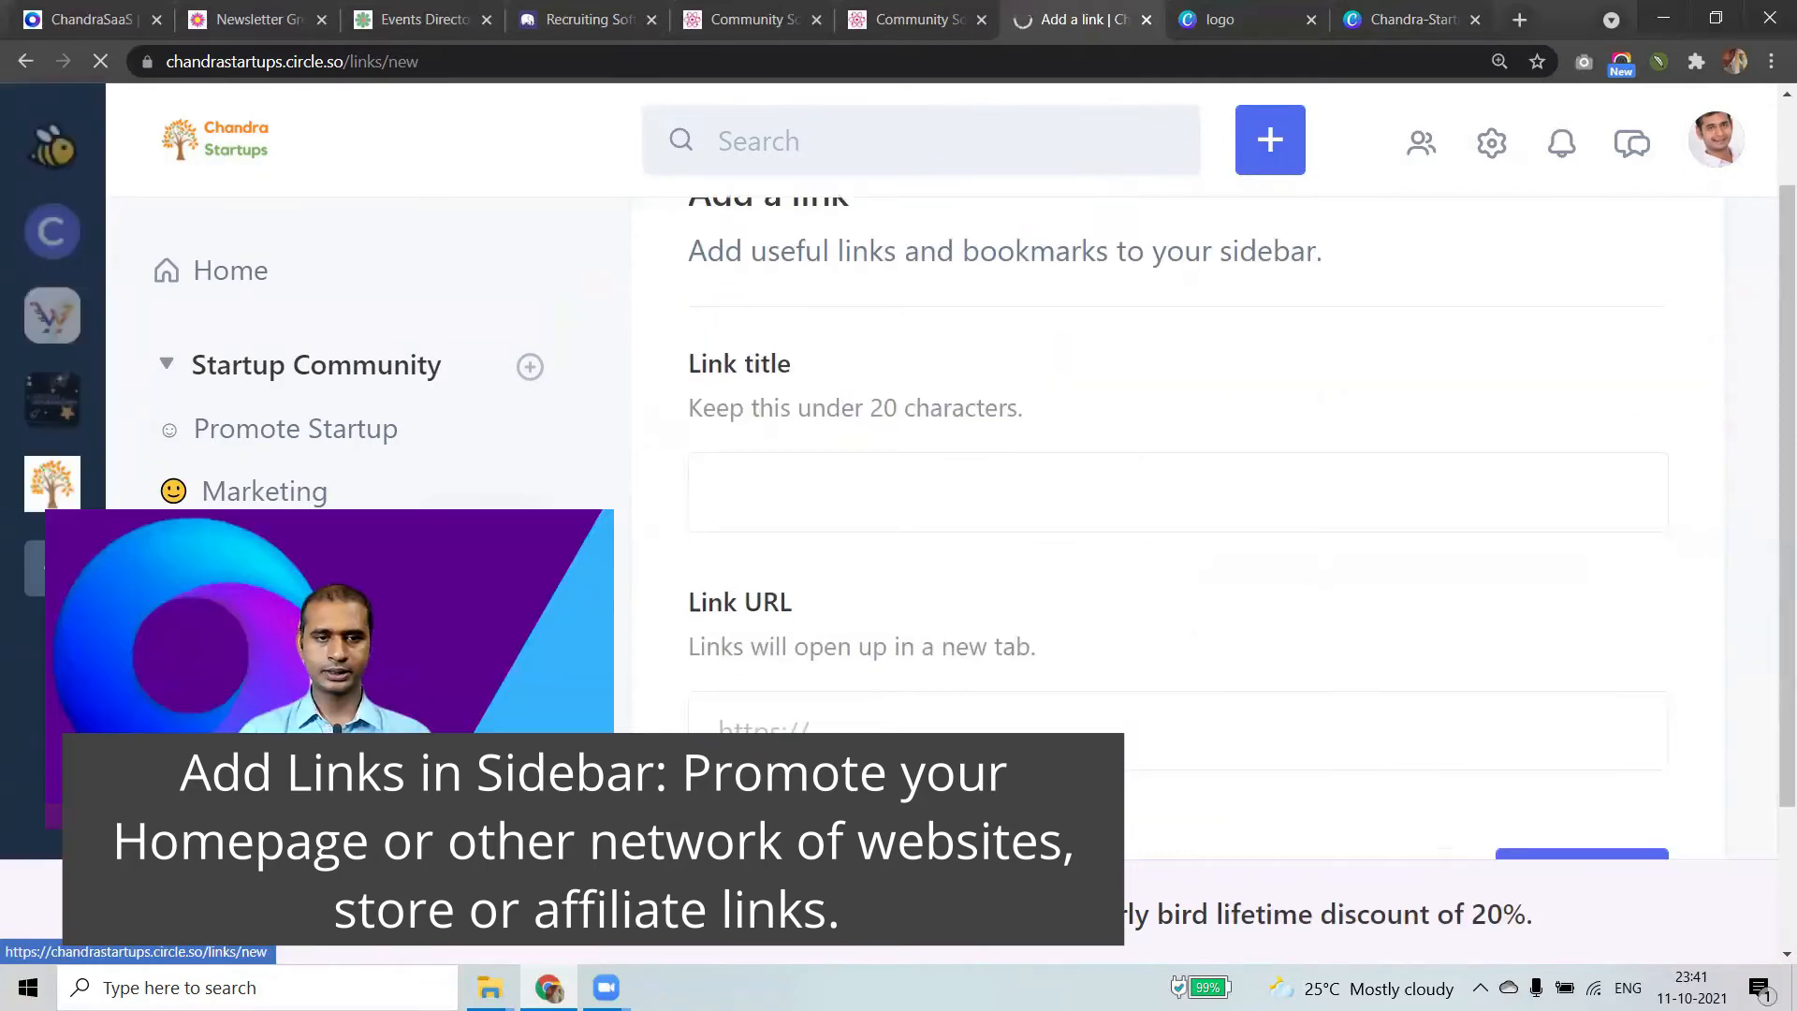
type("Chan")
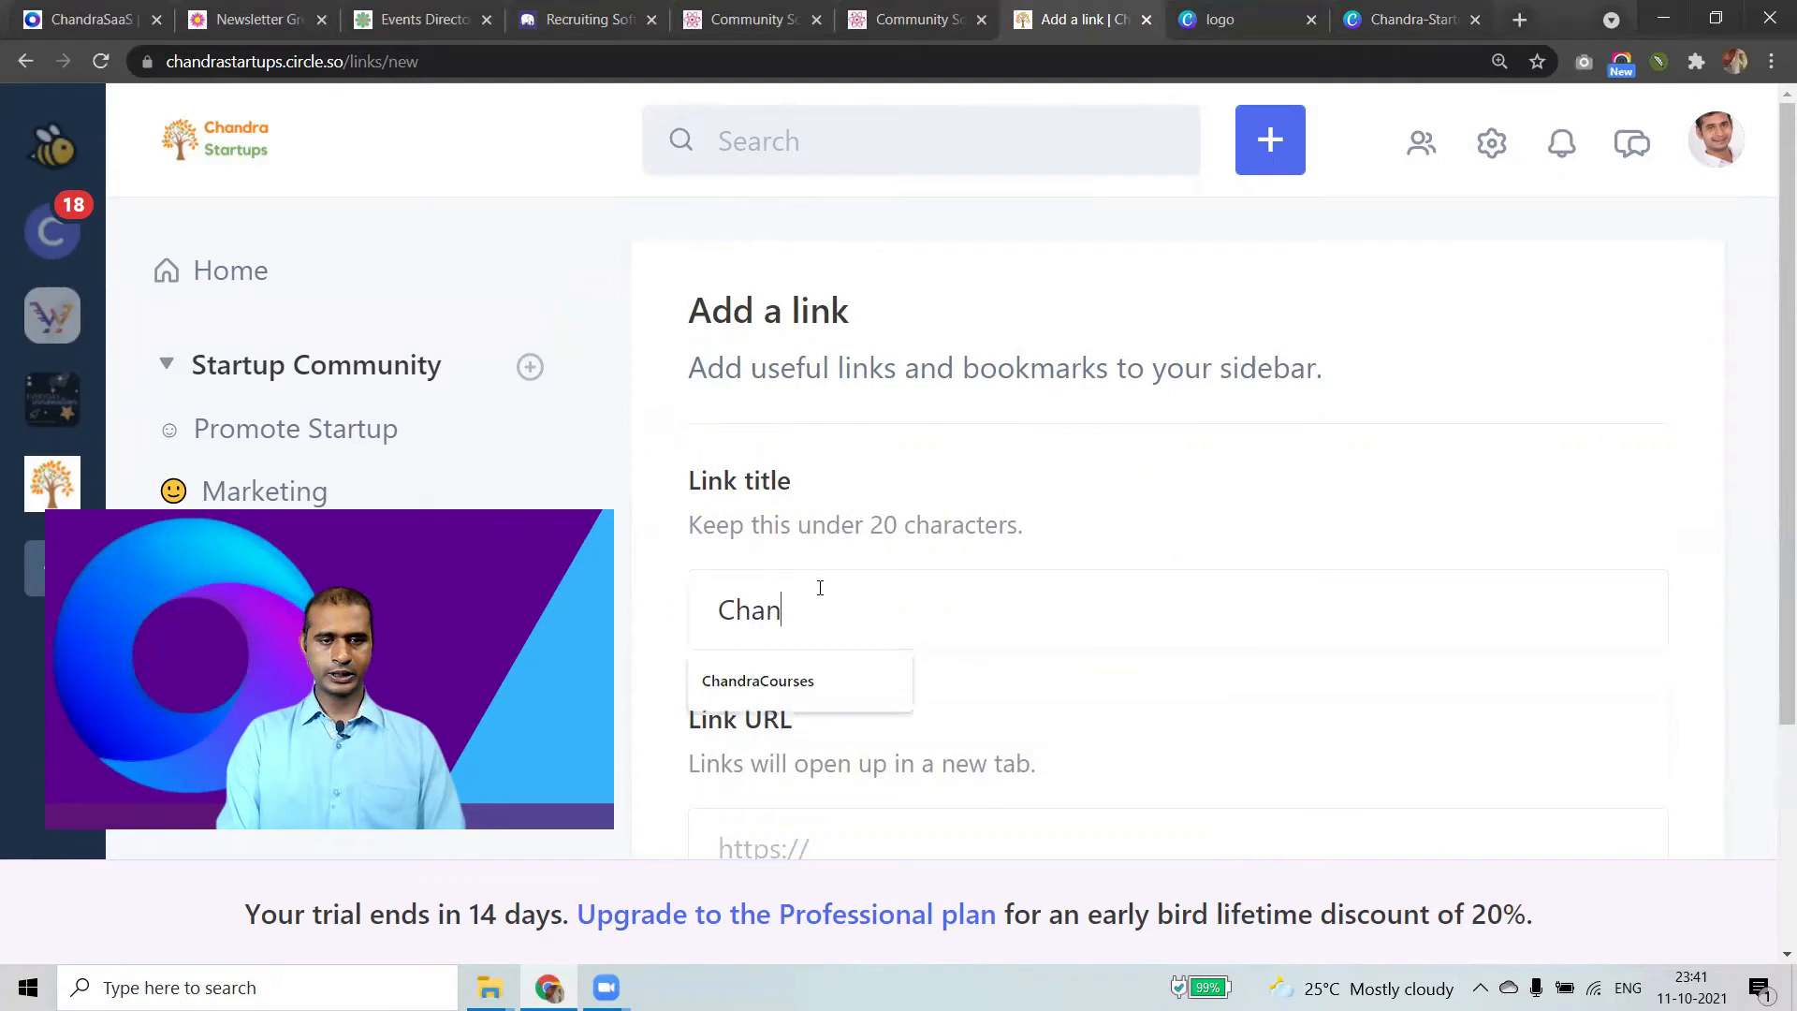
type("draSaaS")
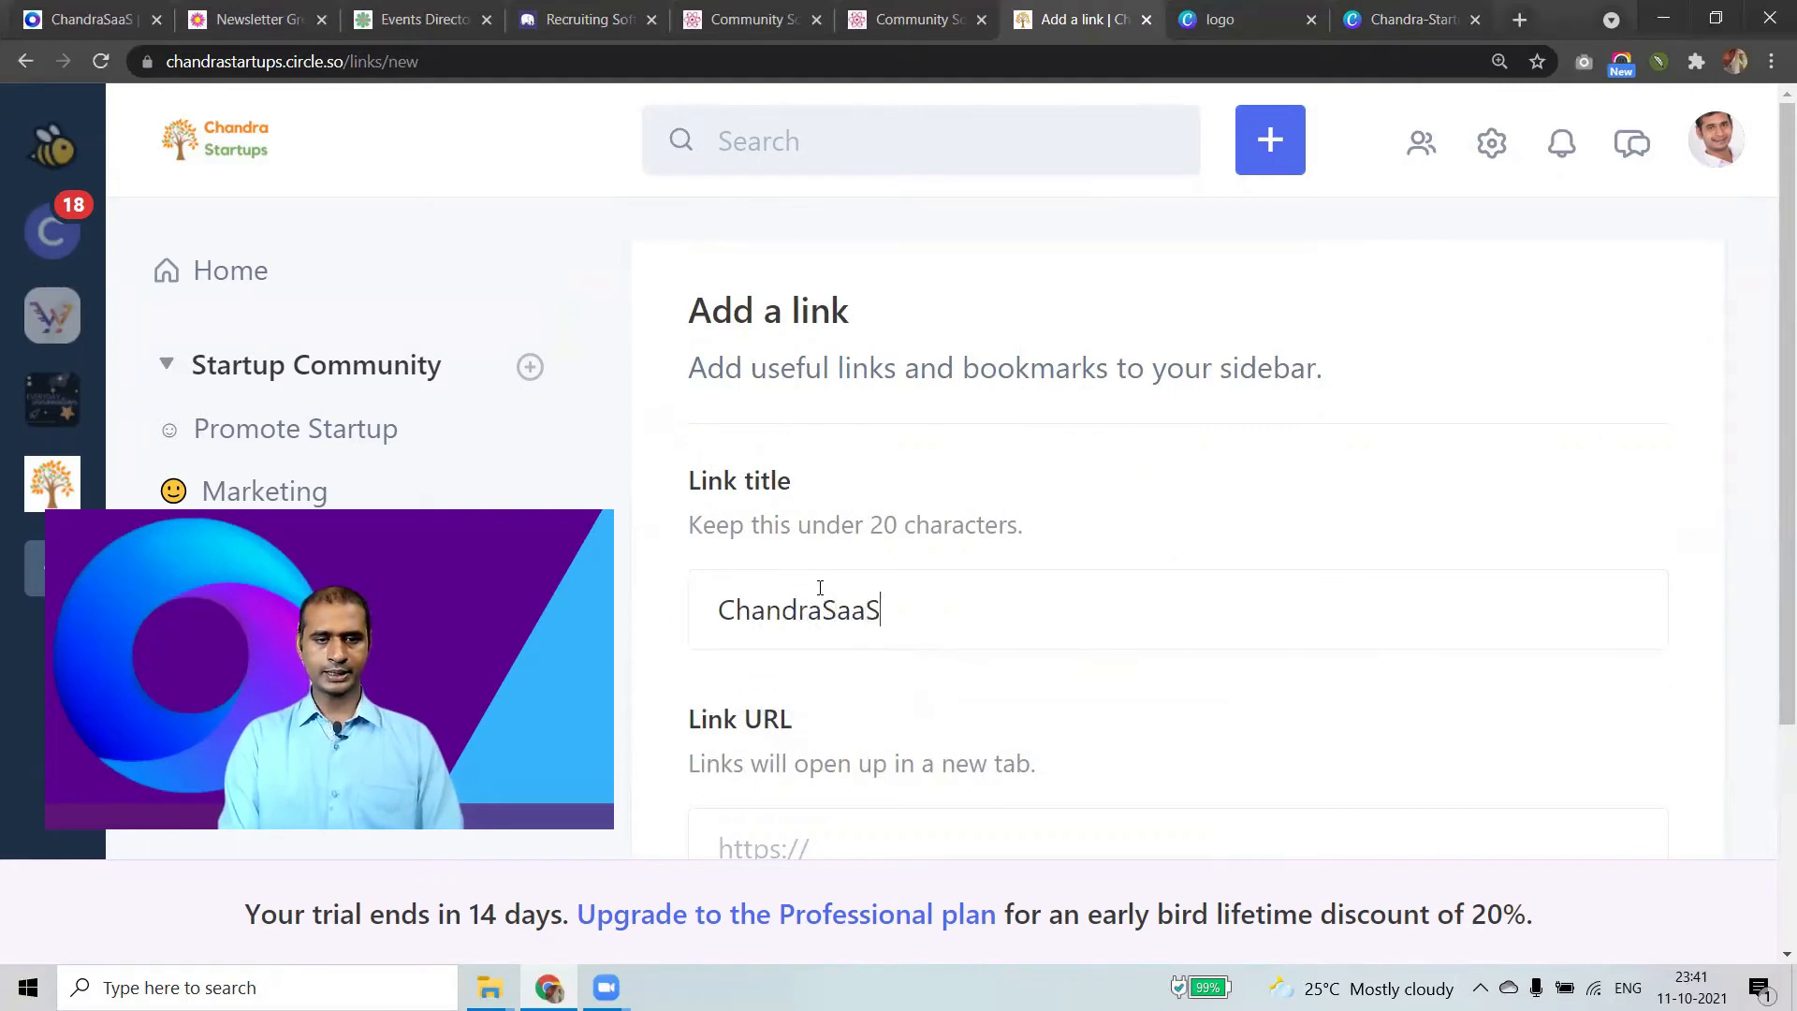
left_click(874, 832)
type("https://www.chandrasaas.com/")
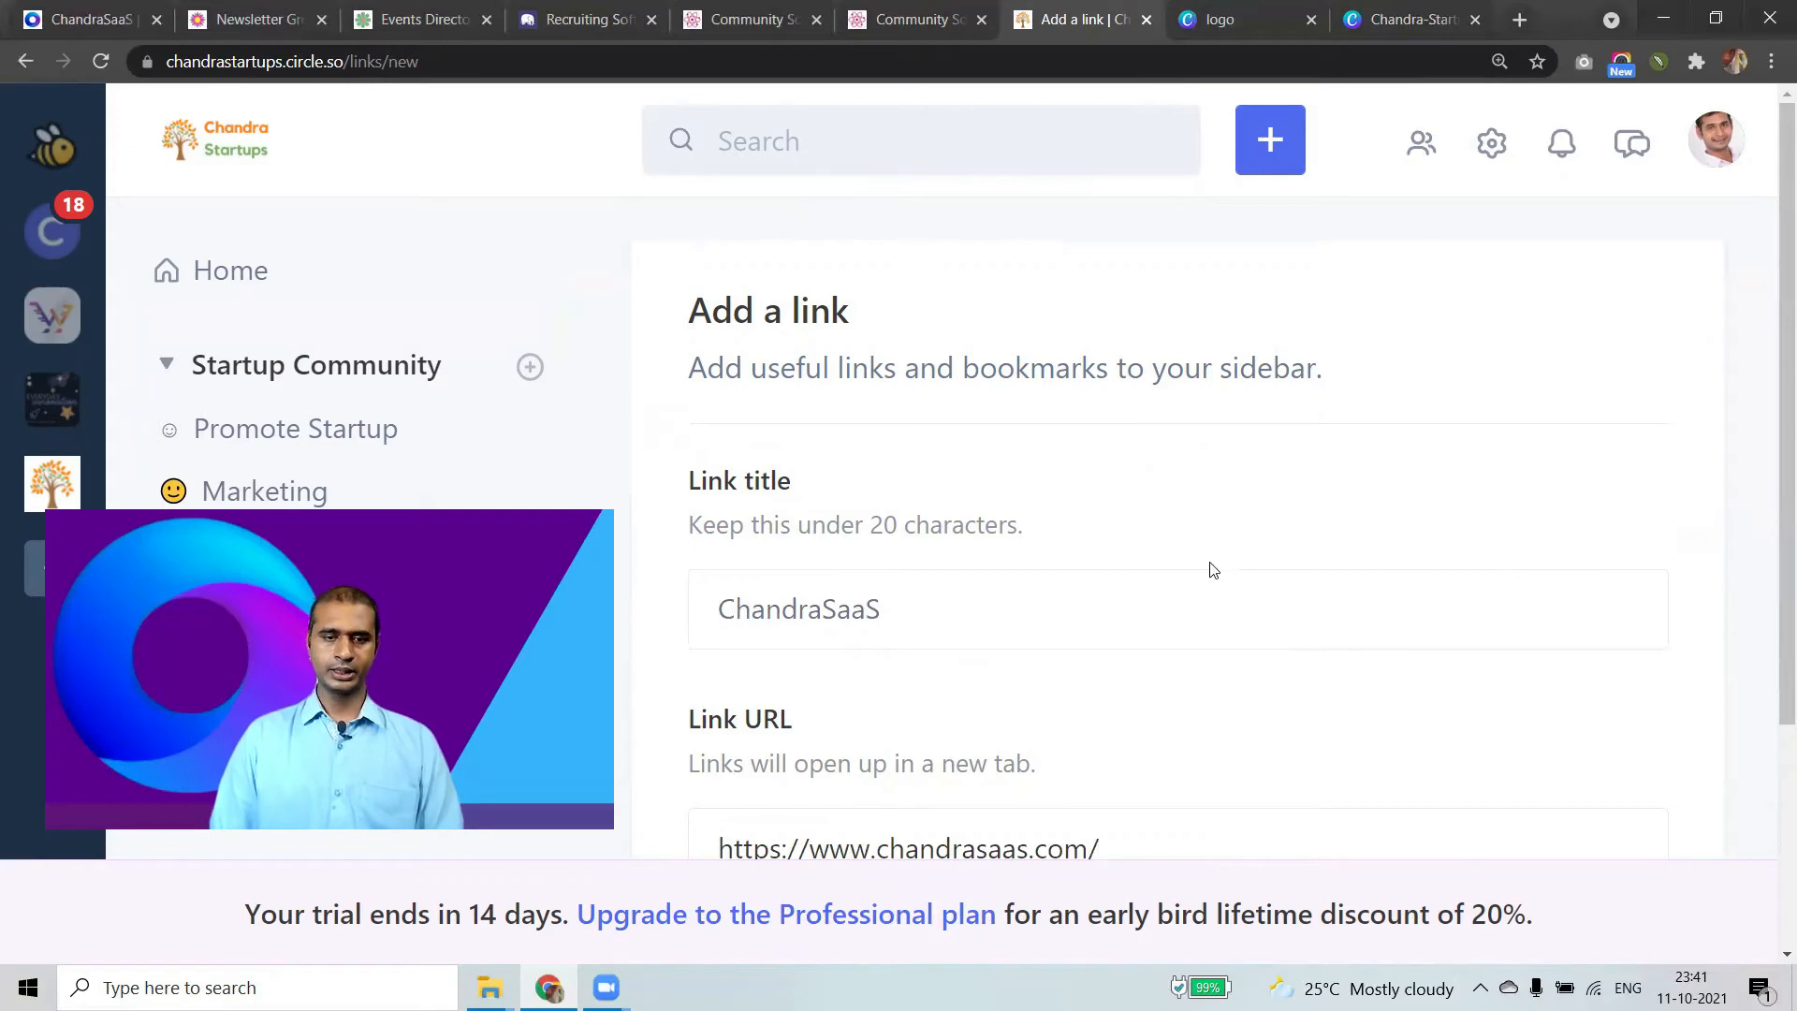
key("ctrl+minus")
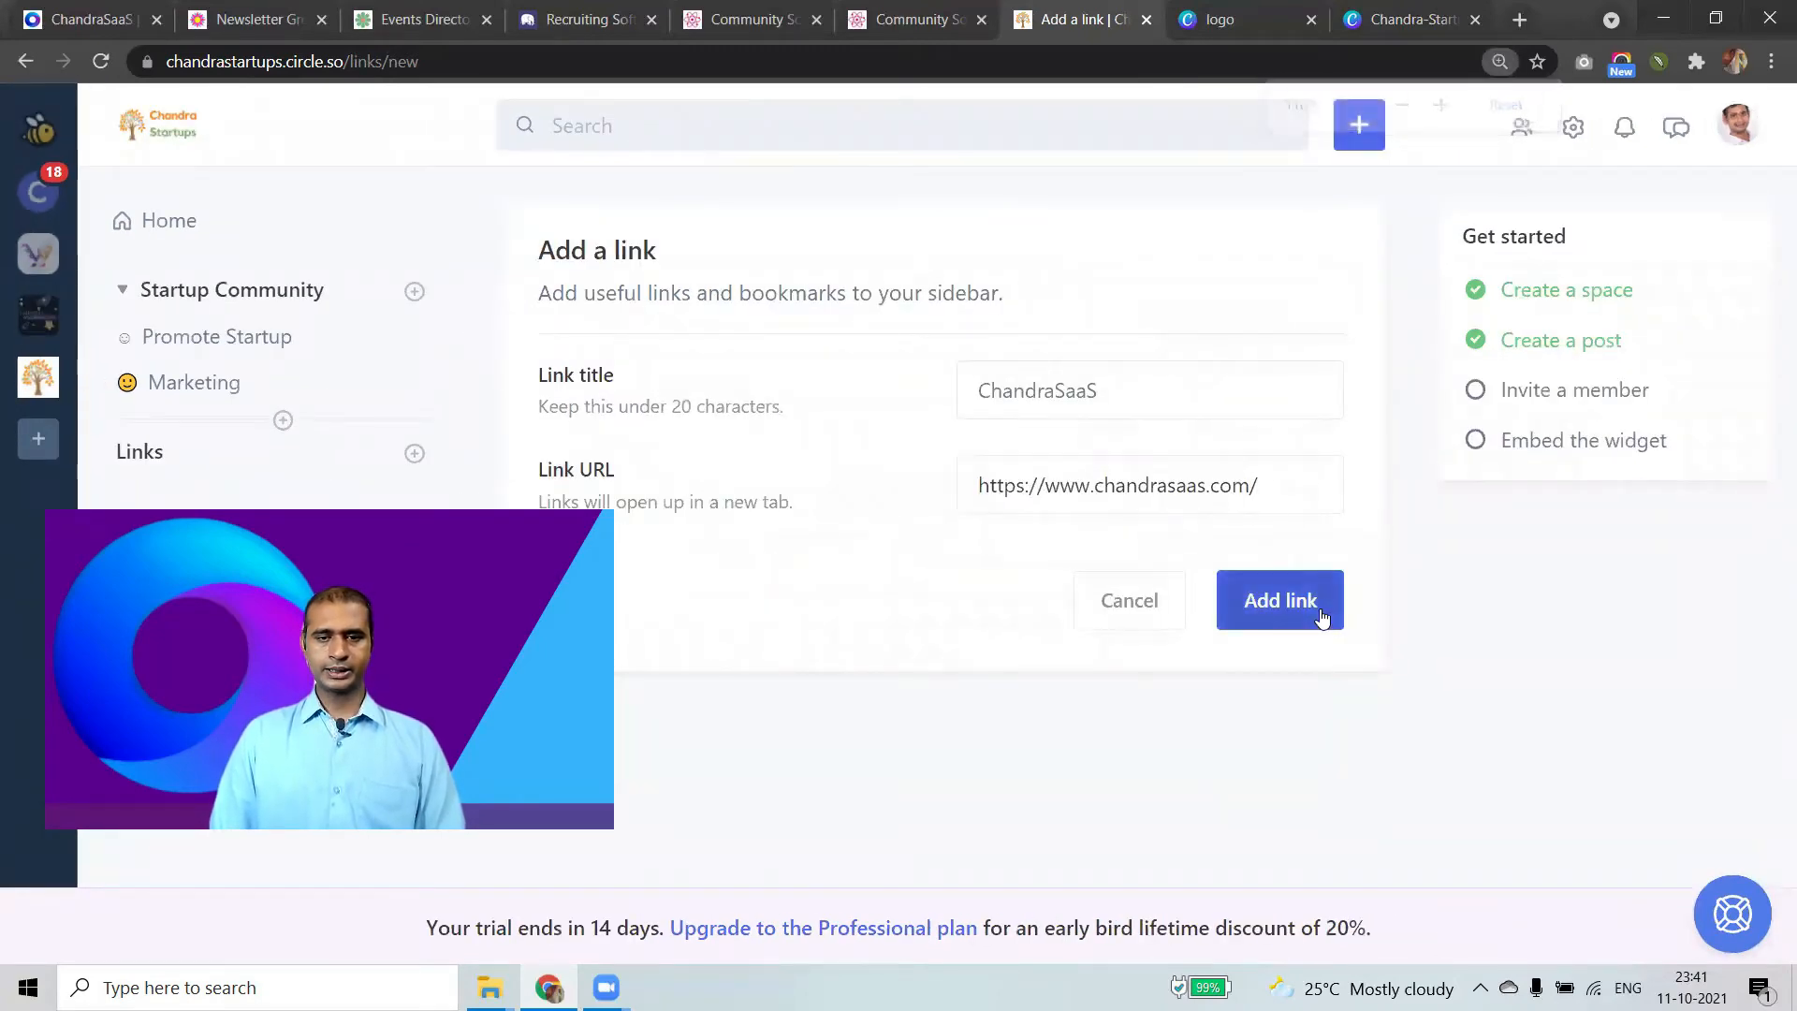
left_click(1320, 609)
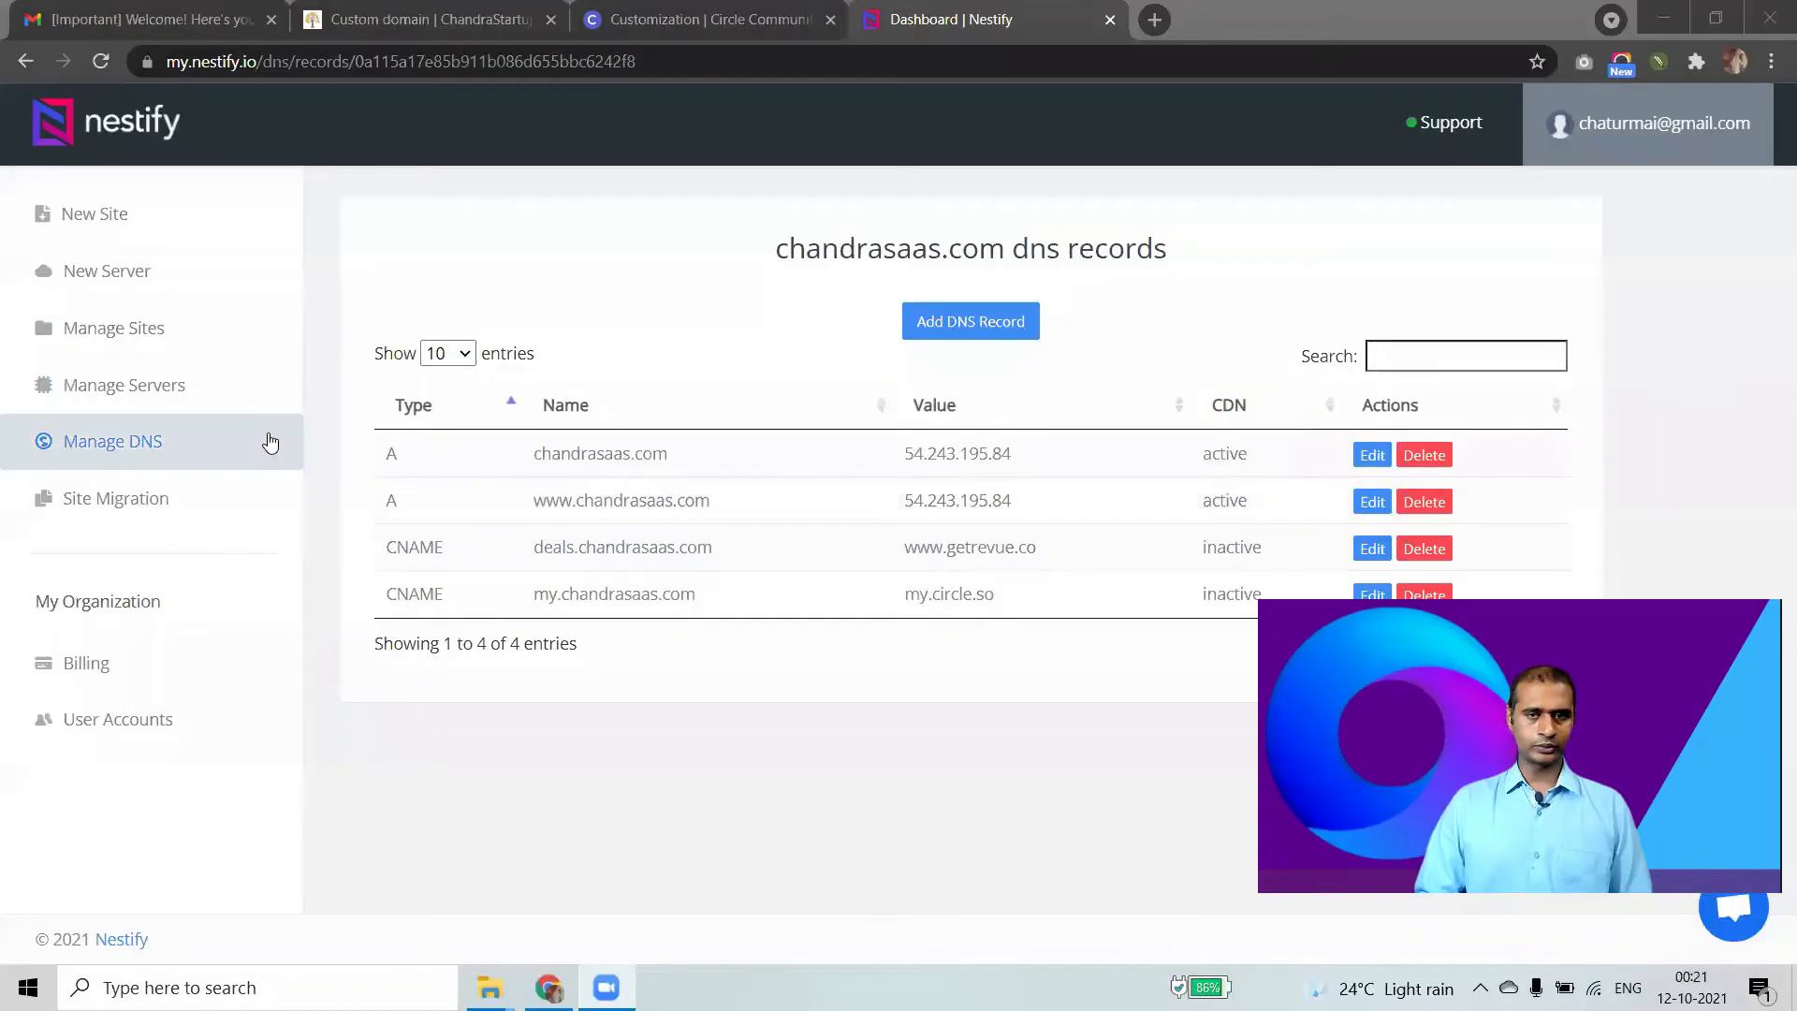
left_click(421, 7)
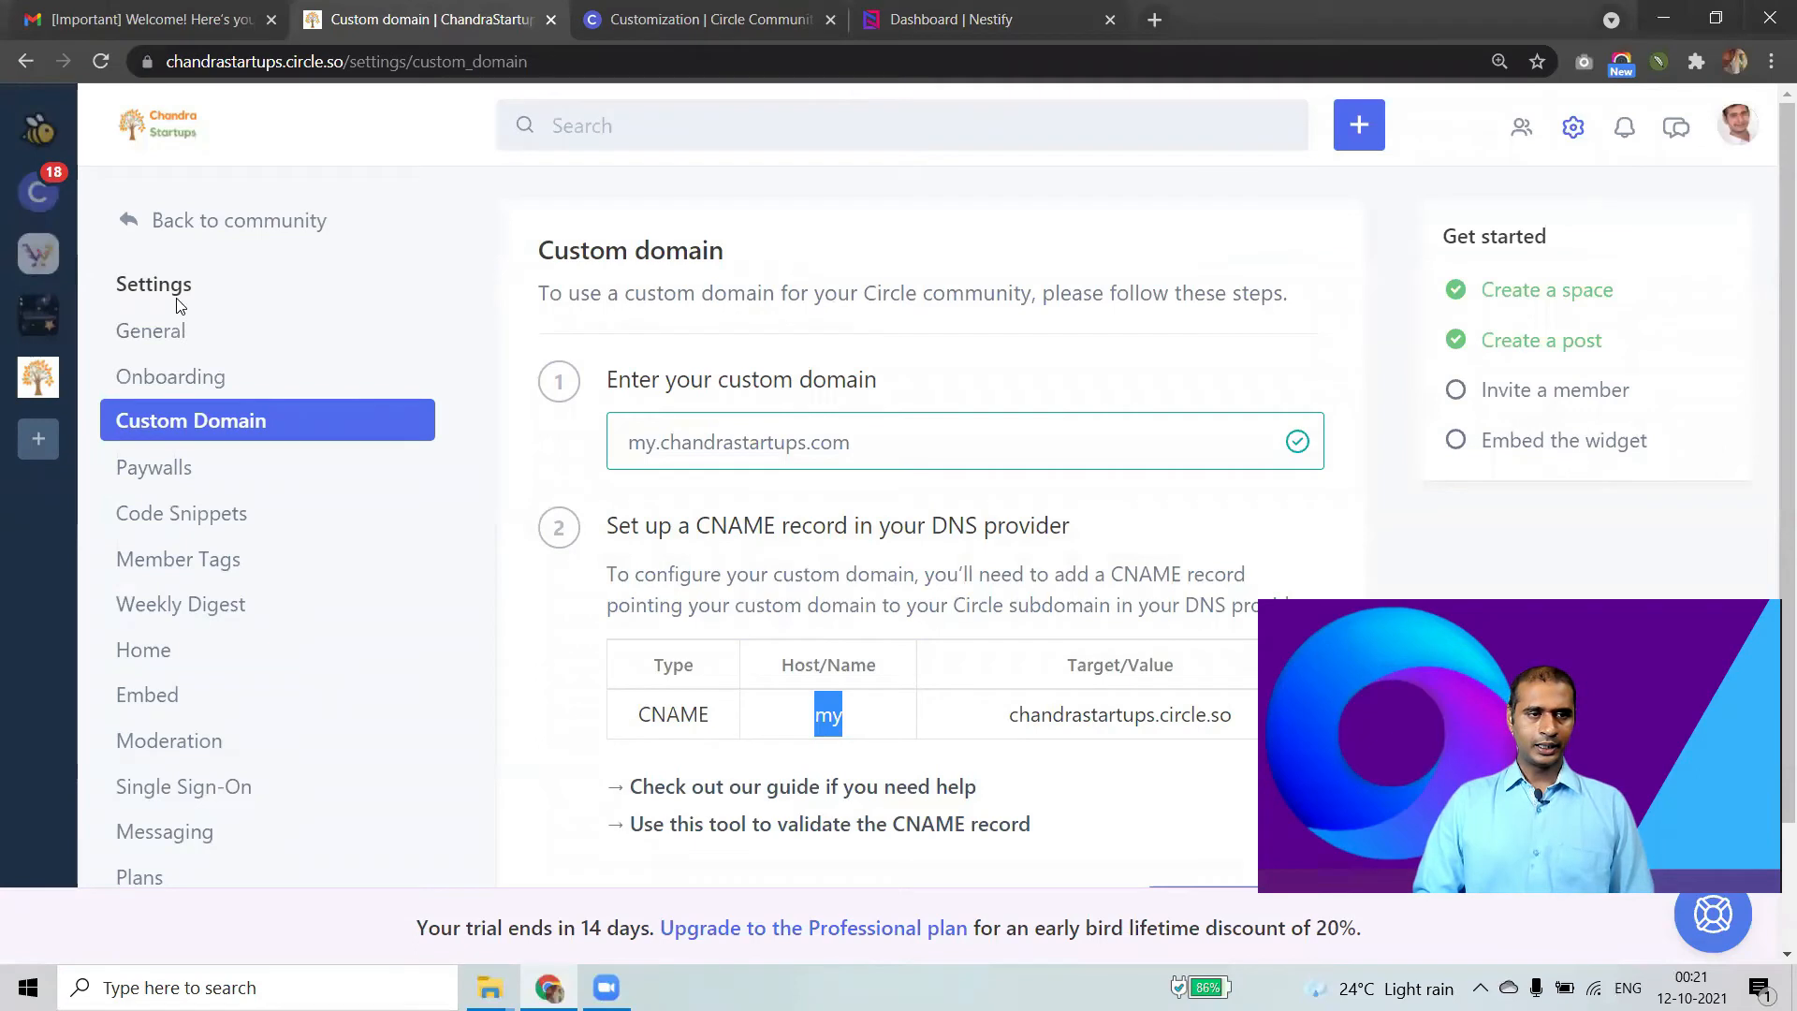
Enter community.chandrastartups.com in the Custom Domain settings field.
left_click(1579, 128)
left_click(1576, 126)
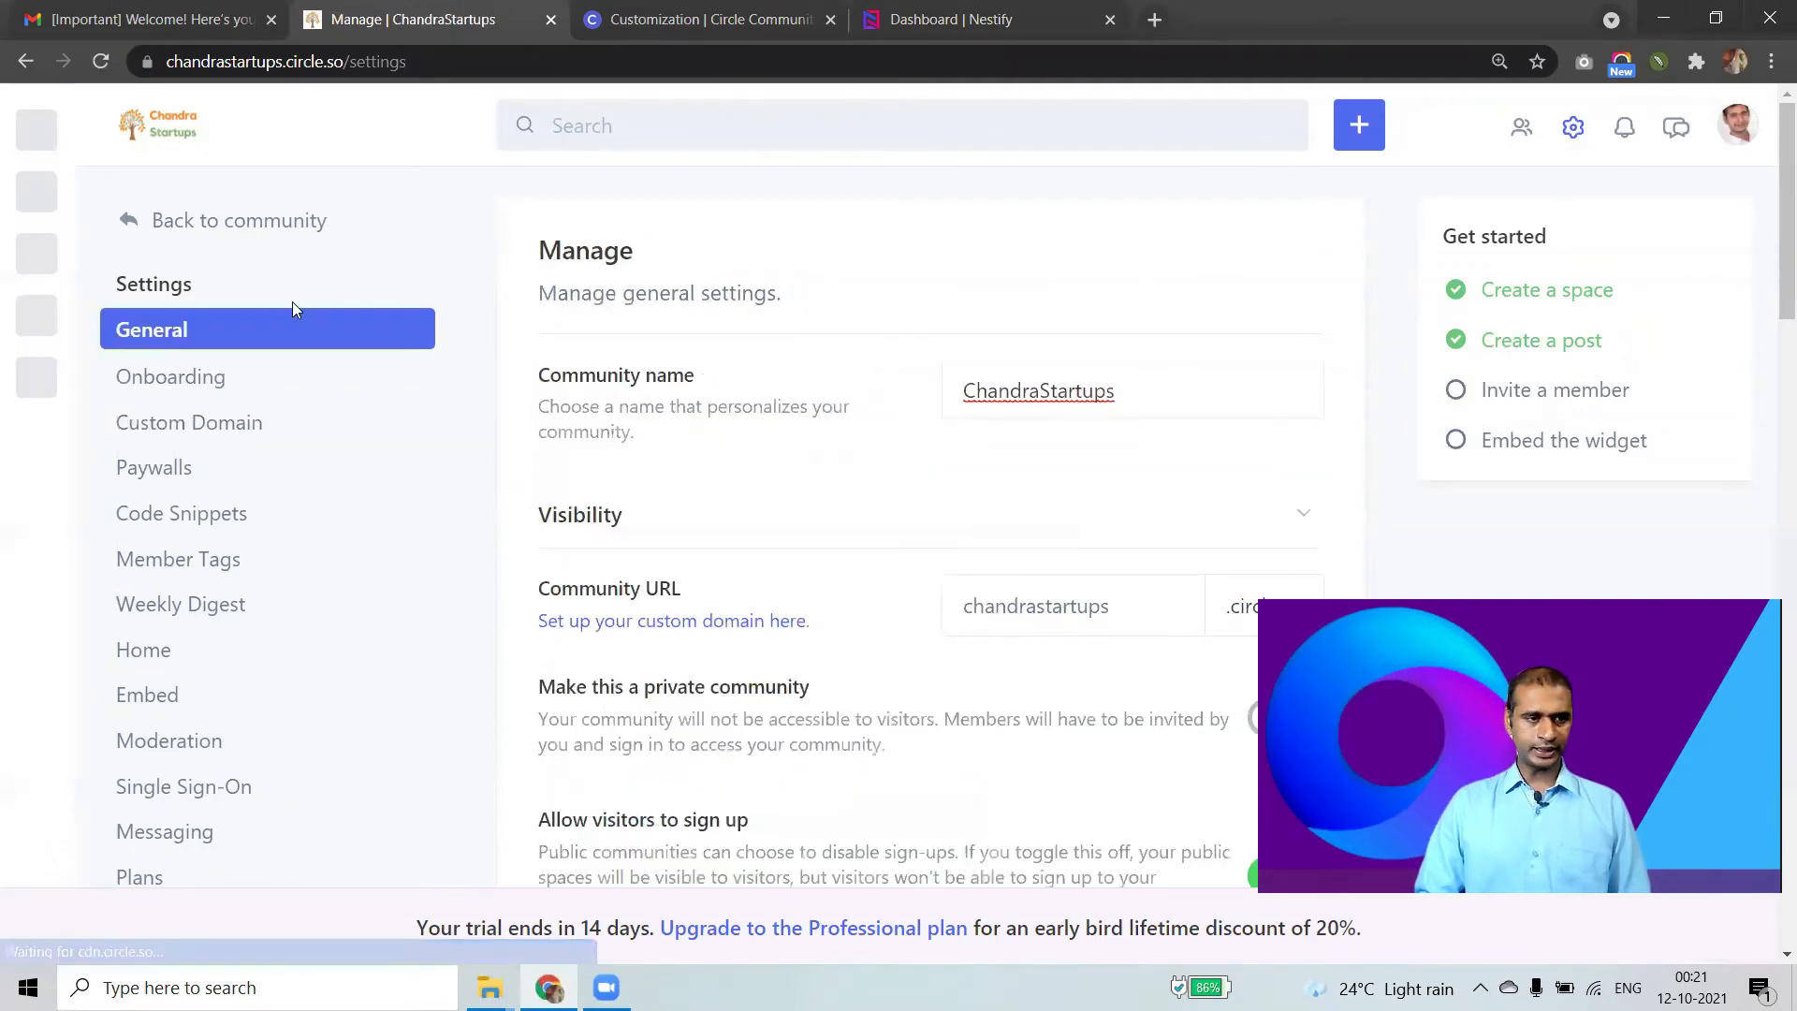
left_click(196, 429)
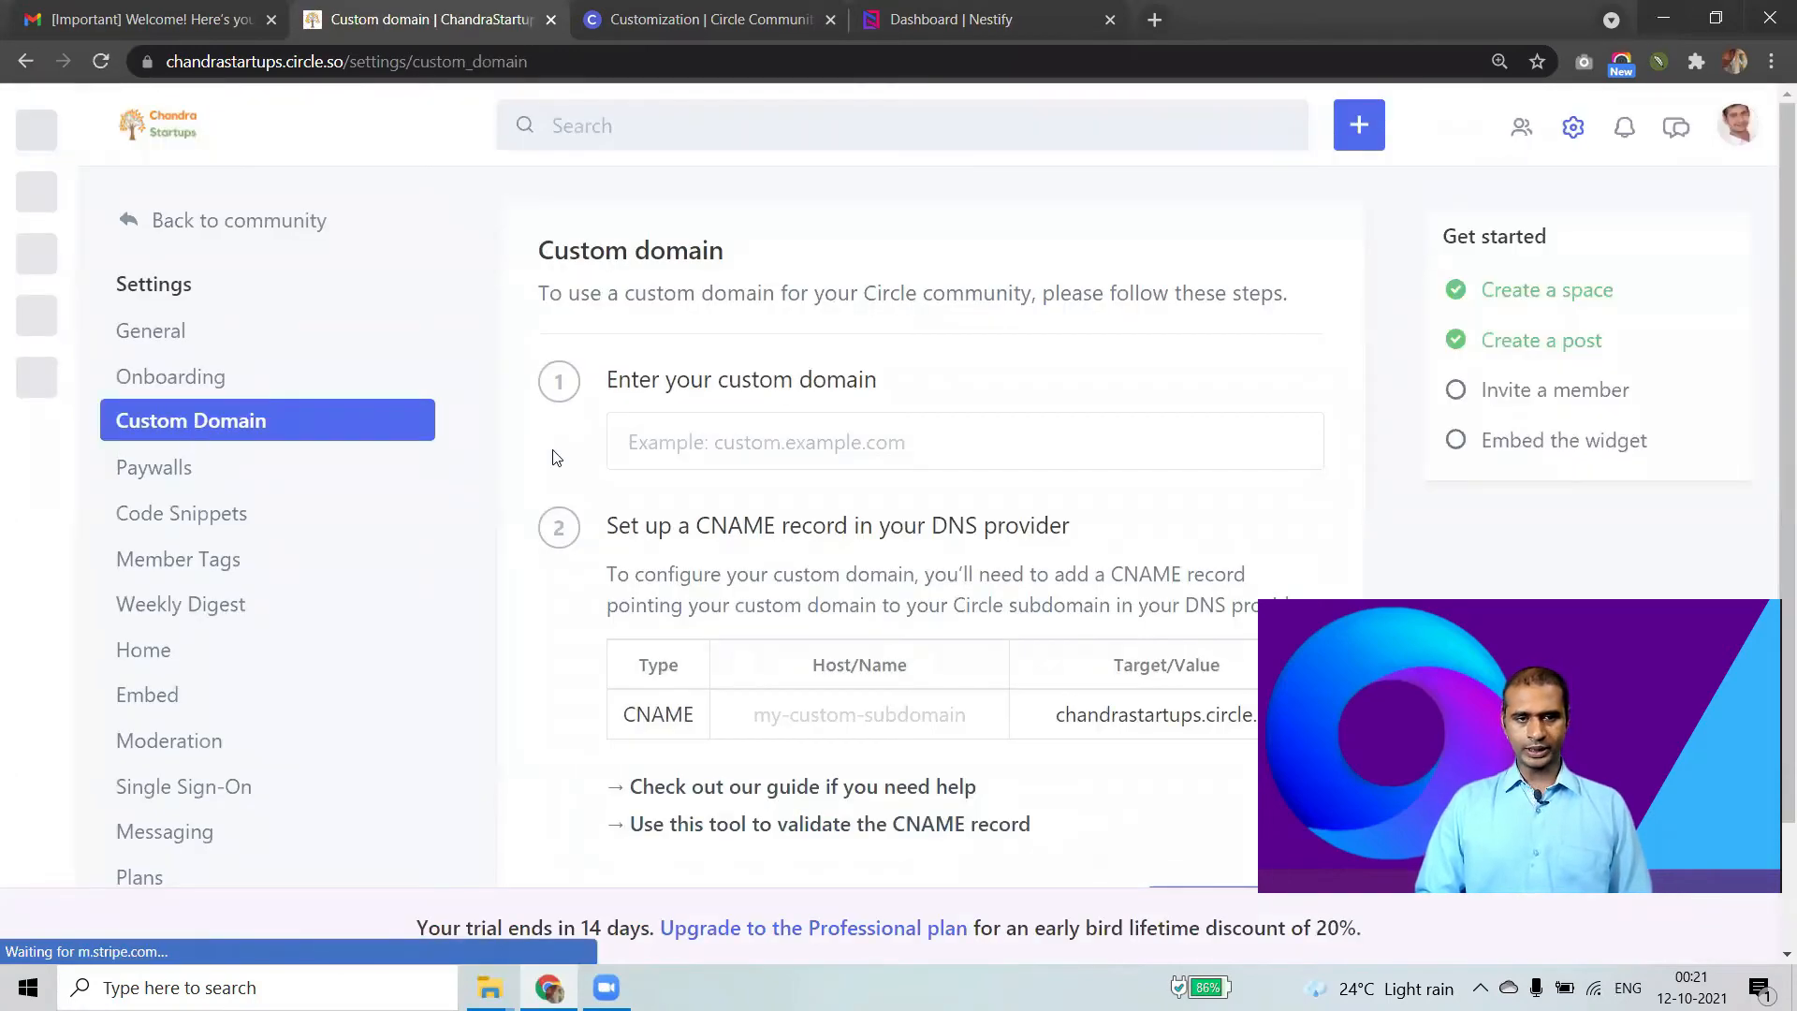
scroll(581, 430, "down", 1)
left_click(726, 337)
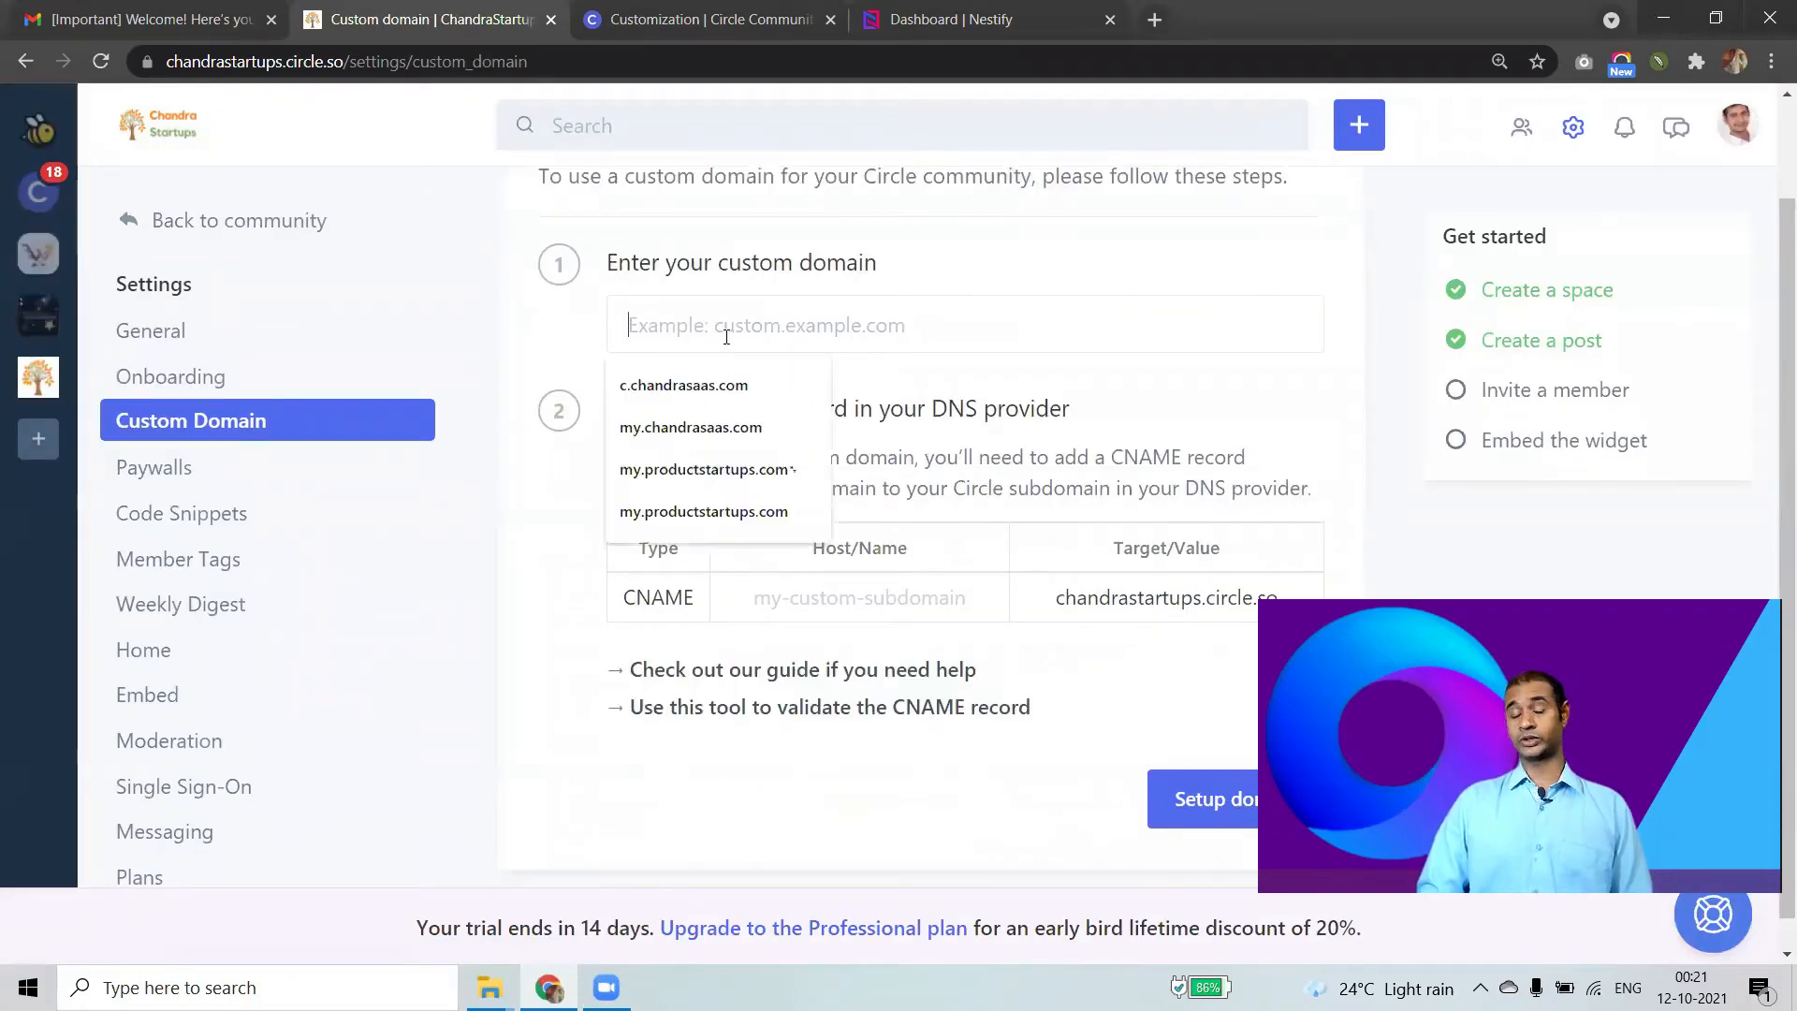
left_click(894, 271)
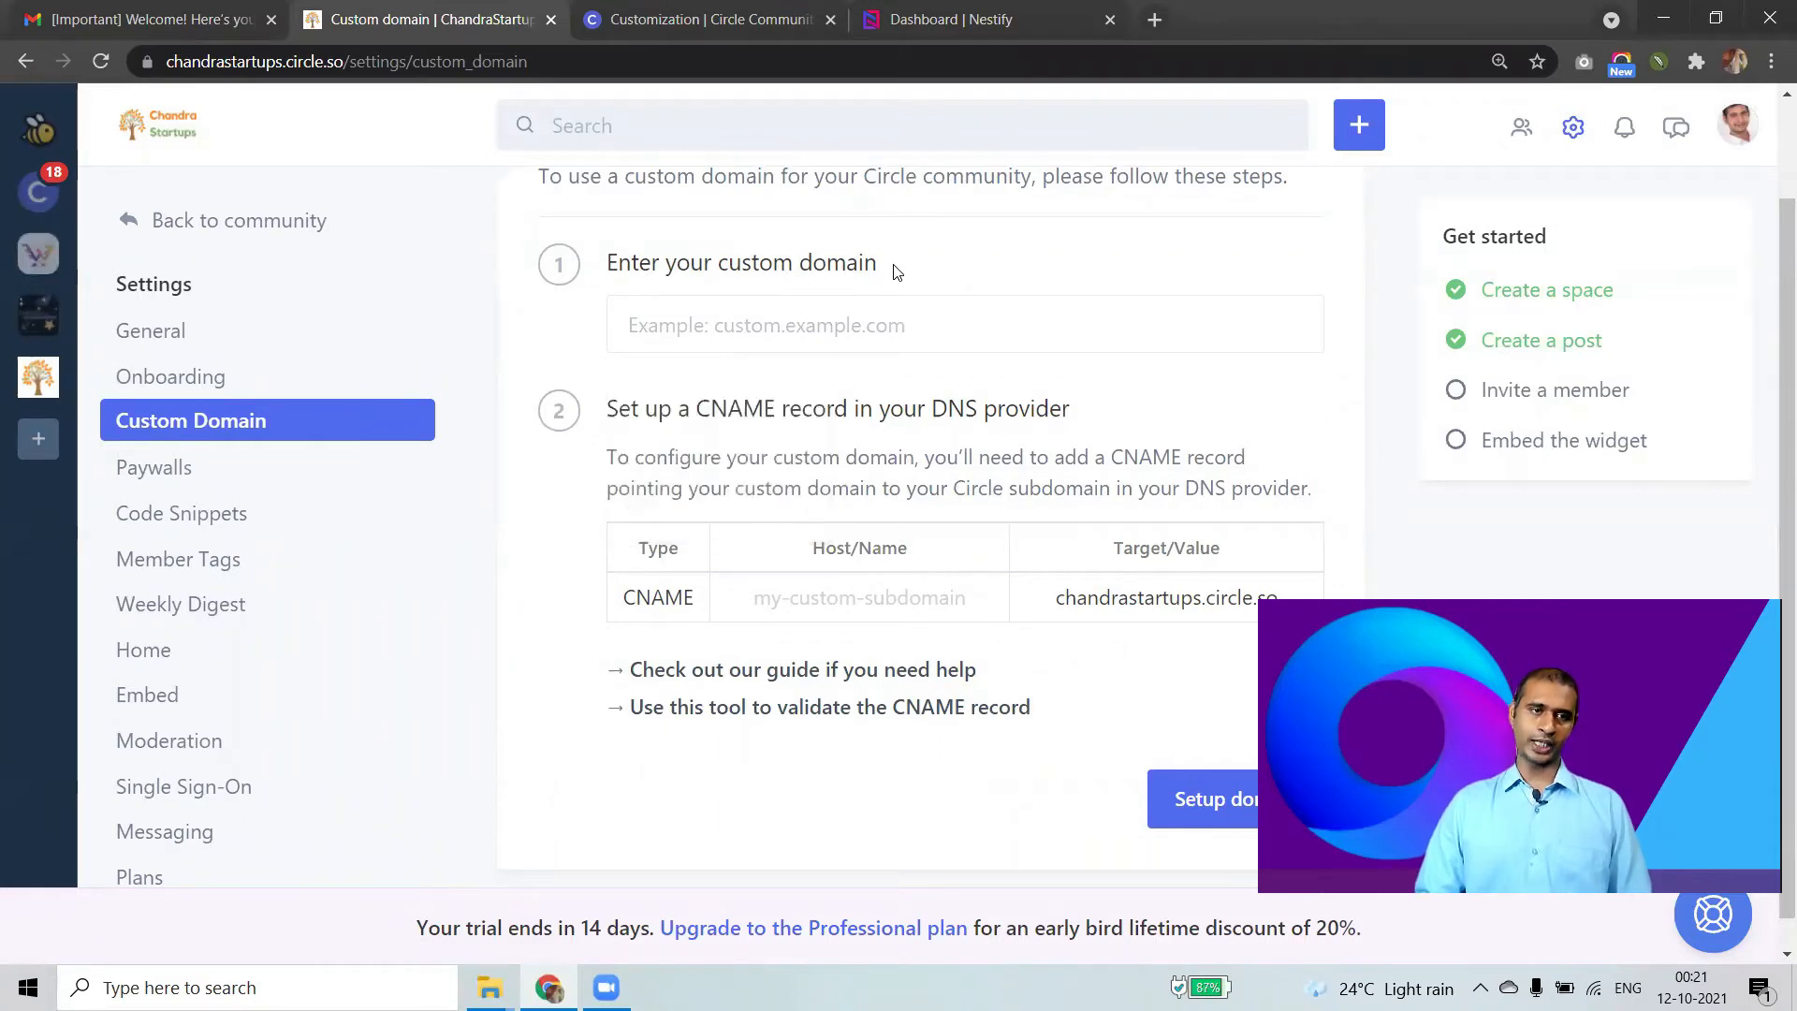
left_click(884, 310)
type("commun")
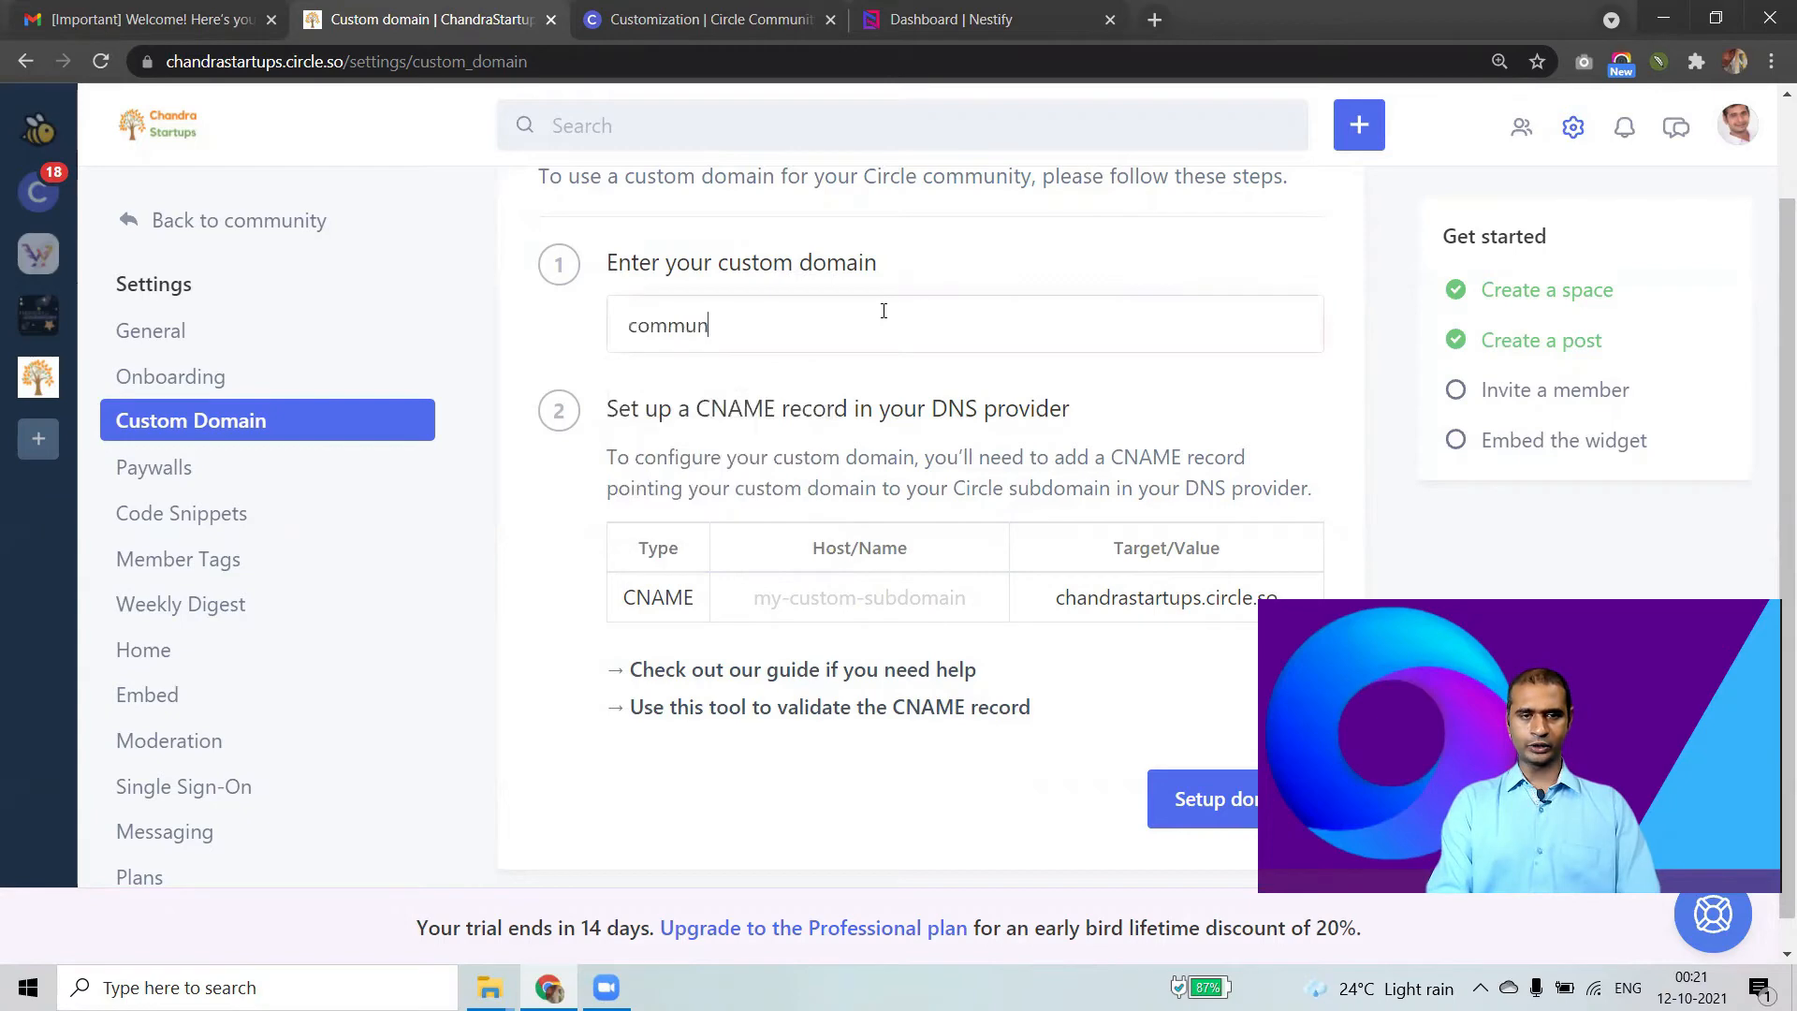
type("ity.chan")
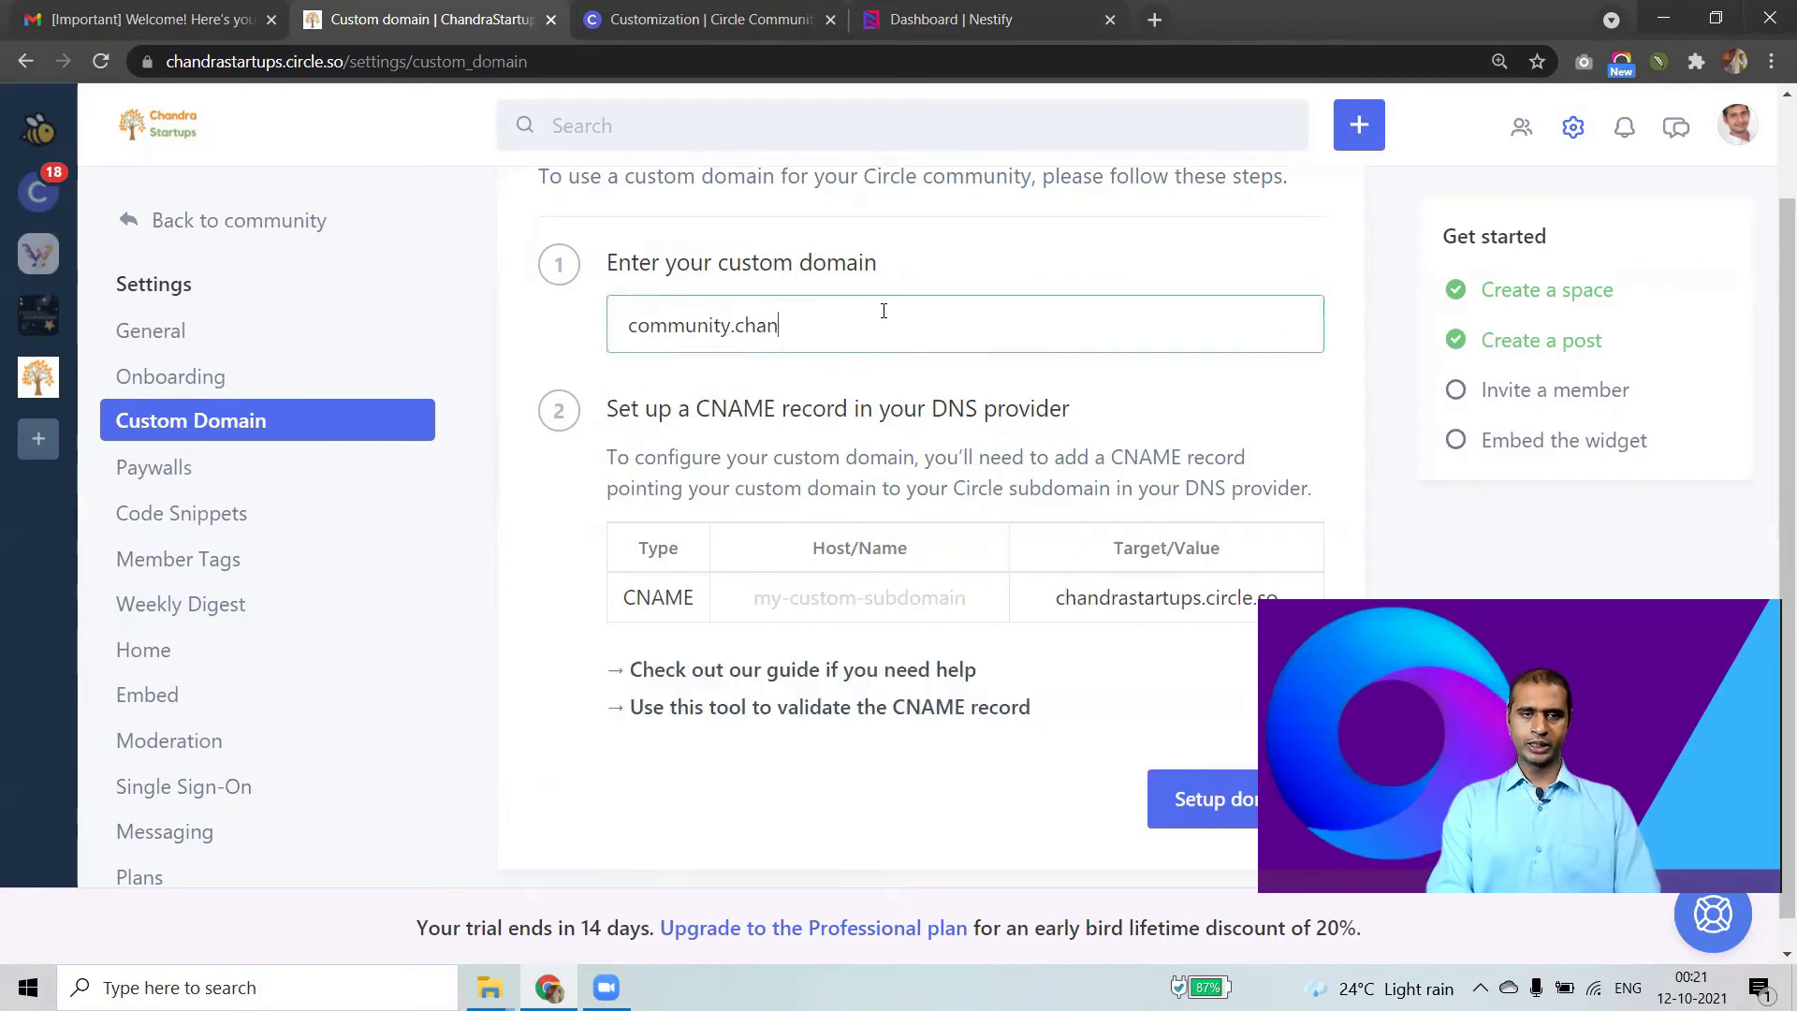
type("drastartups.com")
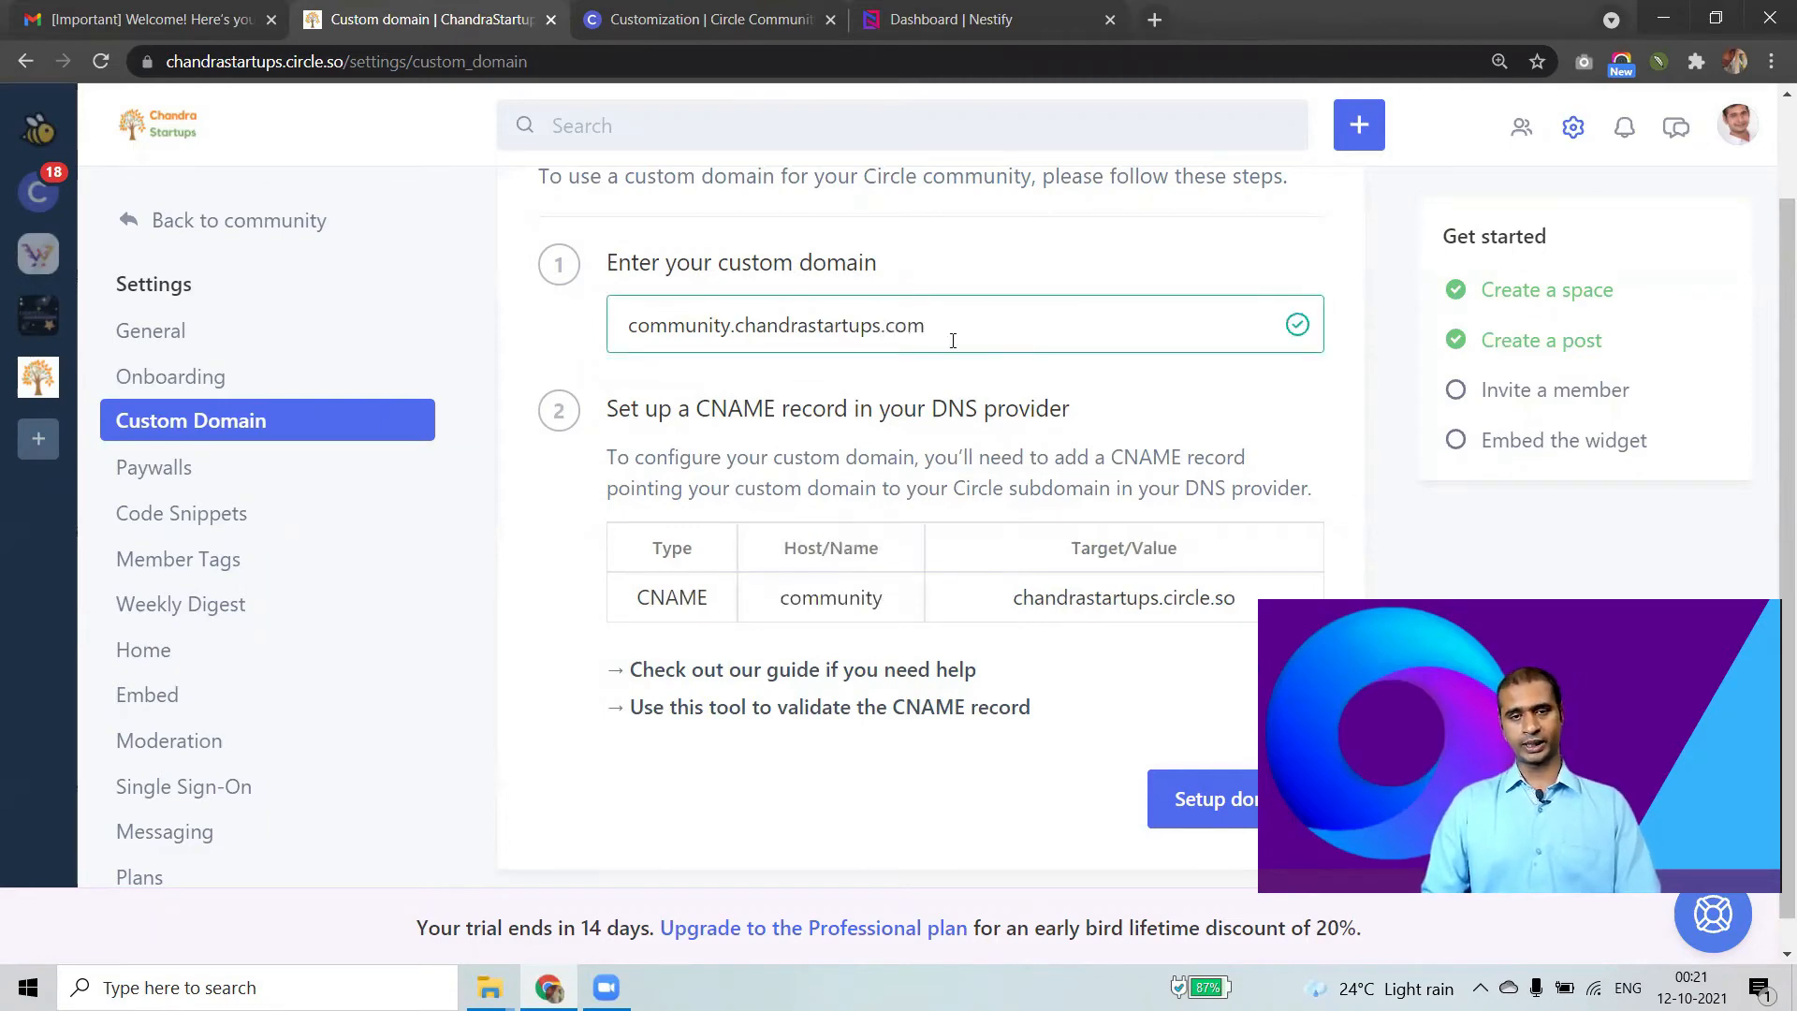
key("ctrl+a")
triple_click(1002, 342)
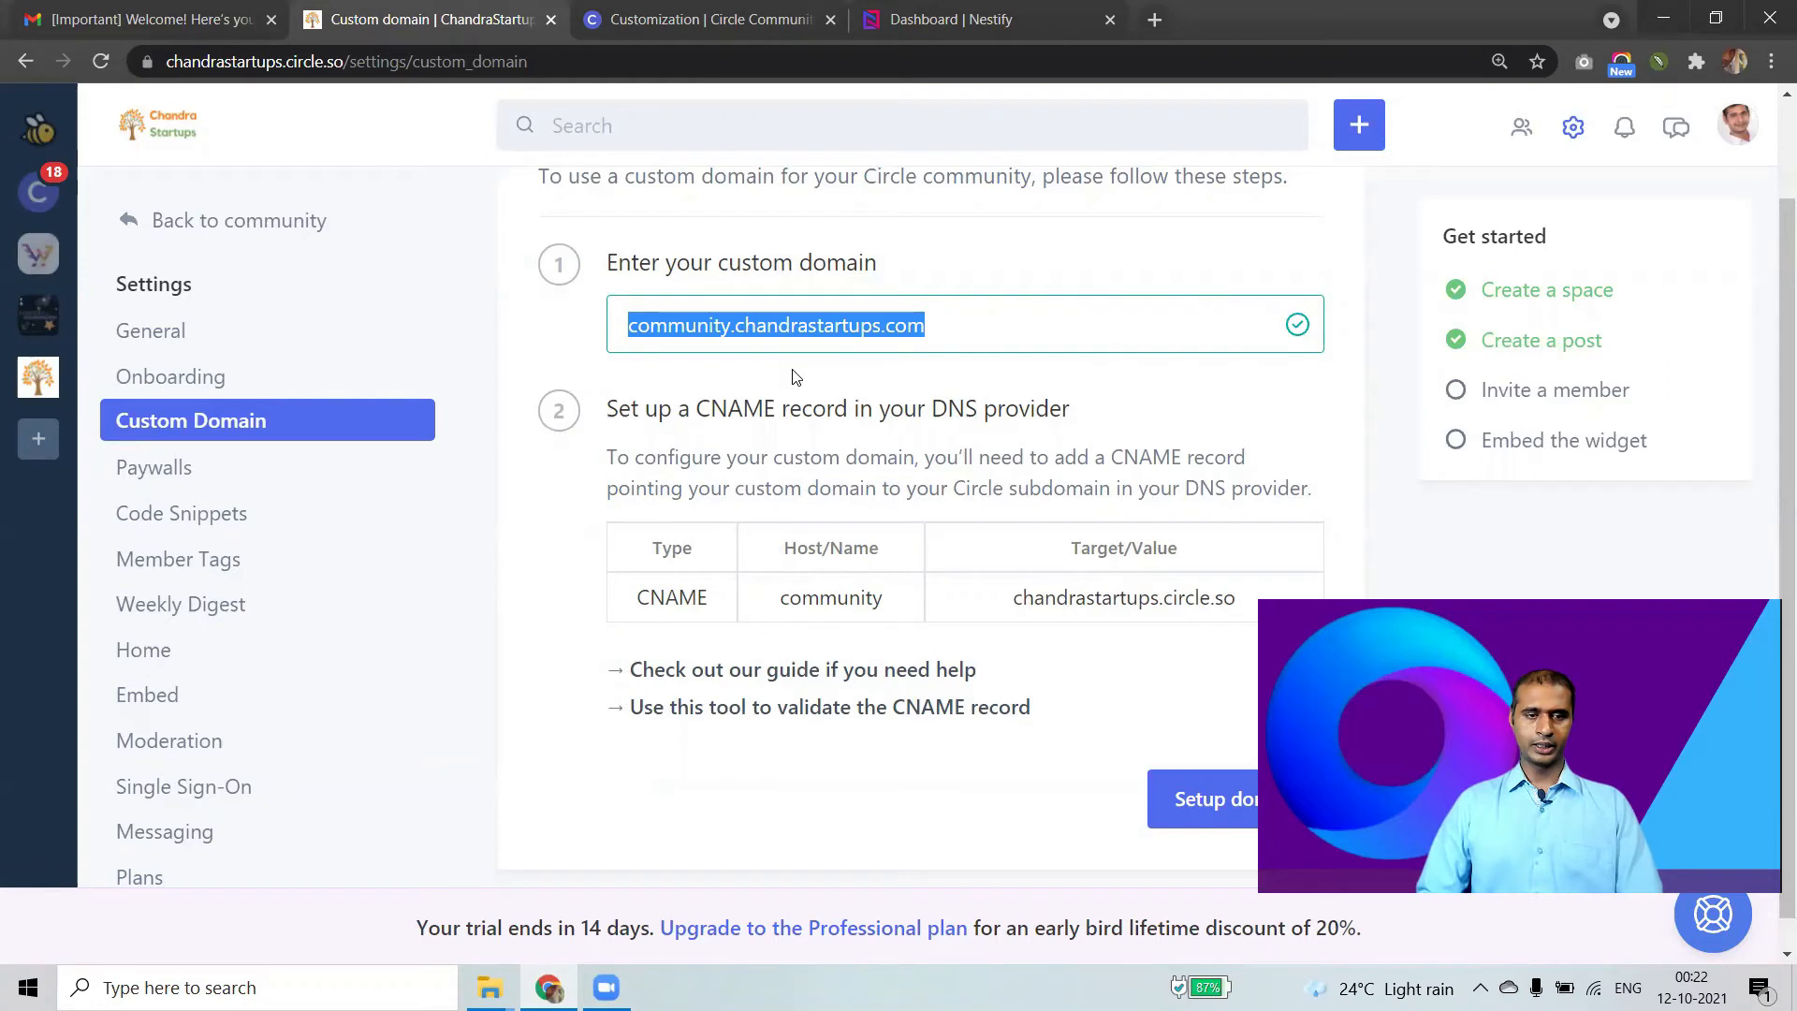
Select the CNAME record's type, host 'community' and target chandrastartups.circle.so for copying.
scroll(1016, 570, "down", 1)
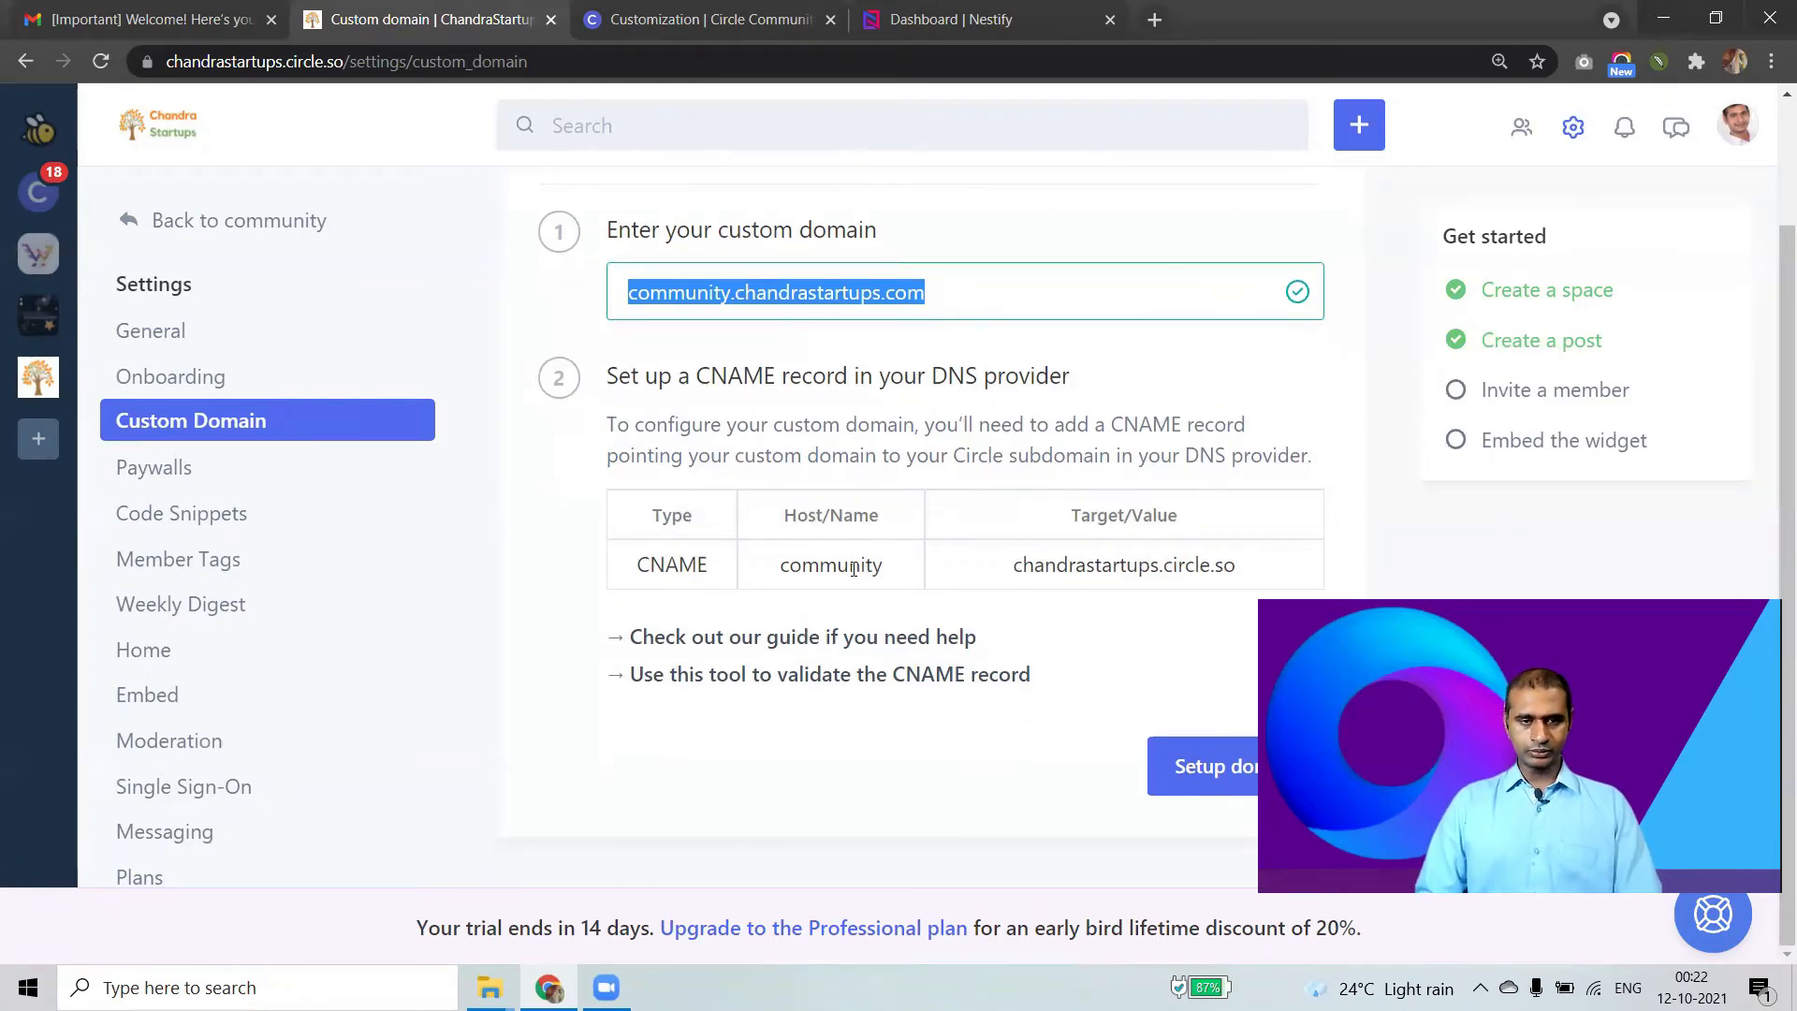
left_click_drag(791, 568, 911, 575)
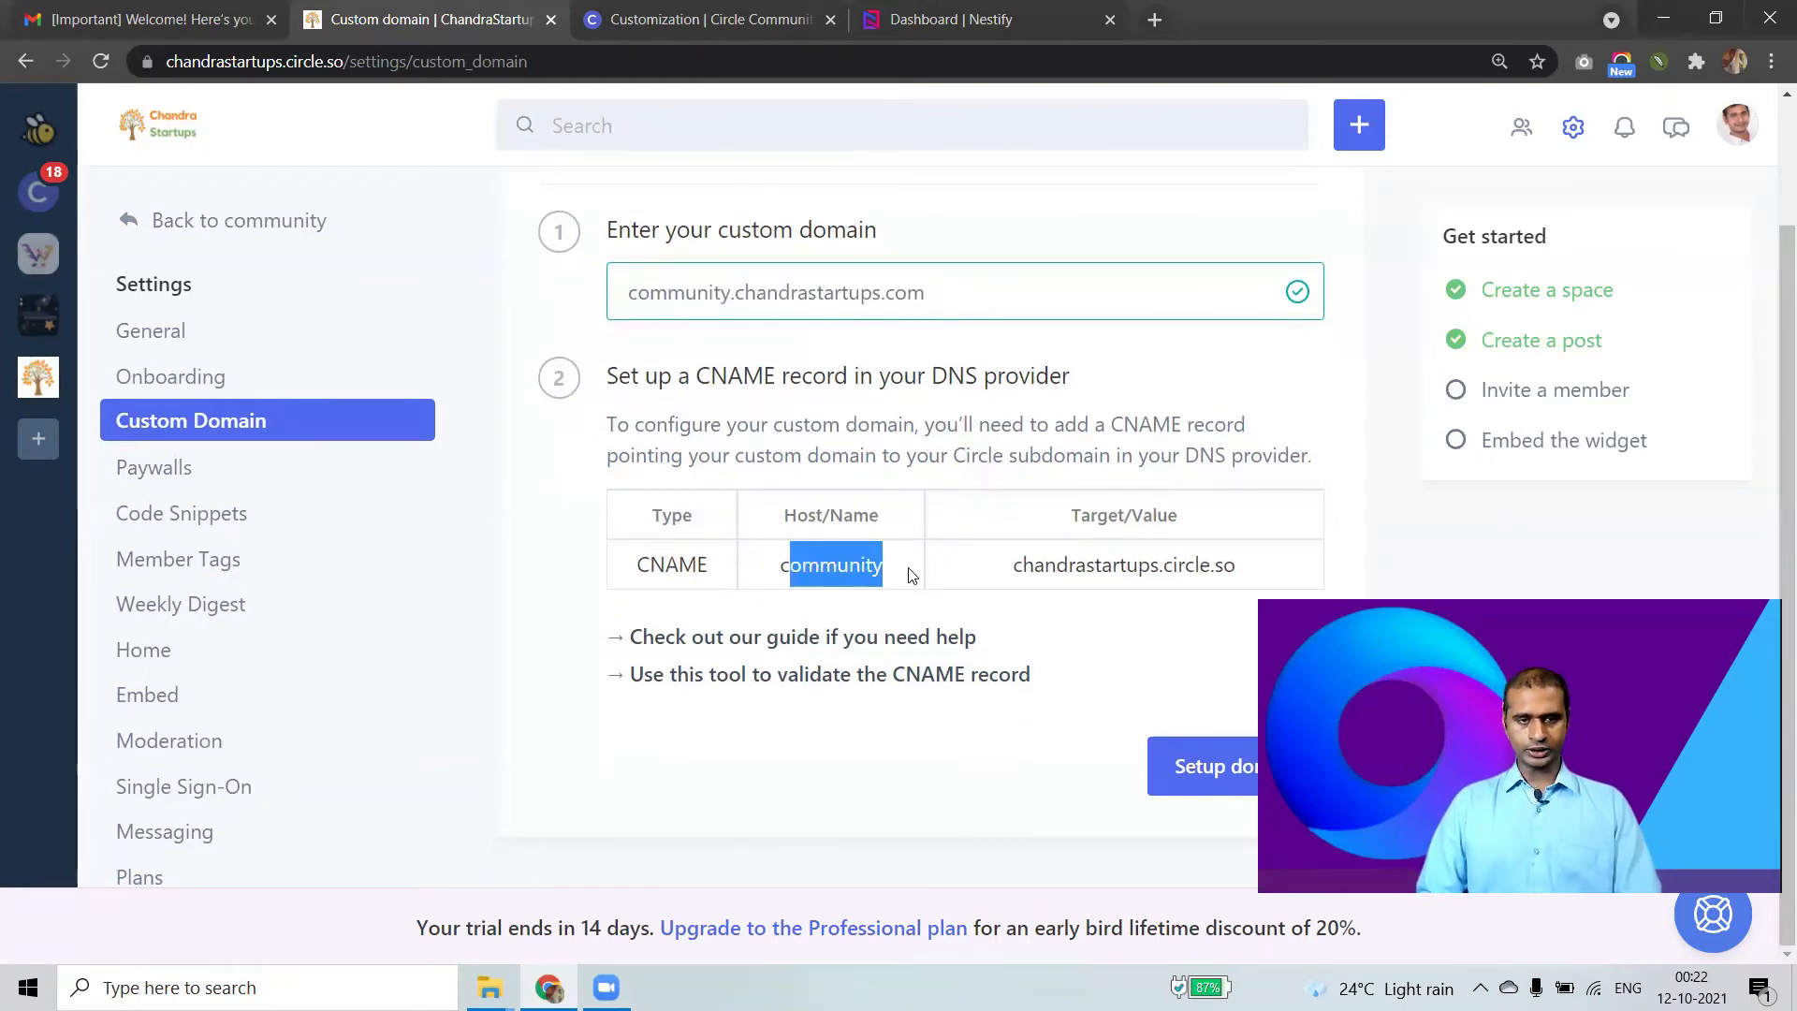
double_click(707, 565)
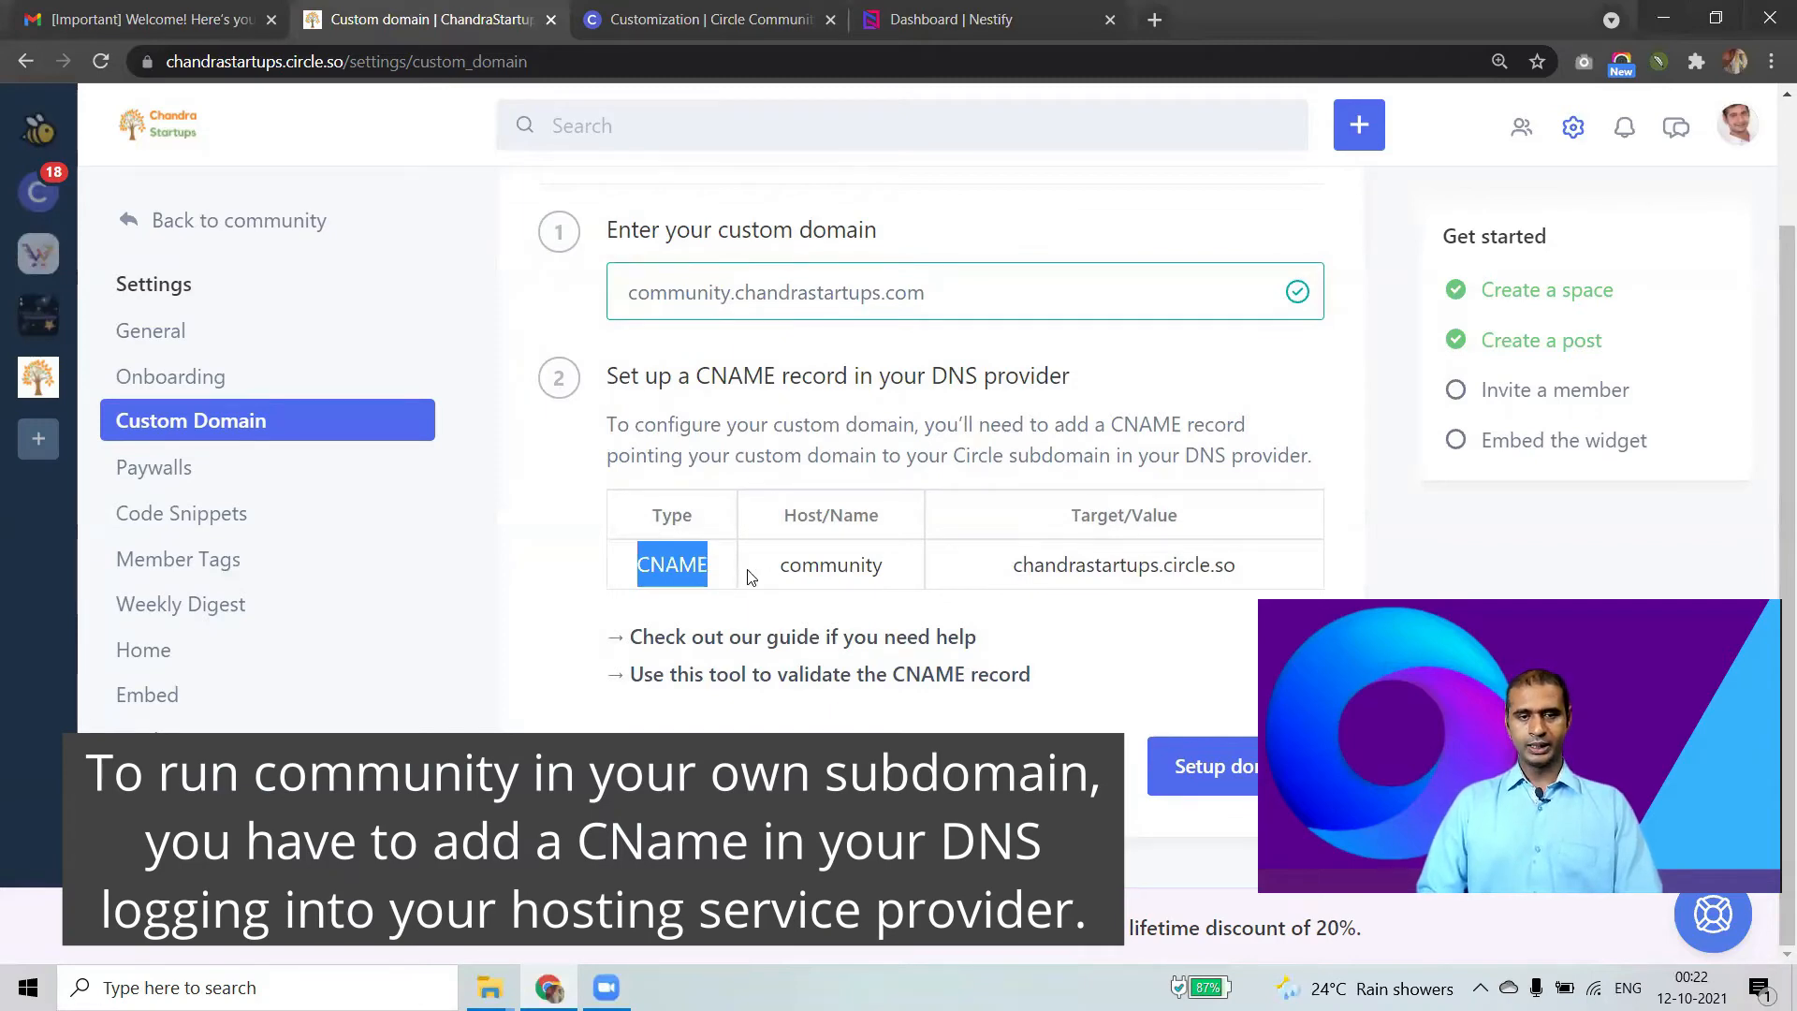
double_click(848, 574)
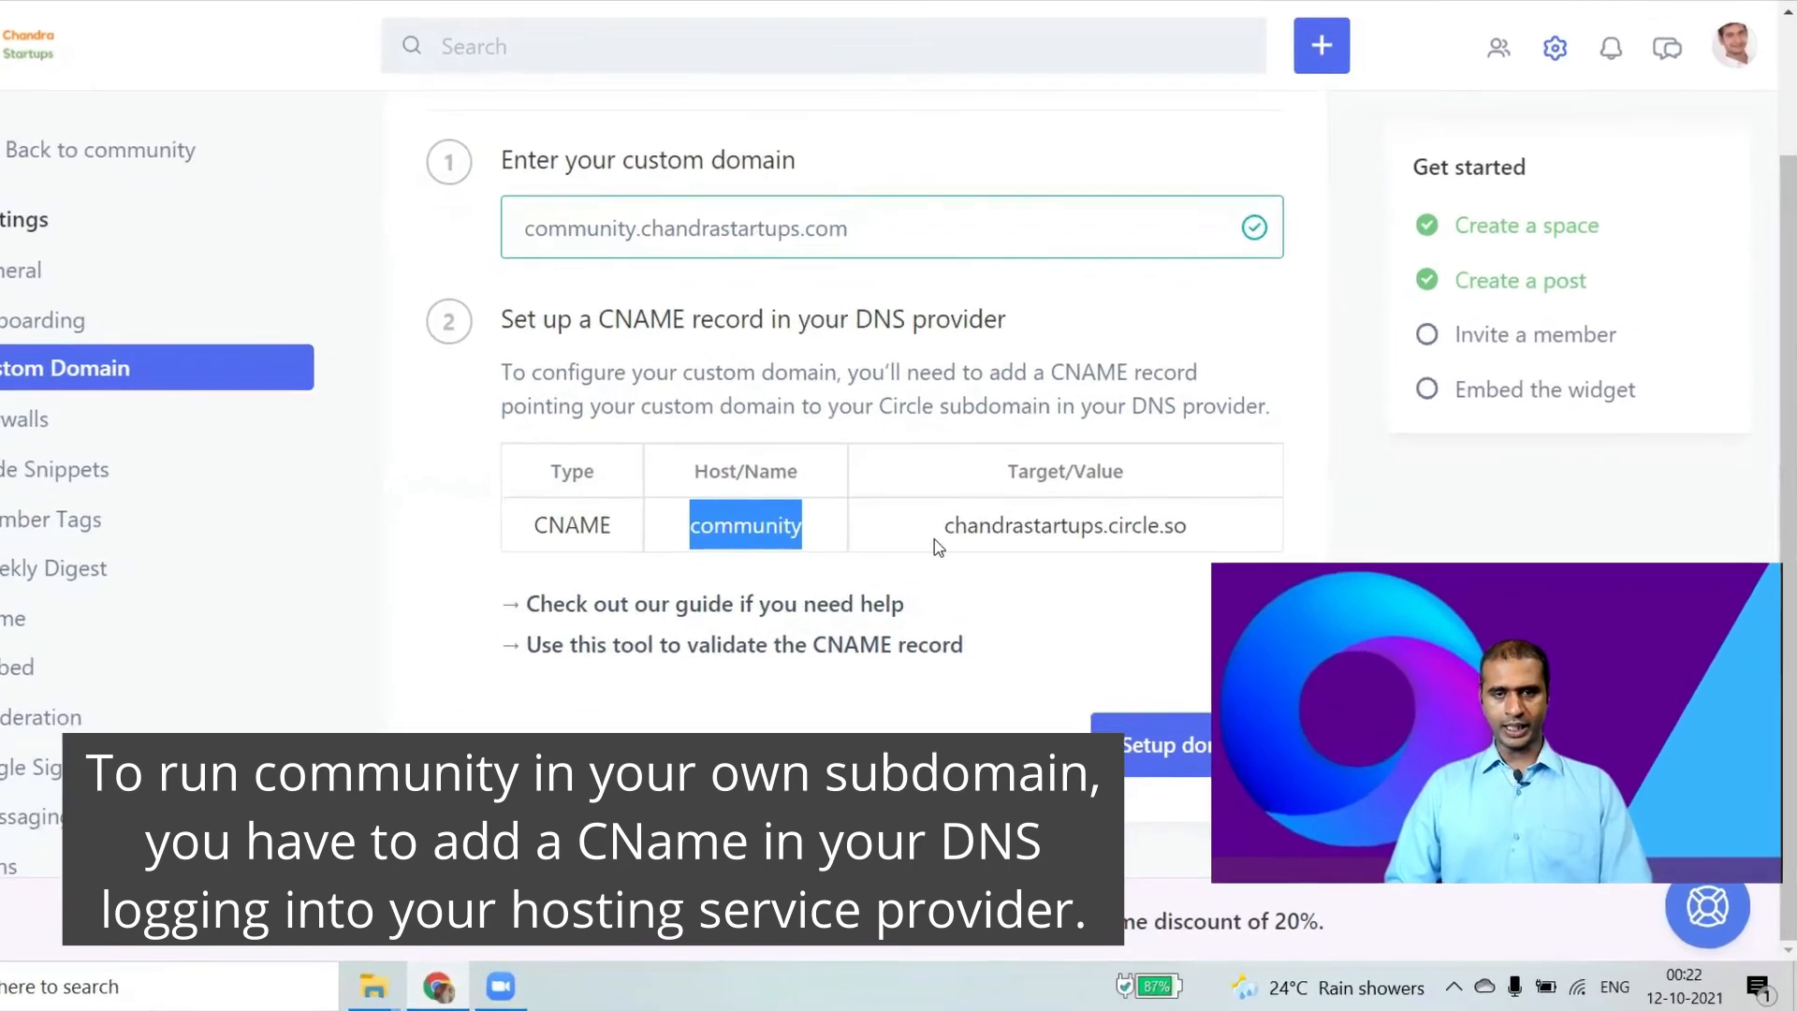
left_click_drag(945, 529, 1145, 541)
left_click_drag(1035, 460, 1086, 458)
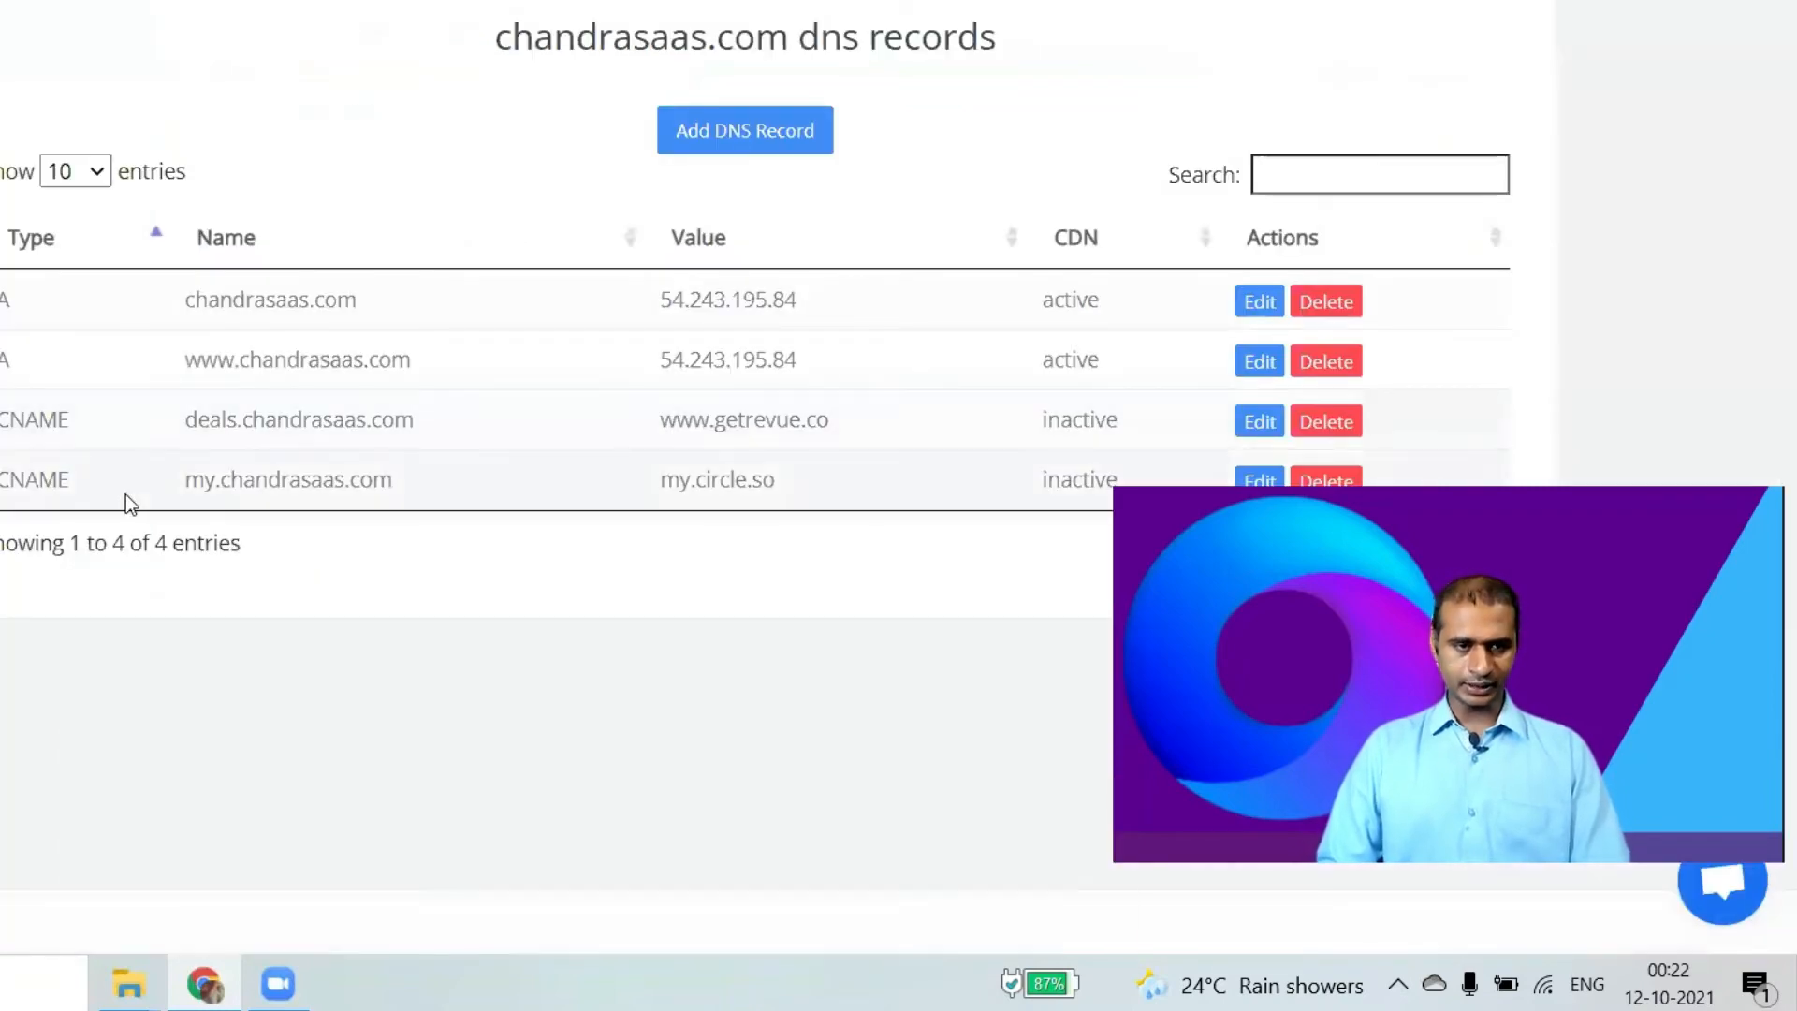
Add a CNAME DNS record named 'community.' and copy Circle's target chandrastartups.circle.so for its value.
left_click(715, 134)
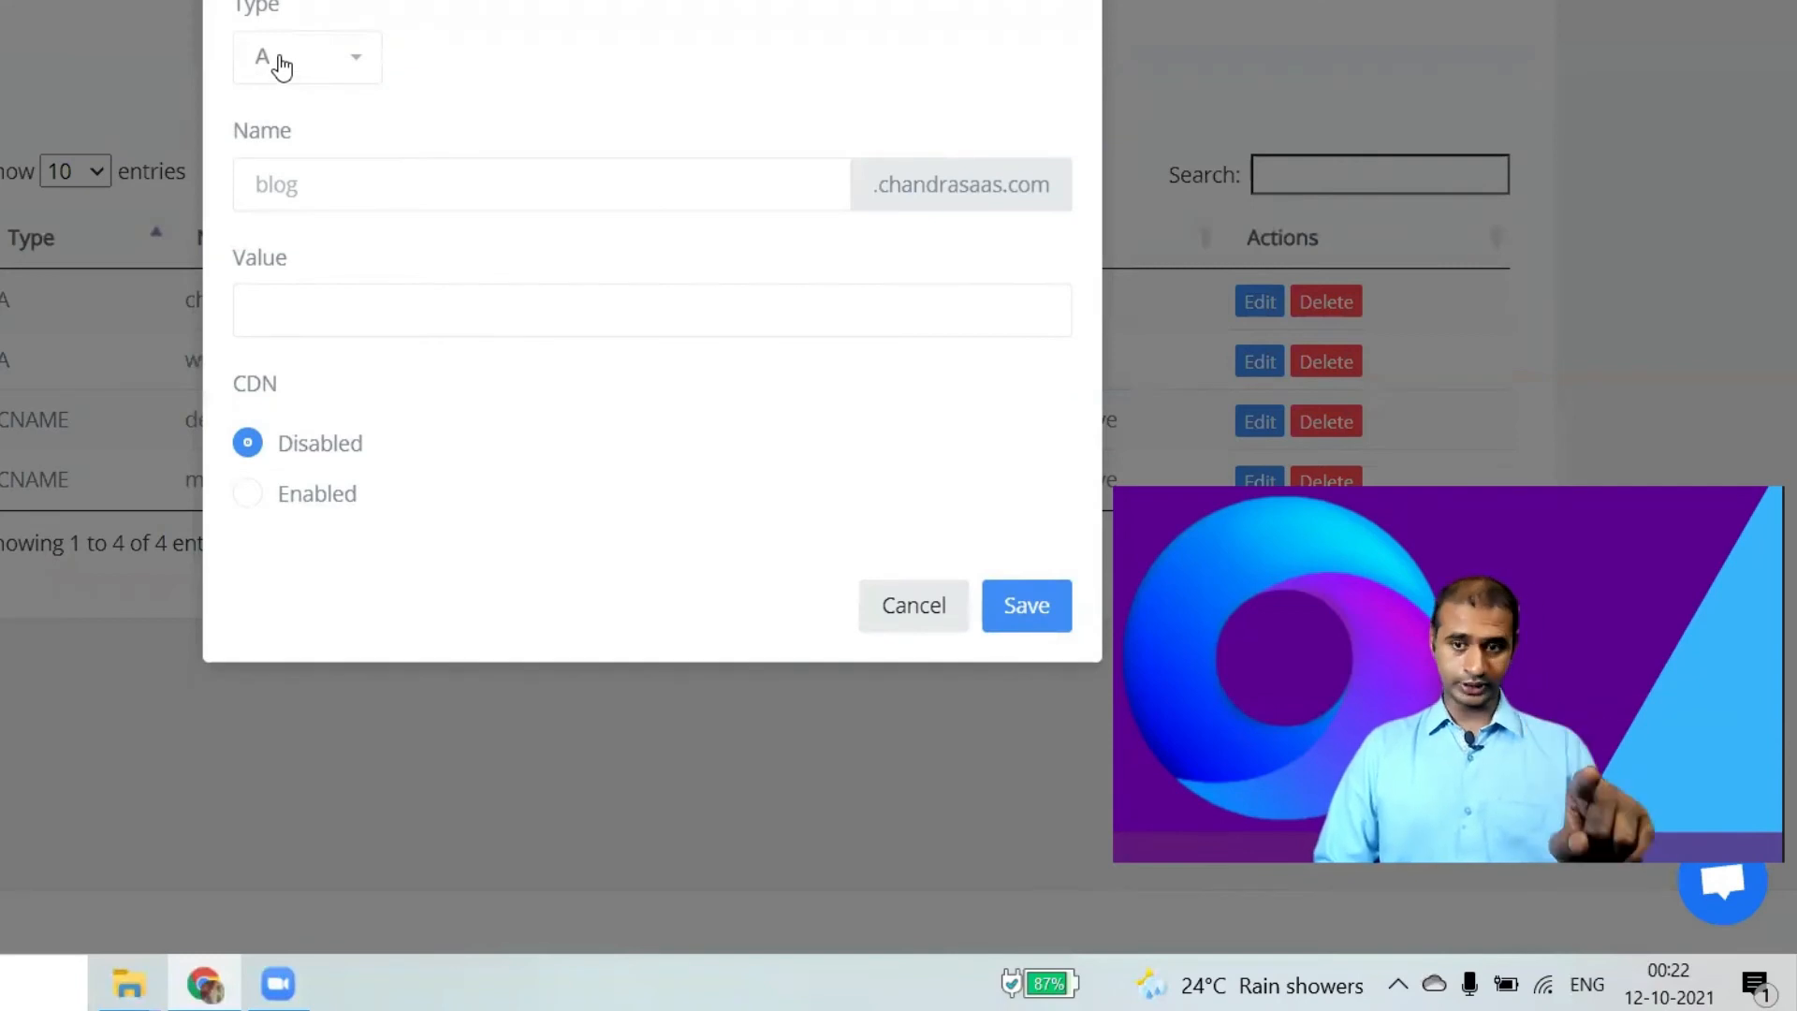
left_click(345, 72)
left_click(305, 272)
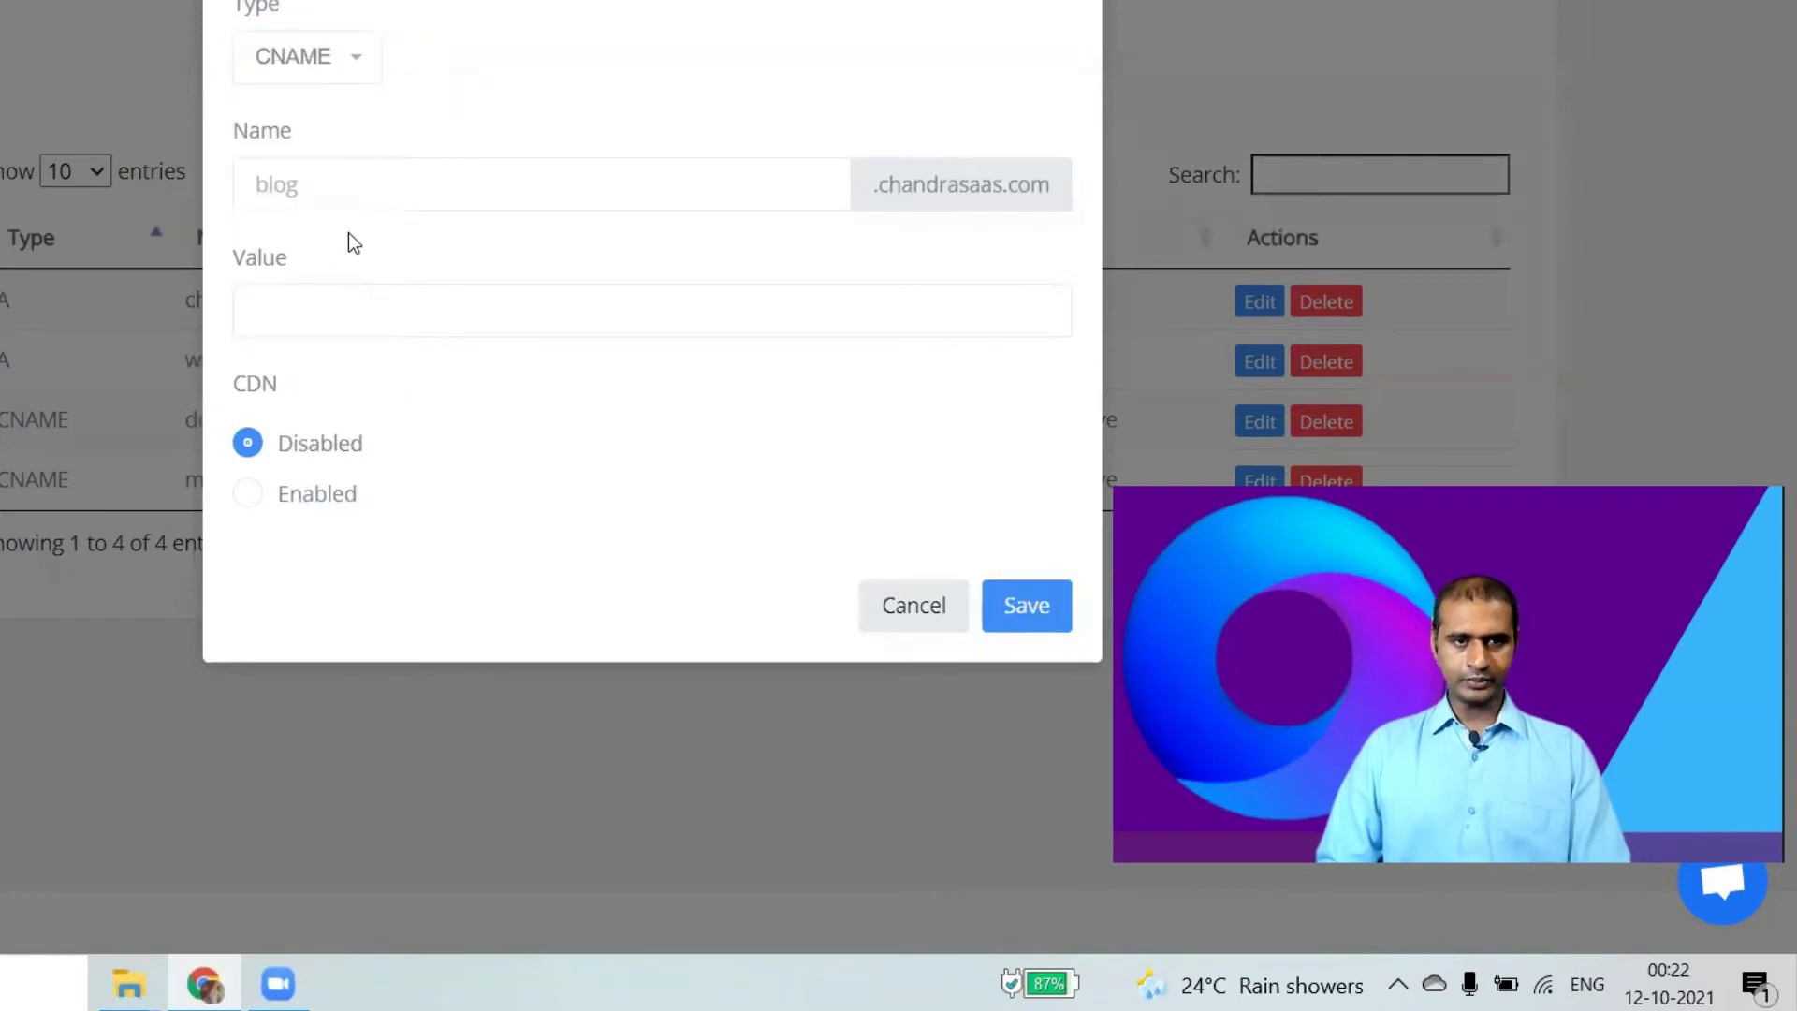
left_click(416, 179)
left_click(634, 119)
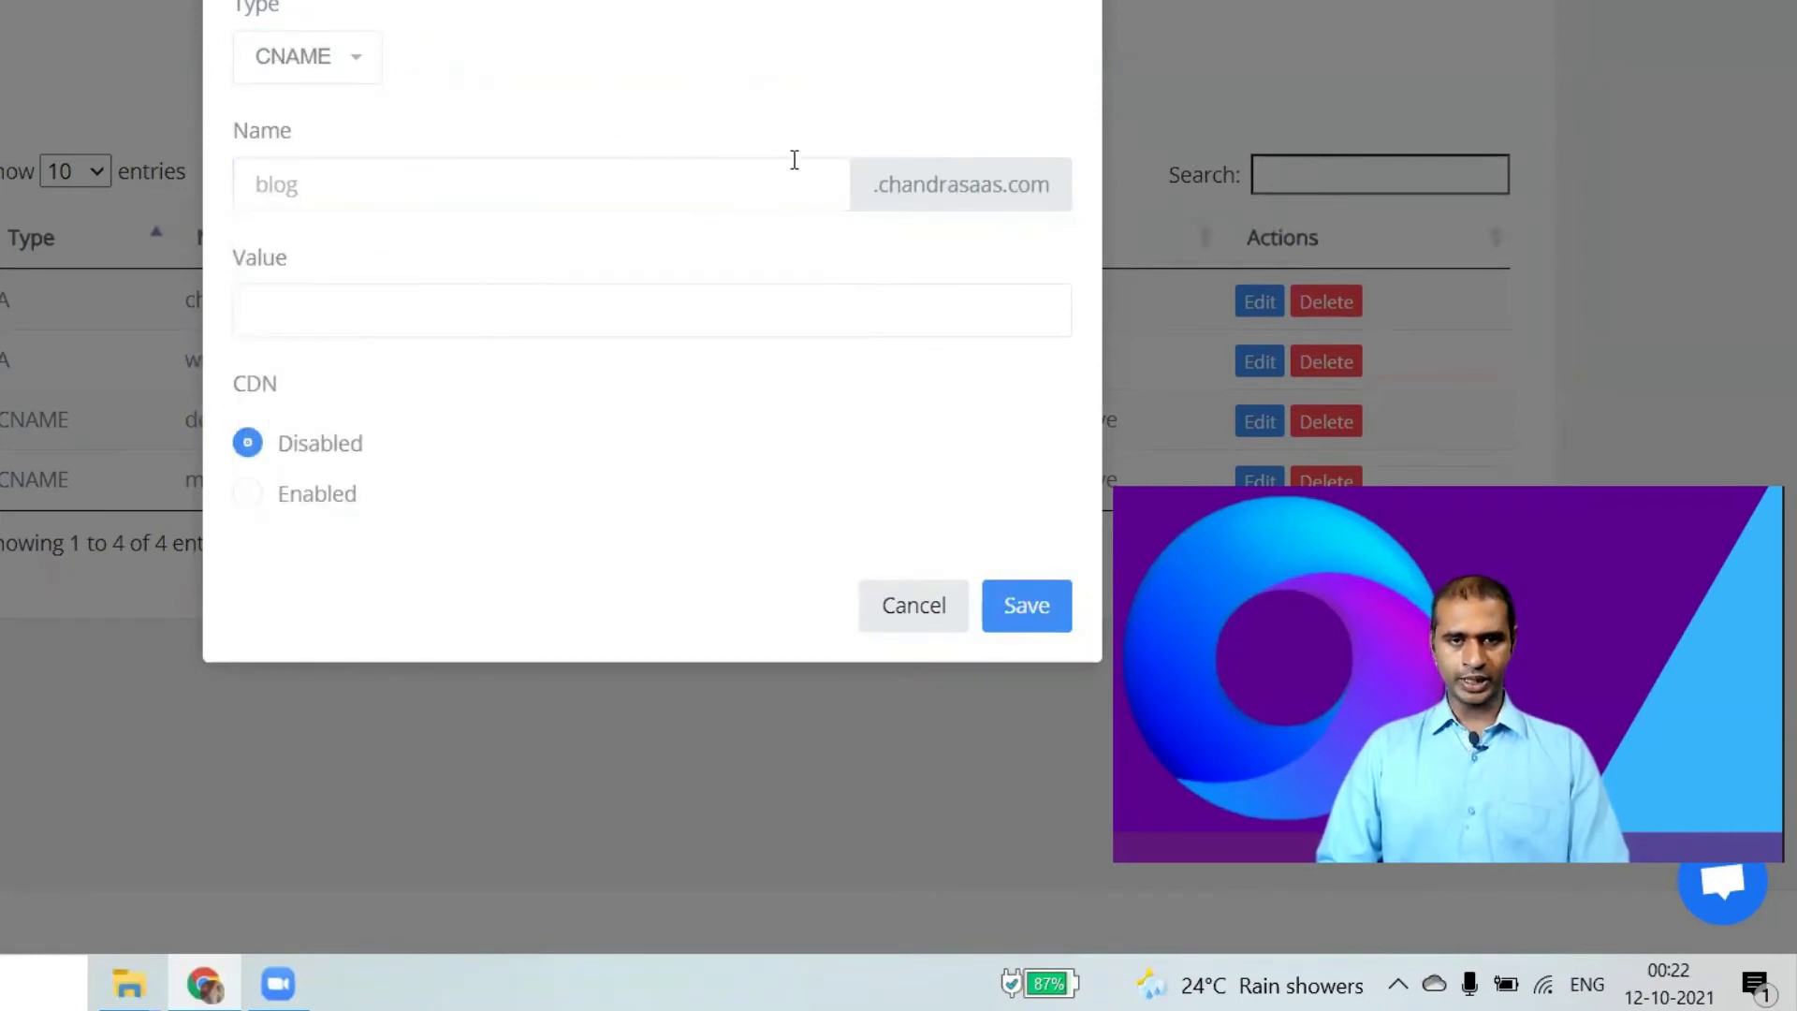
left_click(635, 165)
type("comm")
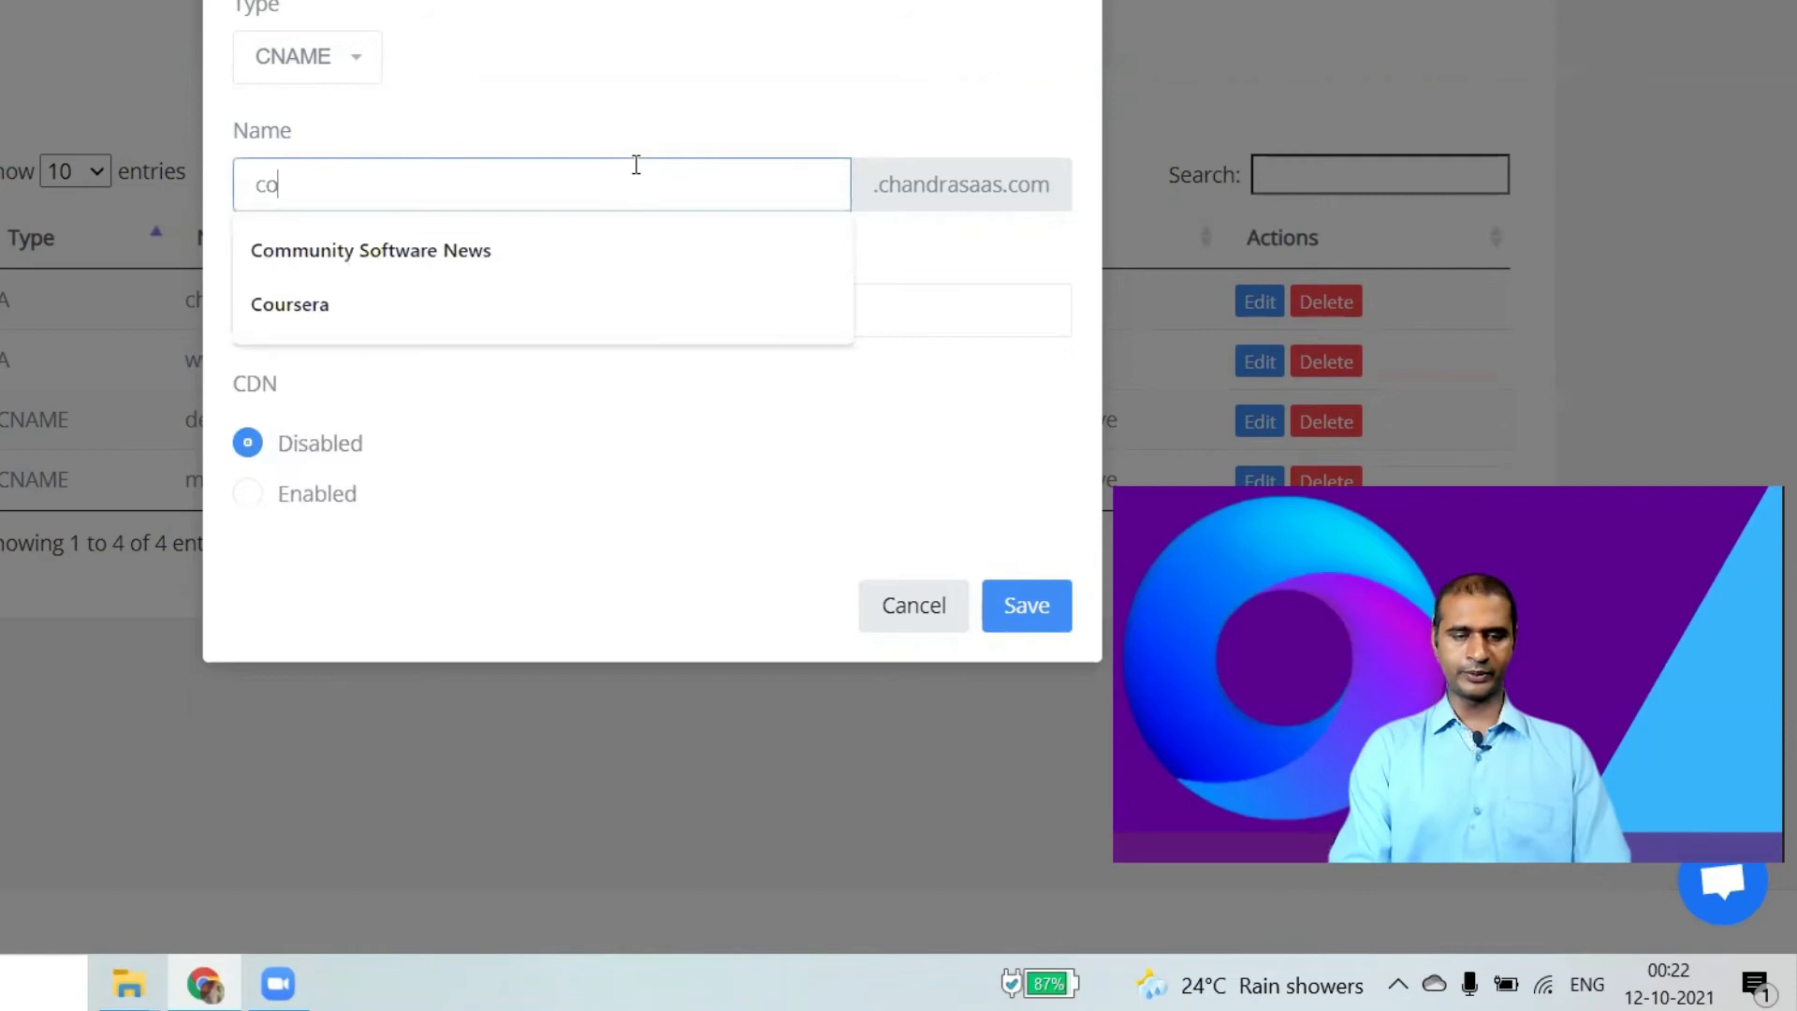
type("unity.chandrastartups.com")
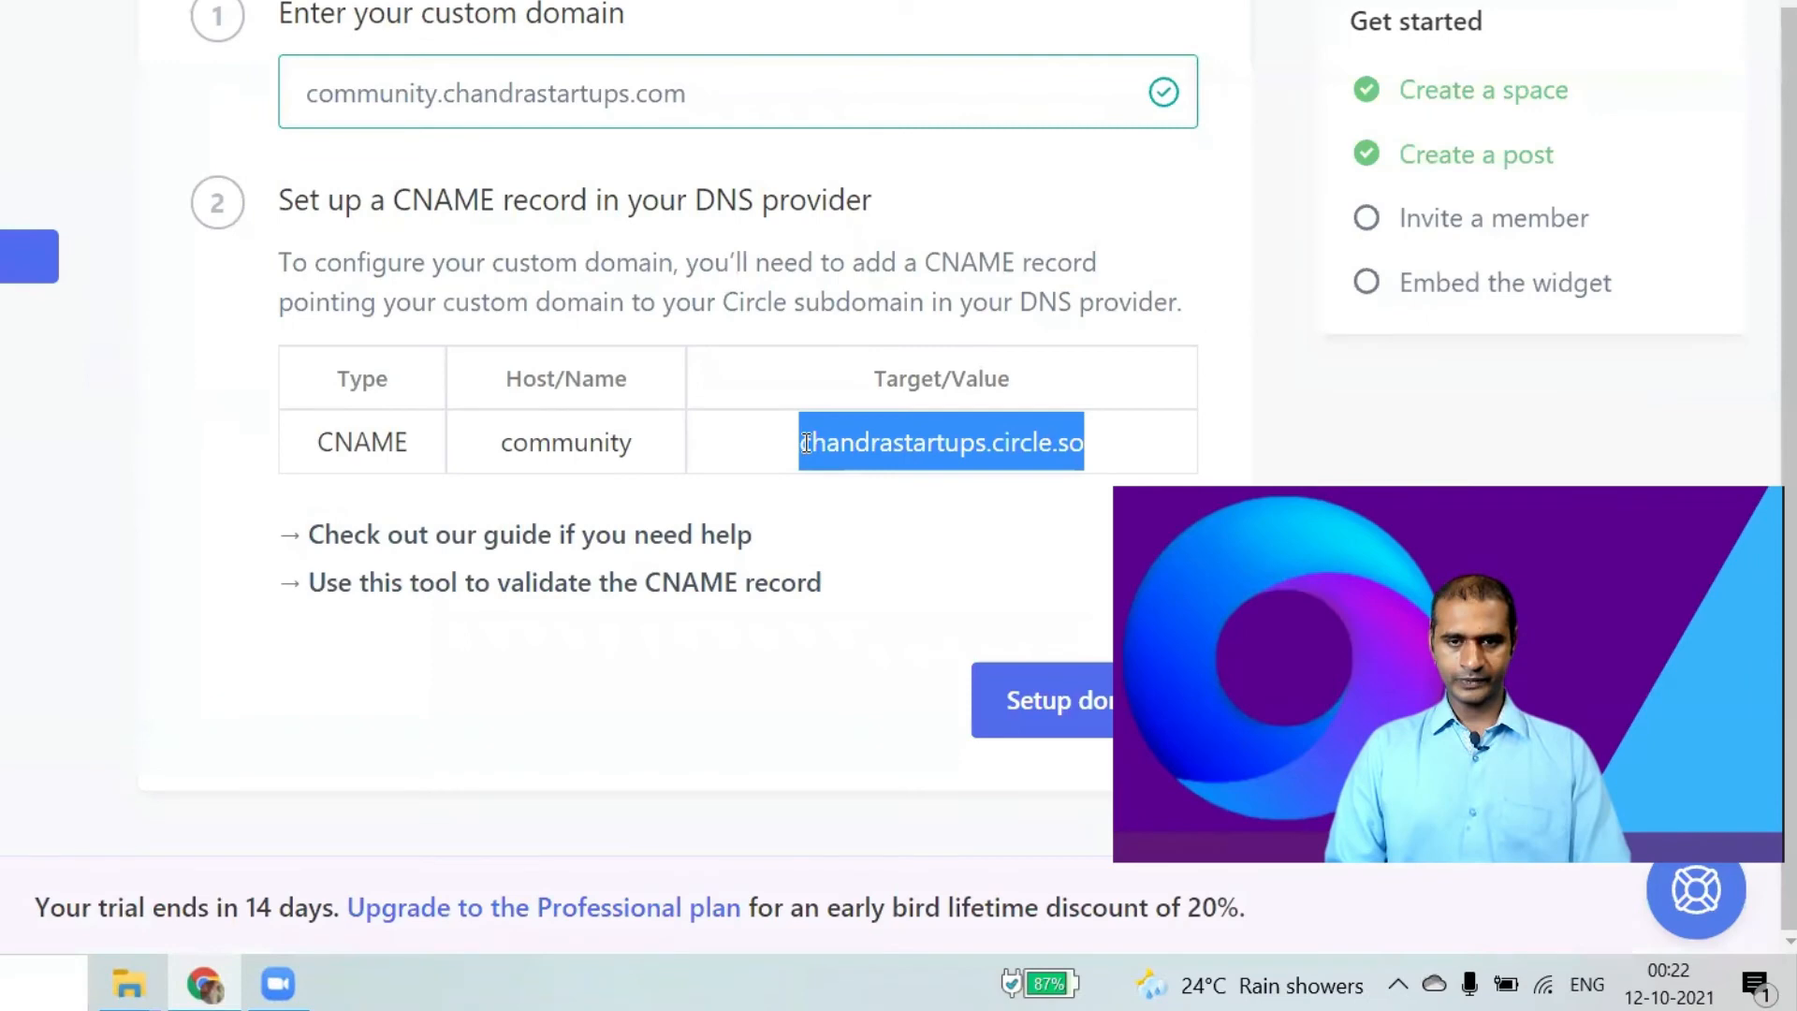
left_click_drag(806, 443, 1114, 457)
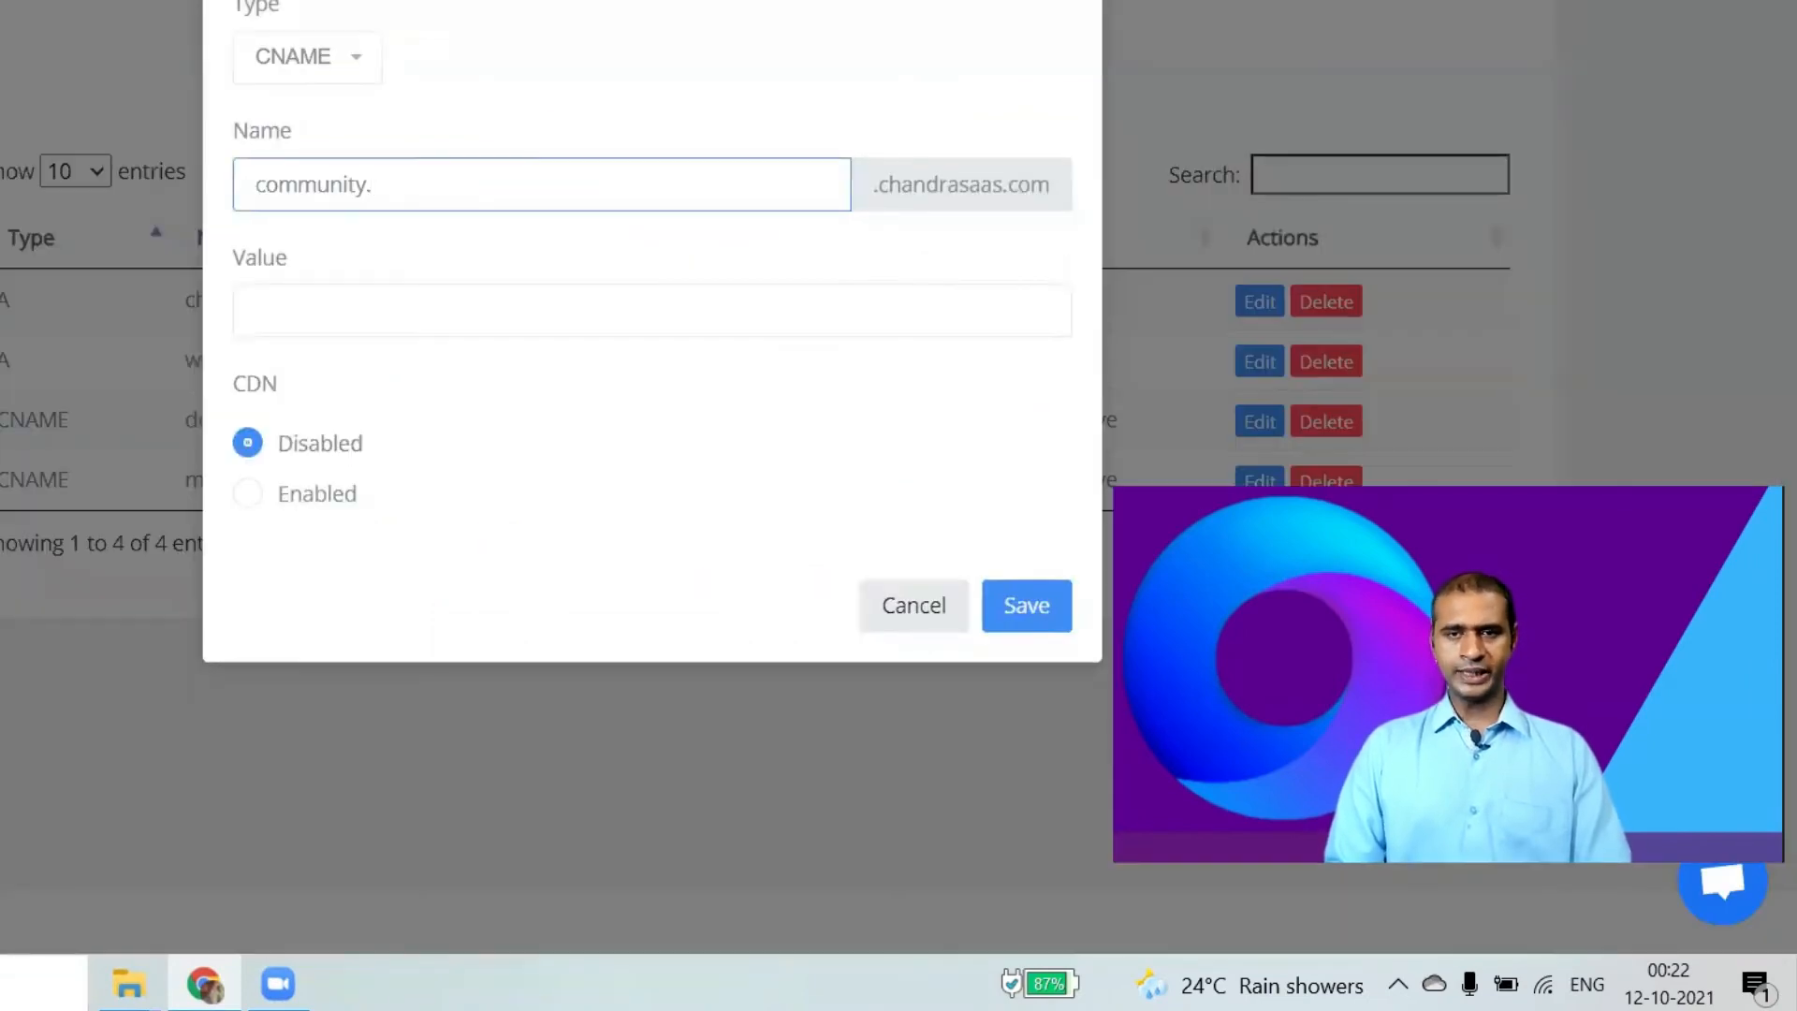
left_click(652, 311)
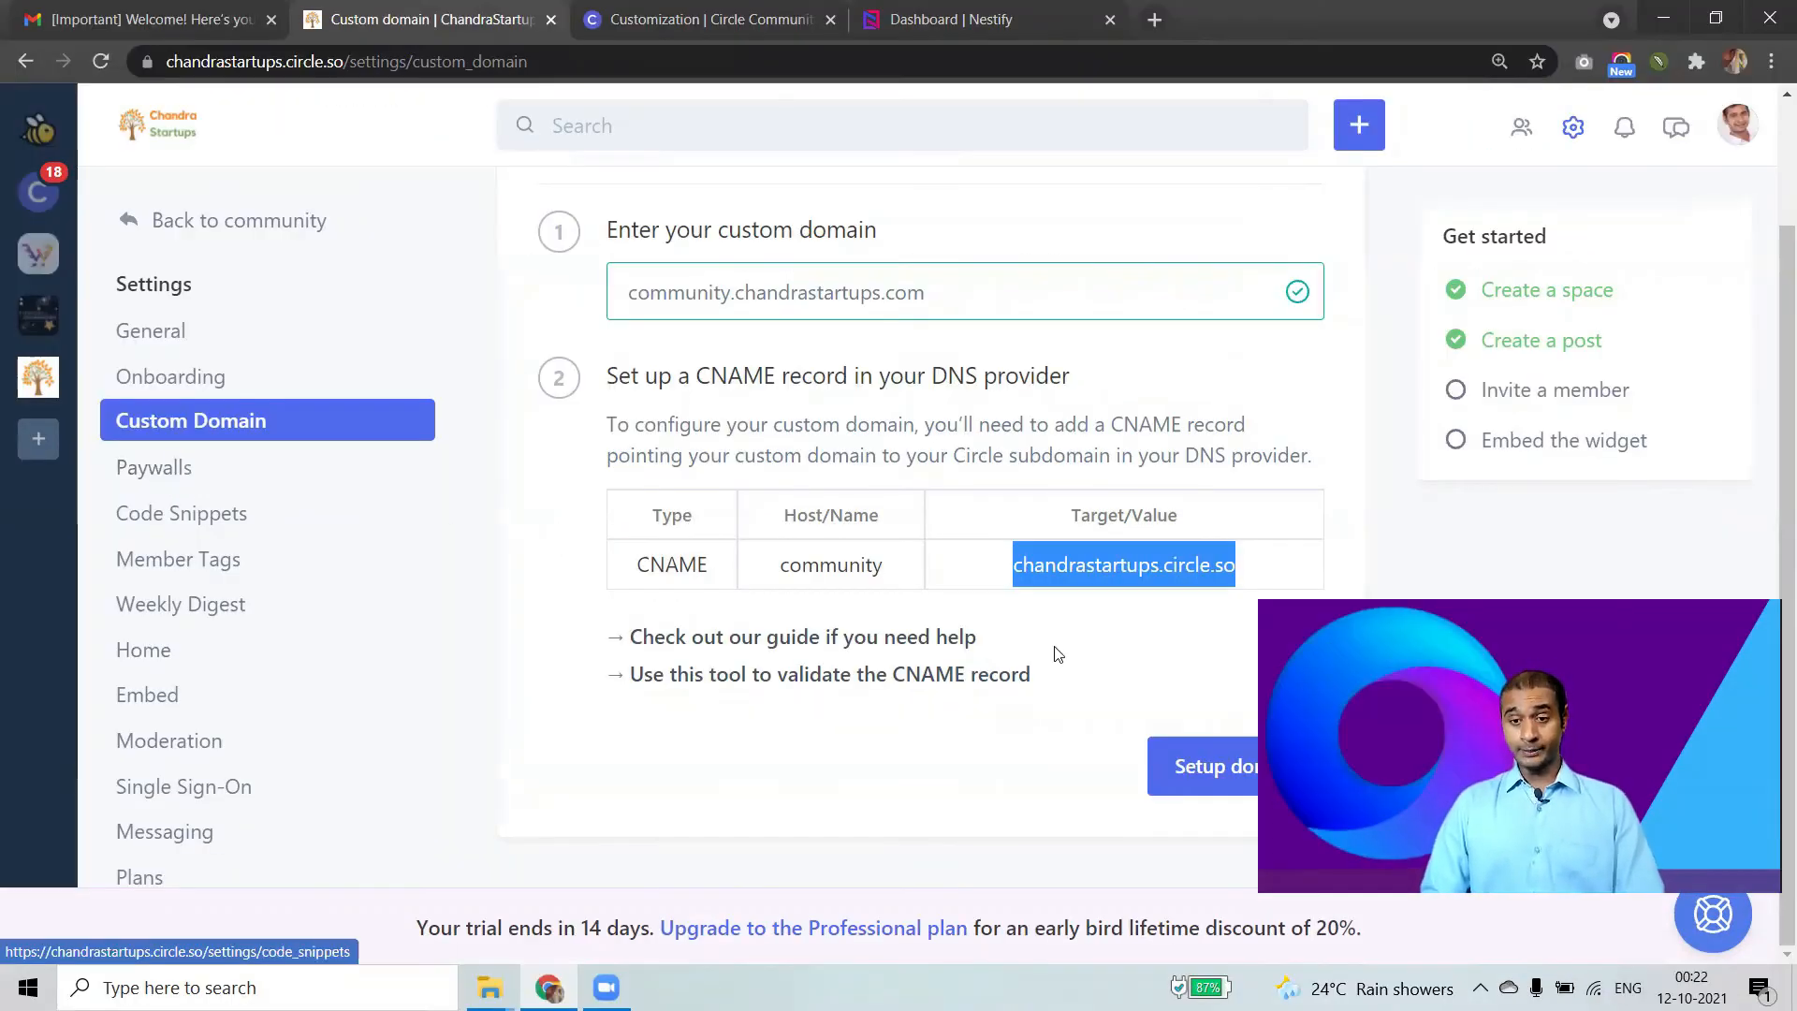
Open the Paywalls settings offering to connect a Stripe account.
left_click(159, 468)
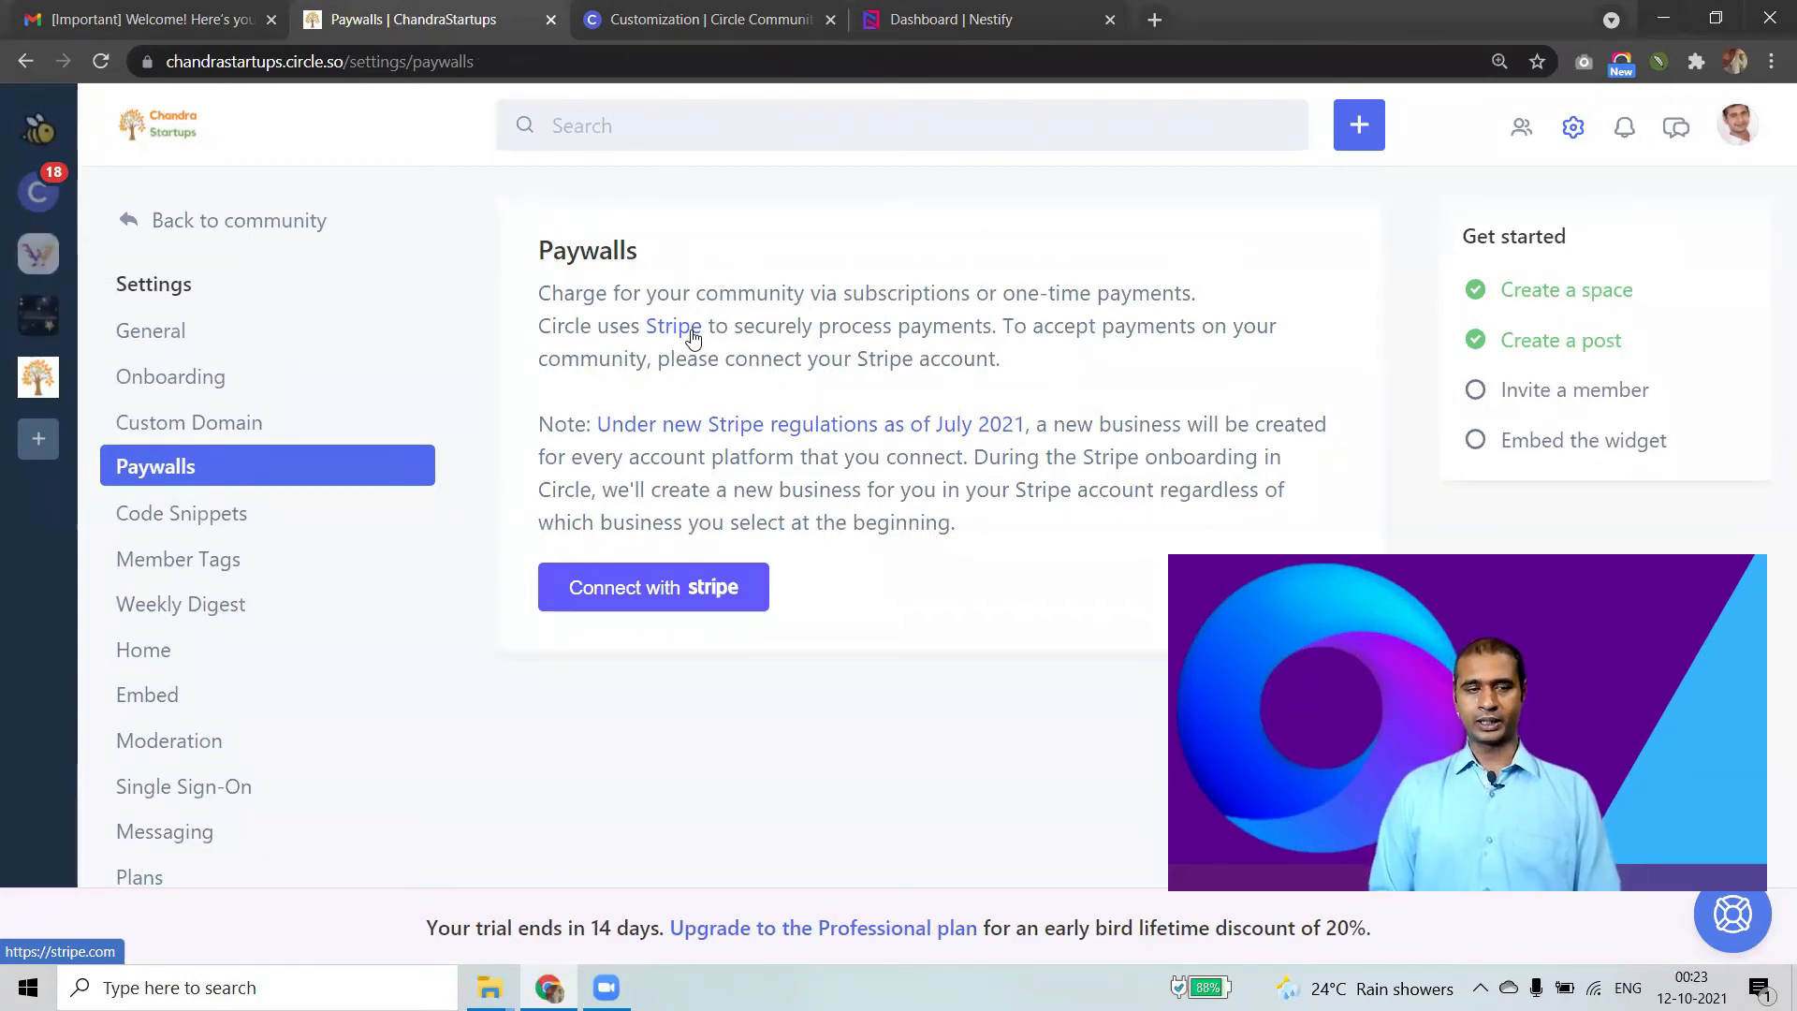
Browse Code Snippets, Member Tags, the Weekly Digest options and Embed, ending on Single Sign-On.
left_click(161, 514)
left_click(190, 560)
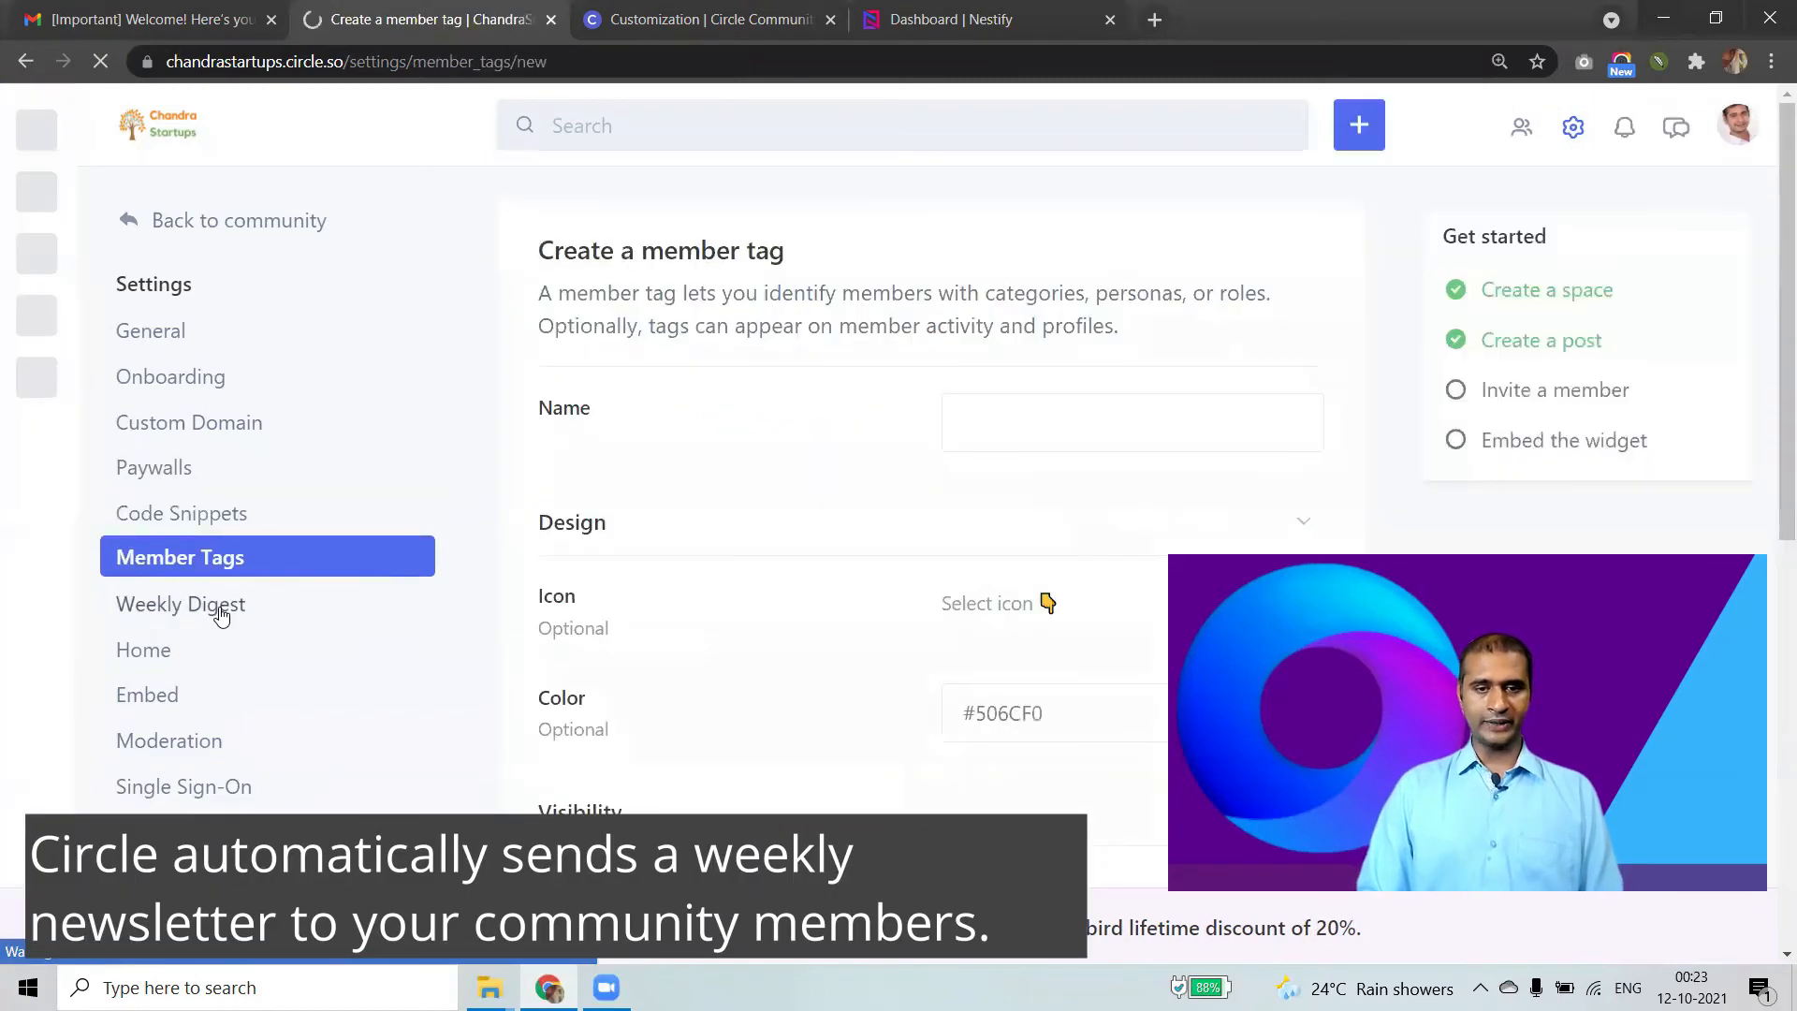
left_click(221, 615)
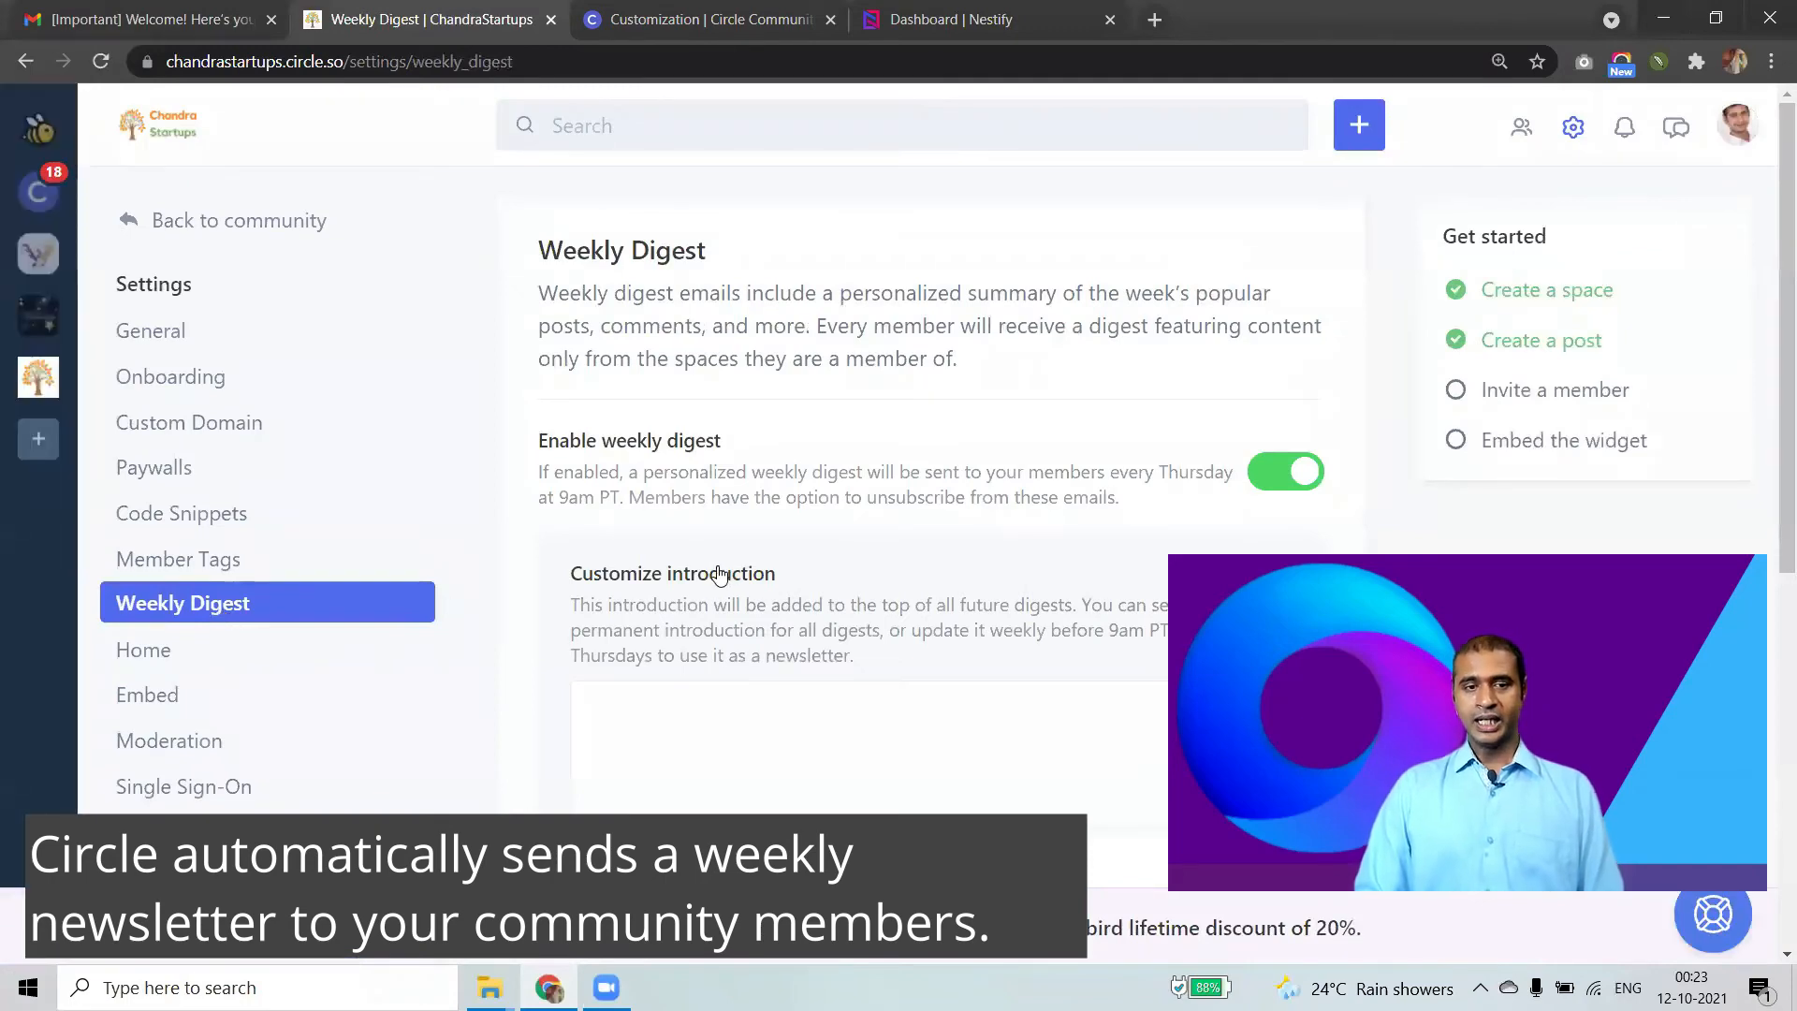
scroll(718, 569, "down", 1)
scroll(717, 569, "down", 2)
scroll(717, 576, "down", 2)
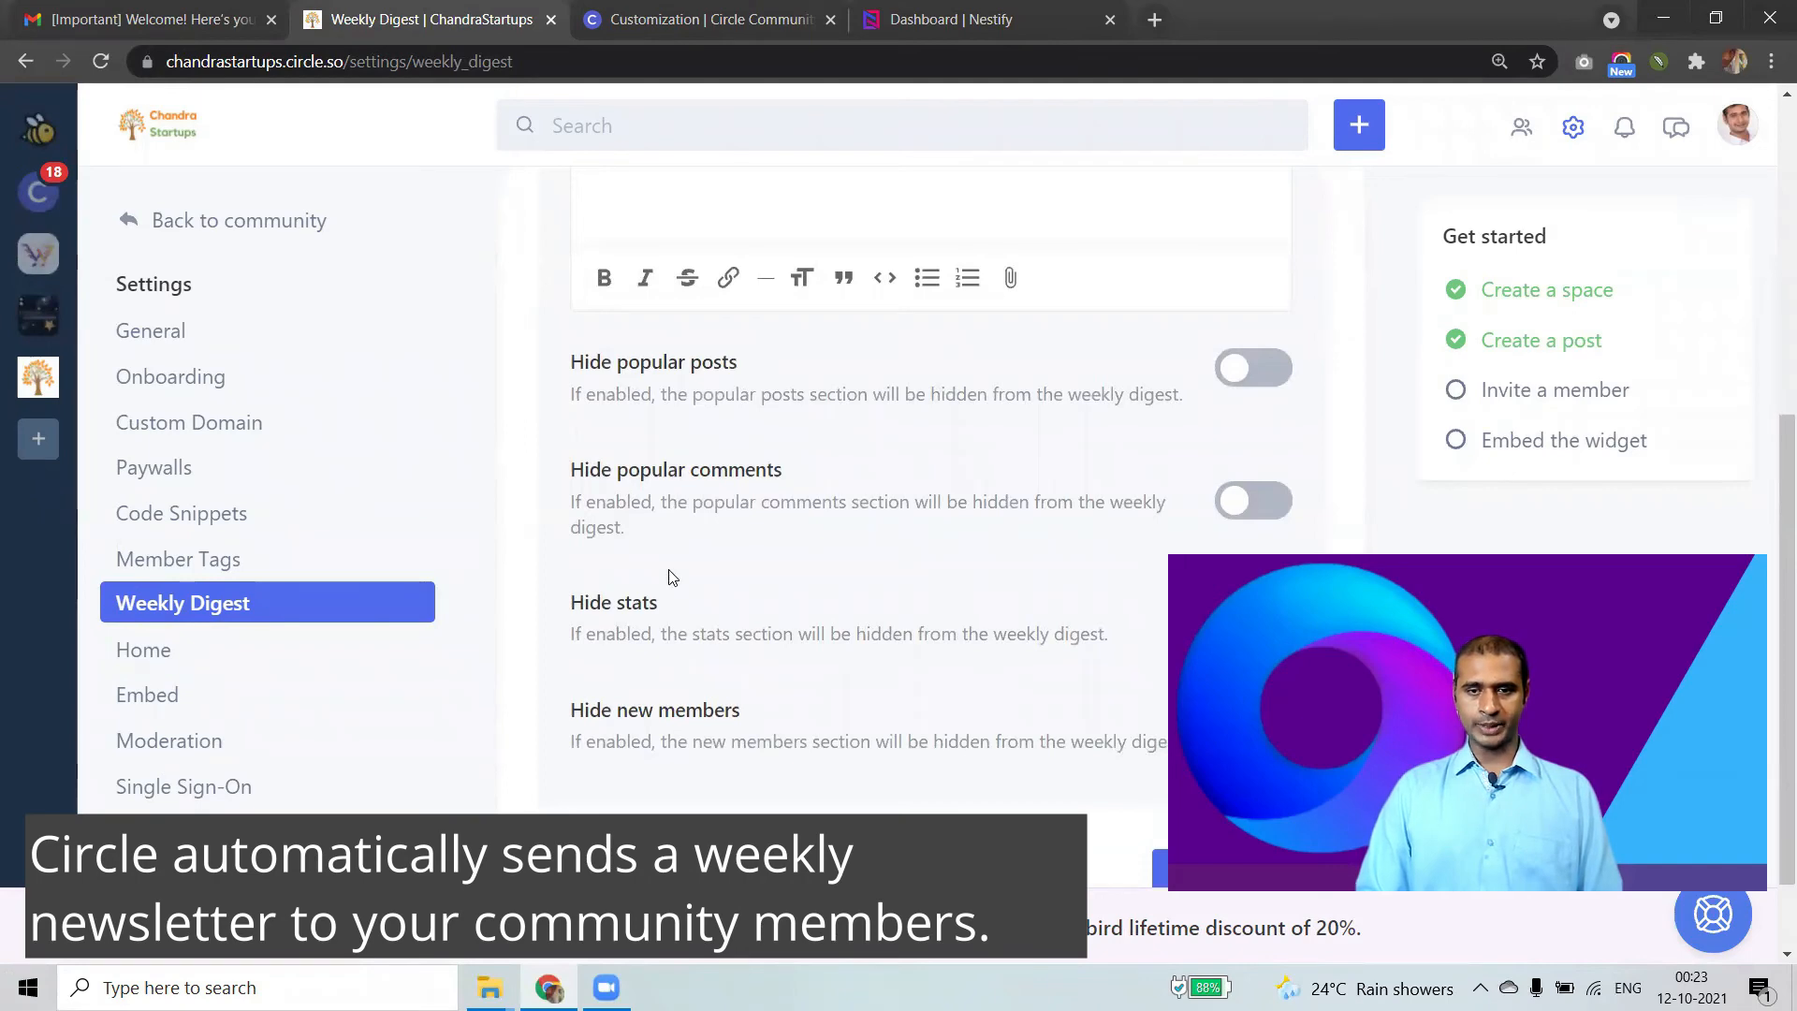
scroll(668, 618, "up", 4)
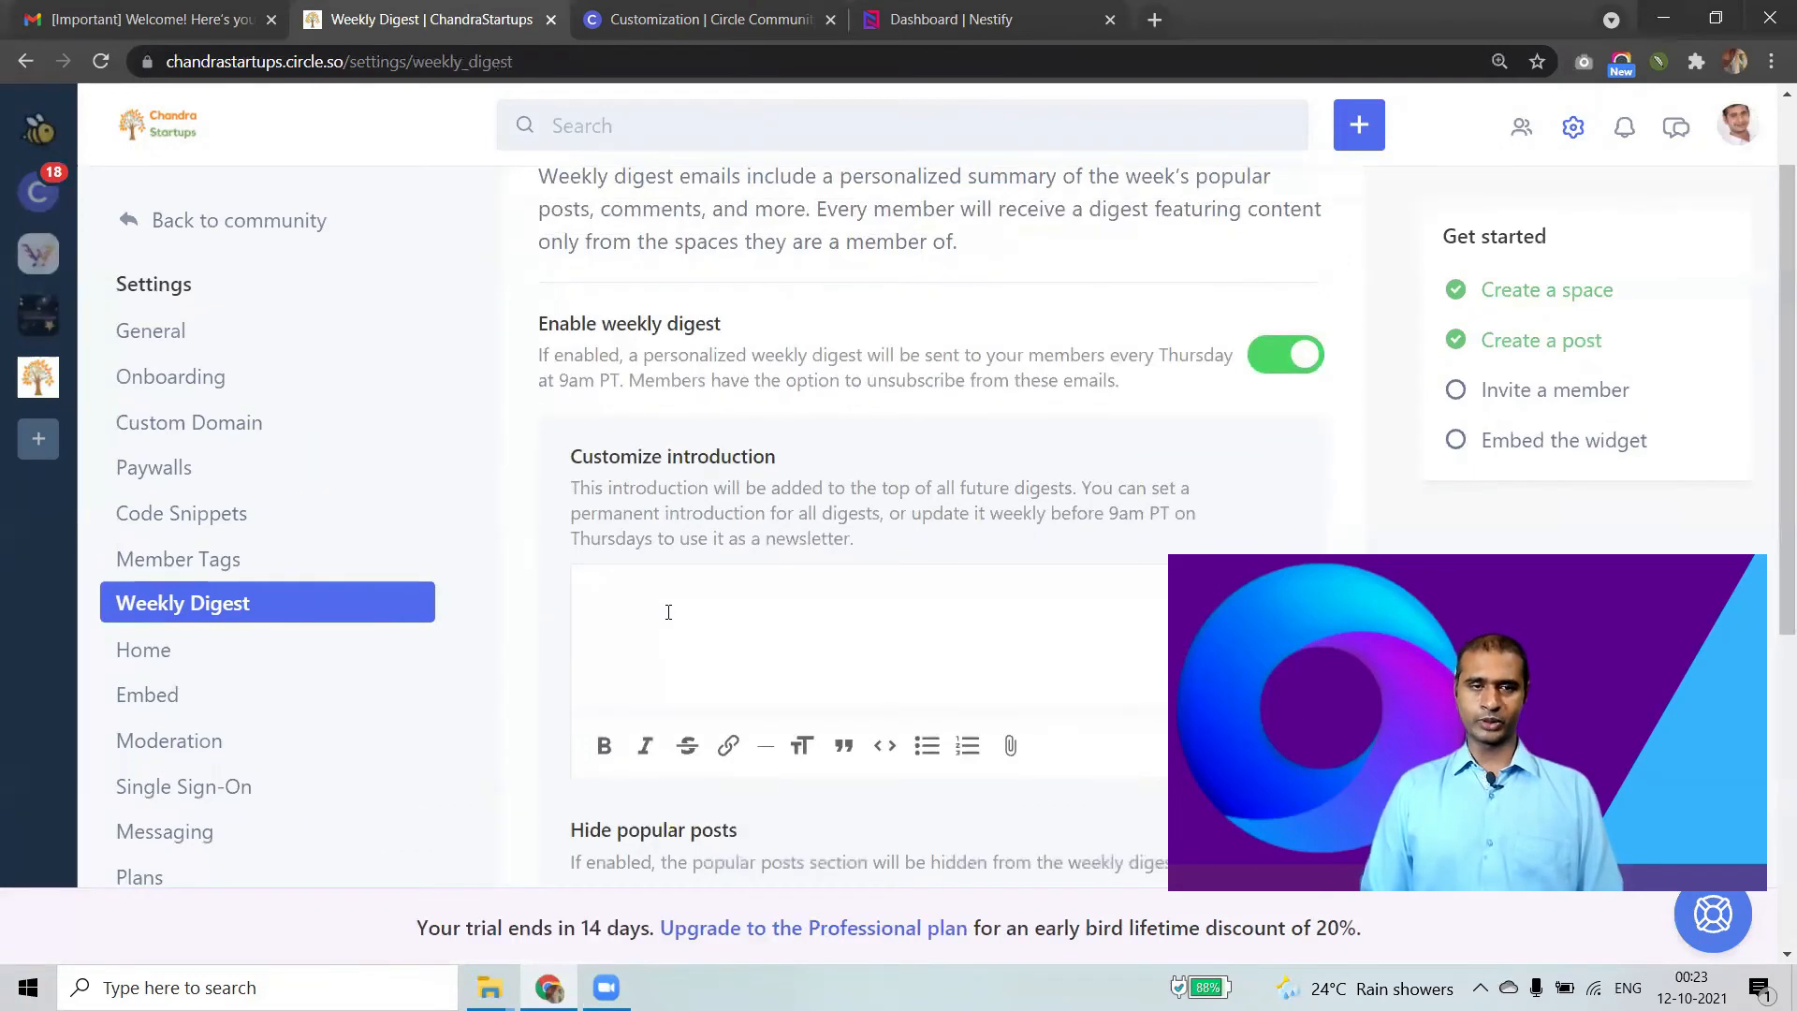
scroll(669, 613, "down", 3)
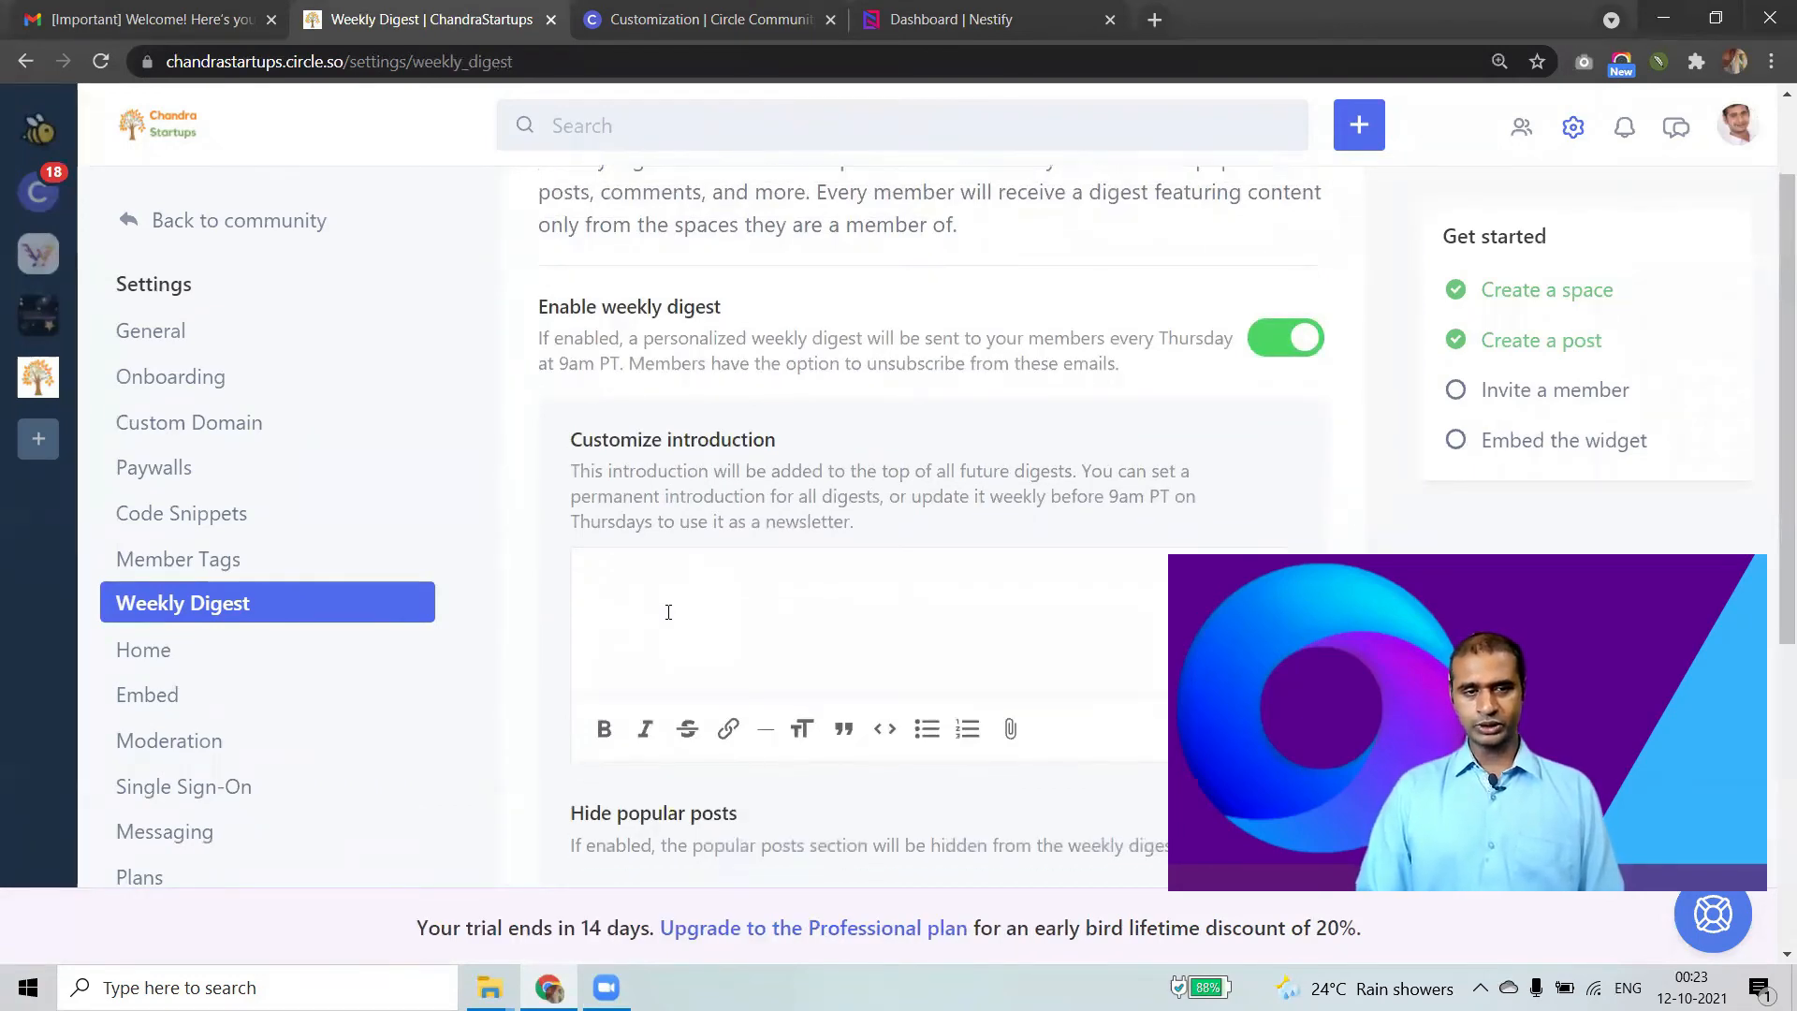
scroll(851, 463, "up", 1)
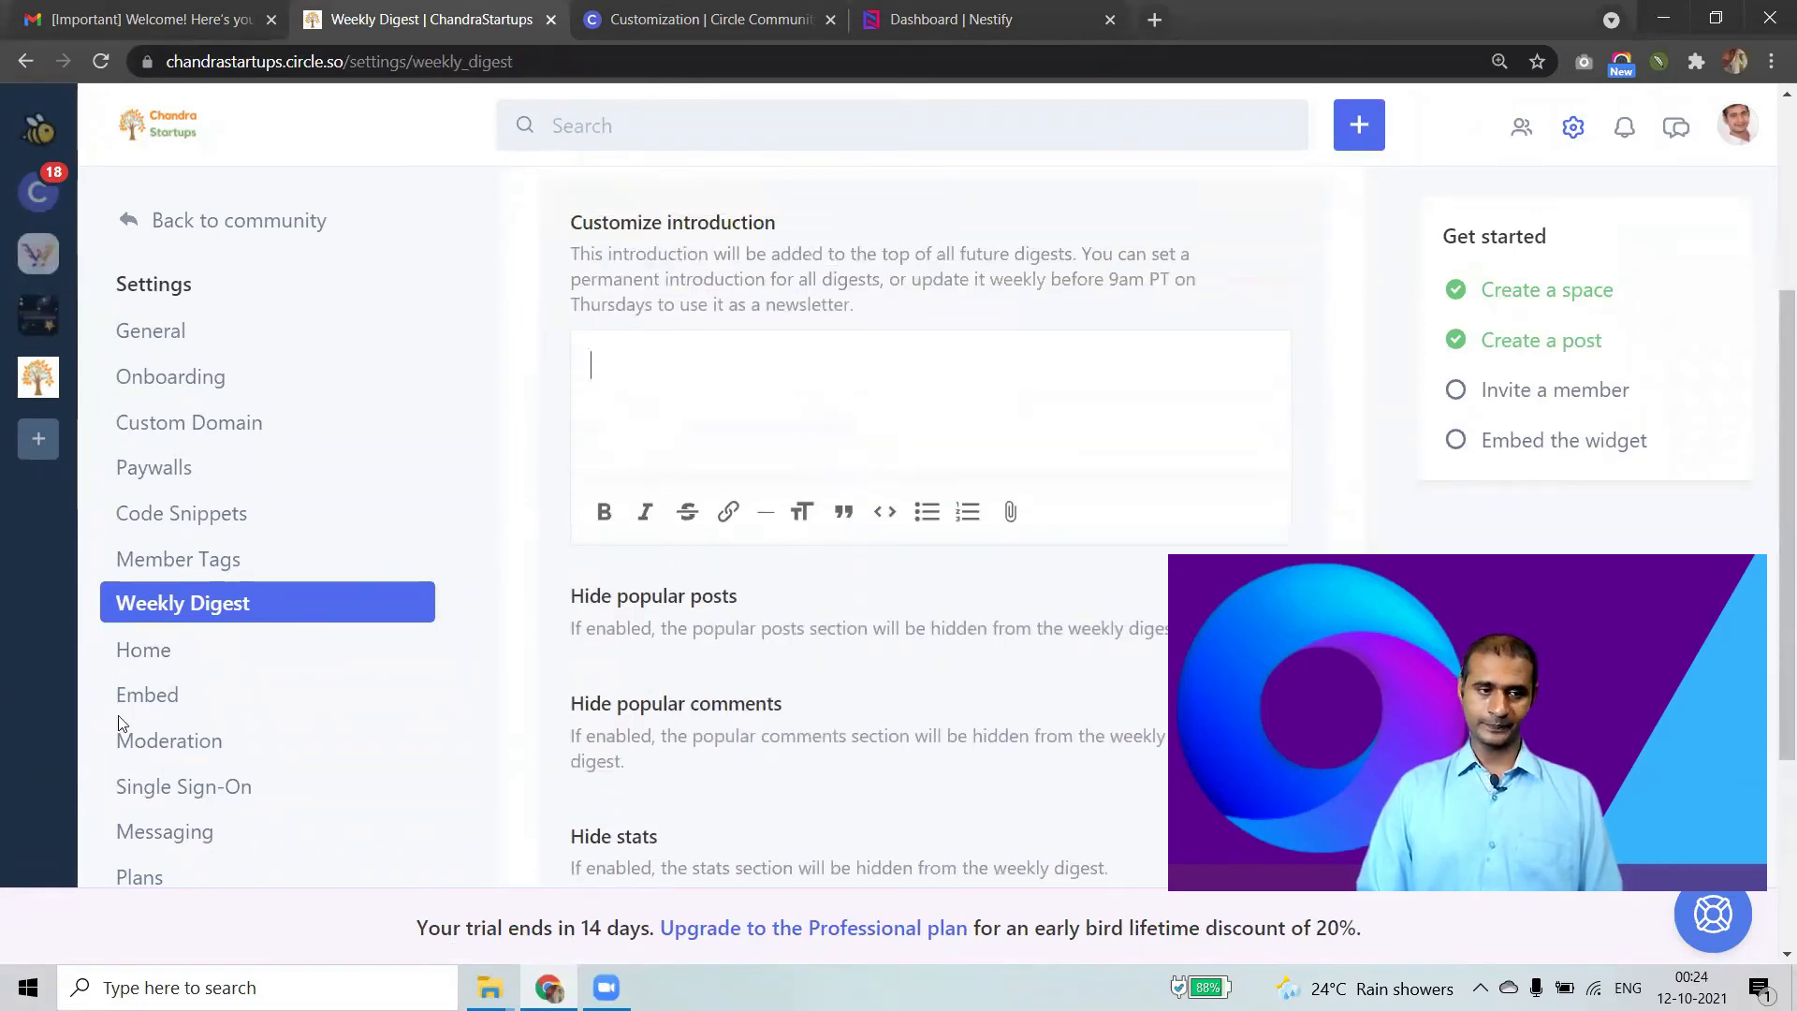
left_click(253, 696)
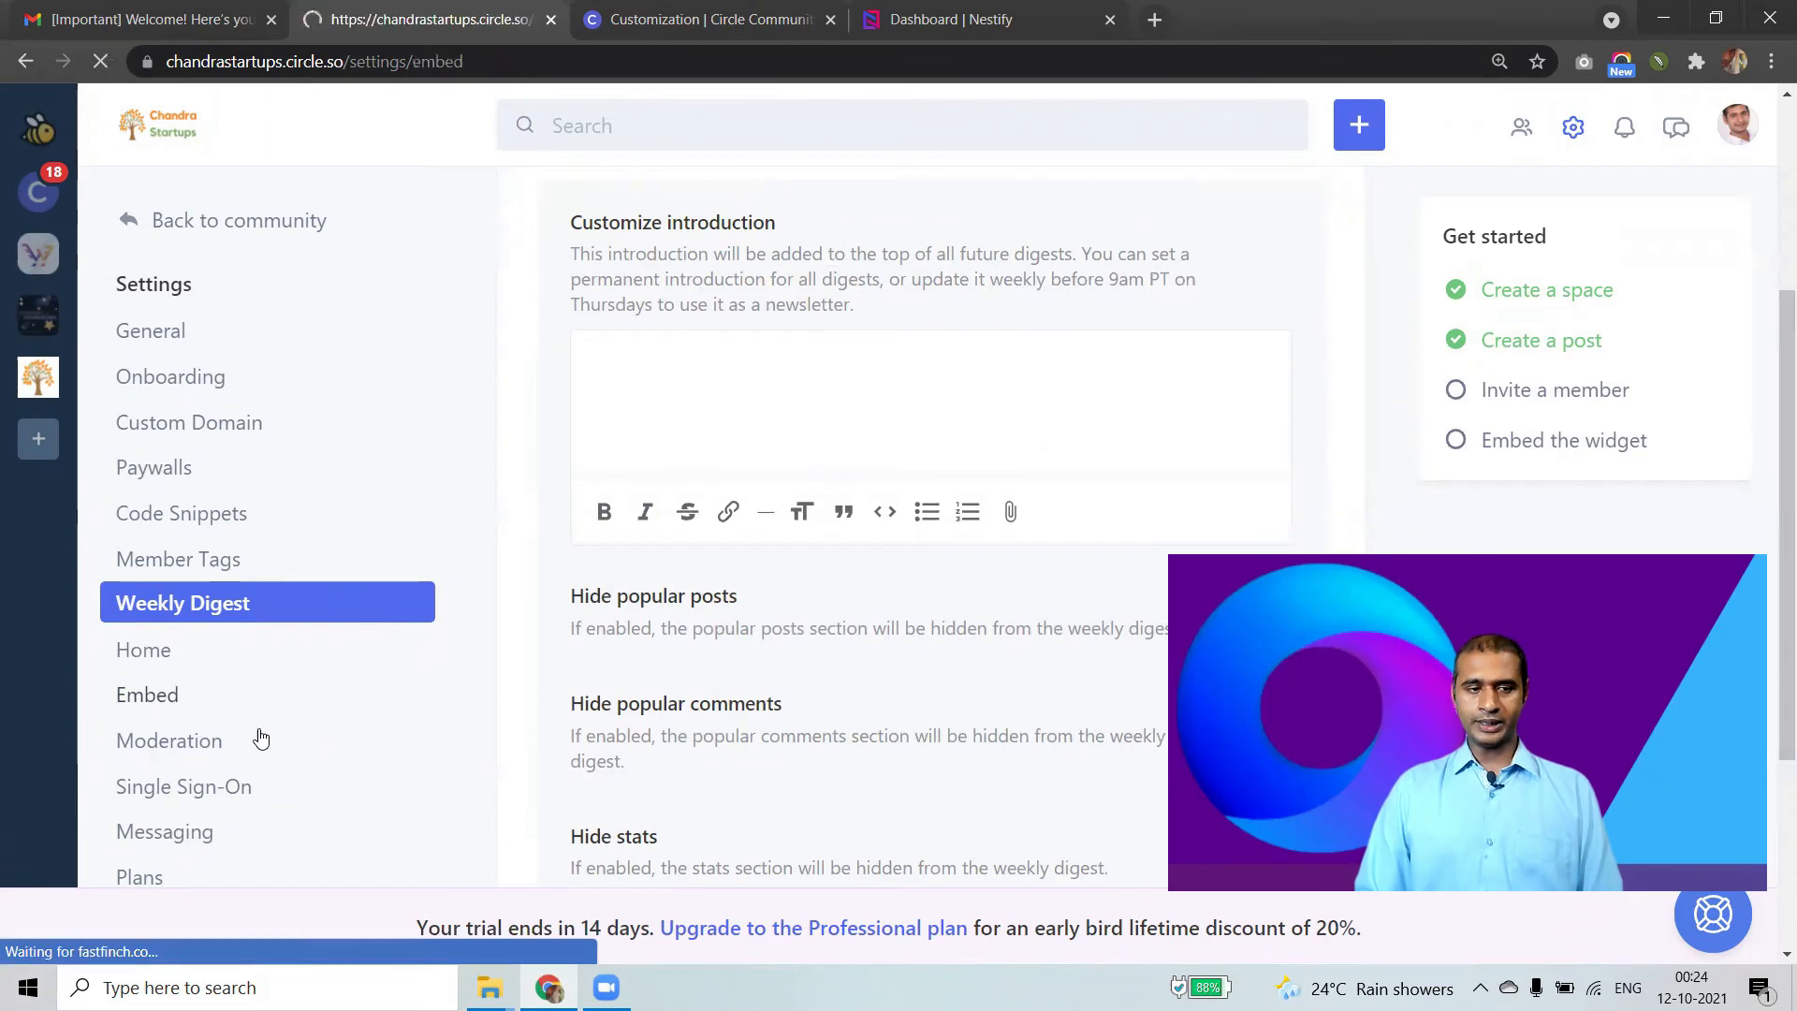
left_click(384, 802)
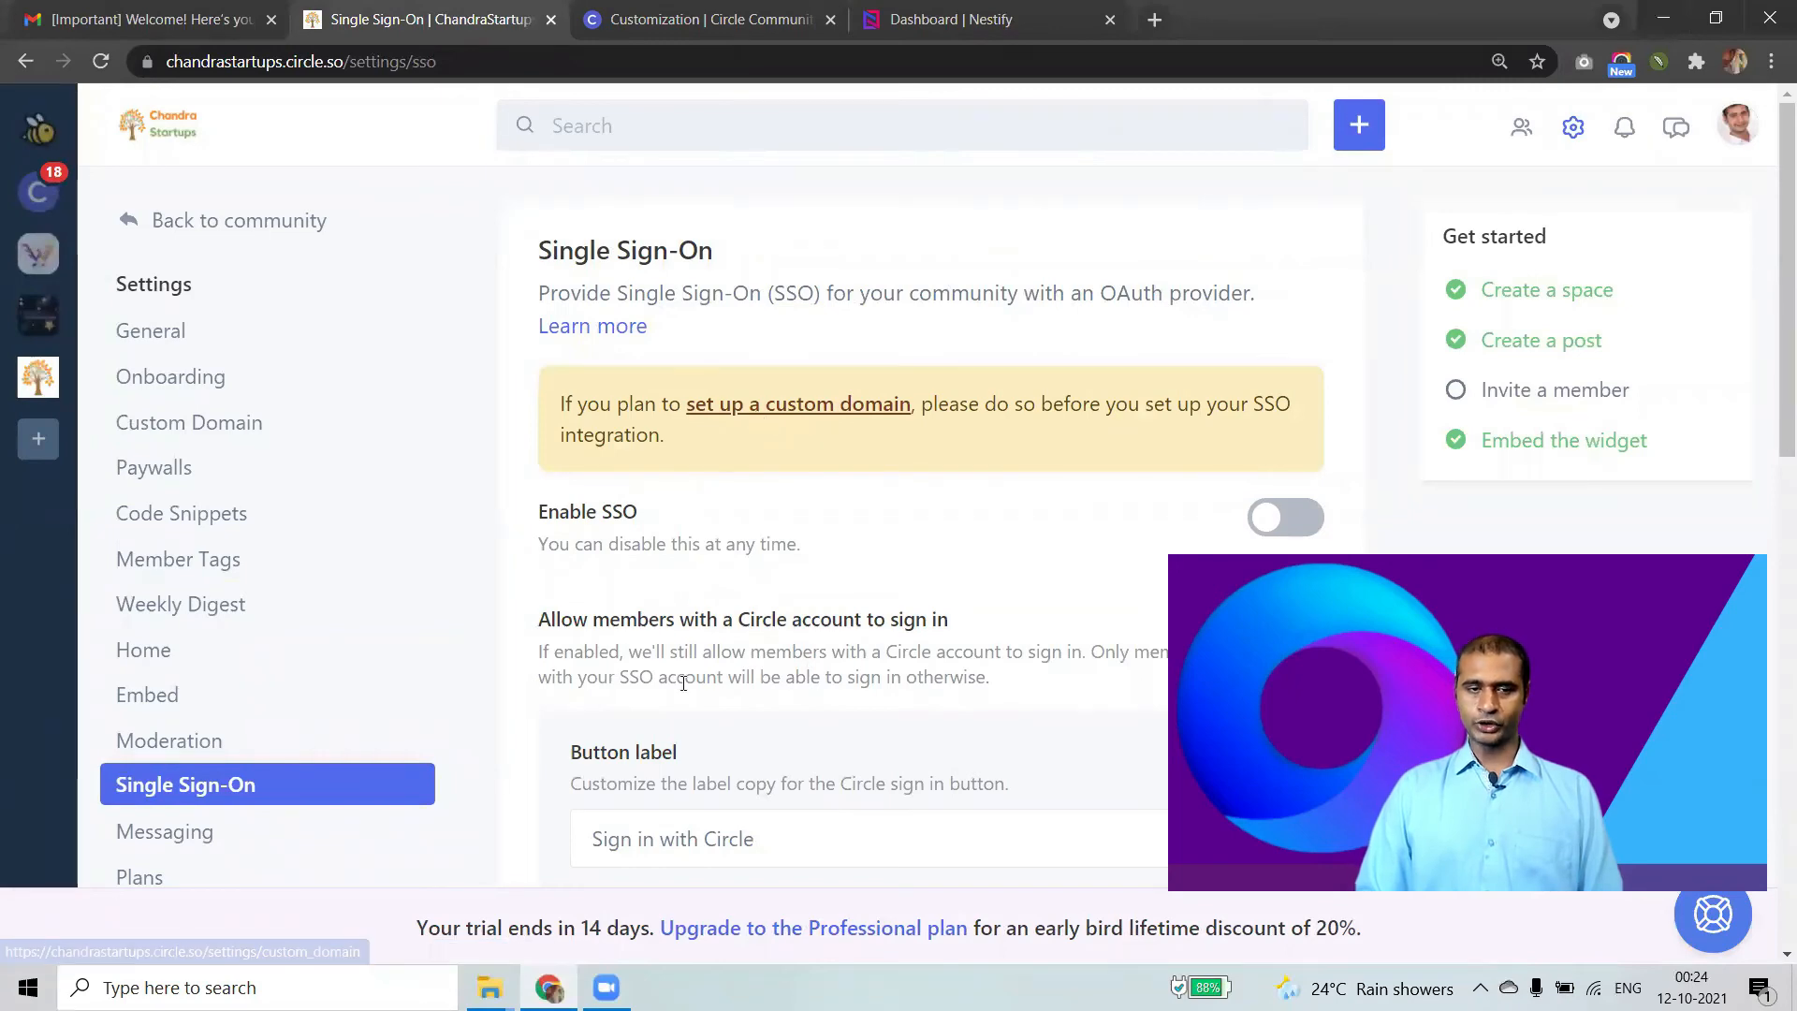
Review Single Sign-On and Messaging, then view plans: Basic $39, Professional $79, Enterprise $199.
scroll(684, 698, "down", 2)
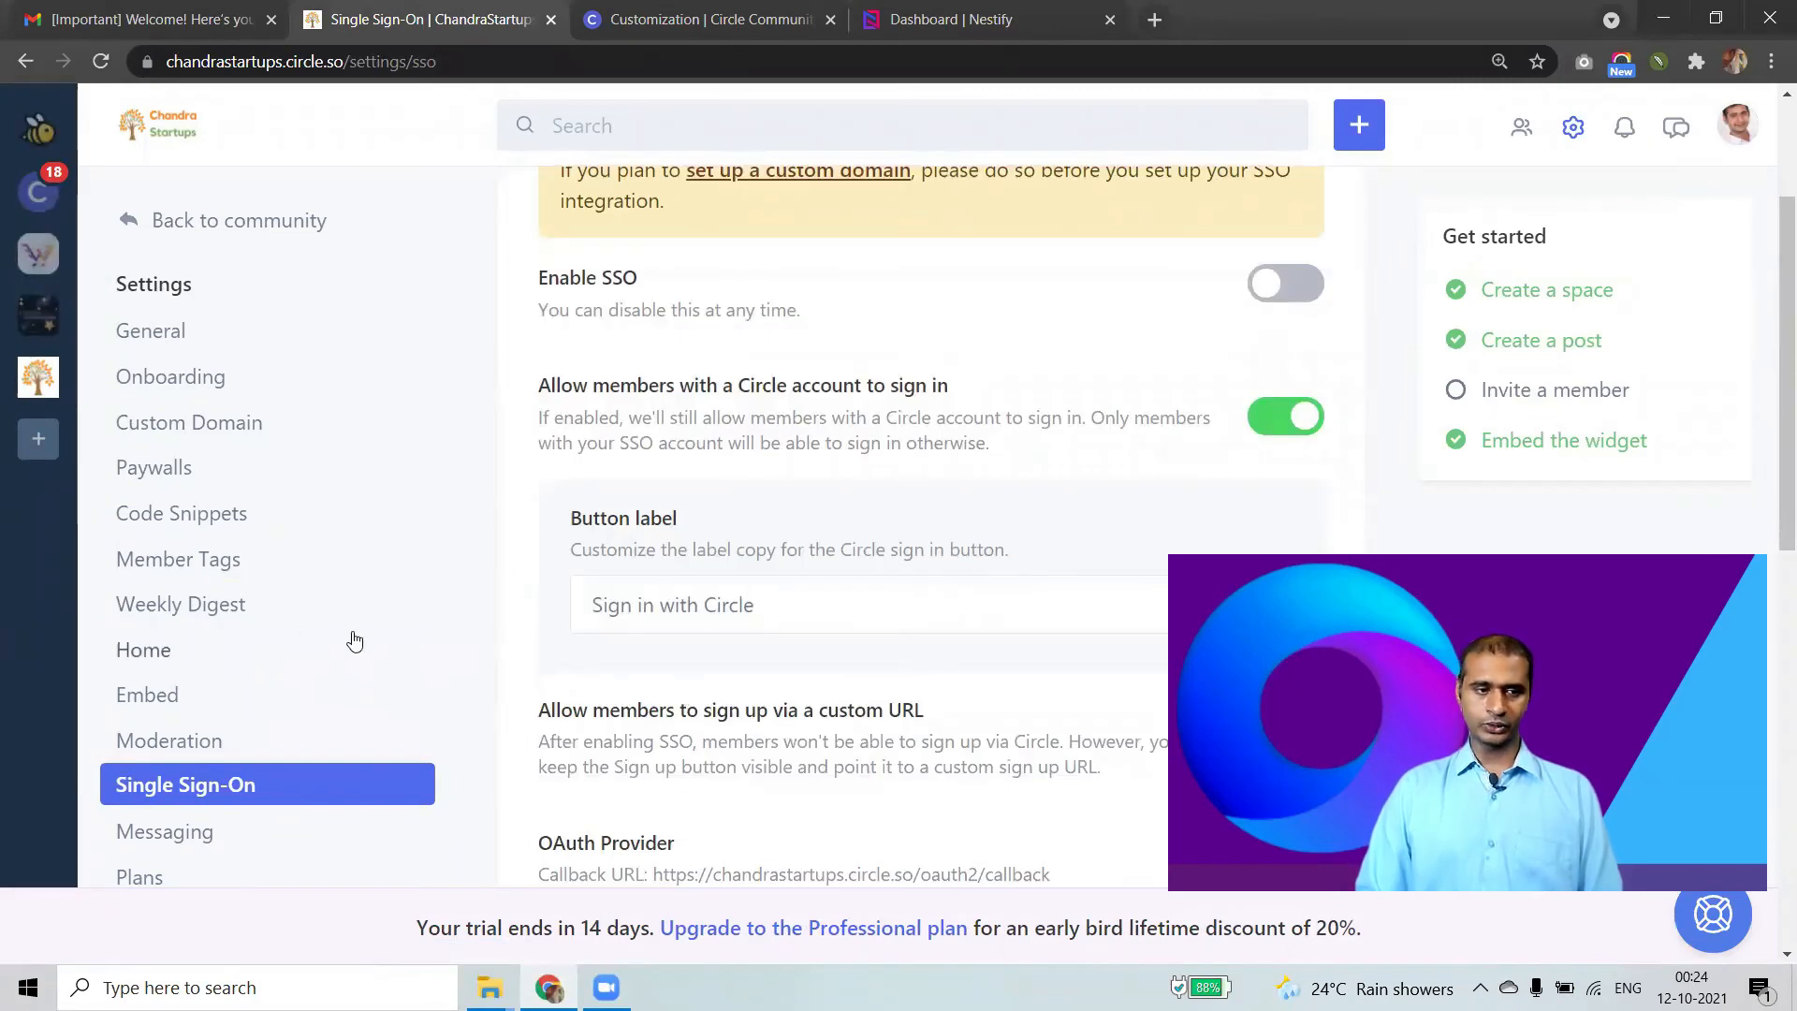
scroll(348, 646, "down", 2)
left_click(281, 614)
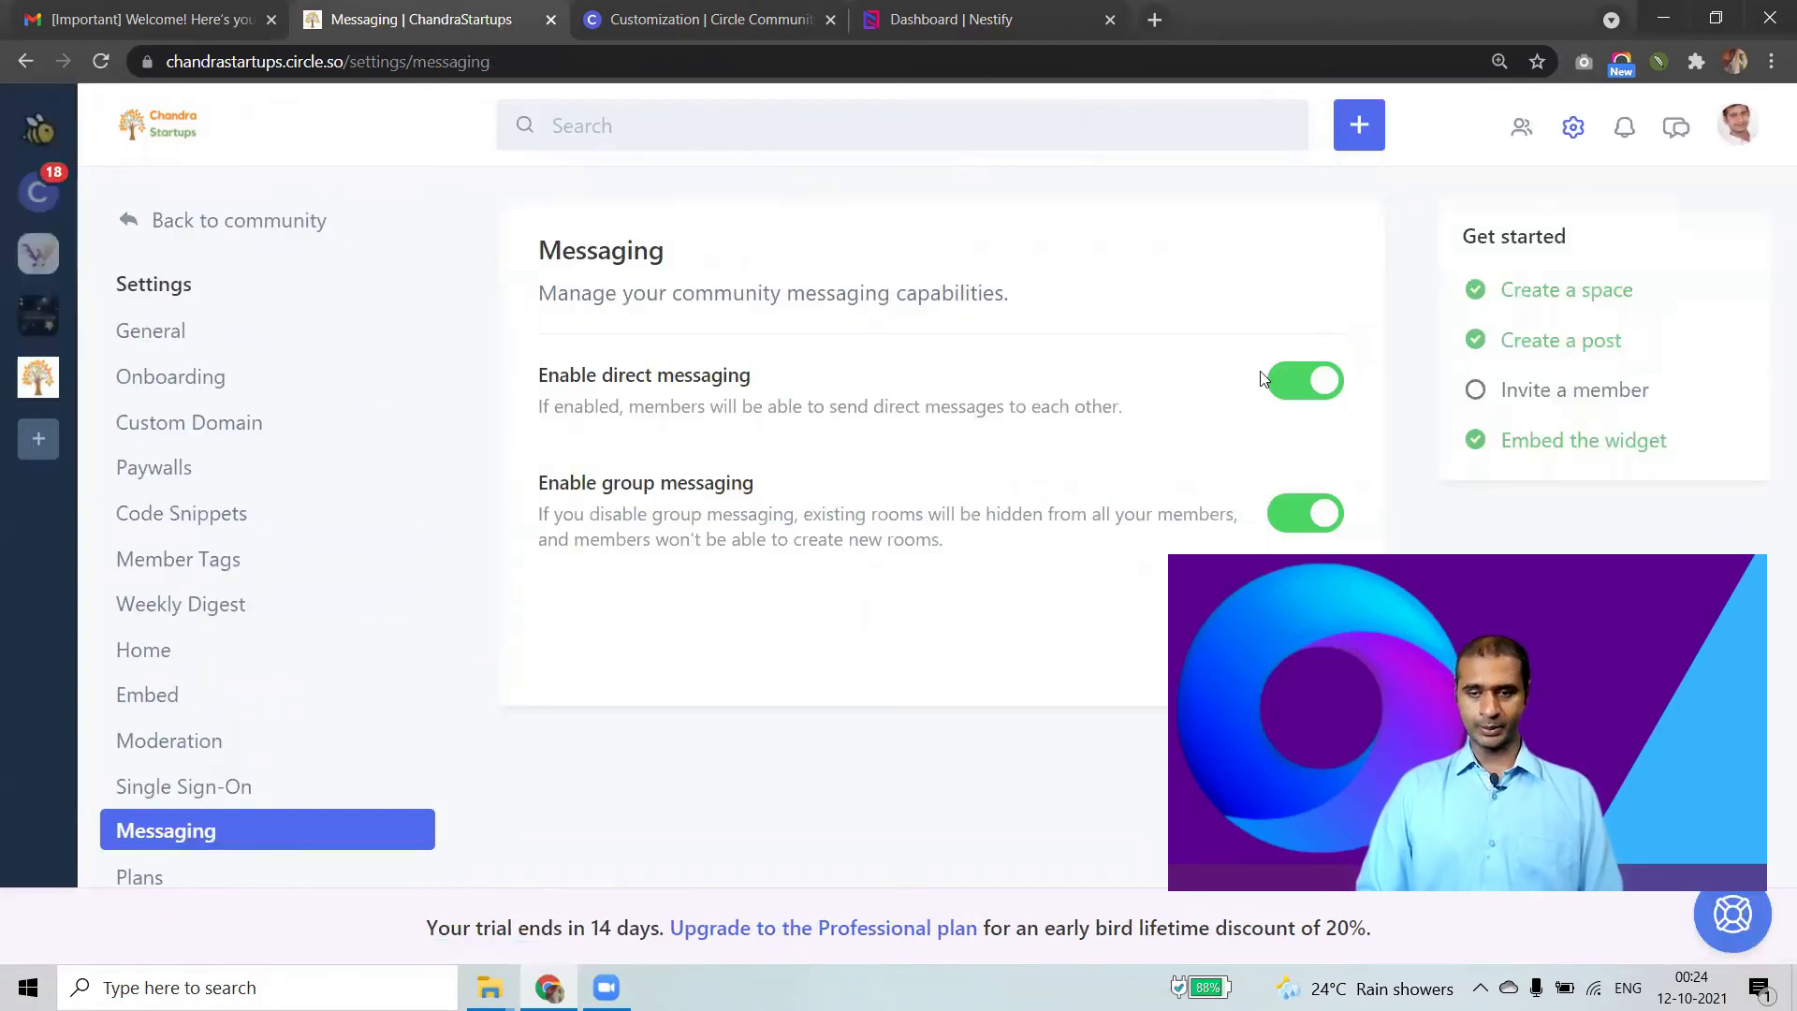
scroll(281, 712, "down", 2)
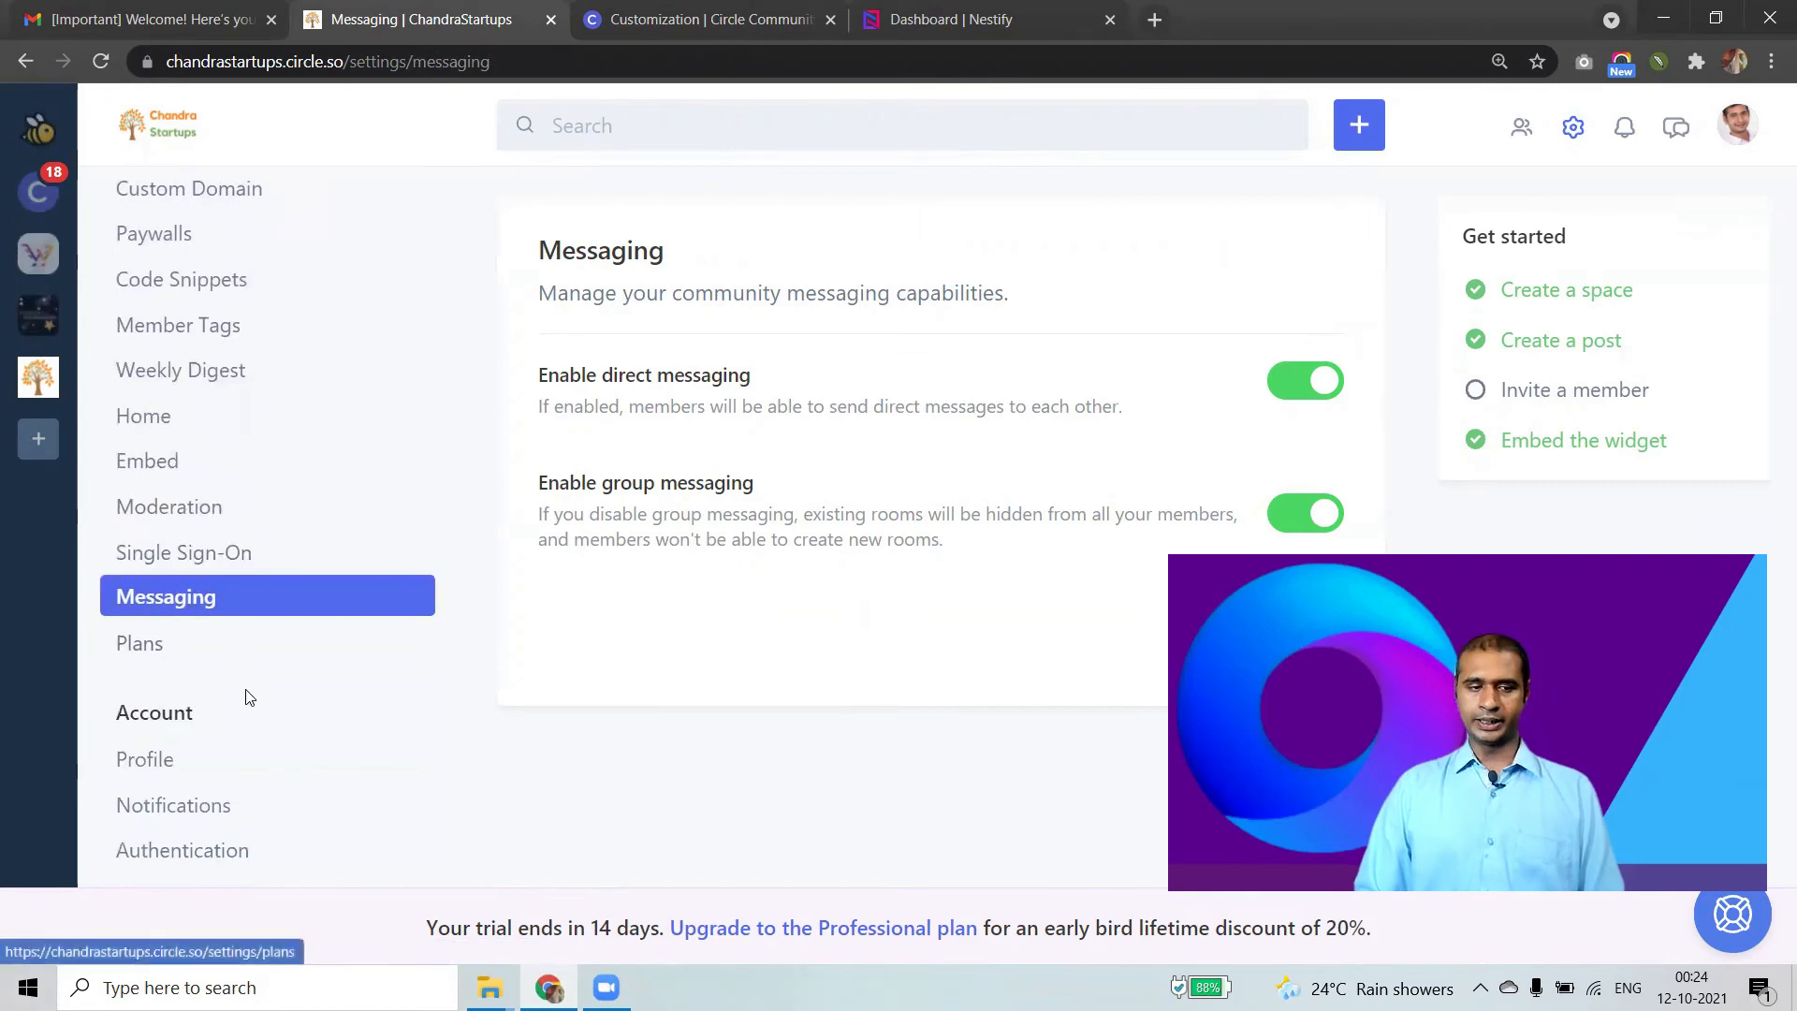
left_click(151, 650)
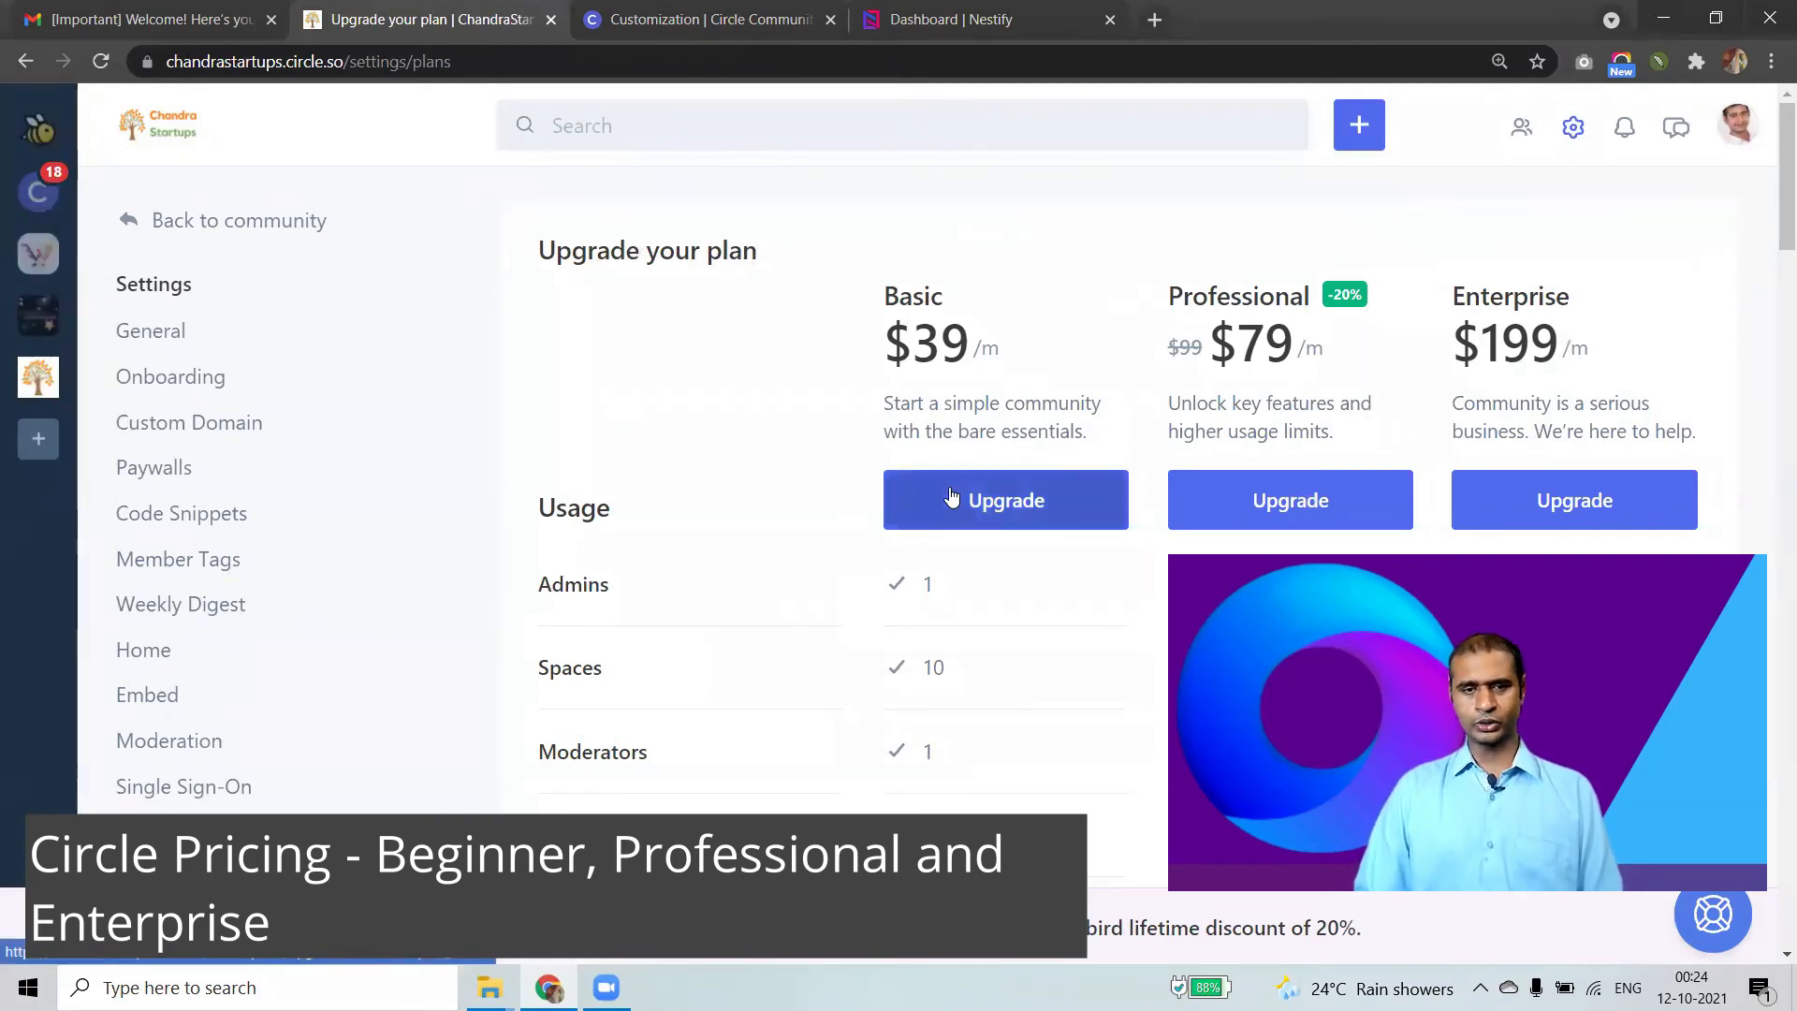
Compare Basic's 10-space limit and $39 price with Professional's 79, then return to the Home feed.
left_click_drag(896, 683, 967, 674)
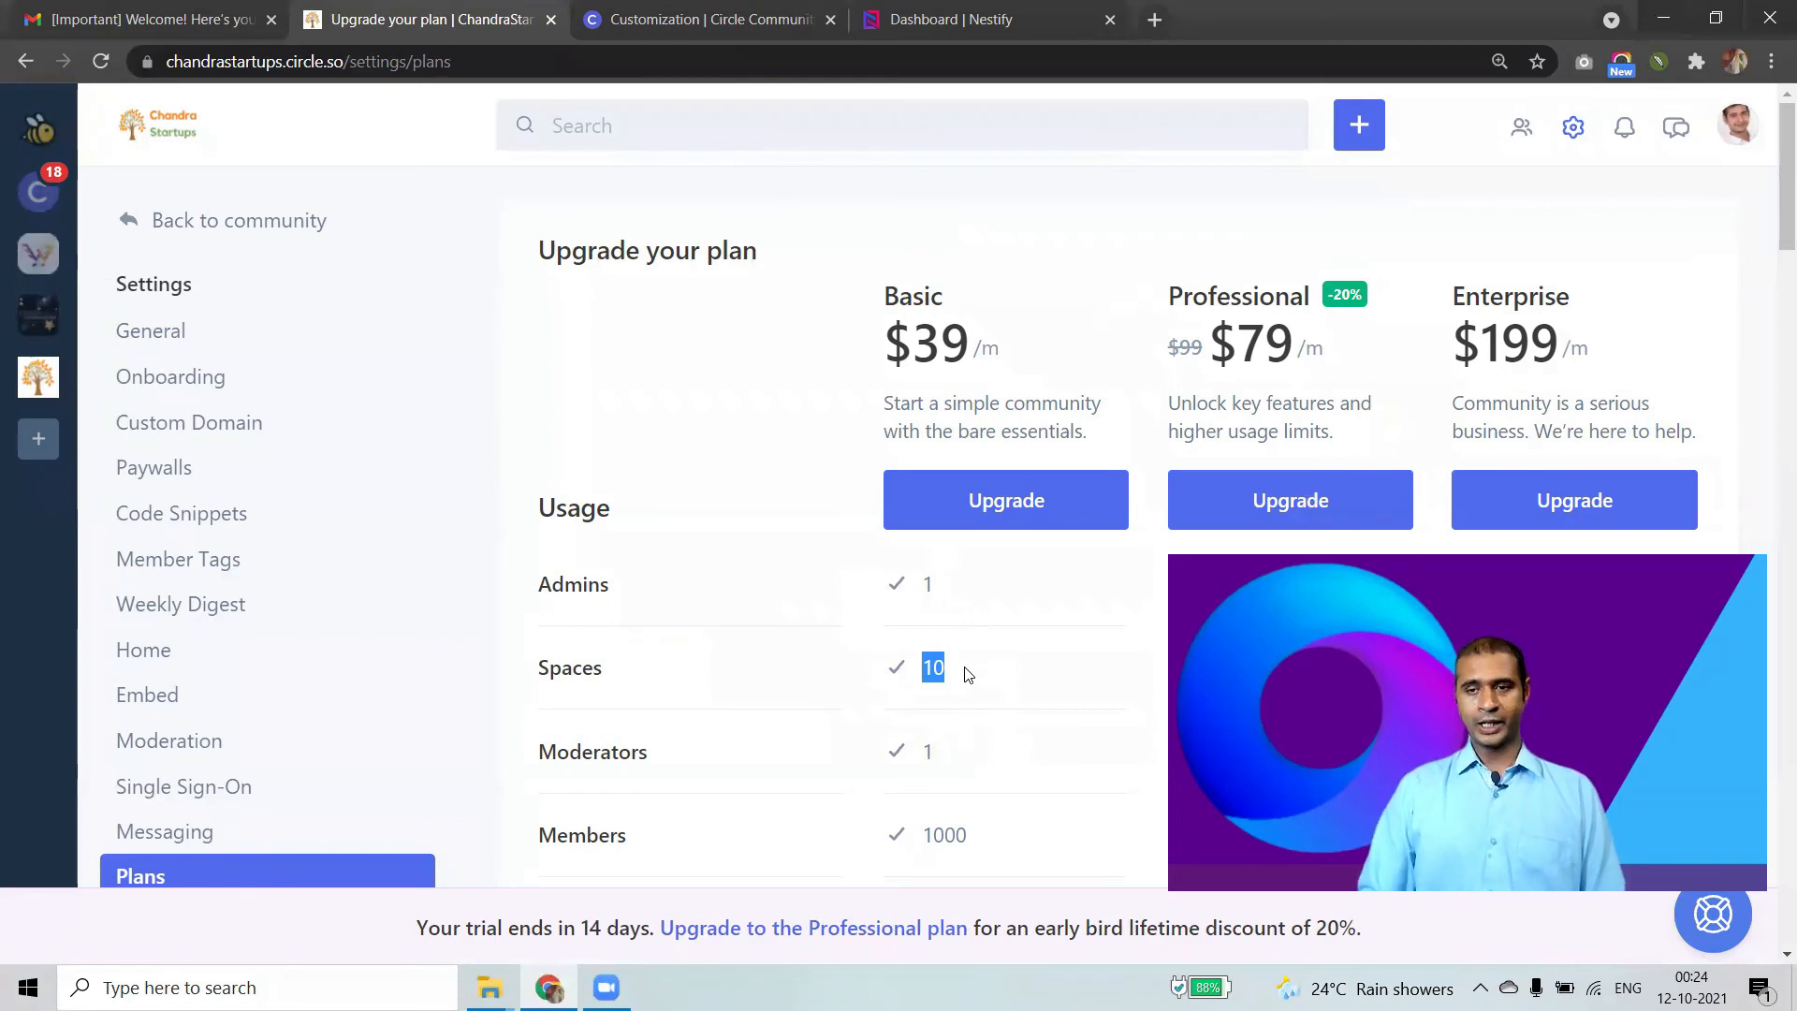
left_click(944, 342)
left_click_drag(884, 298, 996, 347)
left_click(1291, 345)
left_click_drag(1294, 345, 1236, 312)
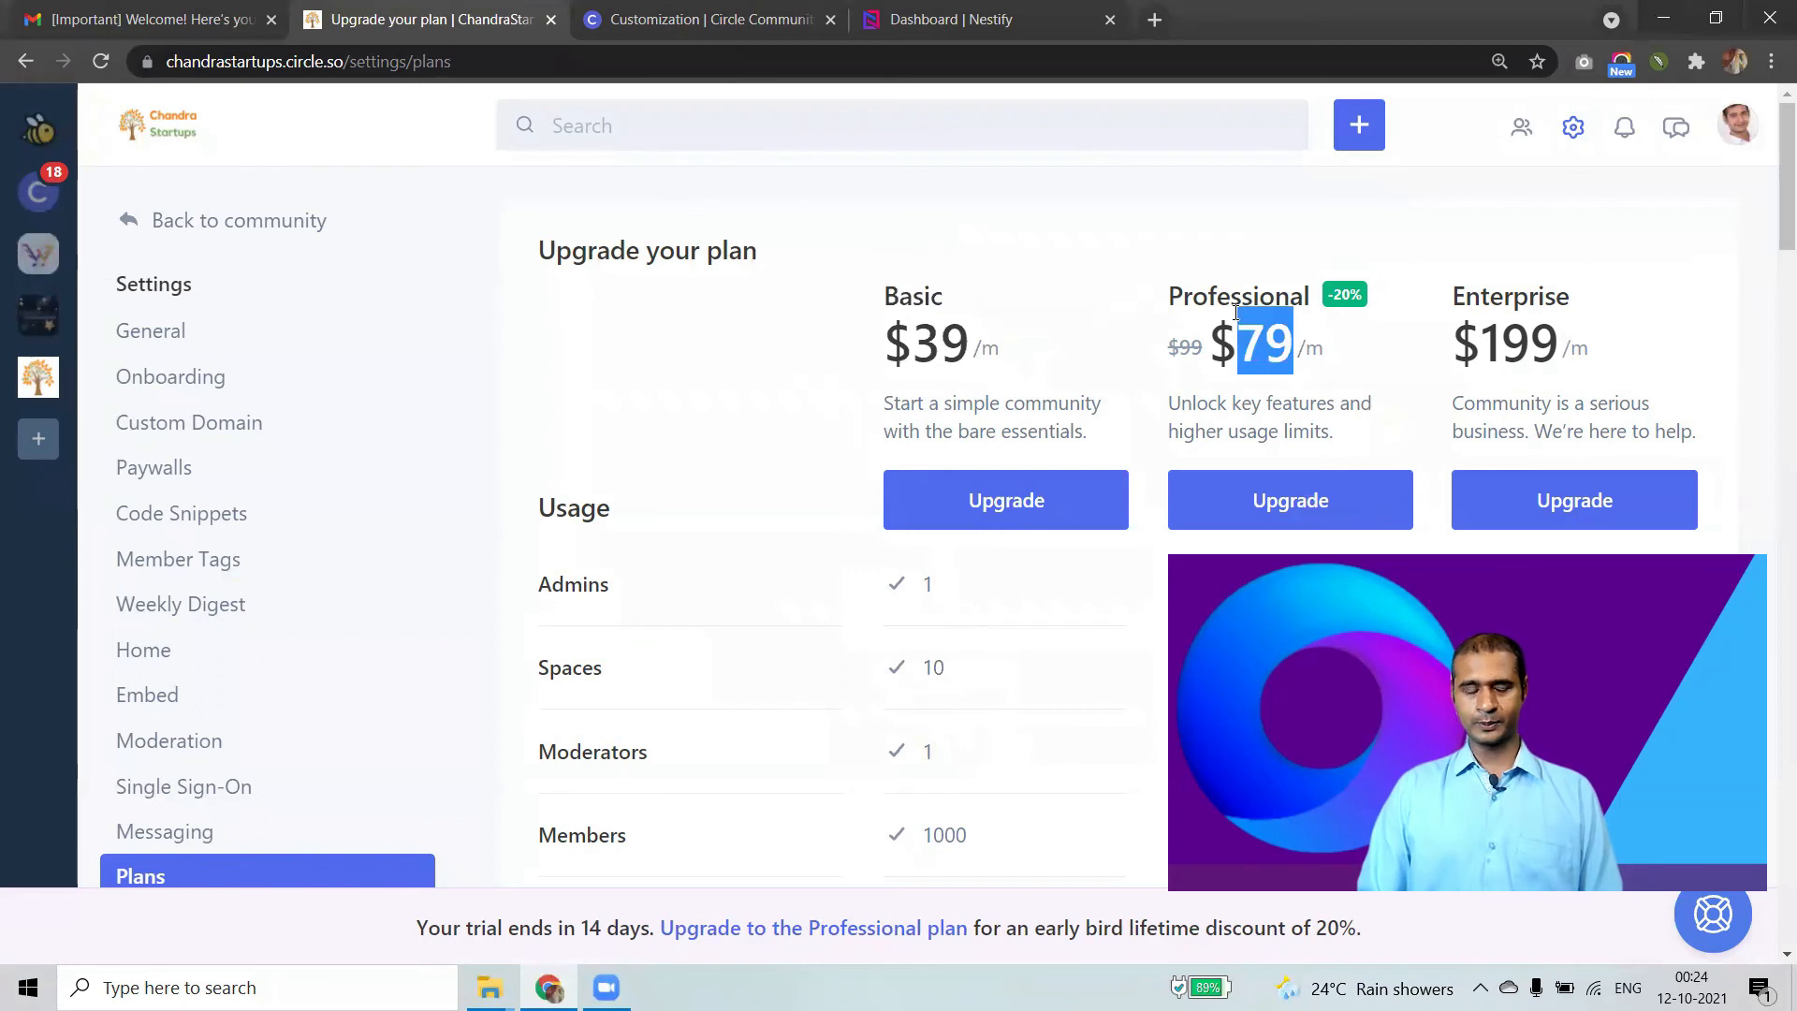
scroll(180, 440, "down", 3)
scroll(150, 440, "up", 3)
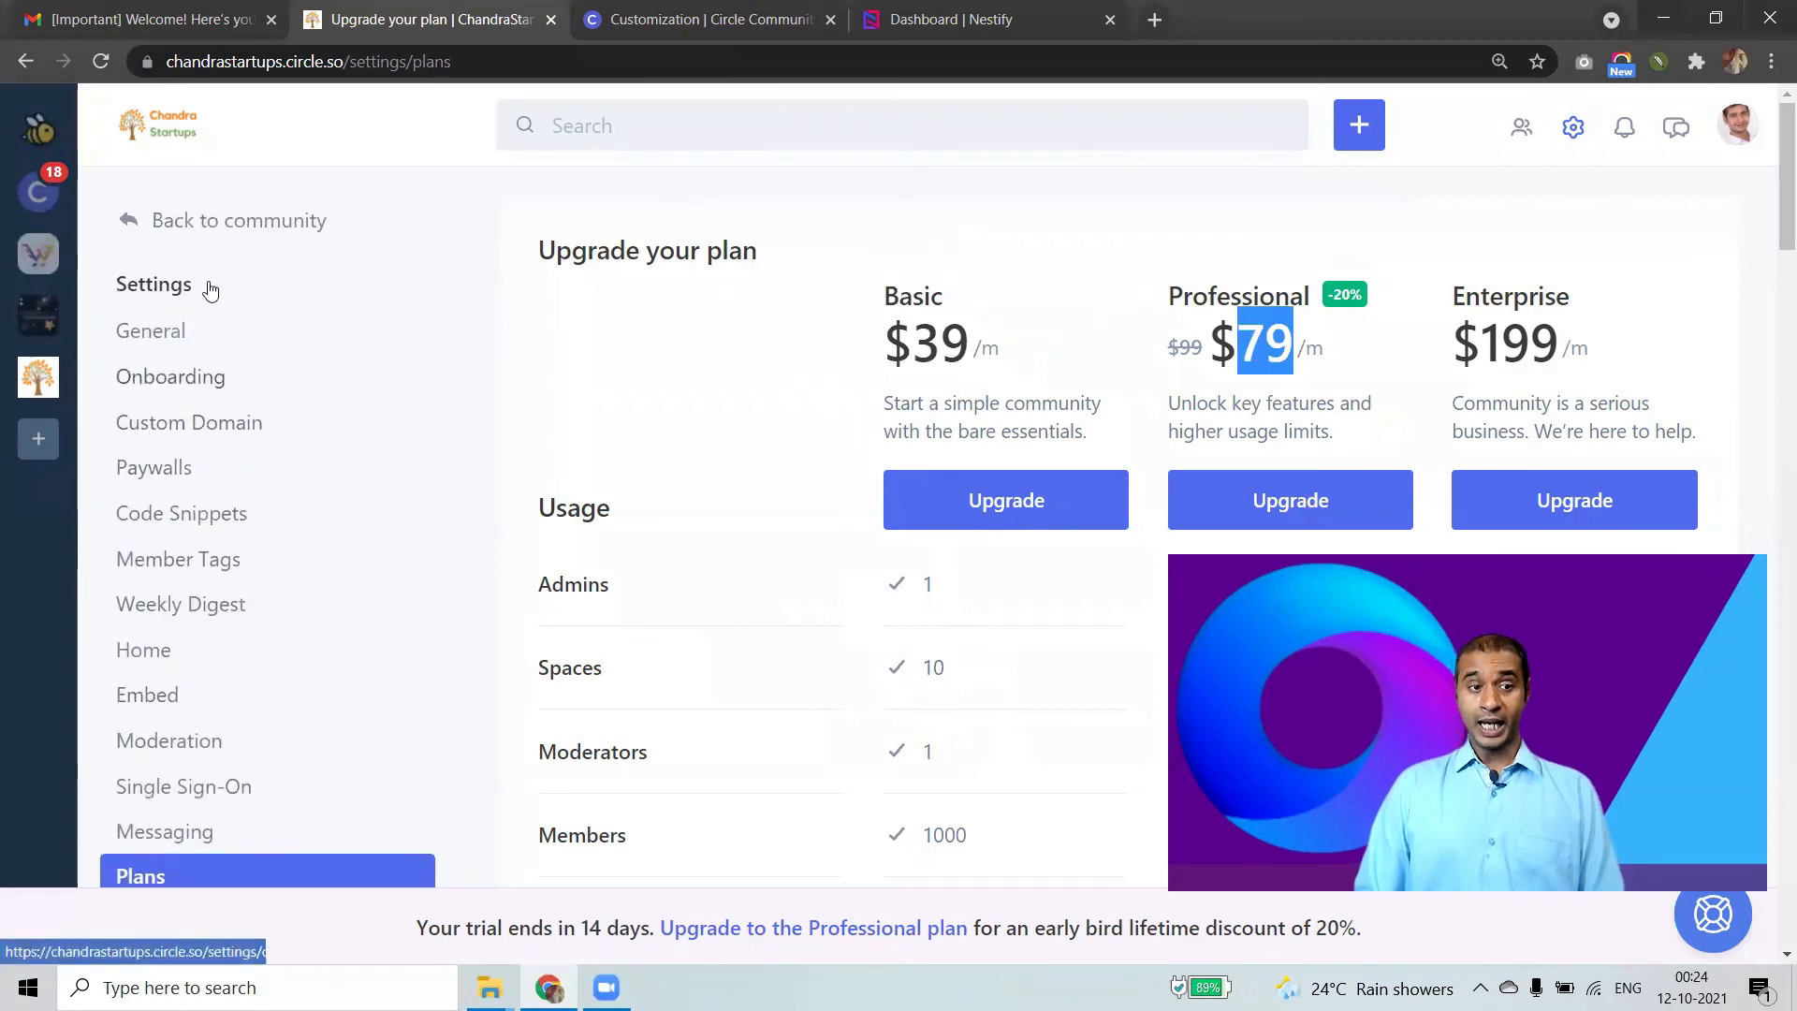
left_click(238, 225)
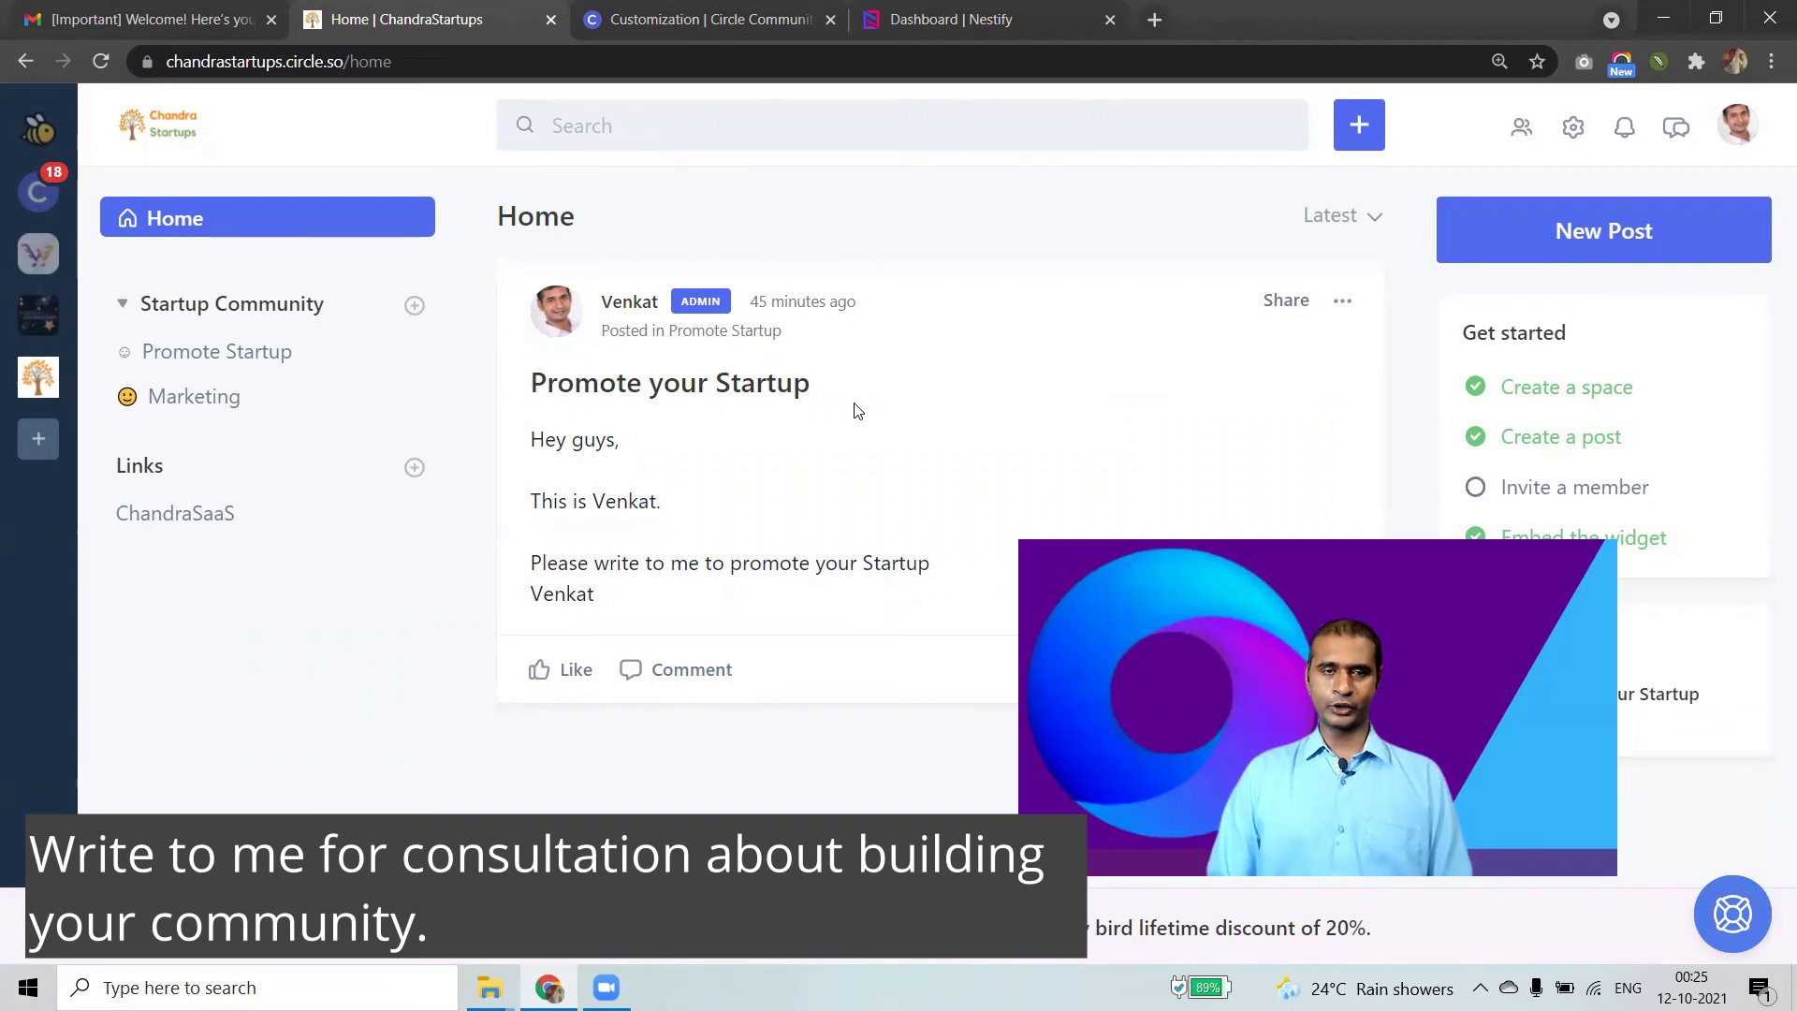
Look over the custom root domain help article, the Circle welcome email and the community home tabs.
left_click(691, 24)
left_click(82, 10)
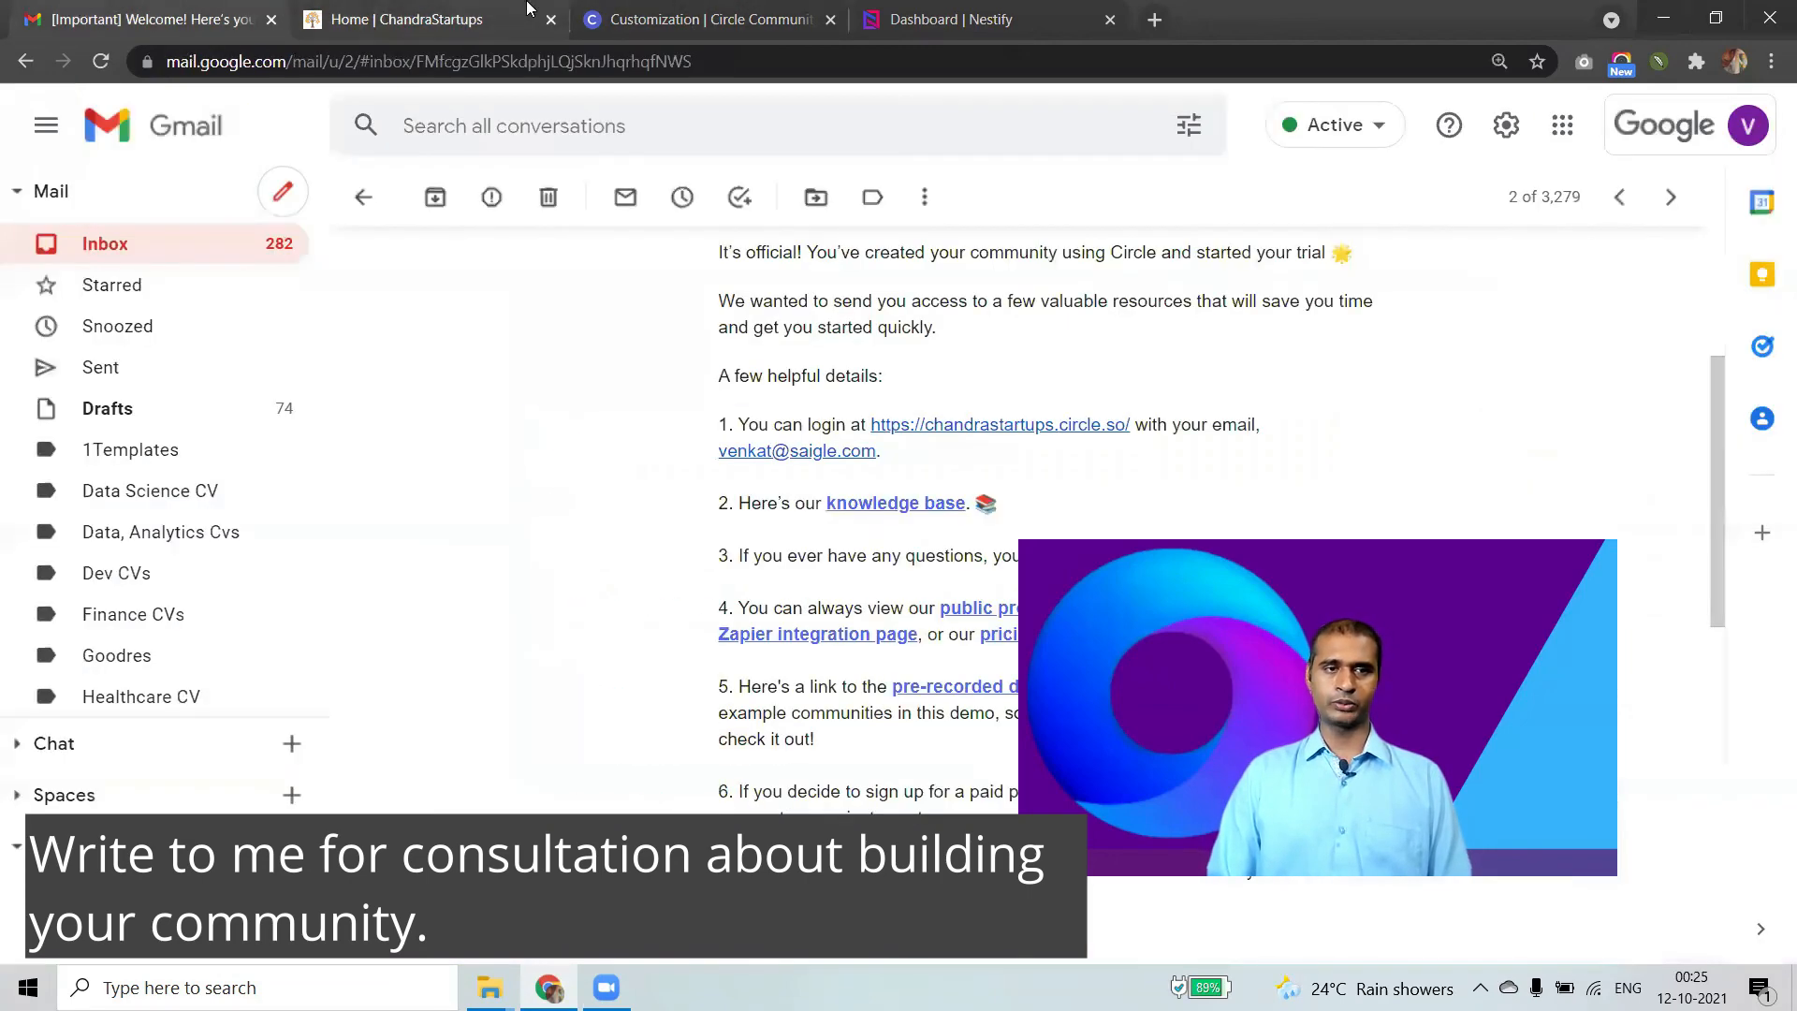
left_click(524, 10)
Load the communitysoftware.co website in a new tab by typing 'com'.
left_click(1157, 22)
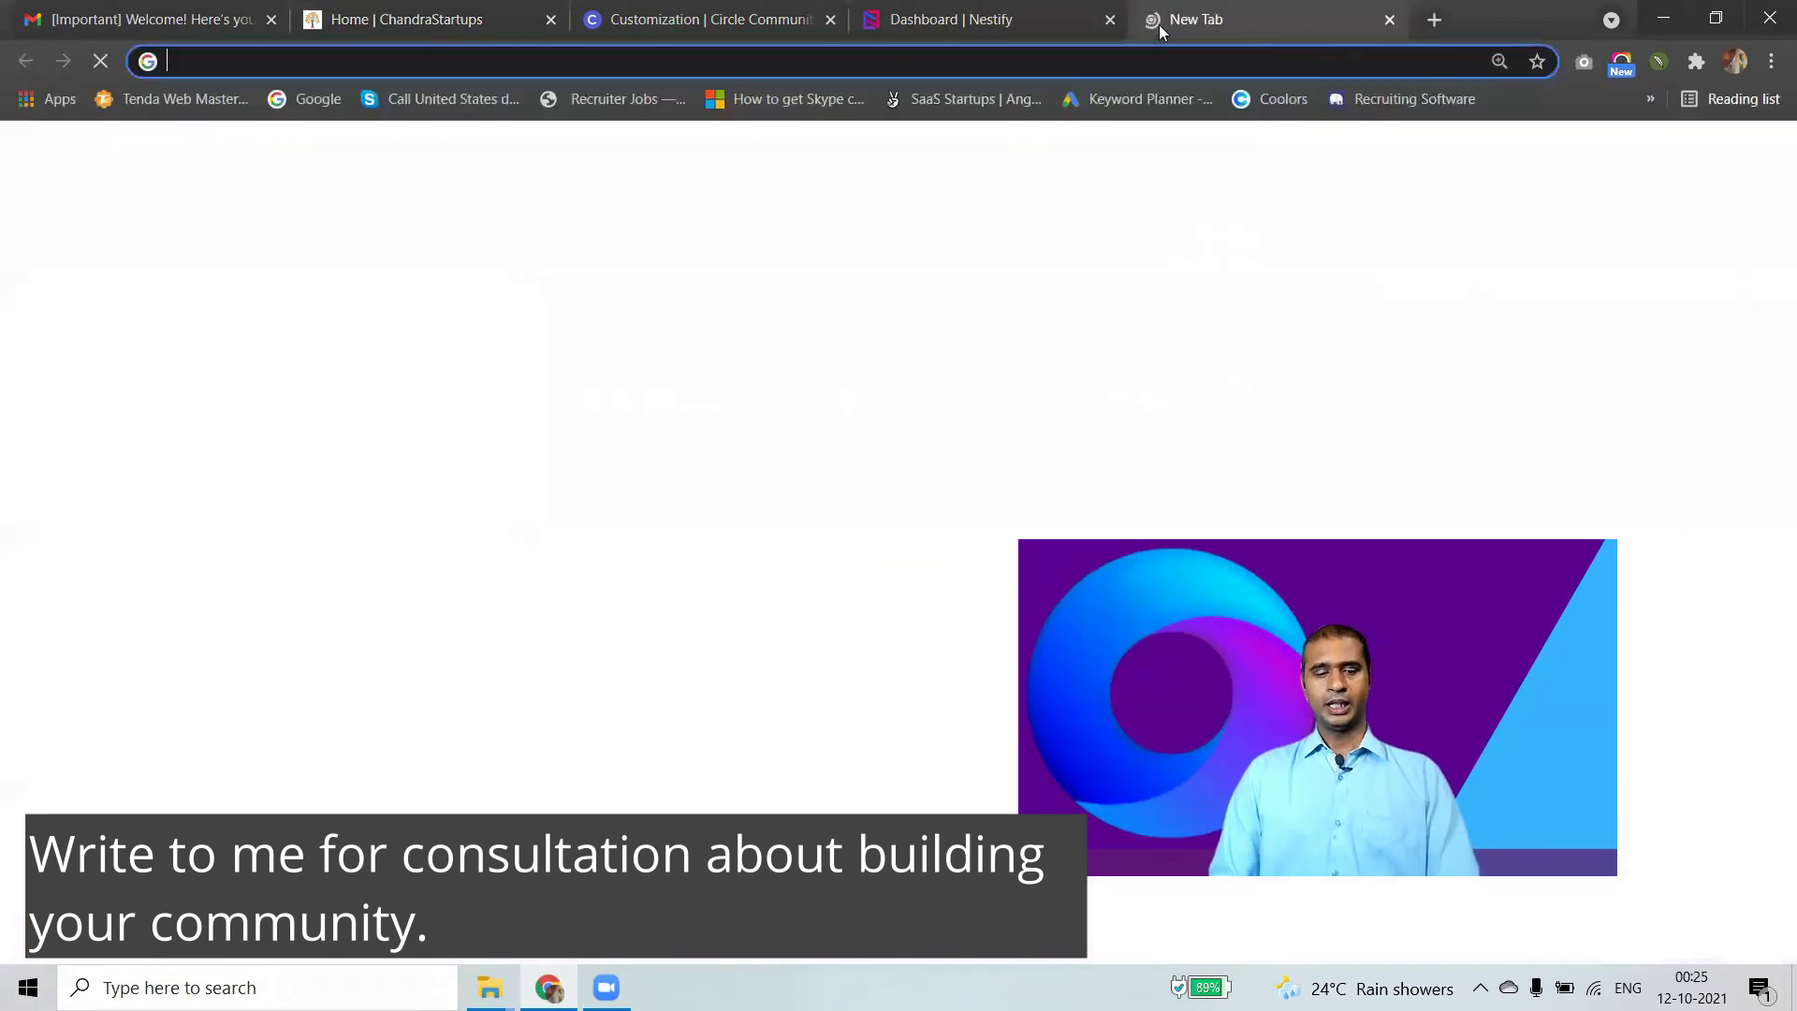
type("communitysoftware.co")
key("Return")
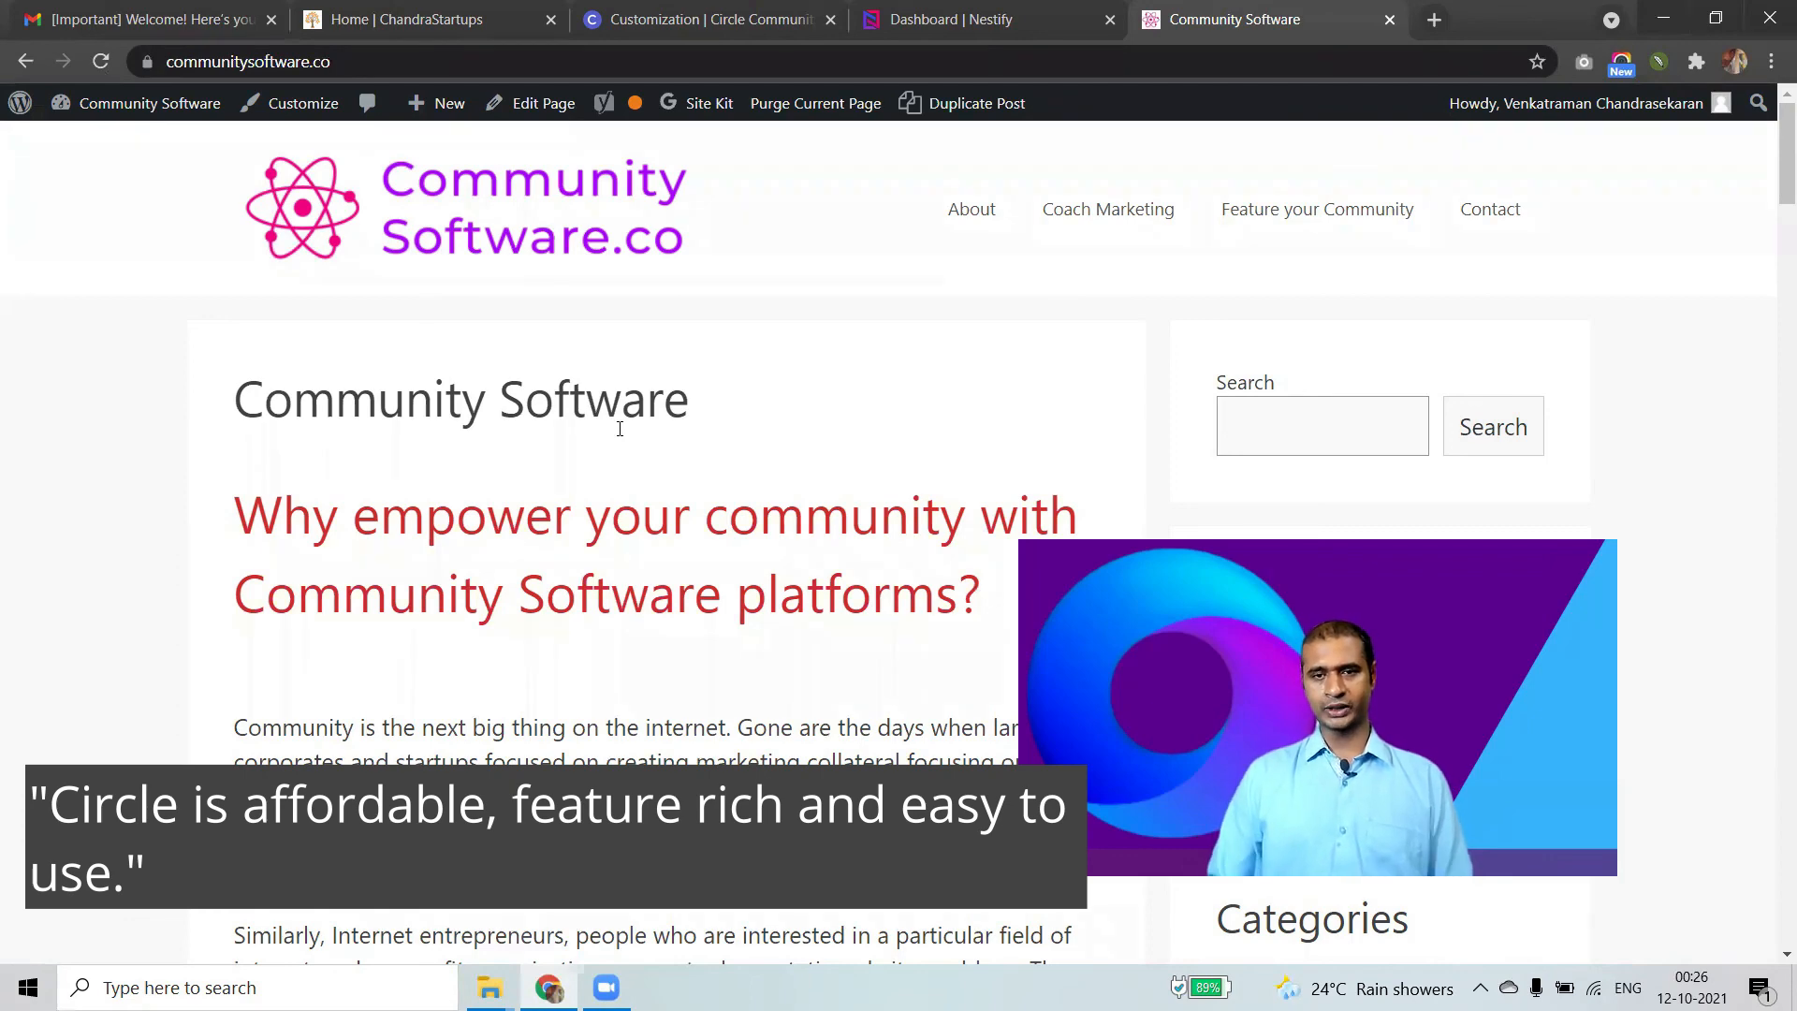
Go to the Feature your Community page and scroll through its interview invitation.
left_click(1268, 226)
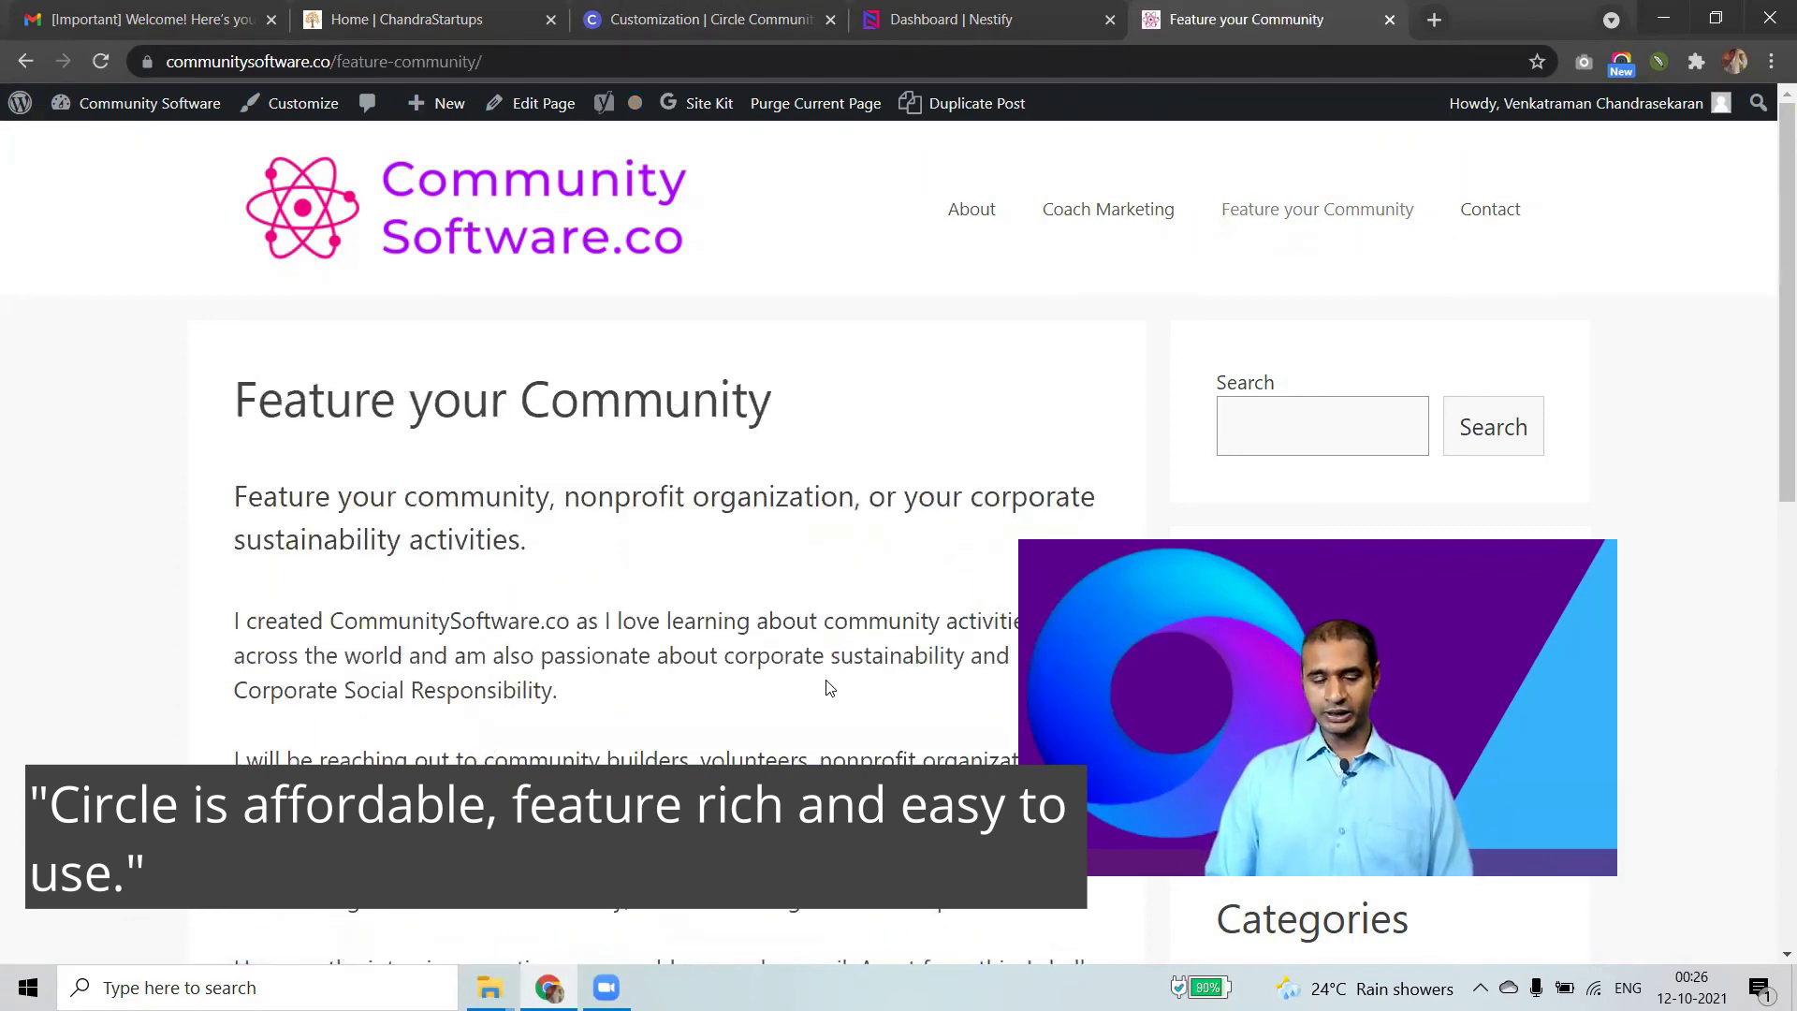
scroll(829, 689, "down", 1)
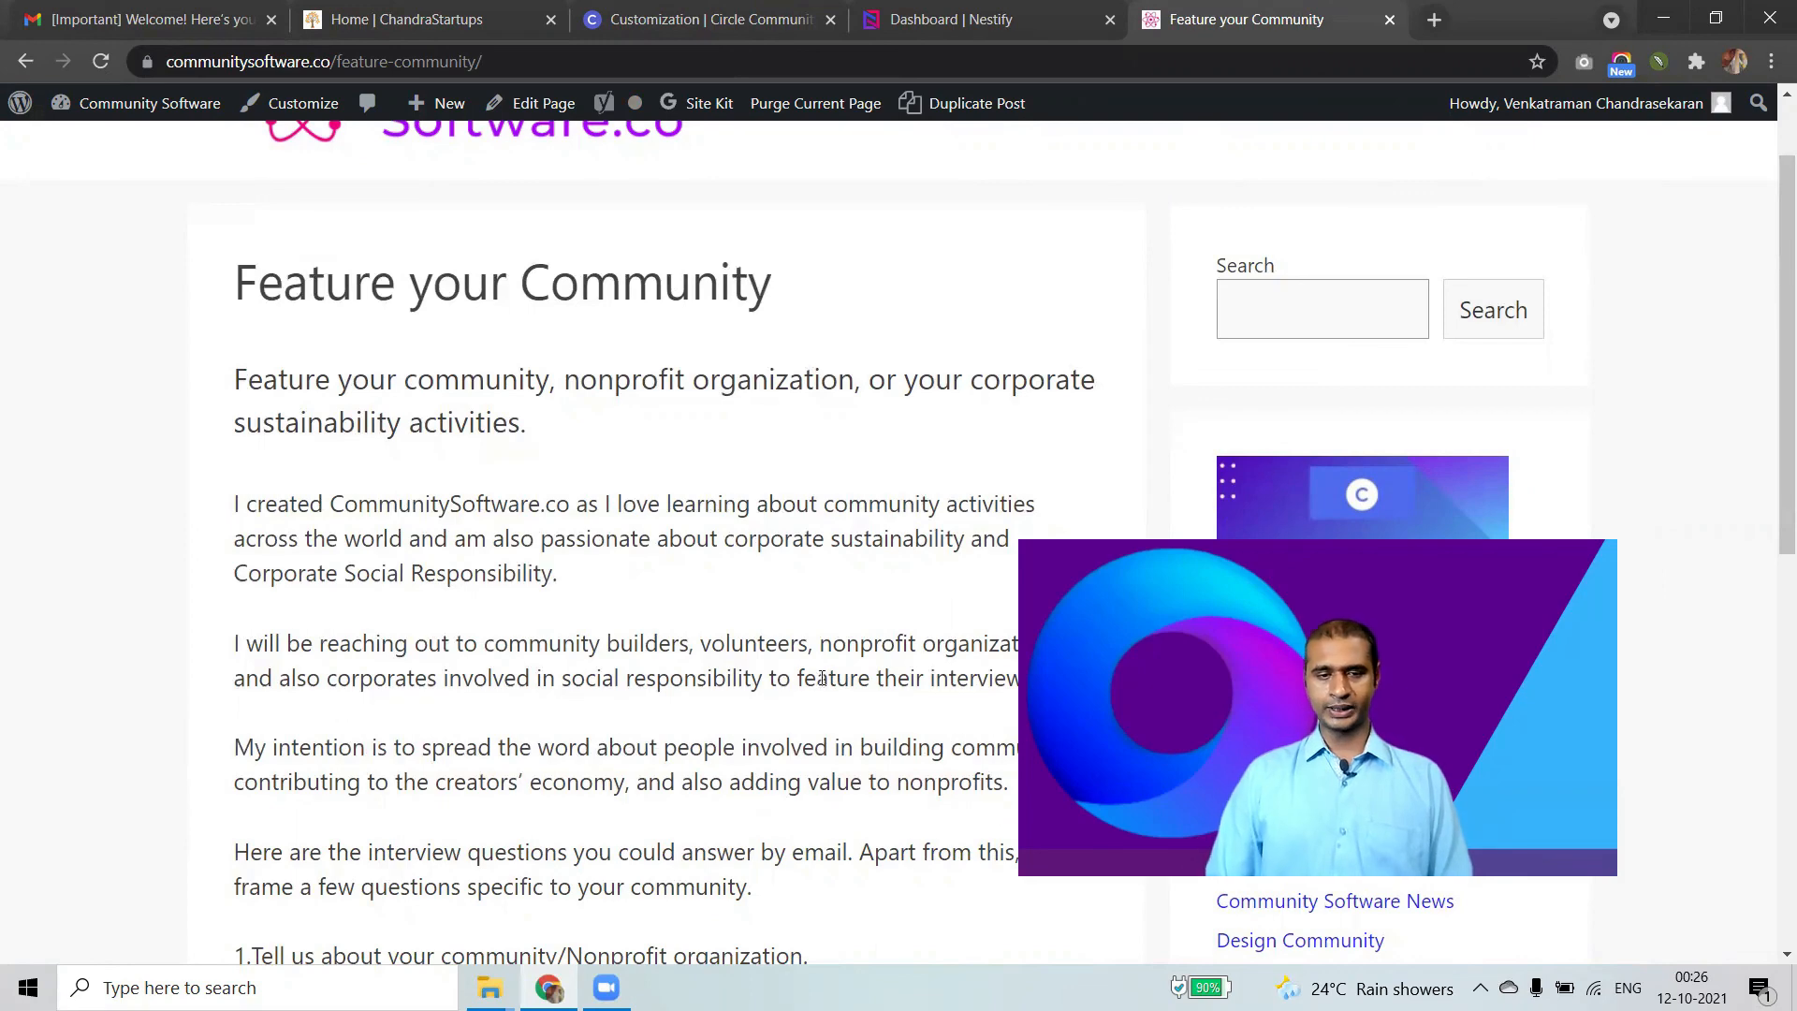
scroll(462, 505, "up", 1)
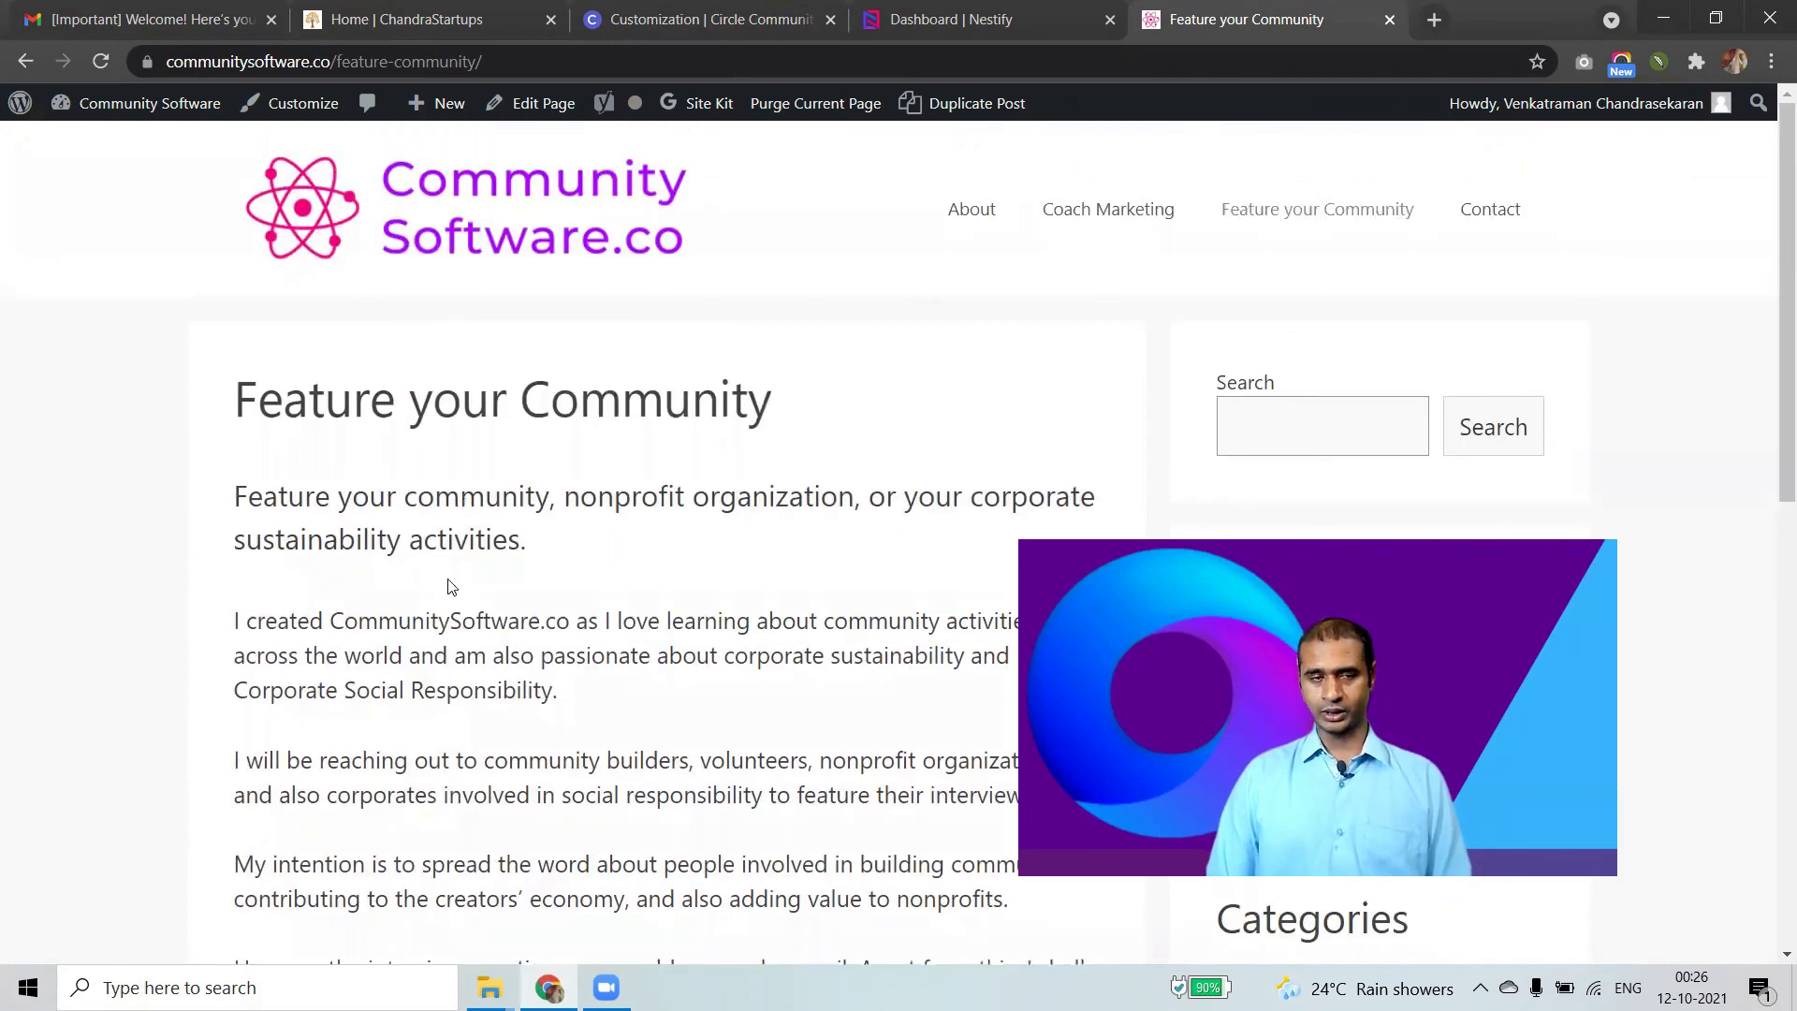